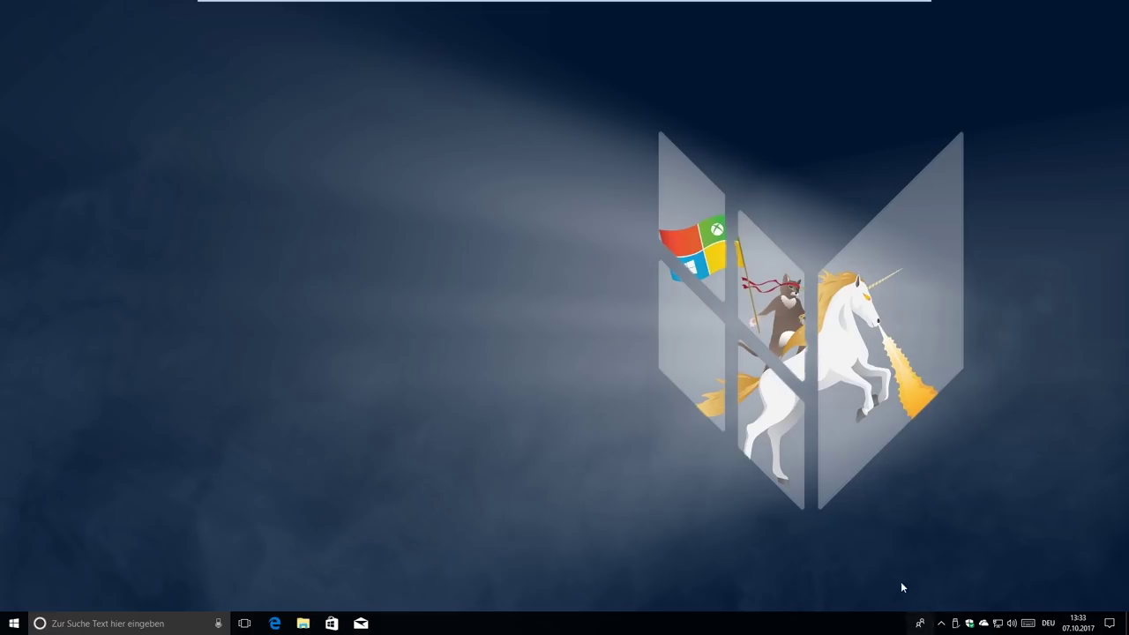
Step: Pin the suggested contact to the taskbar from the Kontakte flyout and close the contact's chat window
click(919, 627)
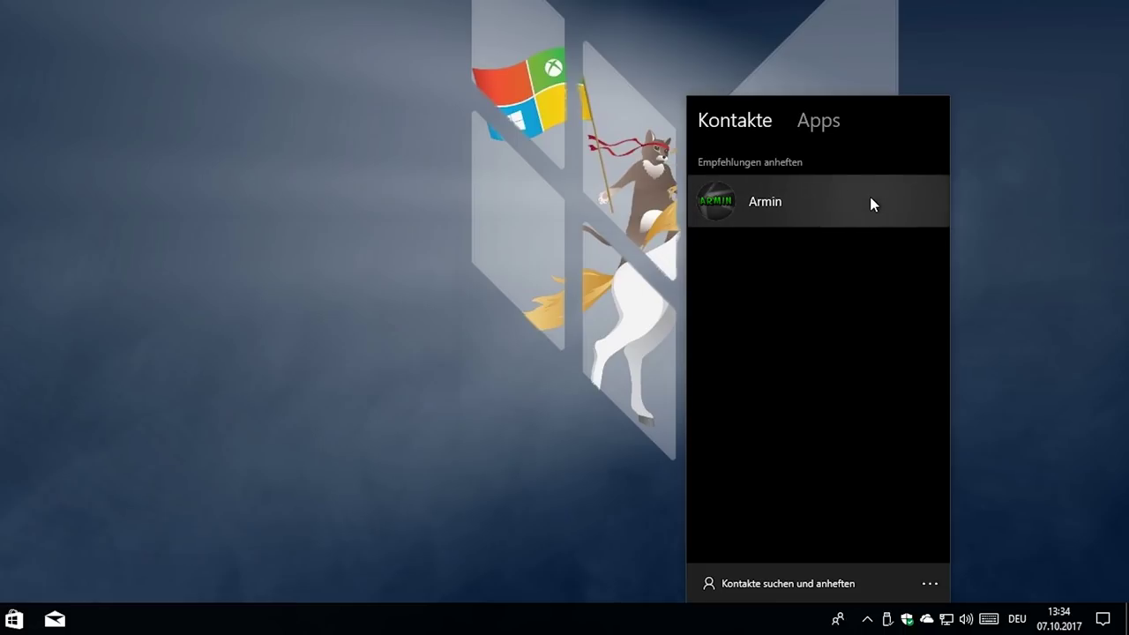
click(799, 218)
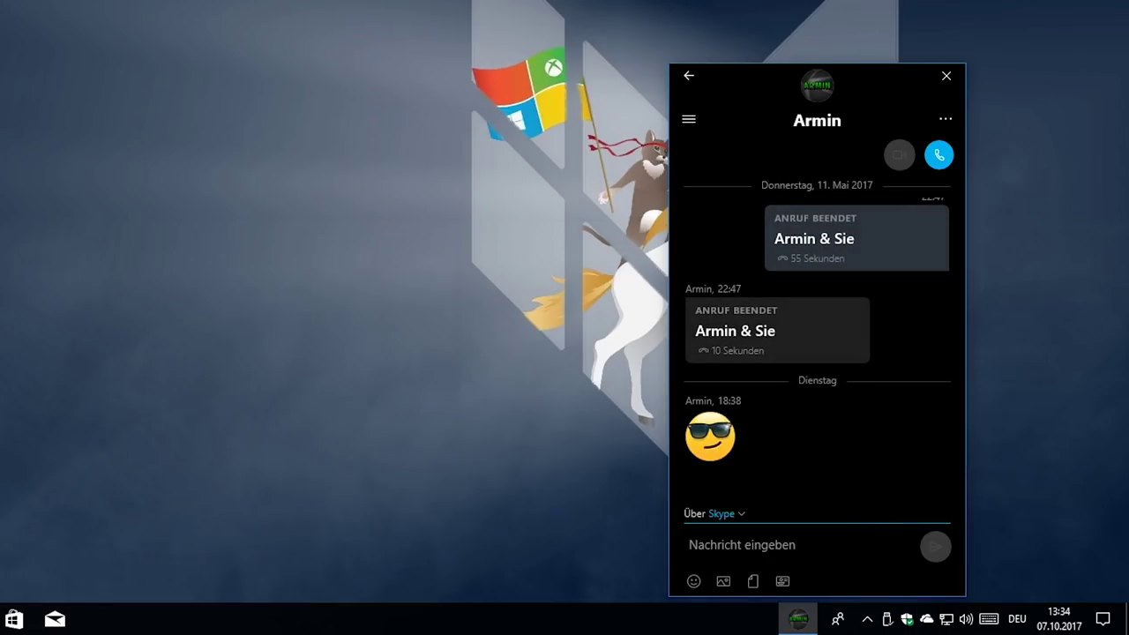
click(947, 77)
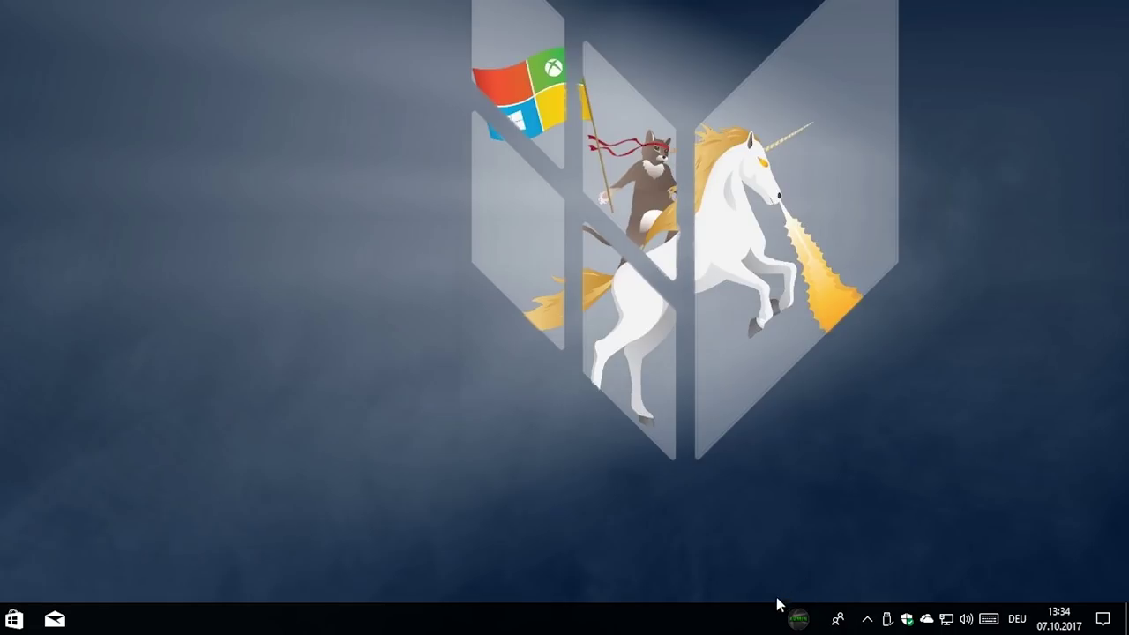
Step: Open the pinned contact's Skype chat and send the message "hallo" with a smiley
click(798, 618)
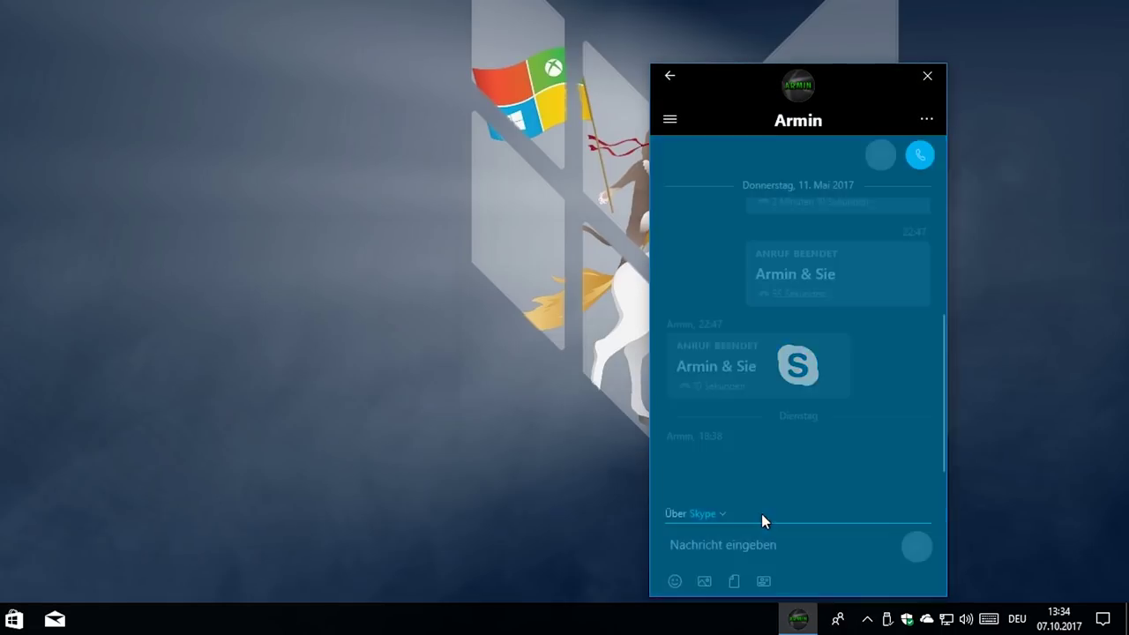
text(hhallo)
key(ctrl+a)
key(BackSpace)
text(hallo :|)
key(Return)
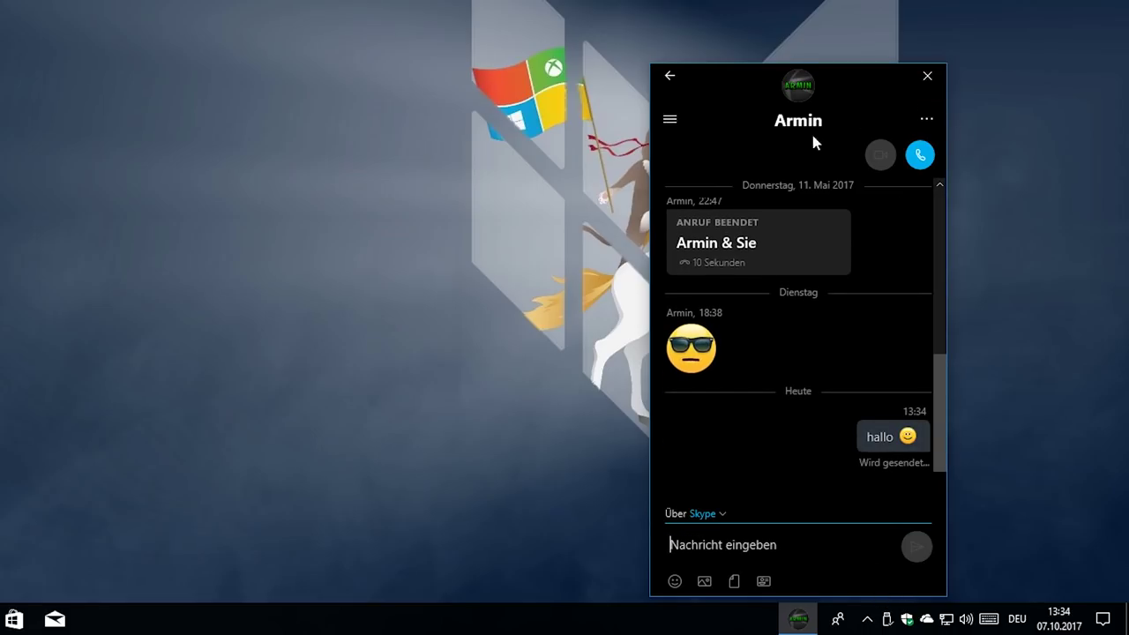
Step: Look through the pinned contact's connected apps, viewing Mail and Skype, and check the contact window's additional options
click(670, 118)
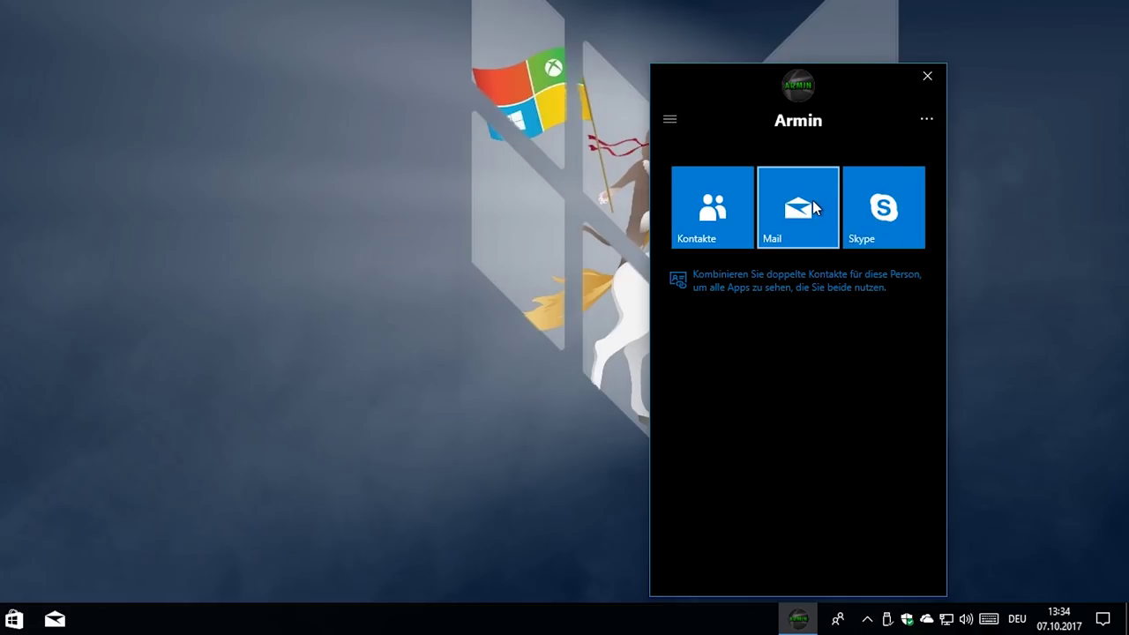
click(780, 218)
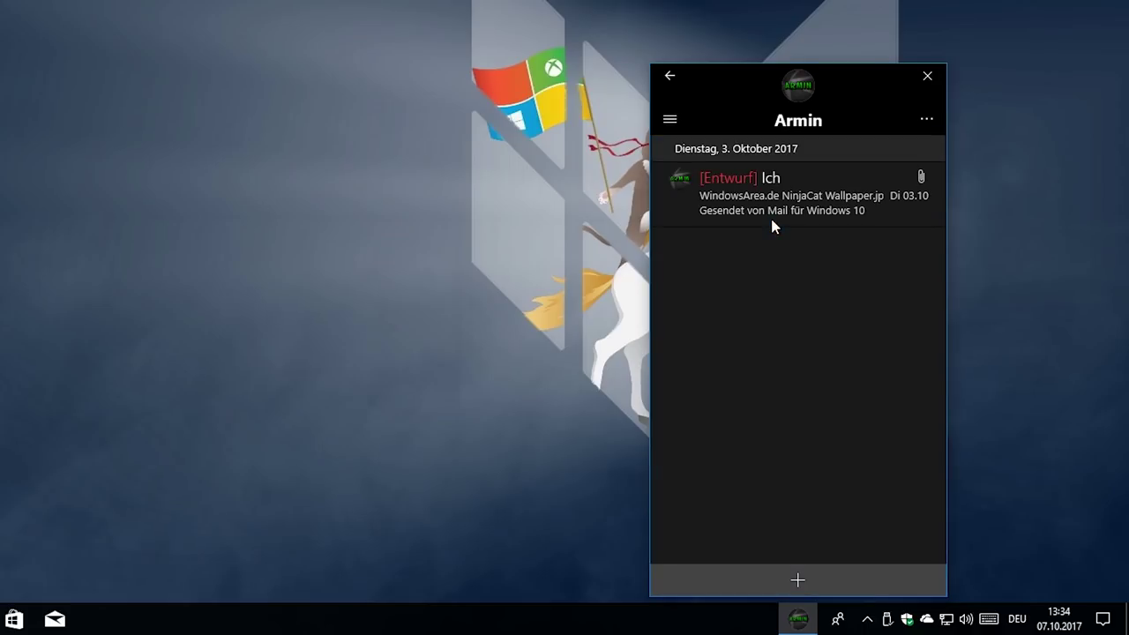
click(669, 118)
click(876, 213)
click(669, 128)
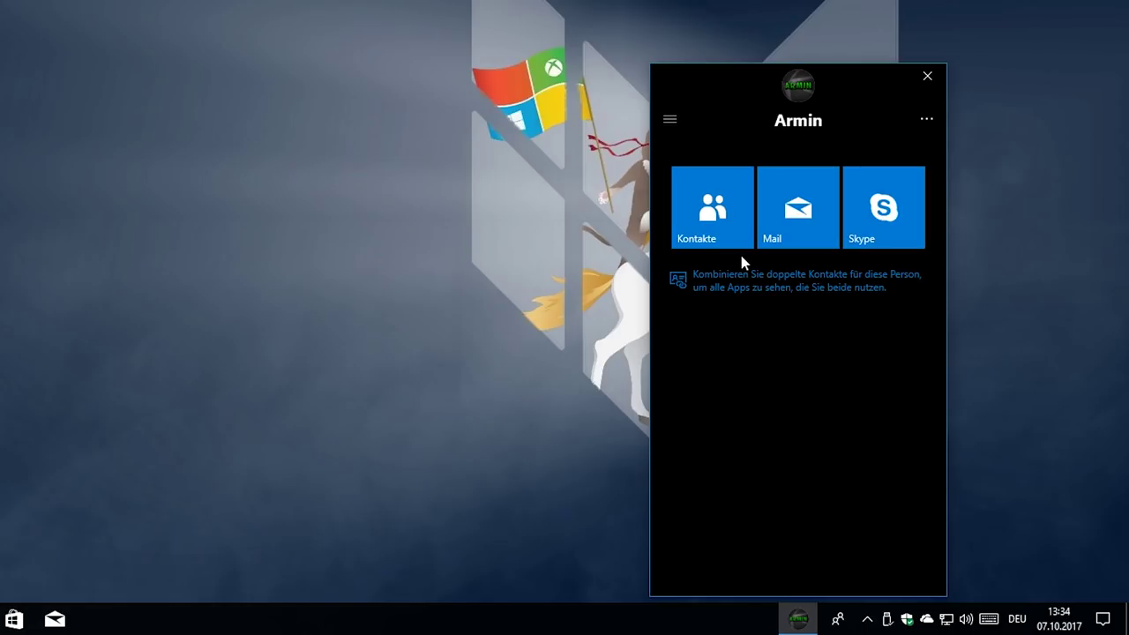
click(926, 119)
click(927, 119)
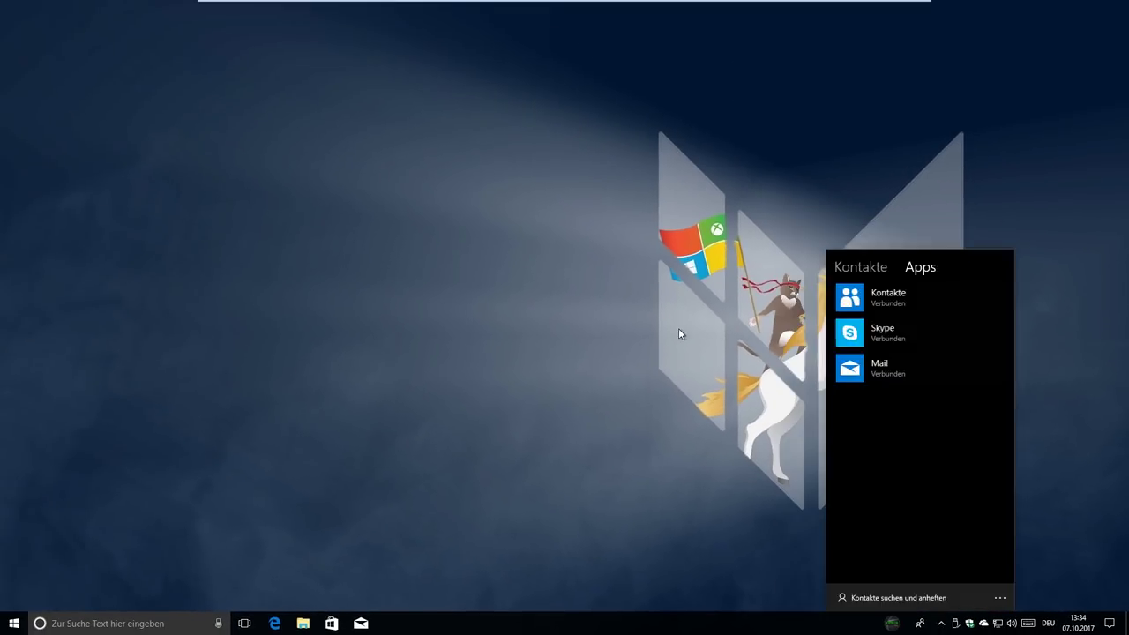
Step: Start sharing Screenshot (18) from the Bildschirmfotos folder with the pinned contact by mail, and close the draft without sending
click(678, 329)
click(303, 624)
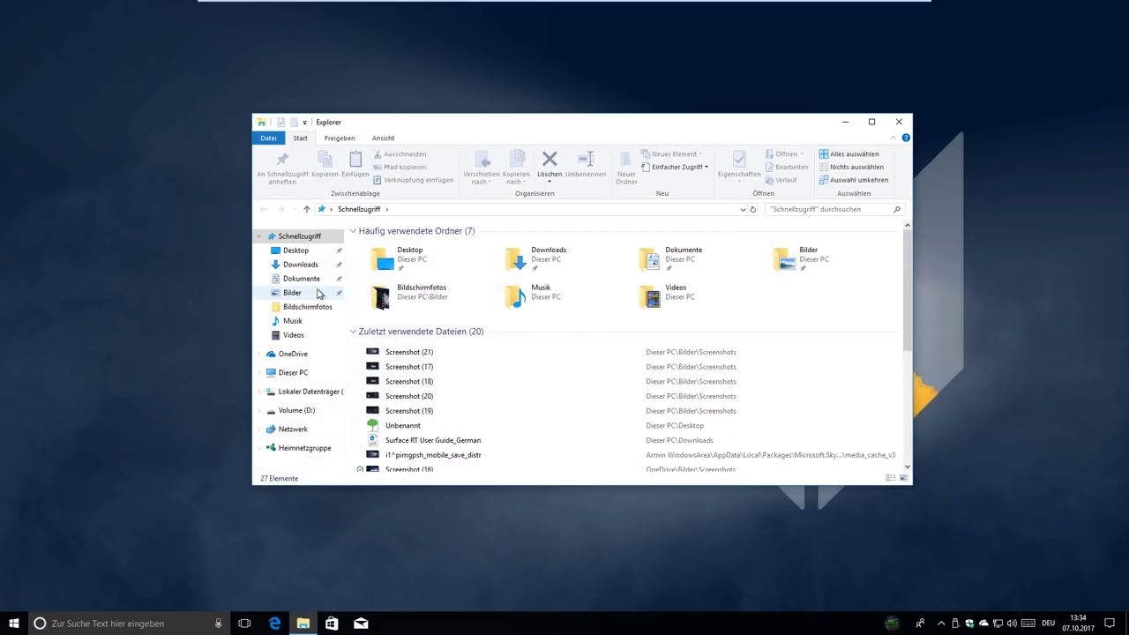
click(313, 292)
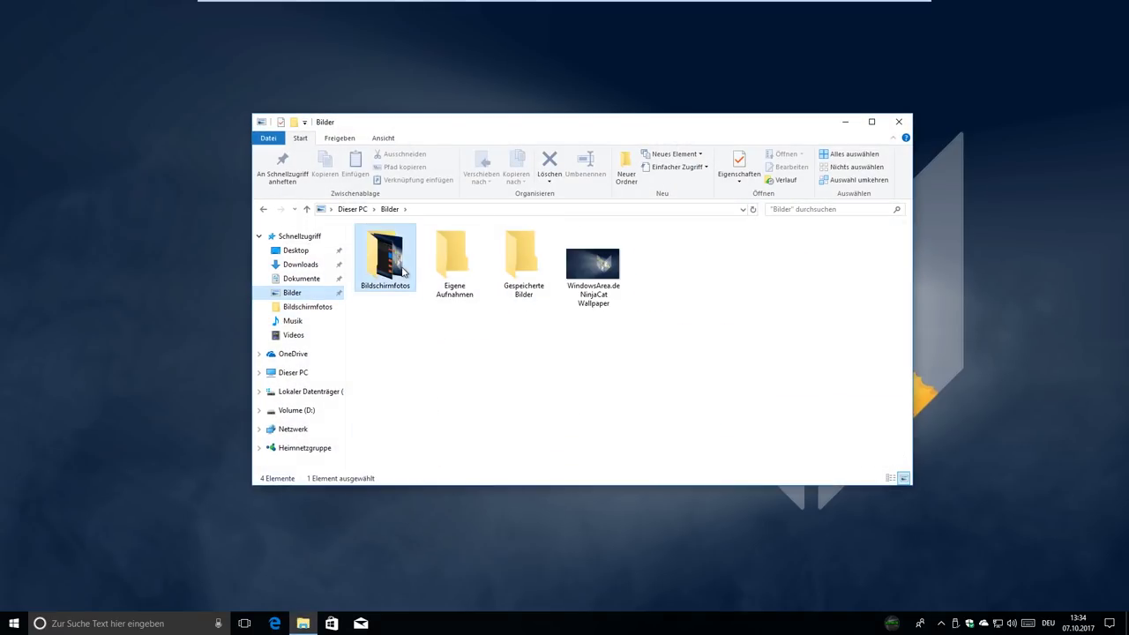
double_click(388, 256)
drag(526, 267, 894, 627)
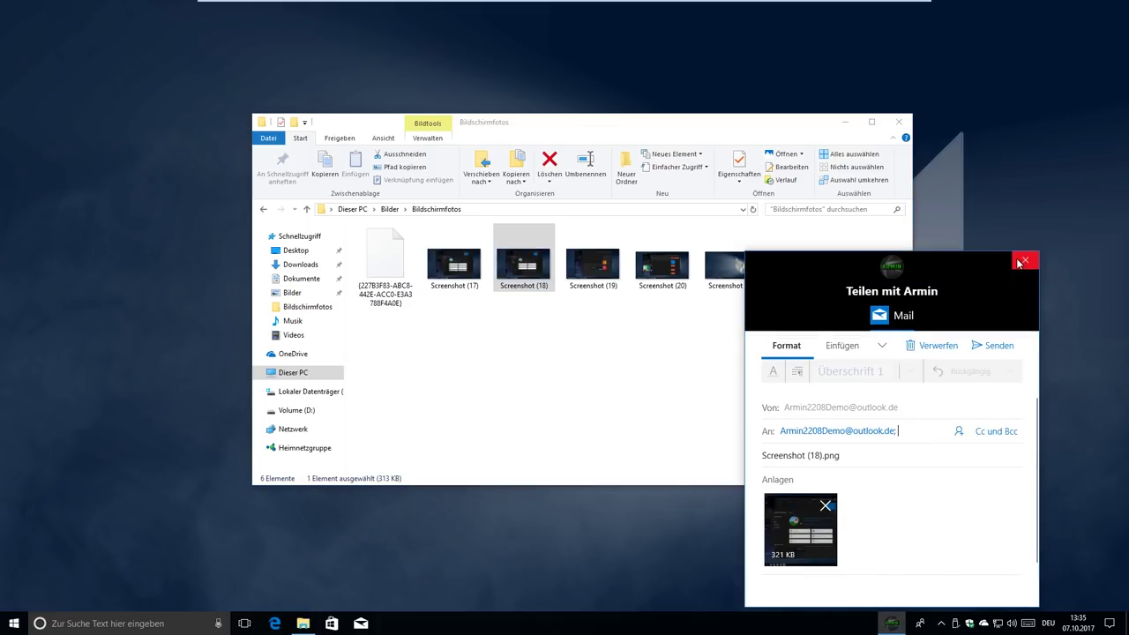
click(1024, 261)
click(845, 121)
Step: Load windowsarea.de in Microsoft Edge and share the page with the suggested contact
click(275, 624)
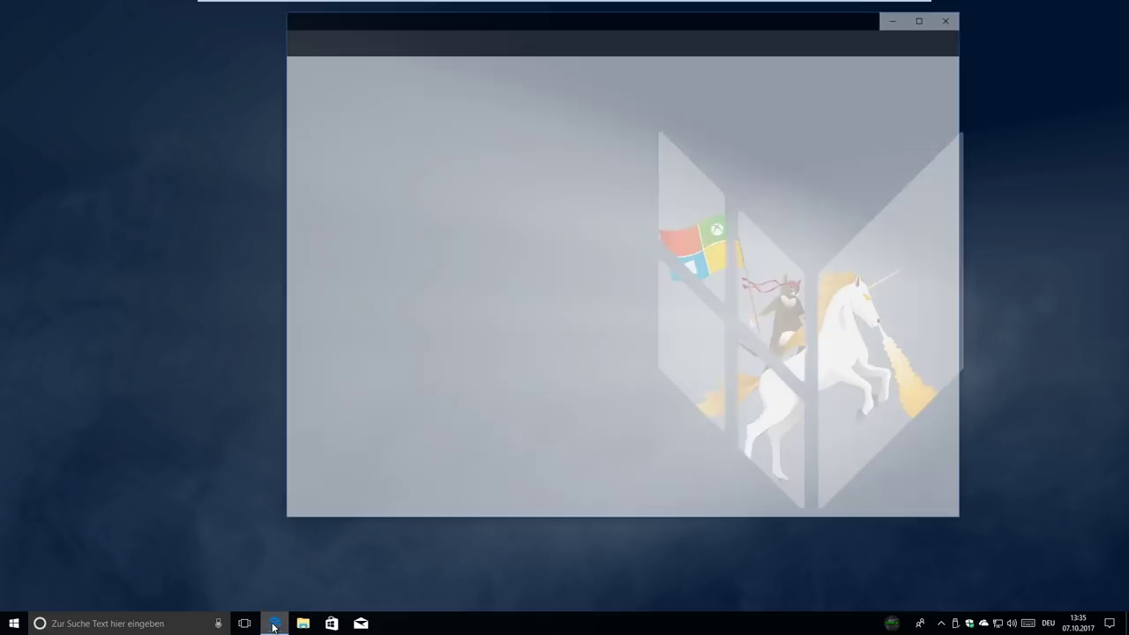
drag(536, 23, 443, 57)
text(windowsarea.de)
key(Return)
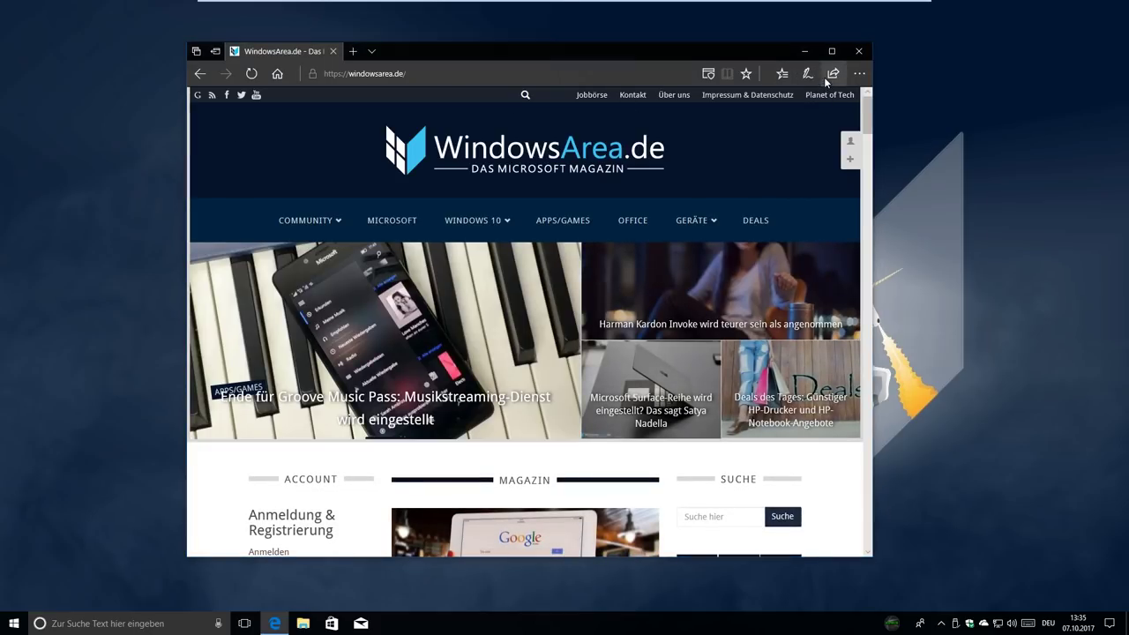
click(832, 74)
click(714, 183)
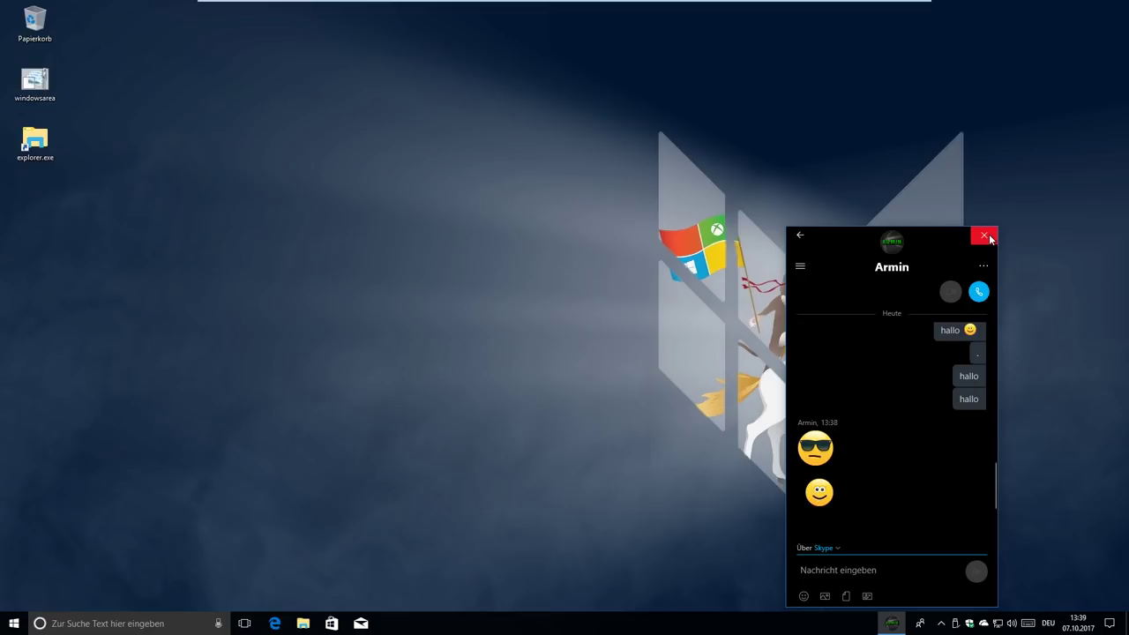
Step: Close the contact's chat and open the Kontakte section of the Taskleiste settings from the Kontakte flyout
click(985, 237)
click(920, 623)
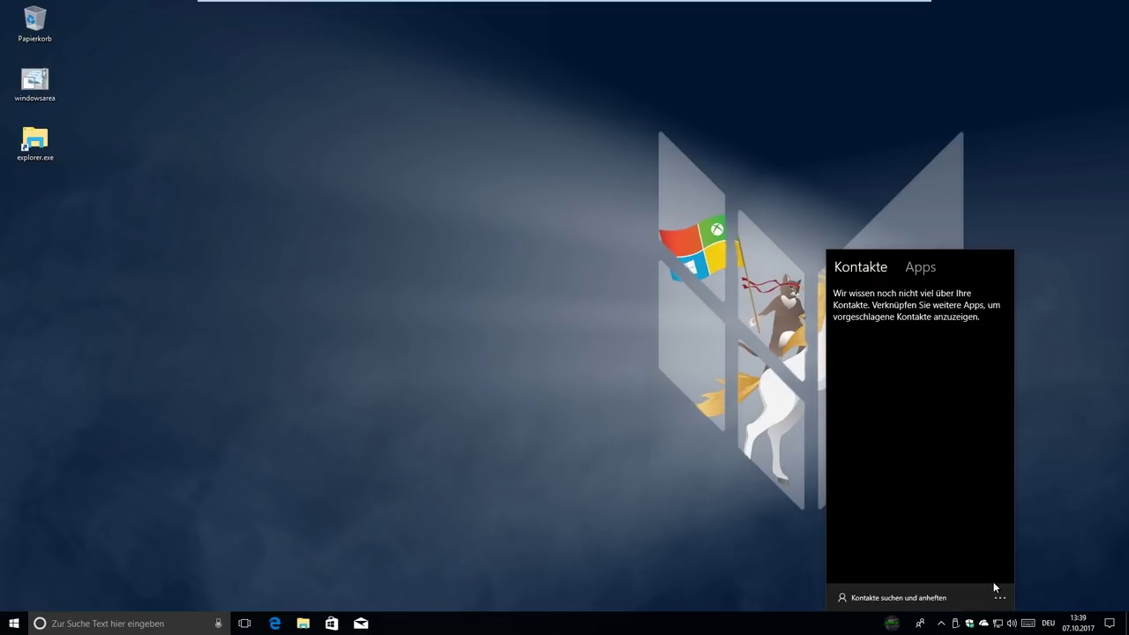
click(998, 598)
click(882, 549)
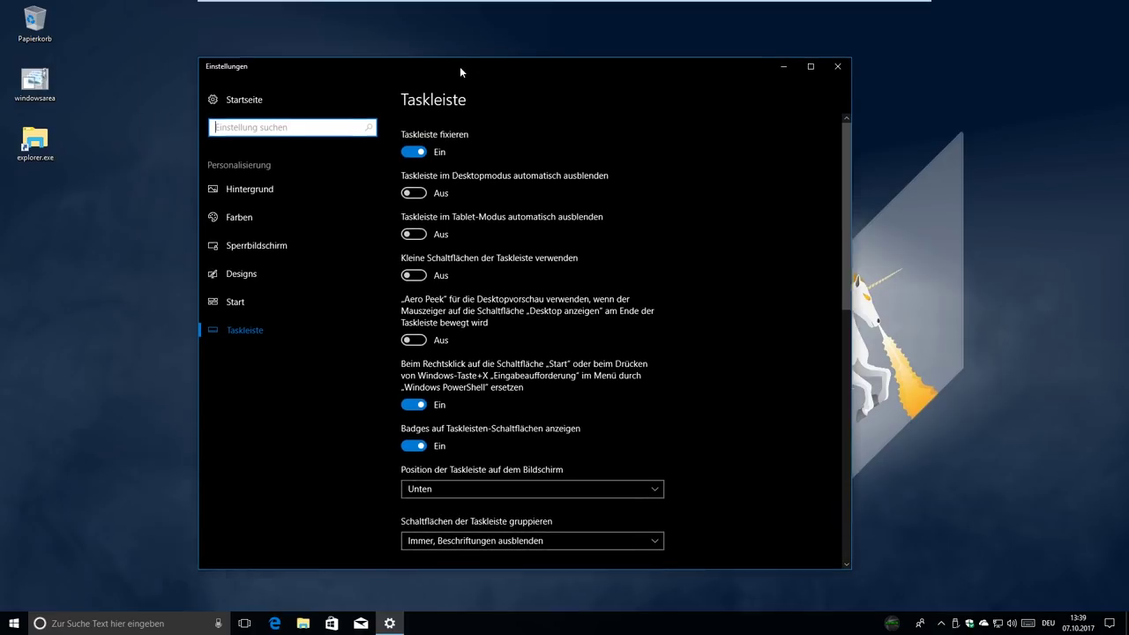
drag(459, 66, 494, 50)
drag(880, 169, 886, 430)
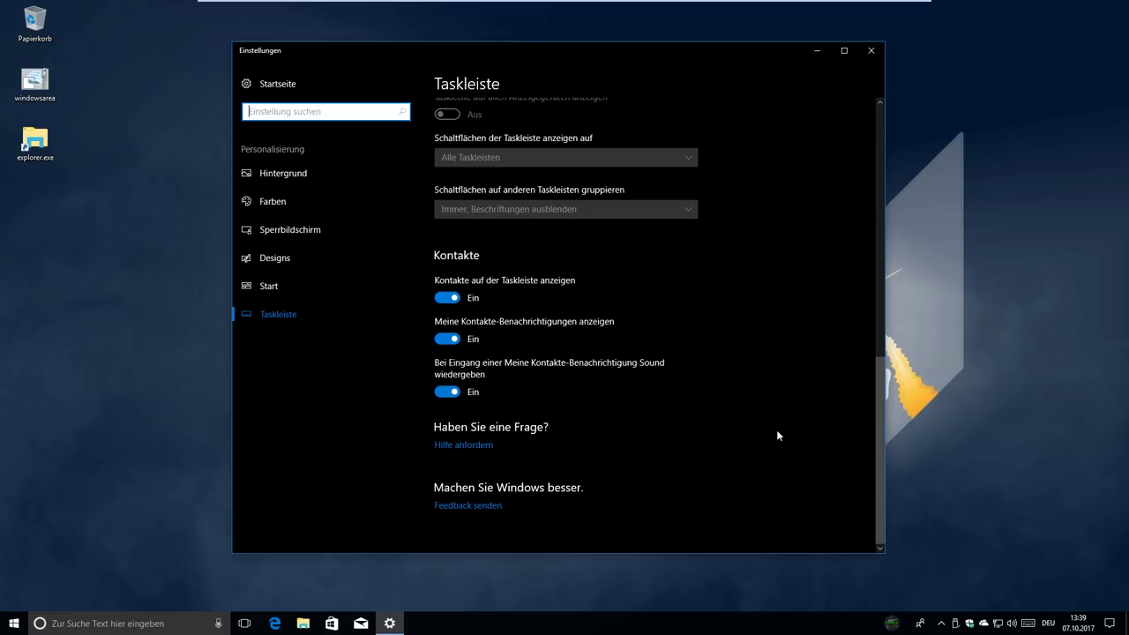
Step: Switch "Meine Kontakte-Benachrichtigungen anzeigen" and "Kontakte auf der Taskleiste anzeigen" each off and back on, and close the settings
click(448, 340)
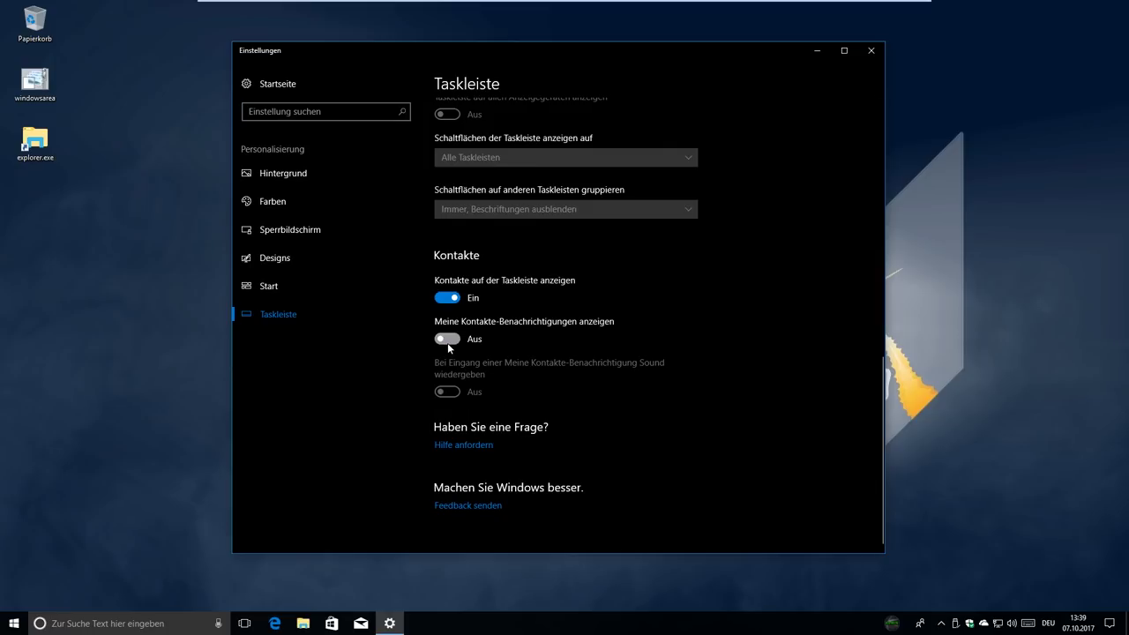
click(448, 340)
click(448, 298)
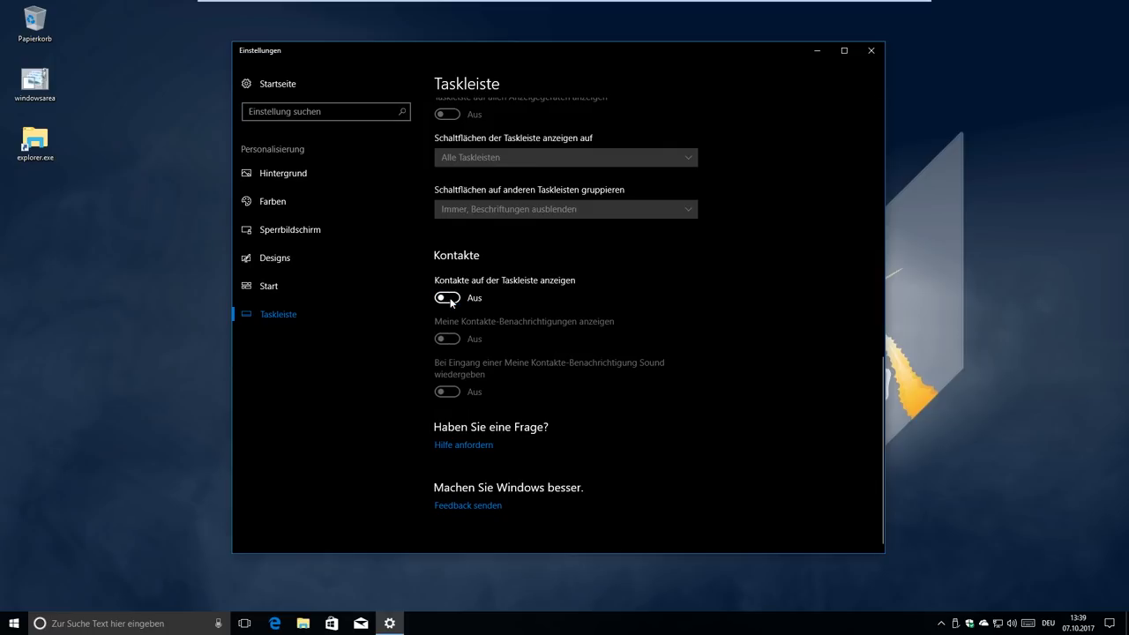
click(447, 299)
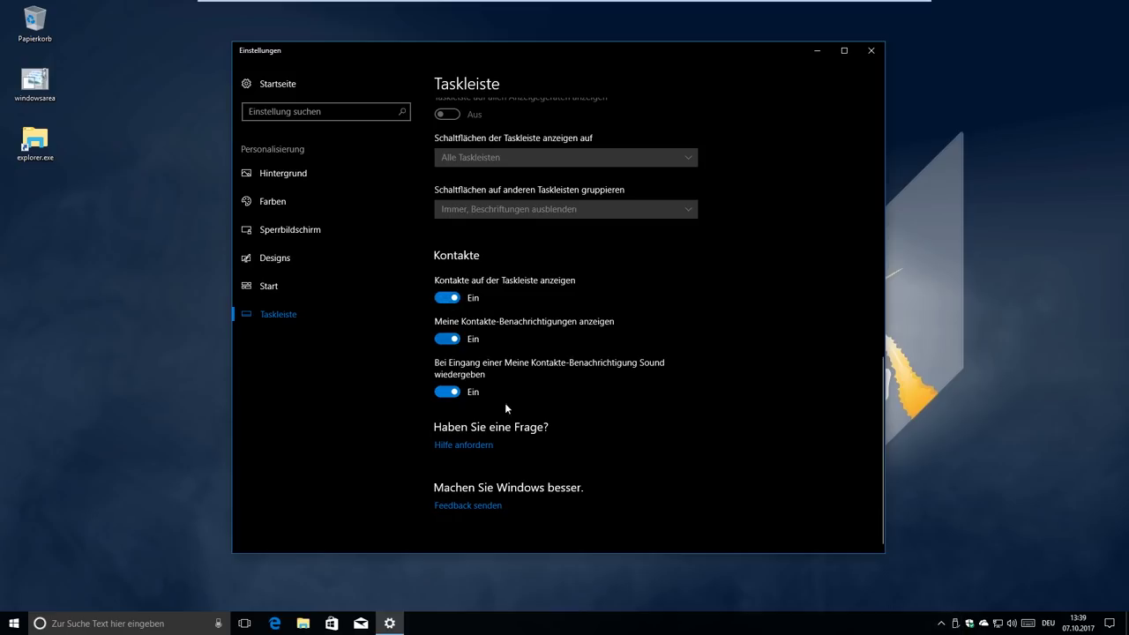
click(871, 53)
Step: Review the Skype message and call history in the pinned contact's window and close the window
click(892, 623)
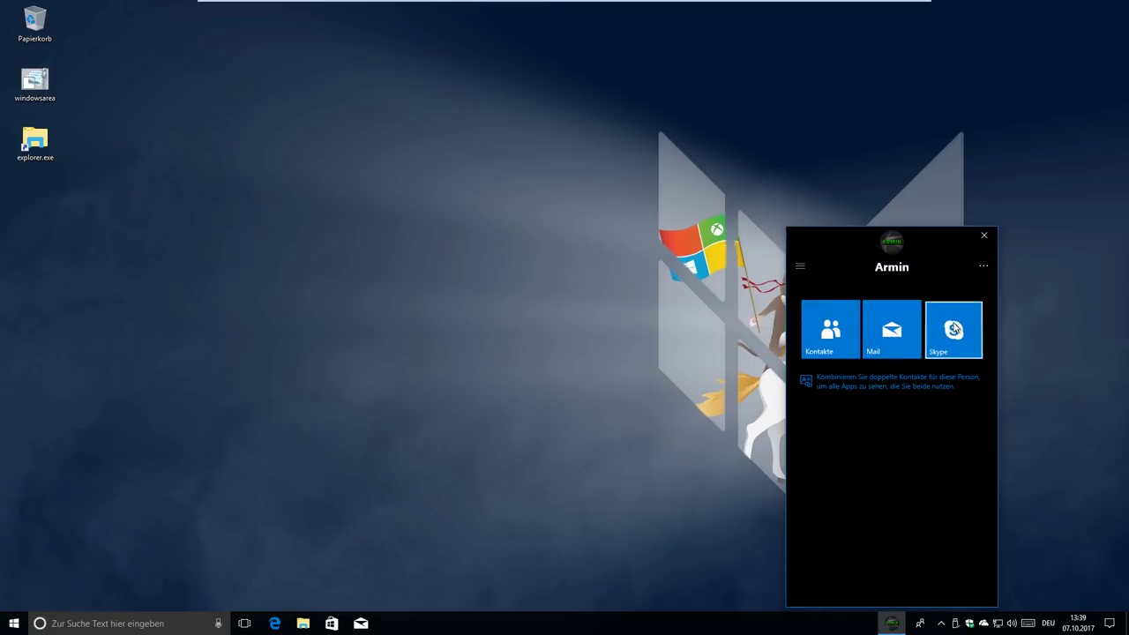
scroll(859, 428, up, 5)
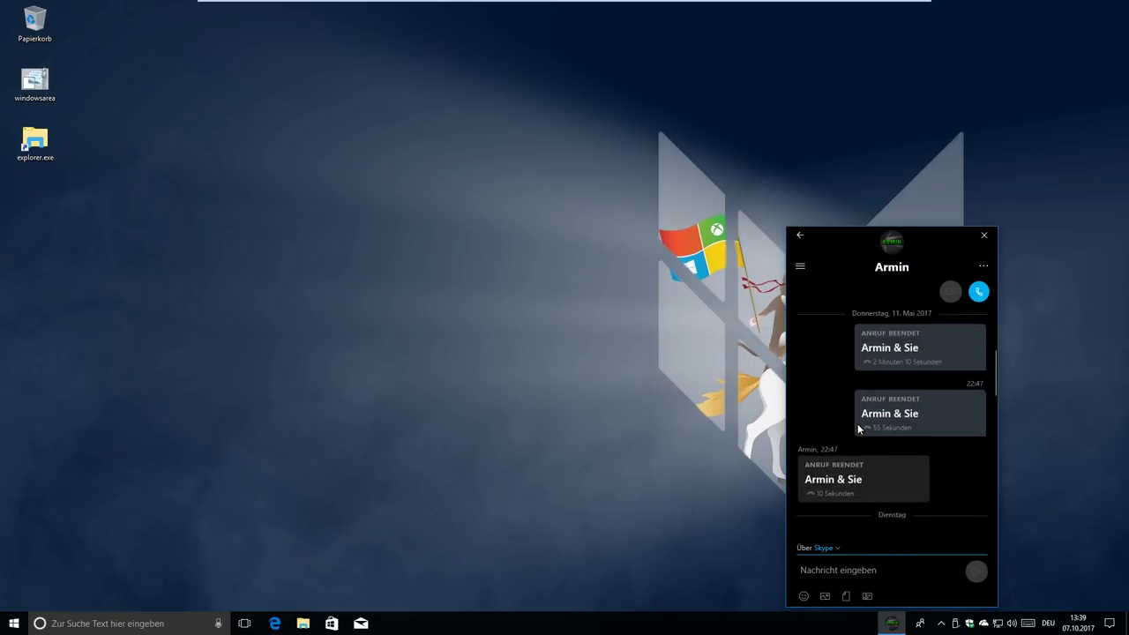
scroll(868, 535, down, 5)
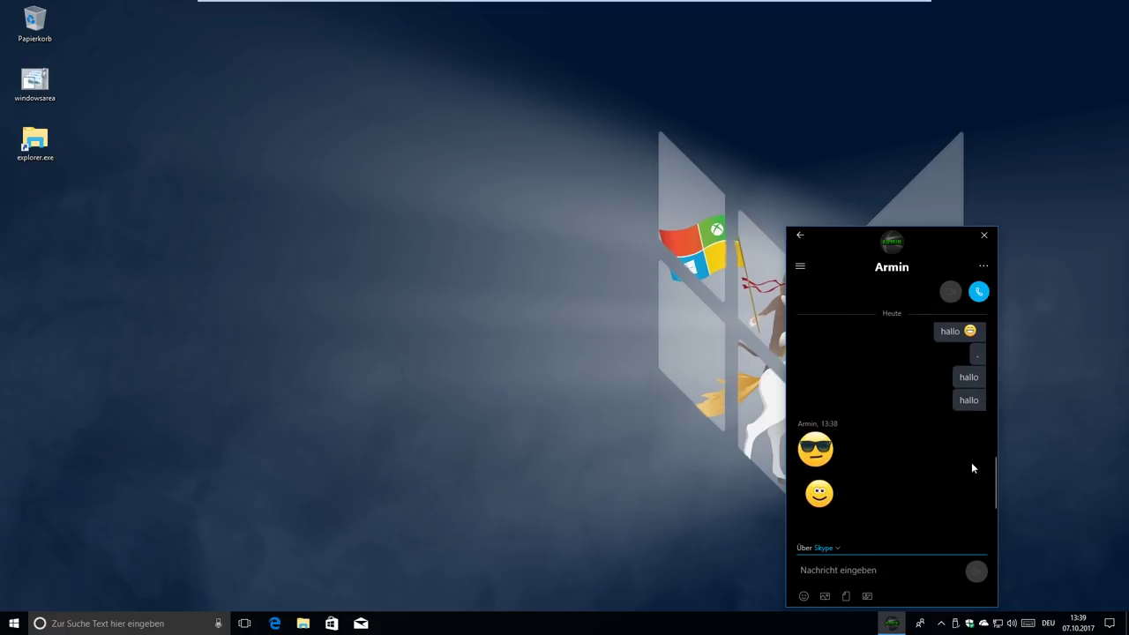
scroll(875, 408, up, 5)
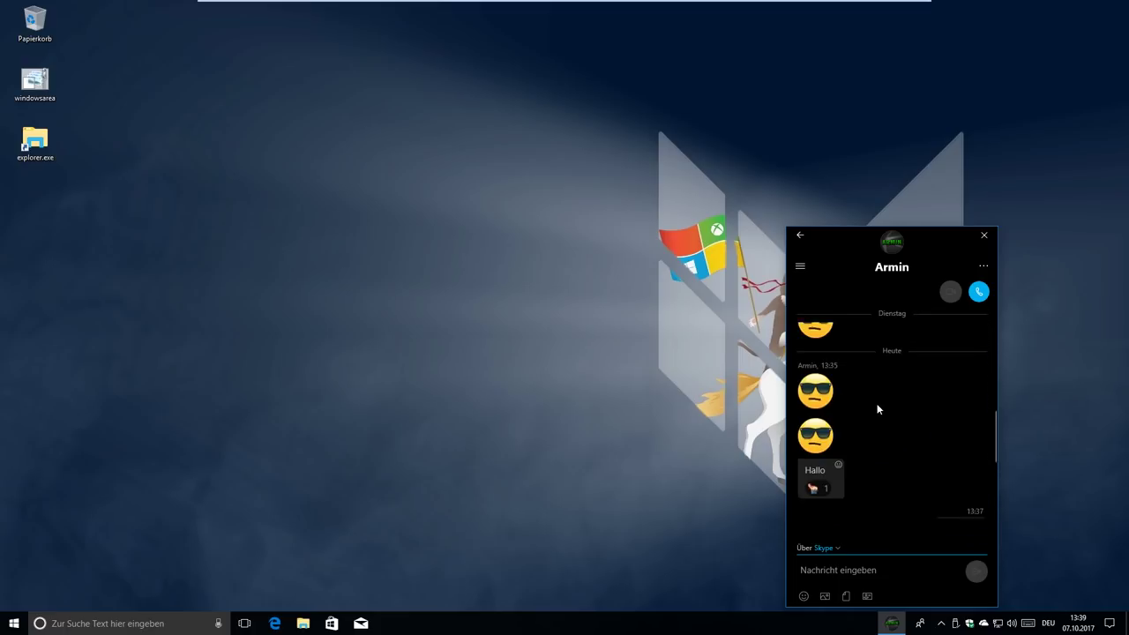
scroll(882, 430, down, 5)
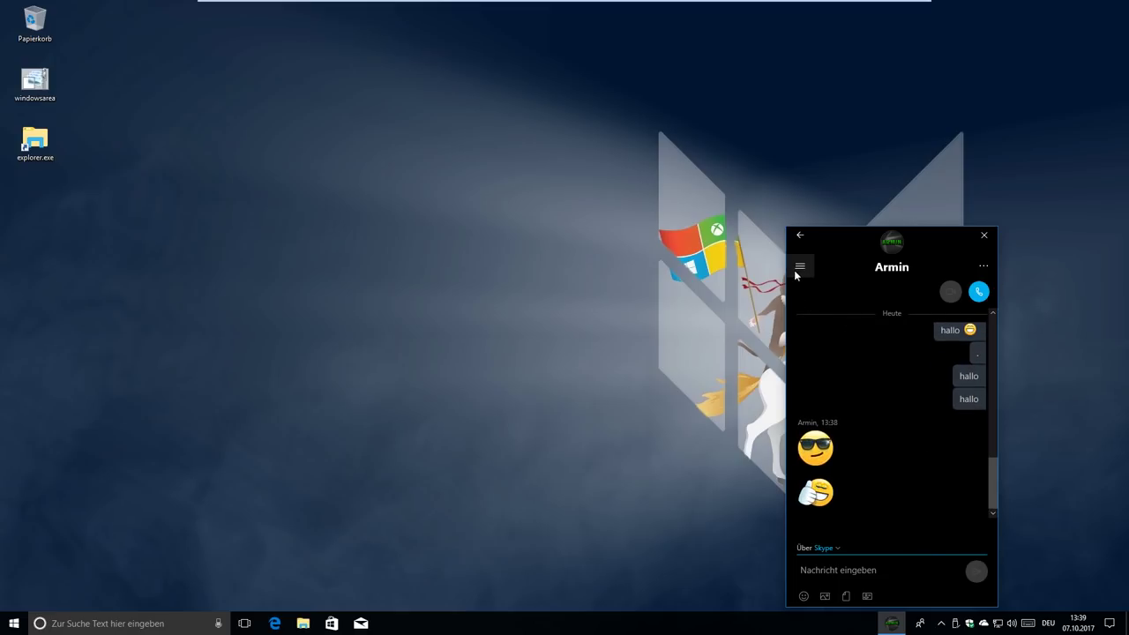
click(800, 235)
click(950, 337)
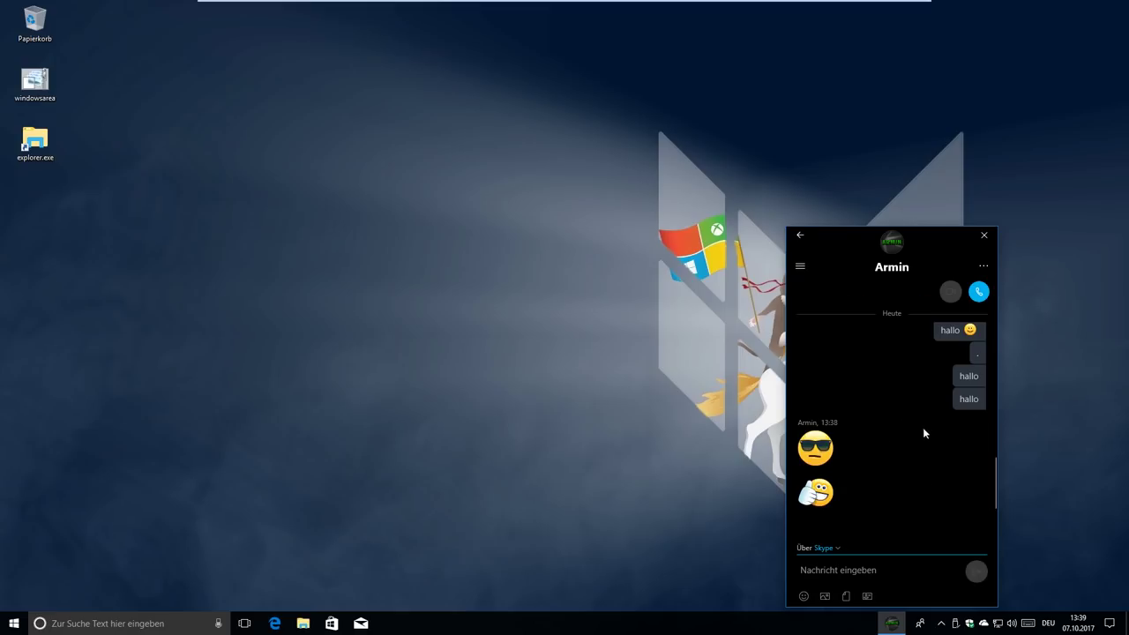
click(892, 623)
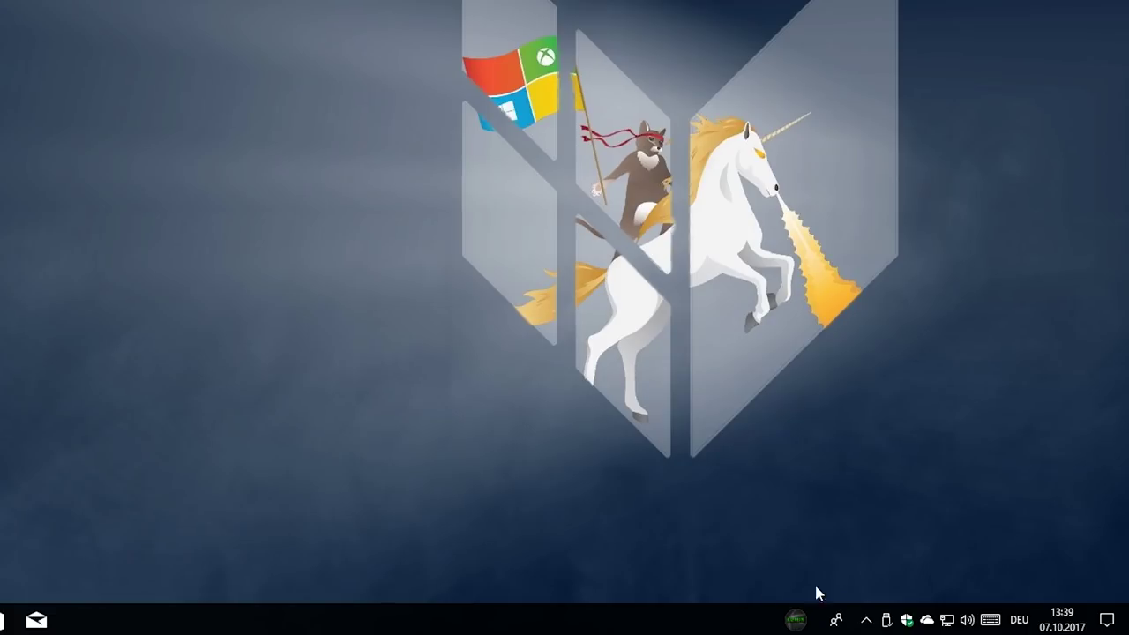
Step: Unpin the contact from the taskbar
right_click(798, 622)
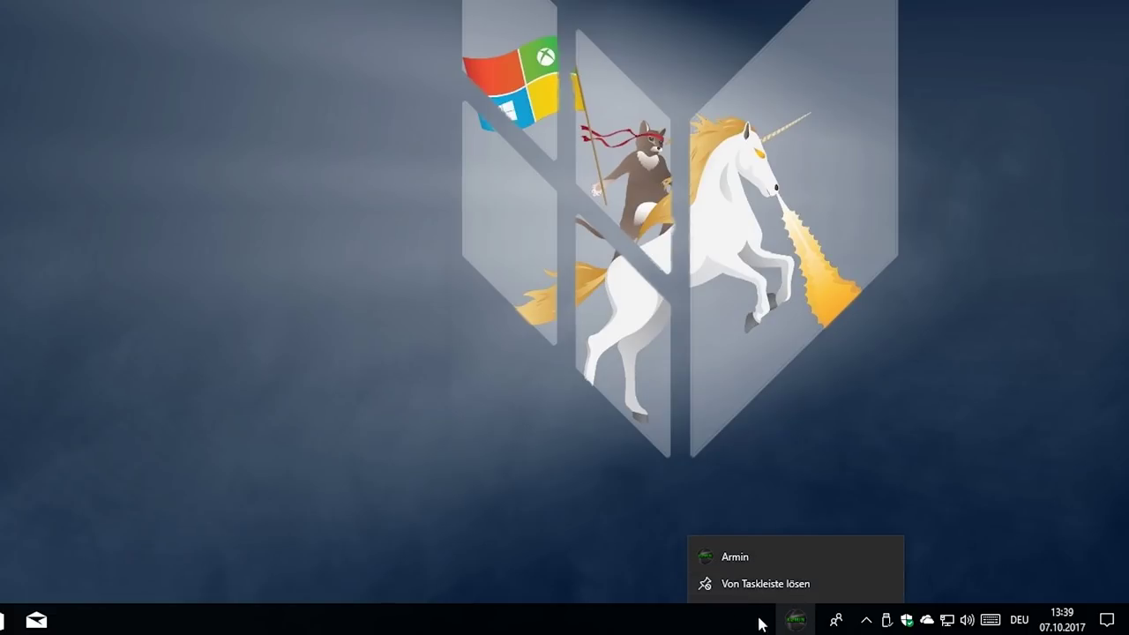
click(756, 583)
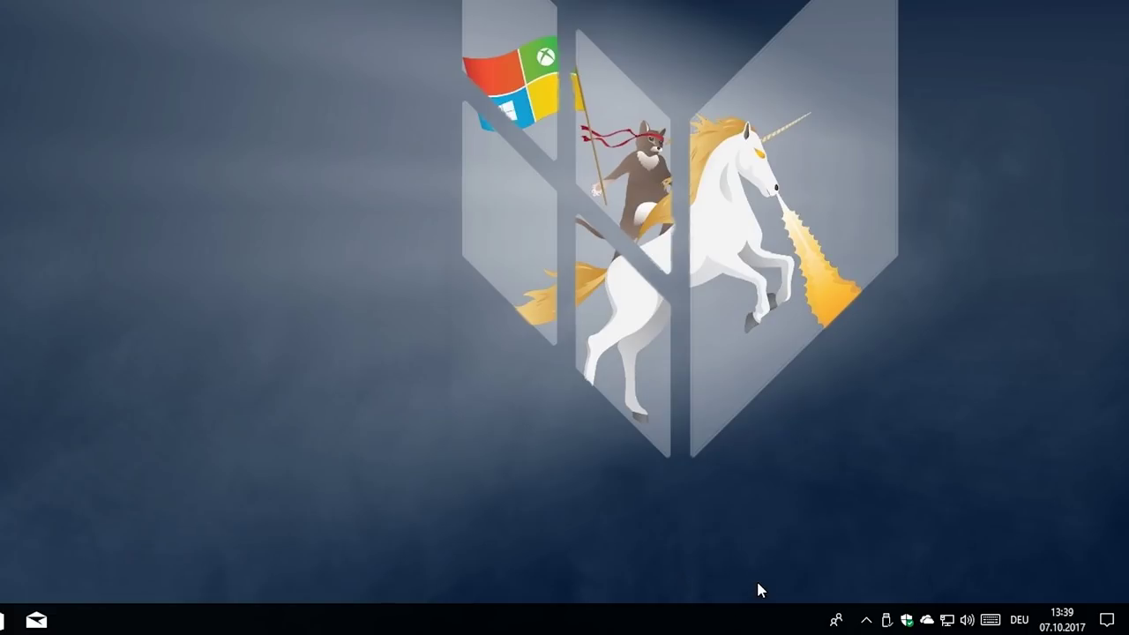
Step: Examine the contacts available for pinning, the connected apps and the further options in the Kontakte flyout
click(840, 622)
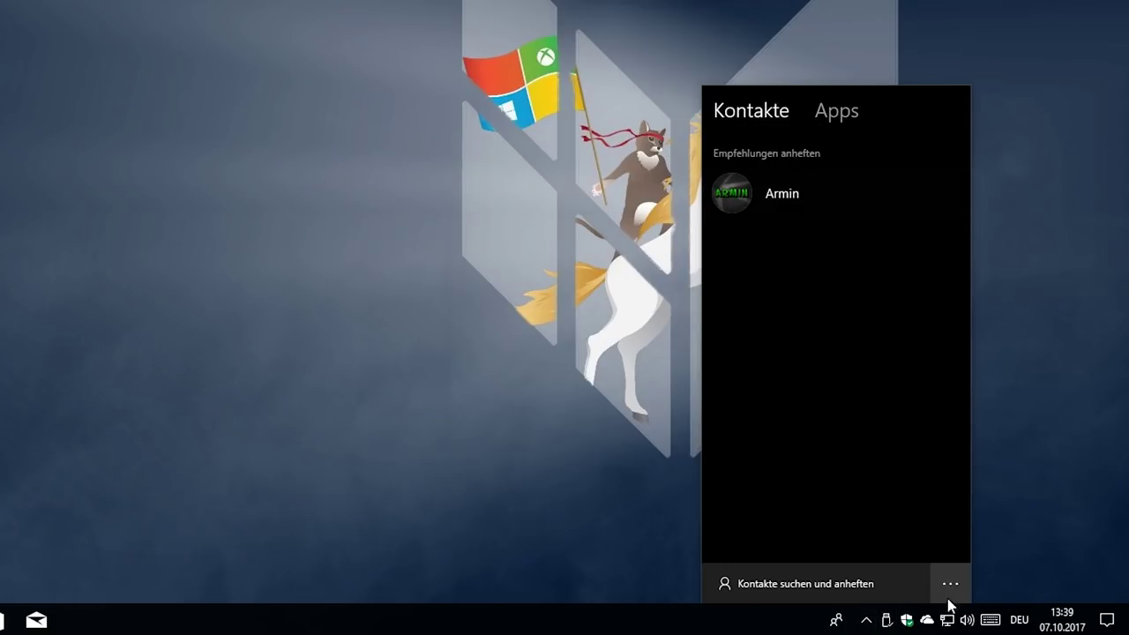
click(794, 584)
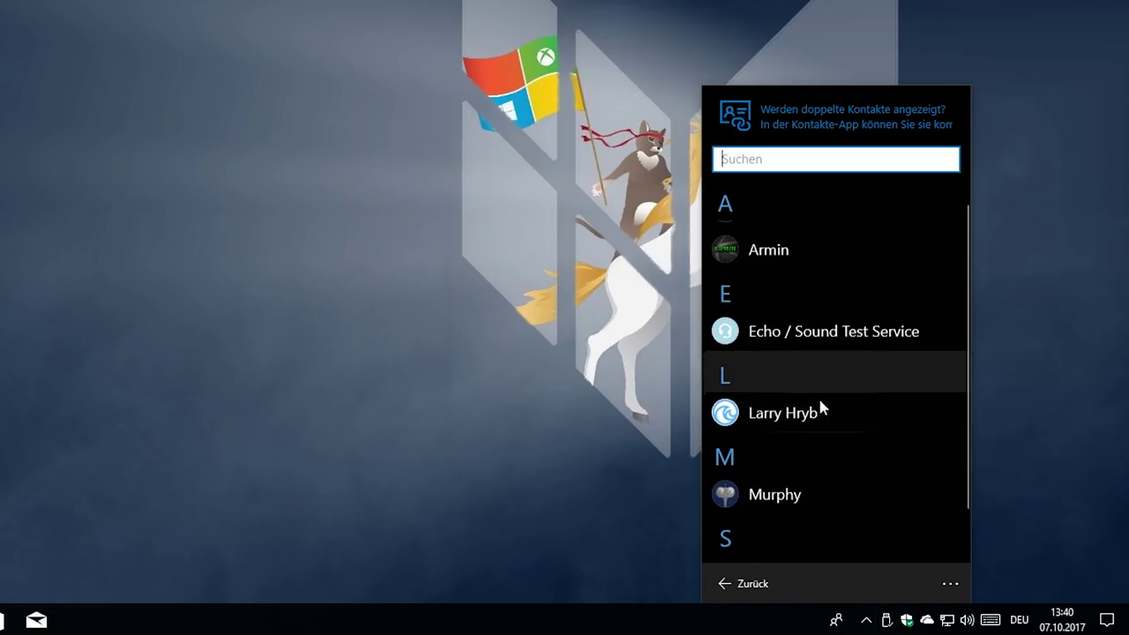
click(950, 583)
click(749, 585)
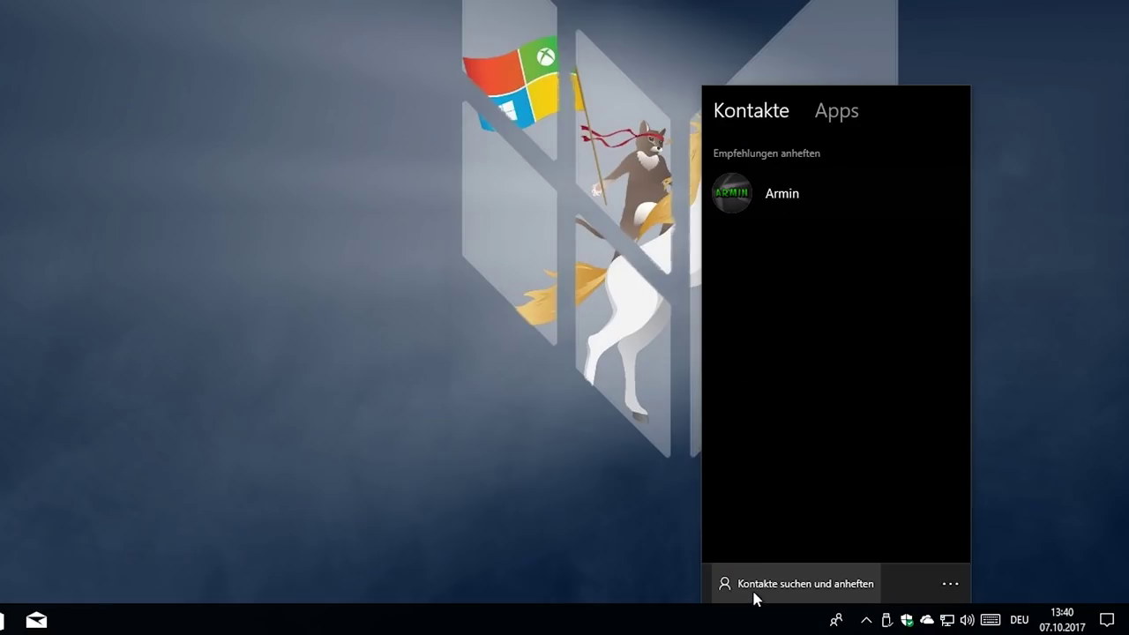
click(832, 115)
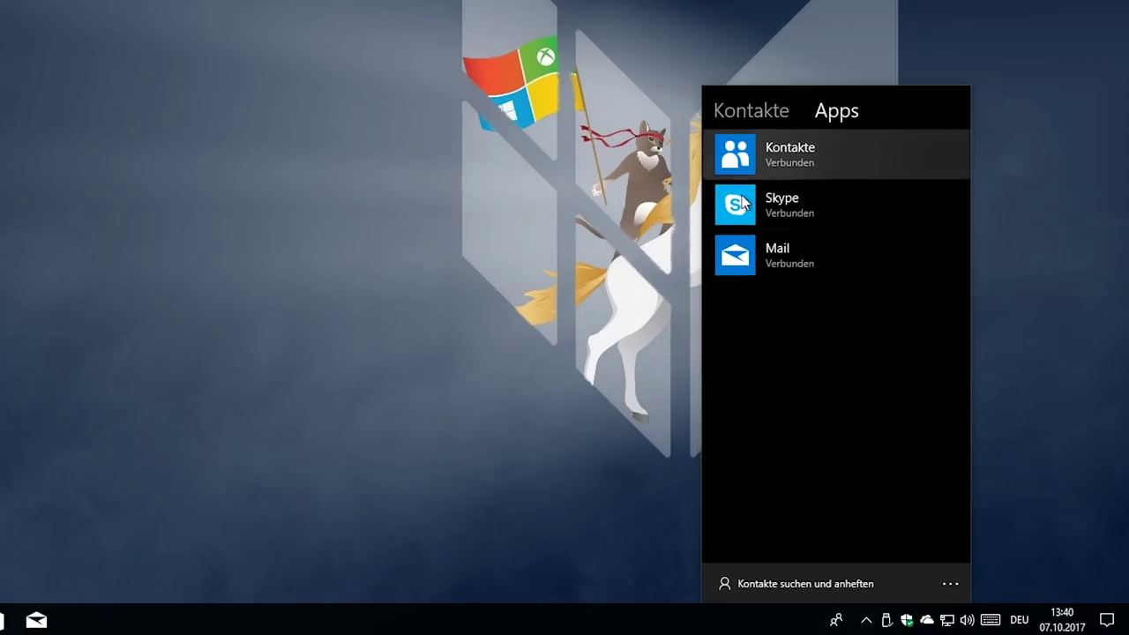
click(951, 583)
click(883, 448)
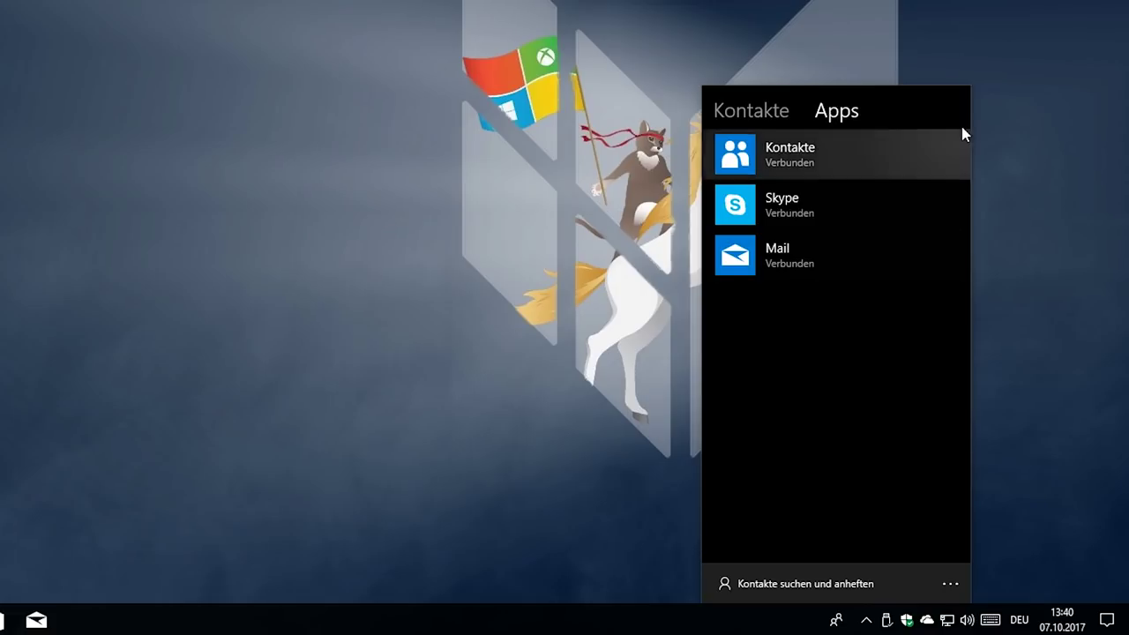
Step: Close the Kontakte flyout and view the notification center
click(1012, 255)
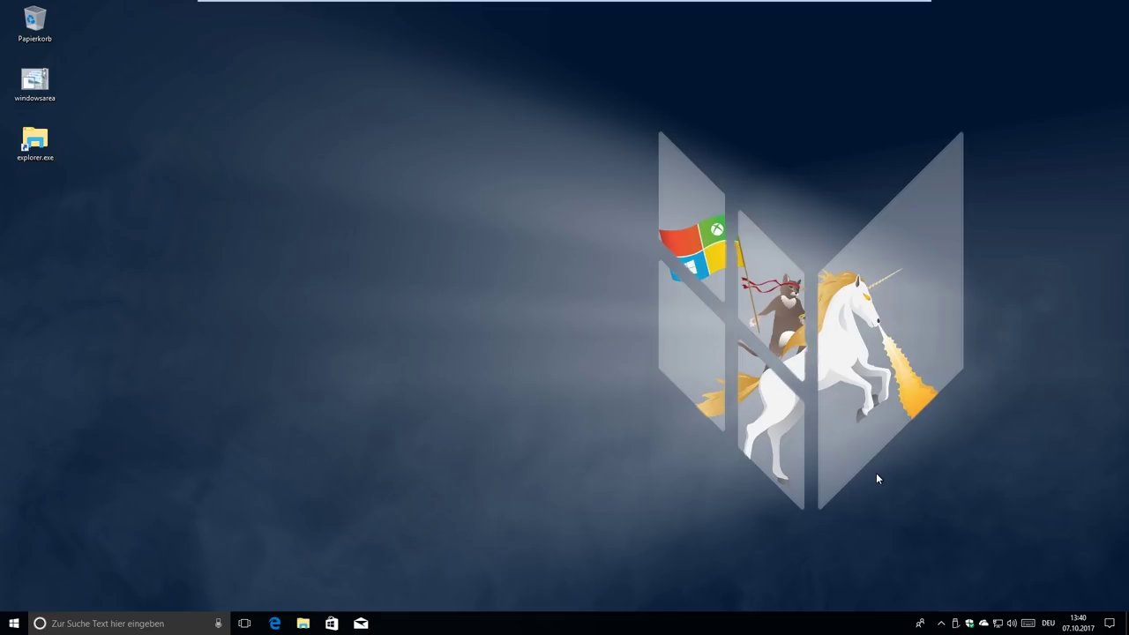
click(1110, 623)
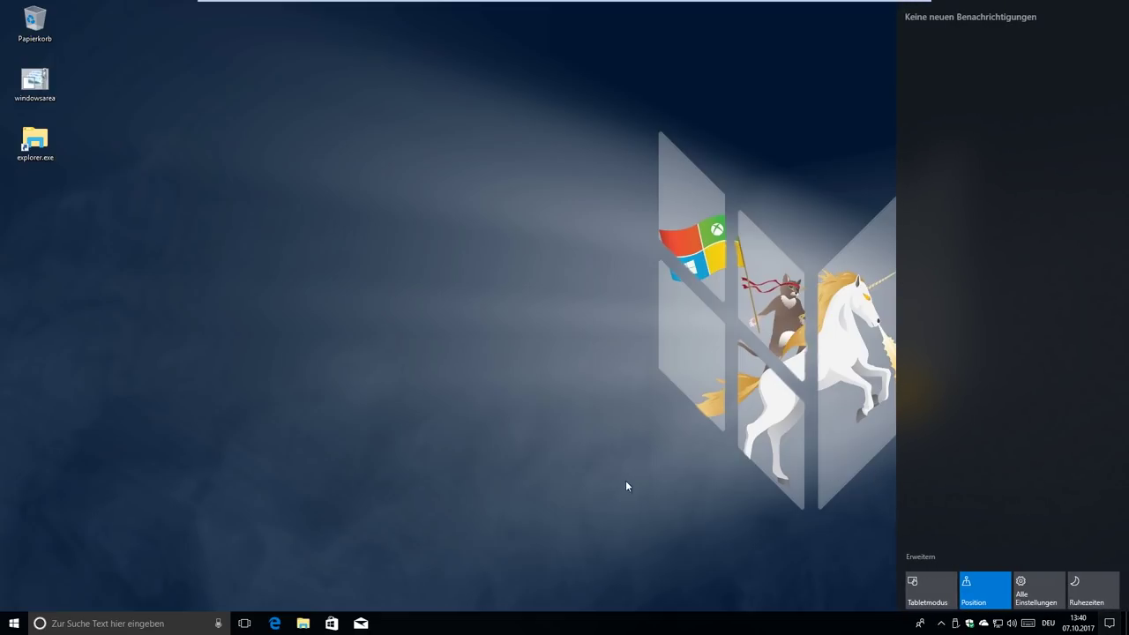
Step: Open Notifications Visualizer, send the IncomingCall.xml sample as a toast notification and dismiss it
key(super)
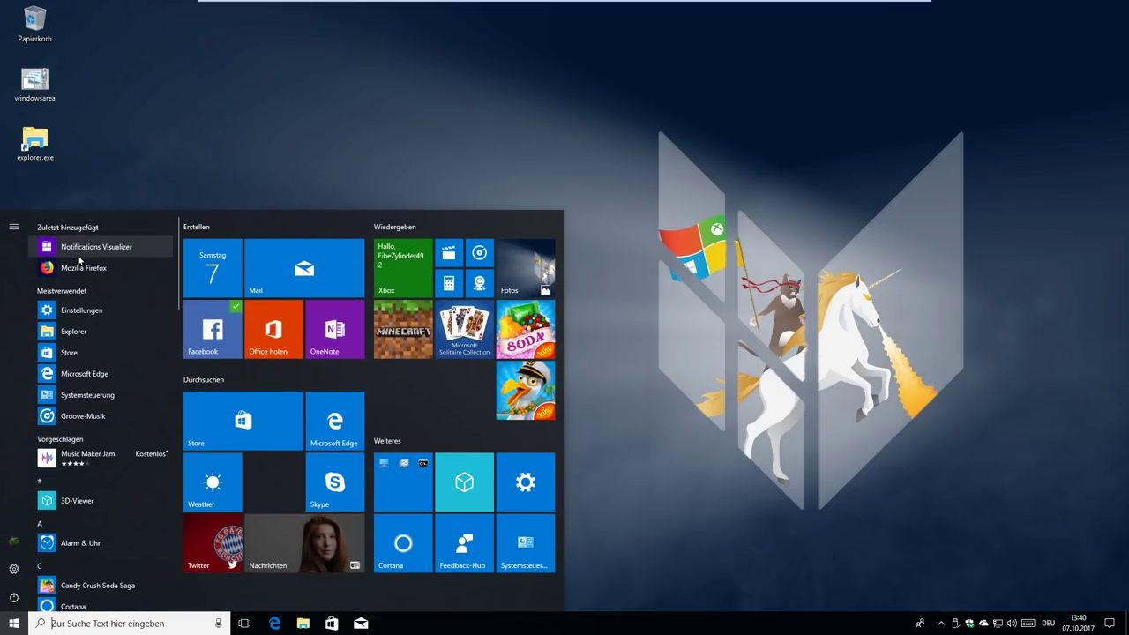
click(79, 246)
drag(323, 36, 363, 53)
click(734, 540)
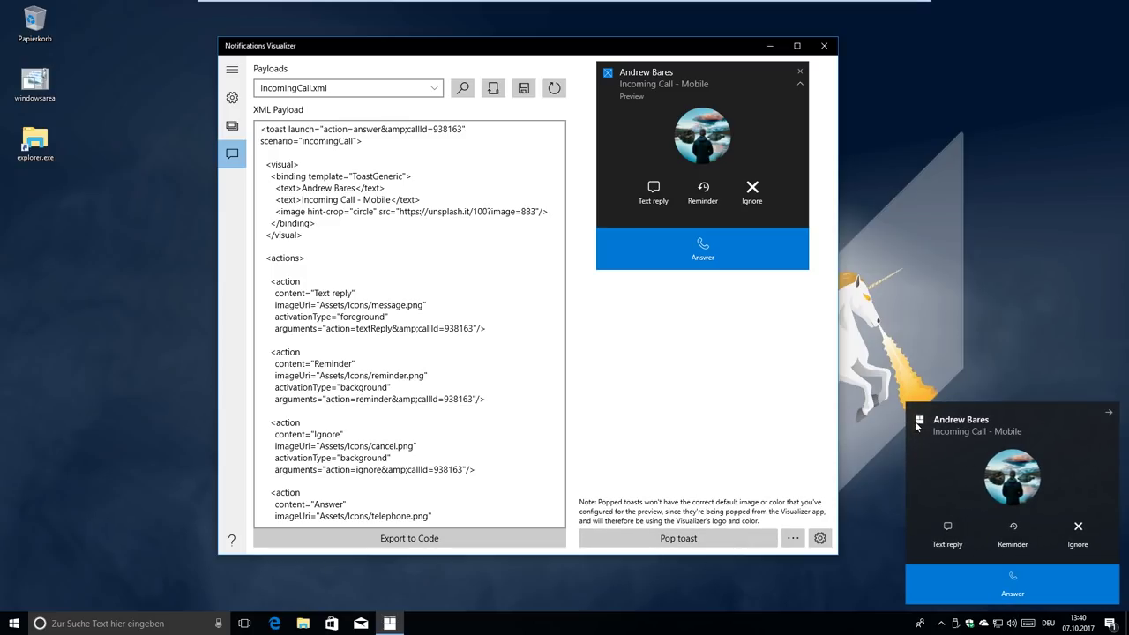
click(1112, 414)
Step: Load the EventInvite.xml and Reminder.xml payloads one after the other and send each as a toast notification
click(327, 93)
click(309, 74)
click(706, 538)
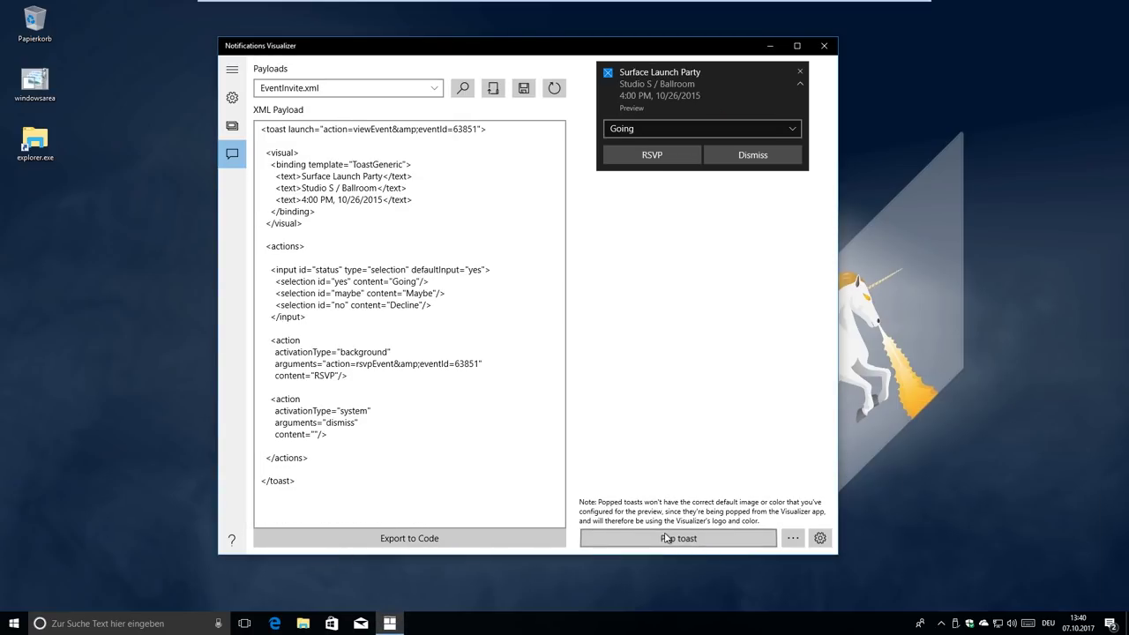
click(318, 88)
click(303, 200)
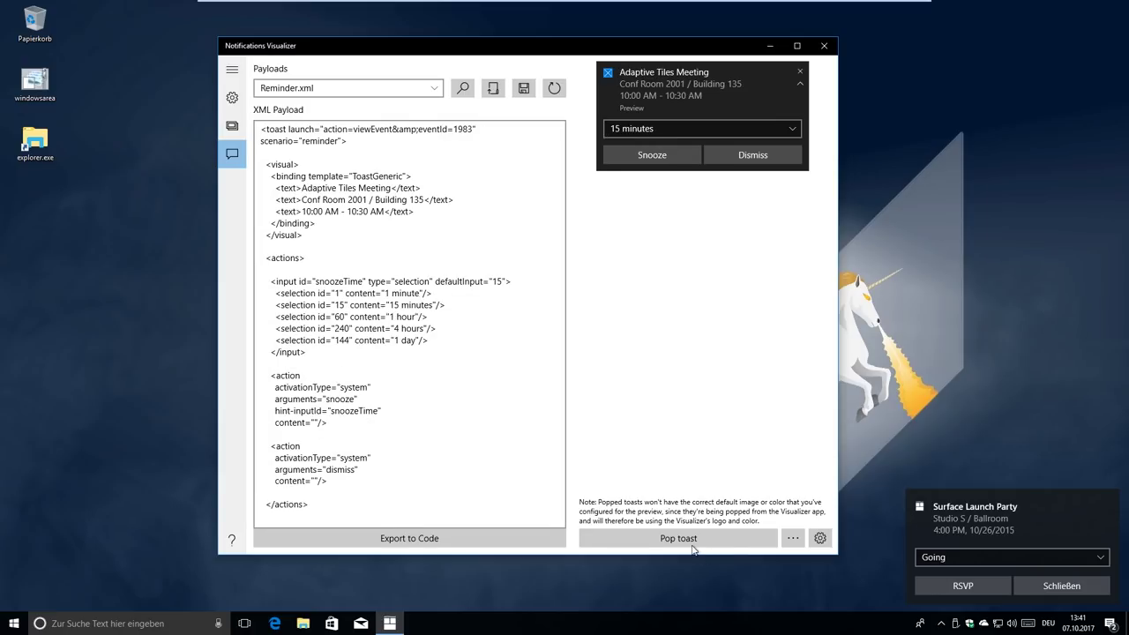
click(695, 545)
Step: Send the ProgressBar.xml payload as a toast notification and close Notifications Visualizer
click(353, 88)
click(300, 160)
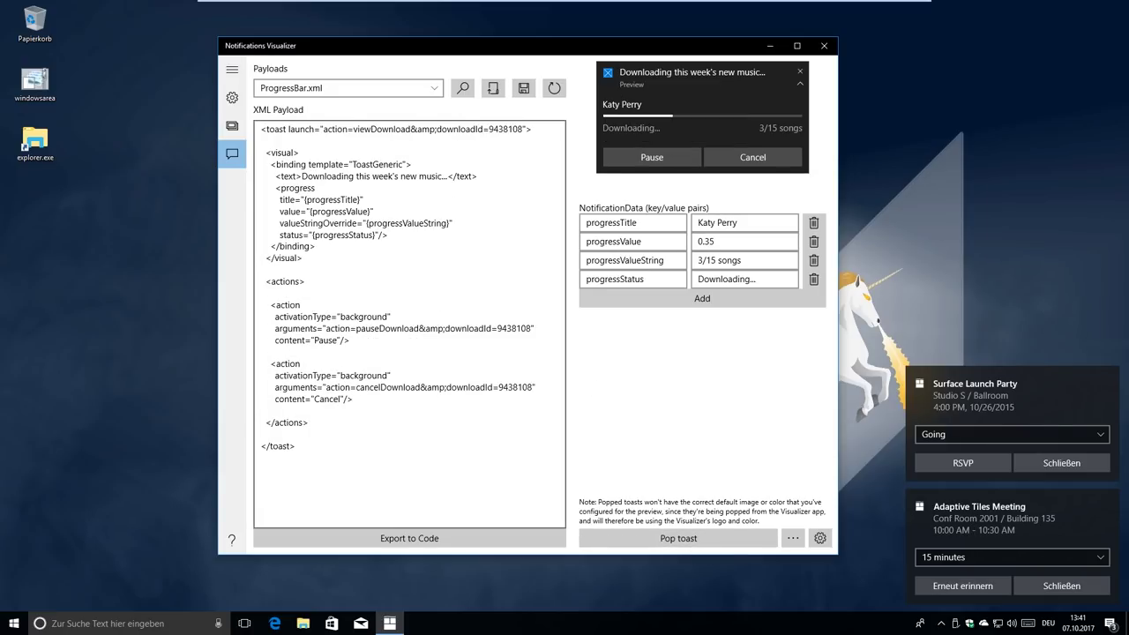
click(670, 539)
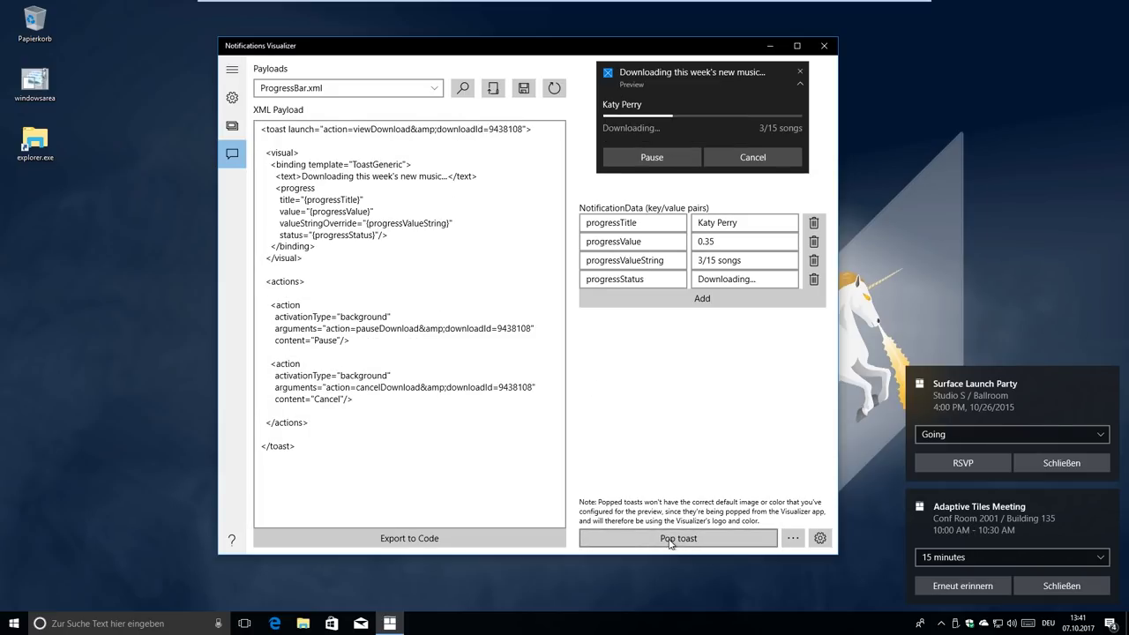
click(344, 88)
click(705, 485)
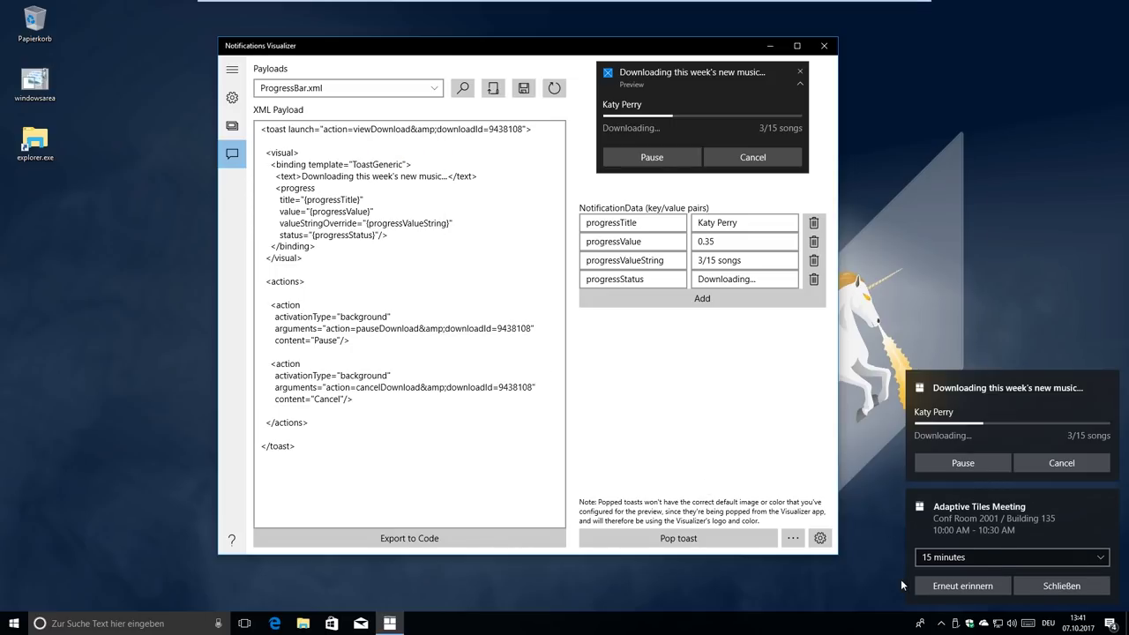
click(824, 45)
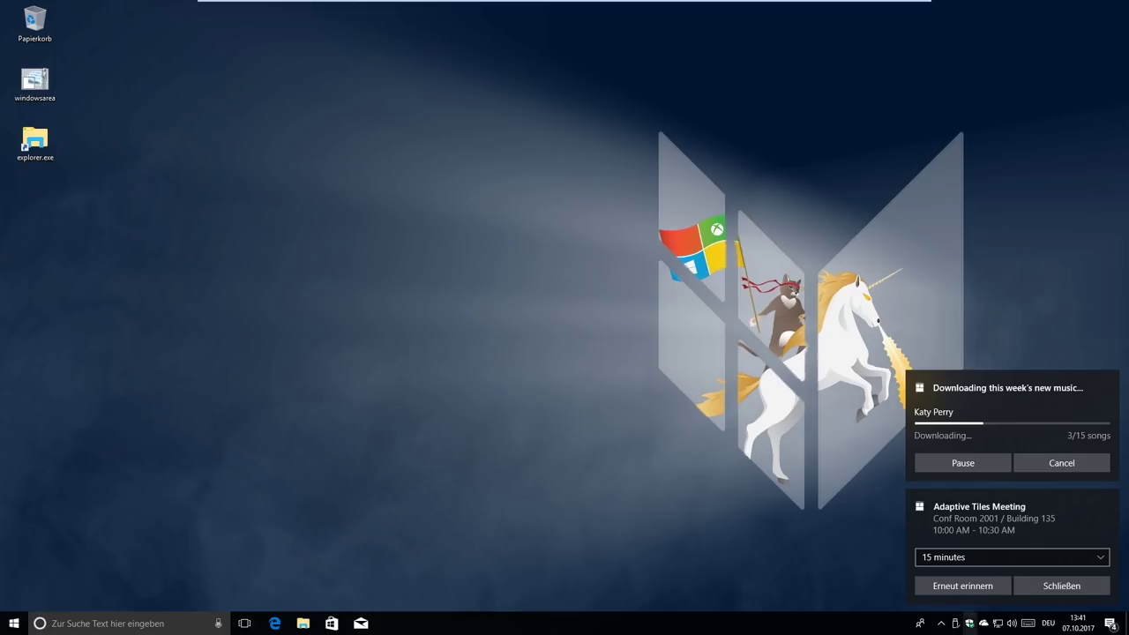
Step: Open the notification center and repeatedly expand and collapse its quick actions to examine the animation
click(1110, 623)
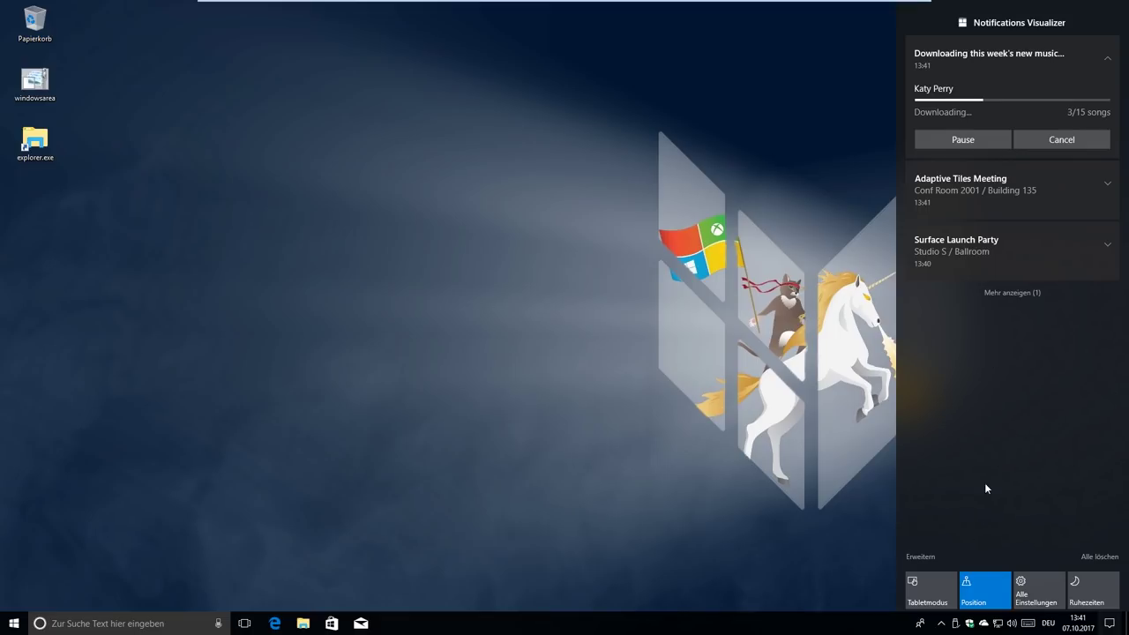
click(913, 553)
click(920, 510)
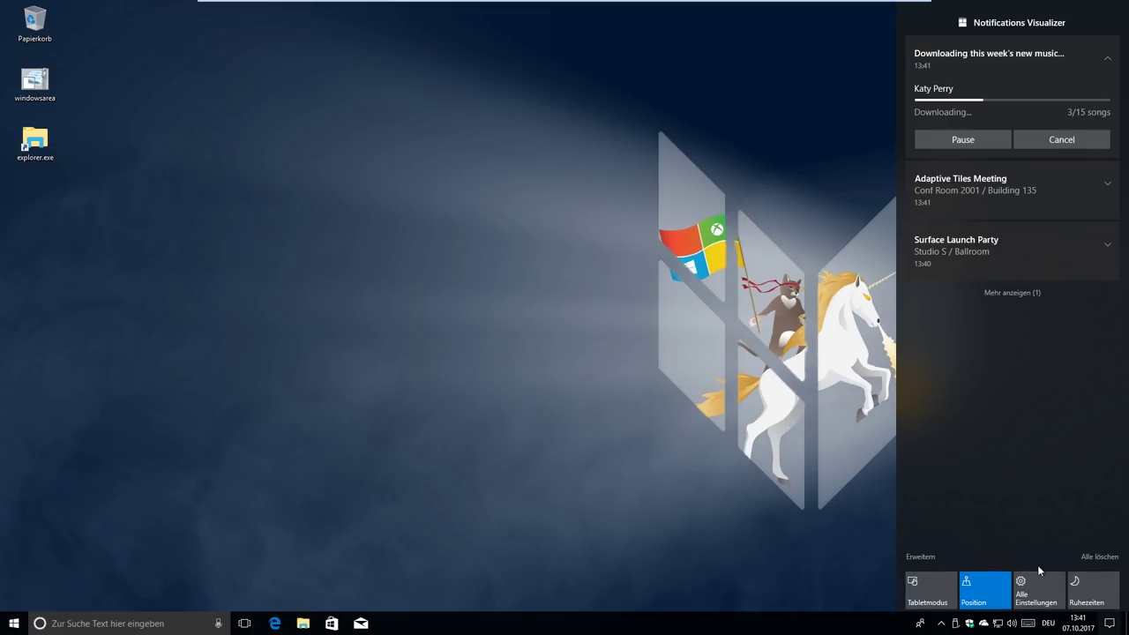
click(918, 556)
click(924, 510)
click(918, 556)
click(923, 509)
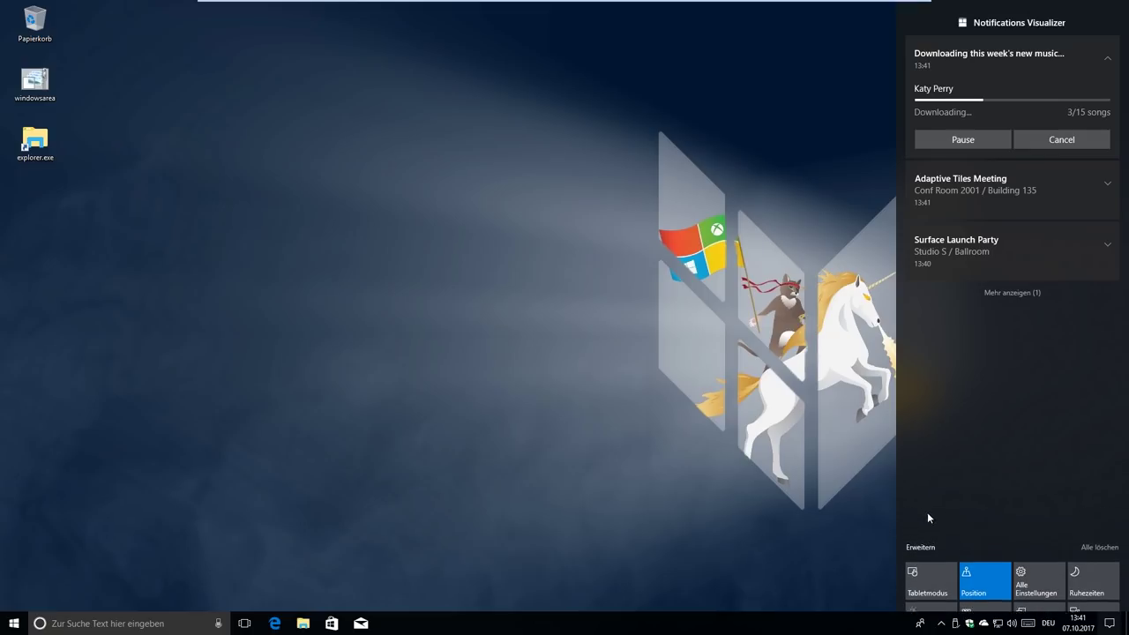
click(917, 556)
click(922, 510)
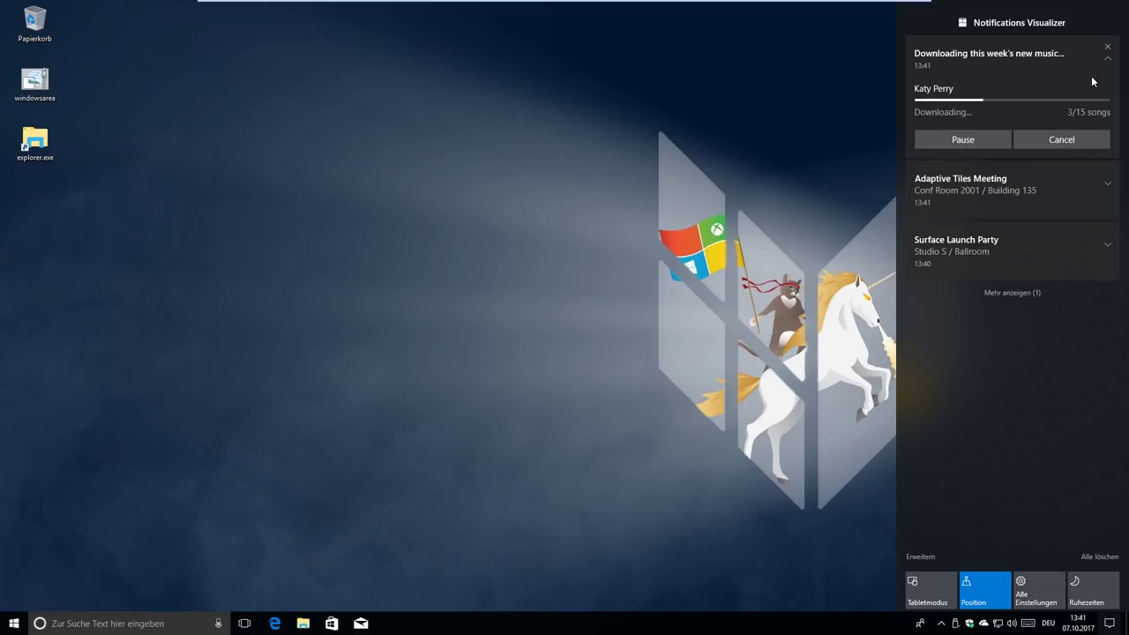
Step: Collapse and expand the music download notification's details, and close the notification center
click(1107, 59)
click(1108, 59)
click(1109, 59)
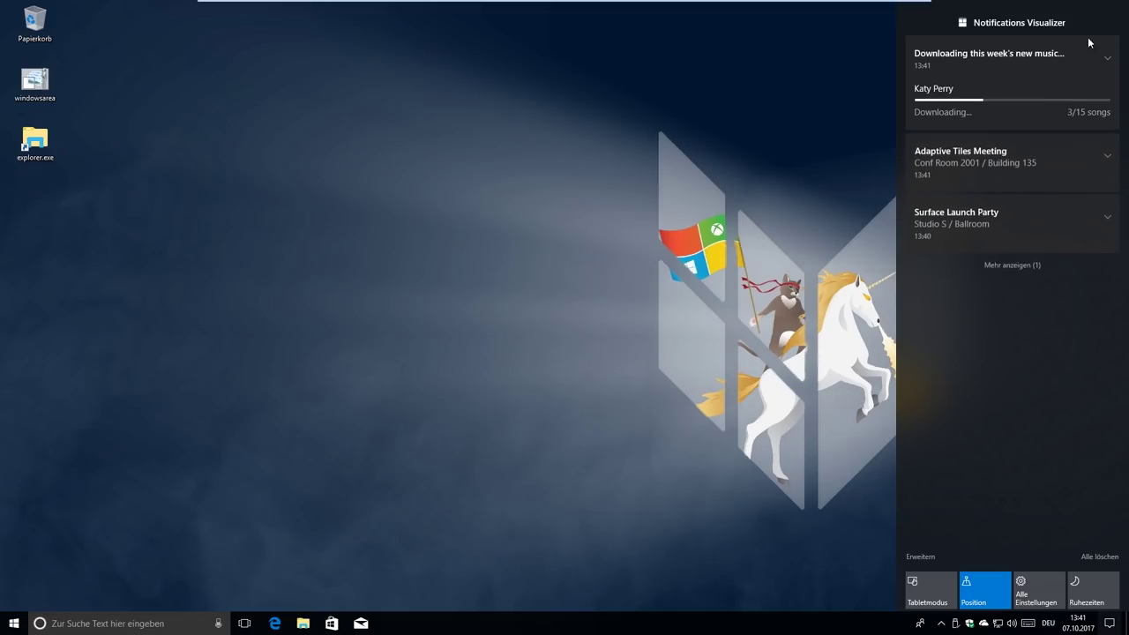
click(1108, 59)
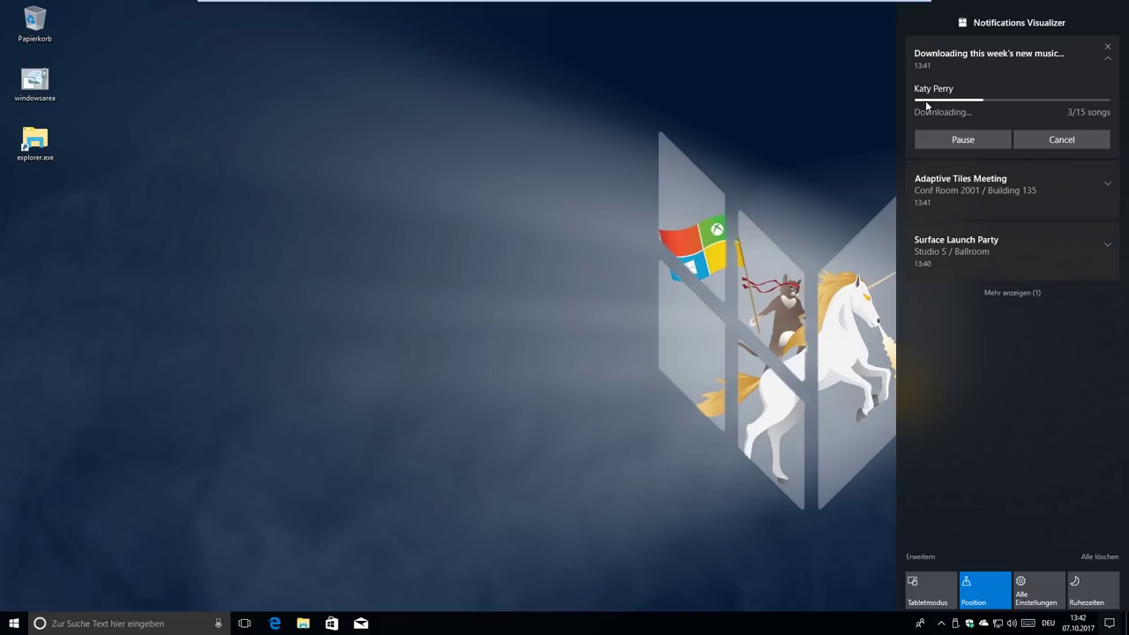
click(862, 570)
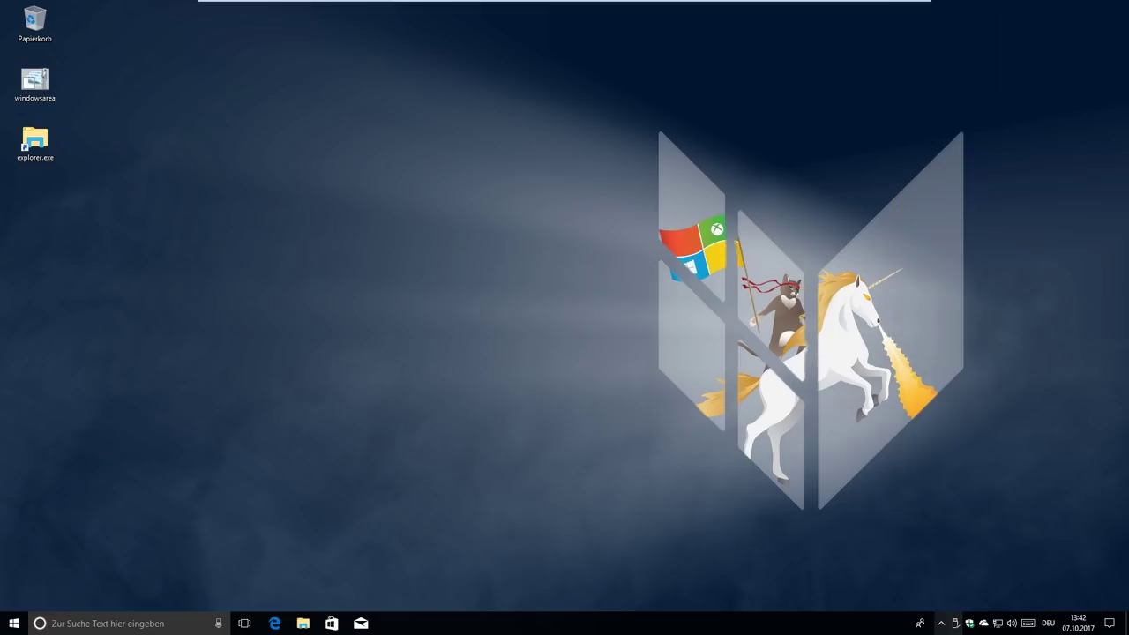
Step: Find and open the Rechner app and move its window over the wallpaper logo
click(14, 622)
text(rechner)
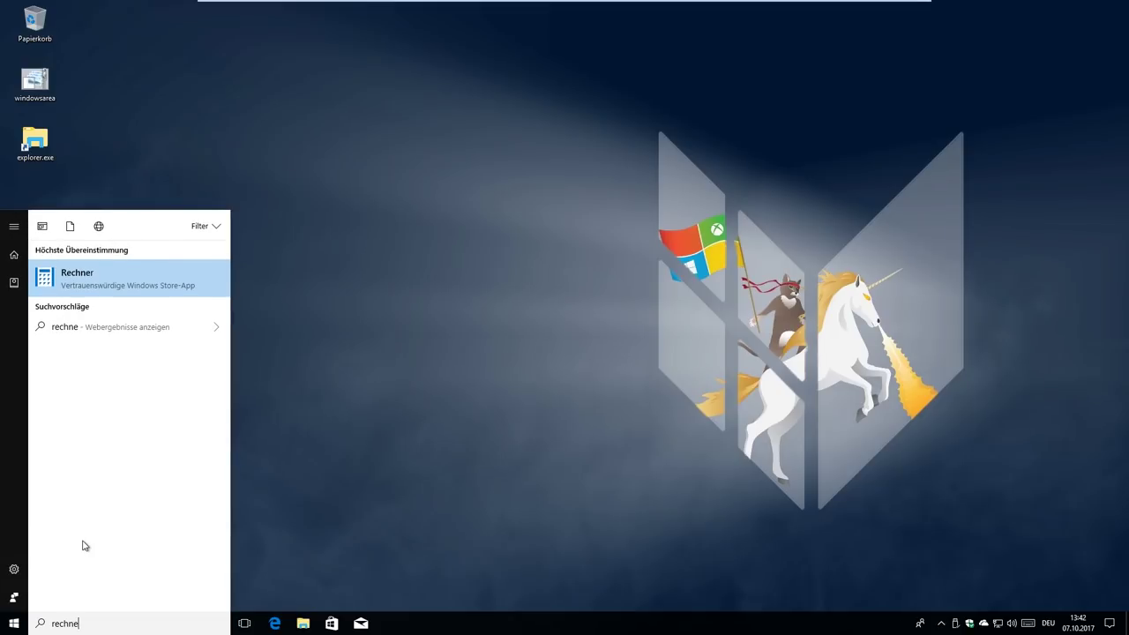
key(Return)
drag(778, 118, 664, 139)
Step: Examine the calculator's mode and converter list and its transparency at another window position, and close Rechner
click(591, 159)
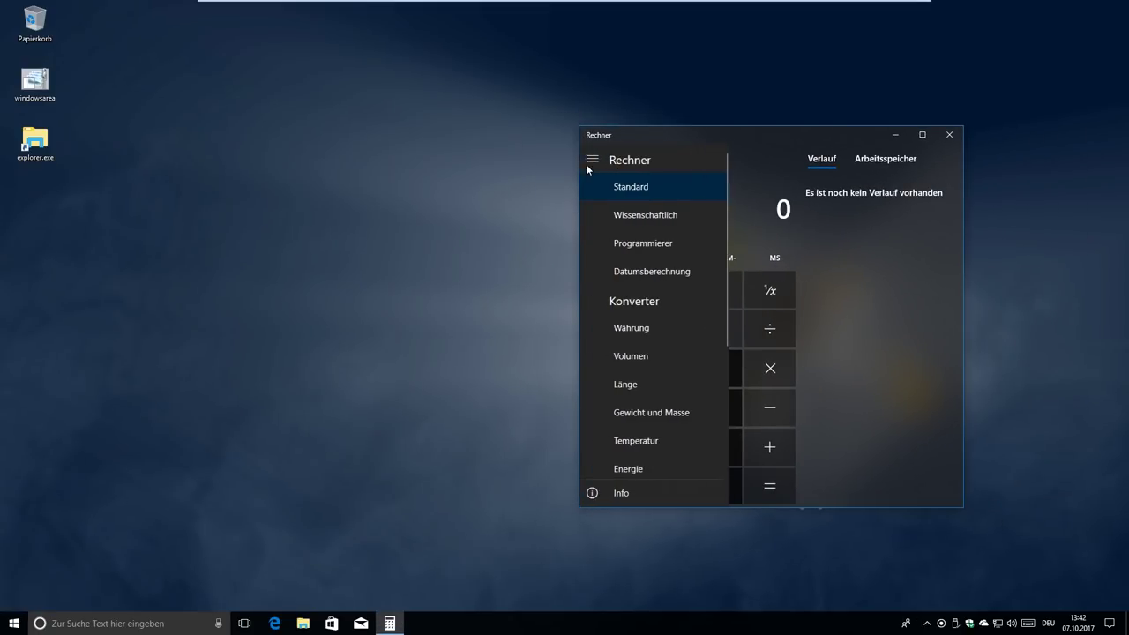
click(876, 249)
drag(682, 138, 661, 152)
click(570, 174)
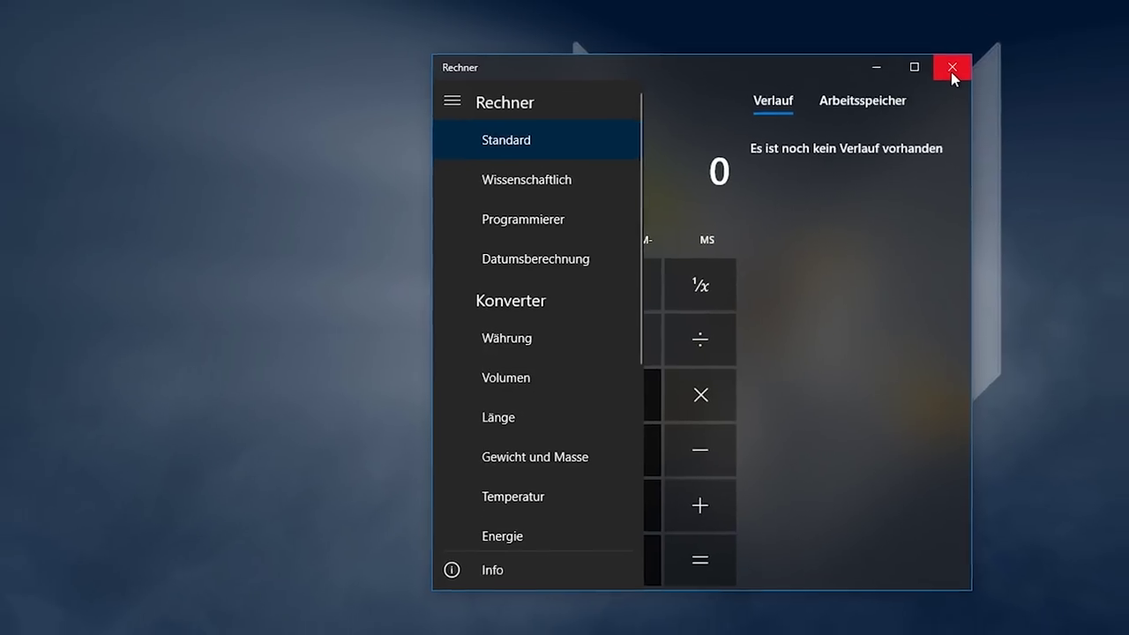
click(952, 68)
Step: View the suggested contacts in the Kontakte flyout and the Start menu
click(919, 624)
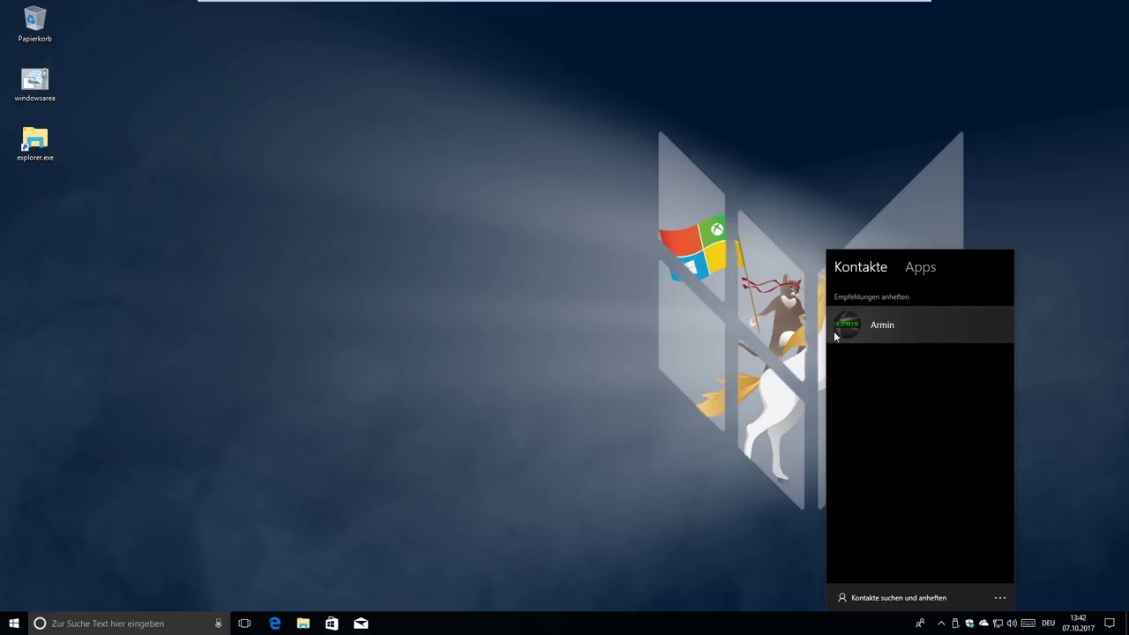
click(14, 624)
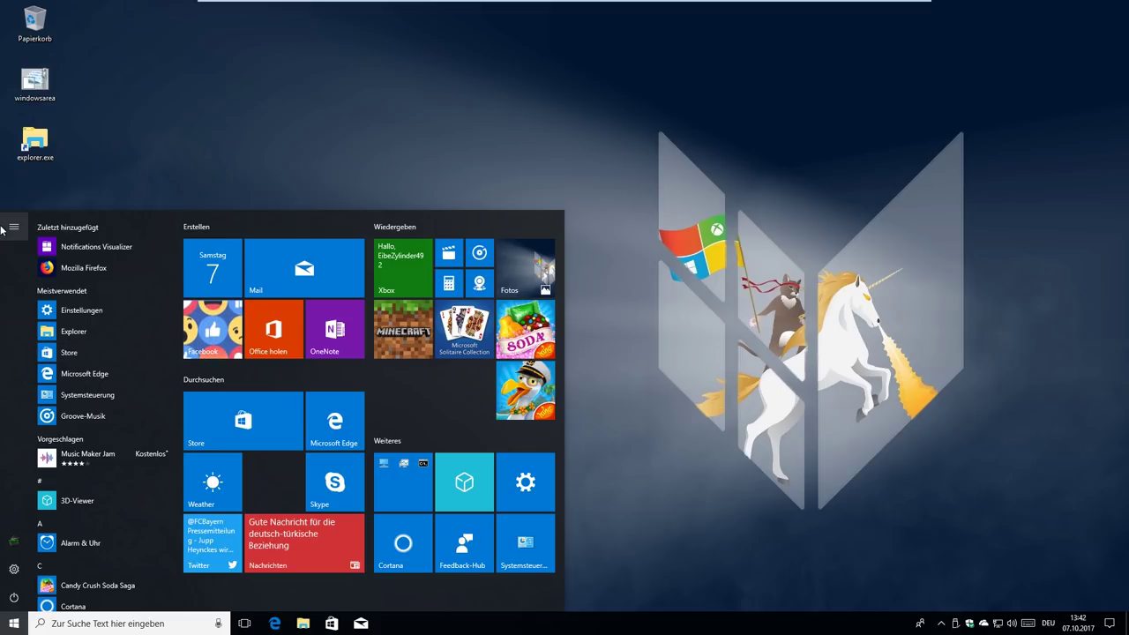
mouse_move(2, 401)
Step: Examine the touch keyboard's emoji categories, skin tones and symbol layout over the empty Editor document
click(574, 86)
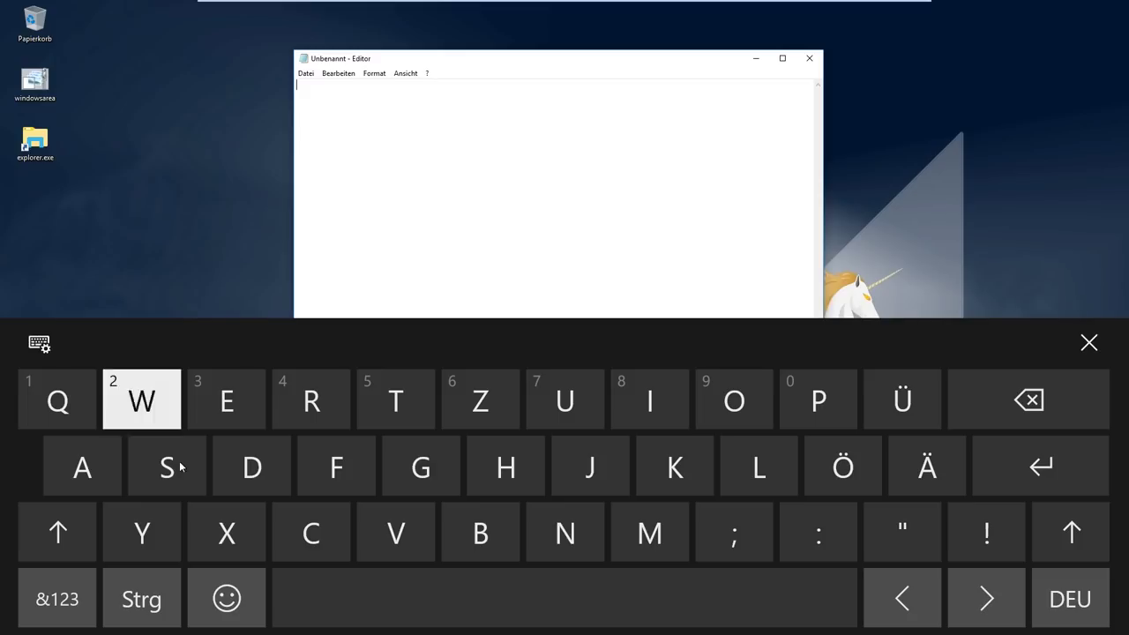
click(243, 591)
scroll(737, 496, down, 10)
scroll(805, 461, up, 5)
click(432, 600)
click(428, 601)
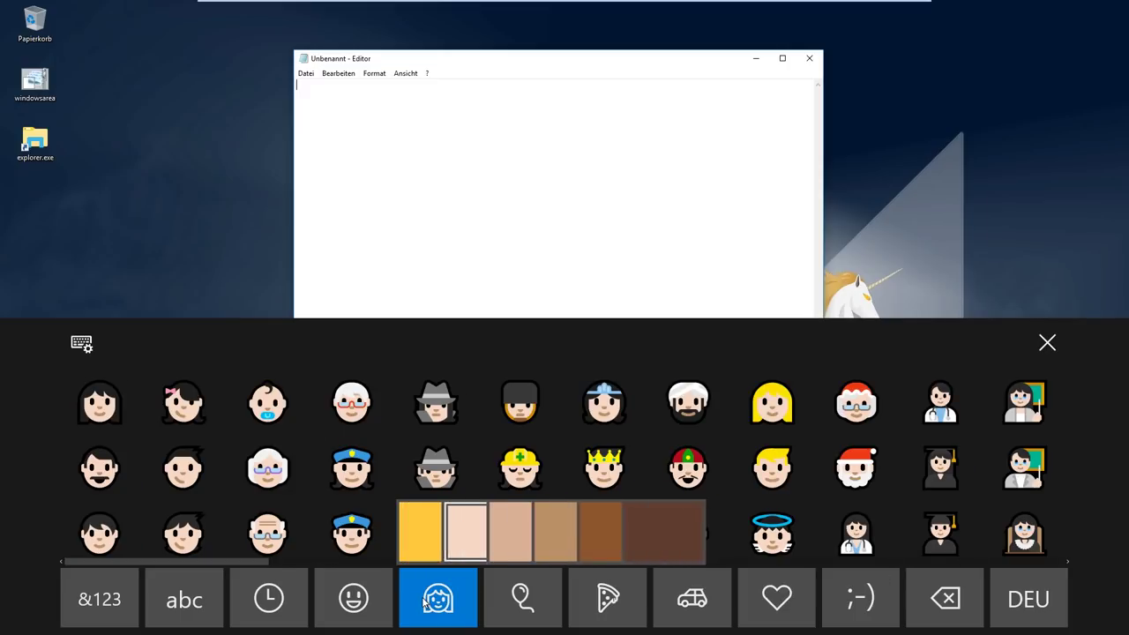
click(352, 599)
click(100, 599)
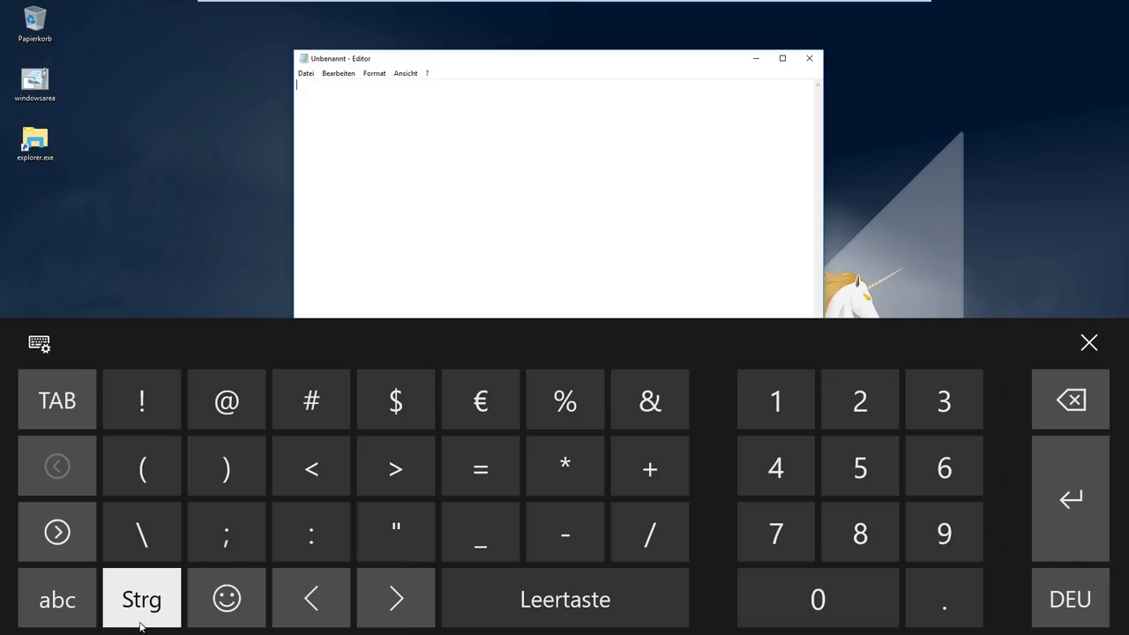
Step: Switch the touch keyboard to the small floating layout and reposition it beside the Editor window
click(37, 345)
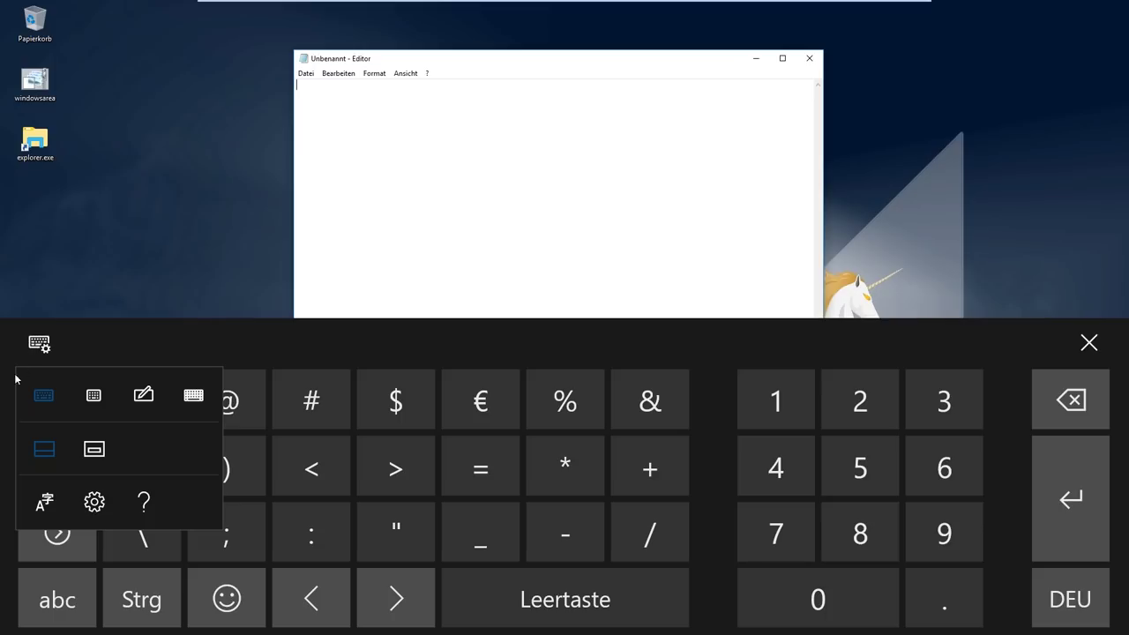
click(96, 396)
drag(963, 323, 935, 302)
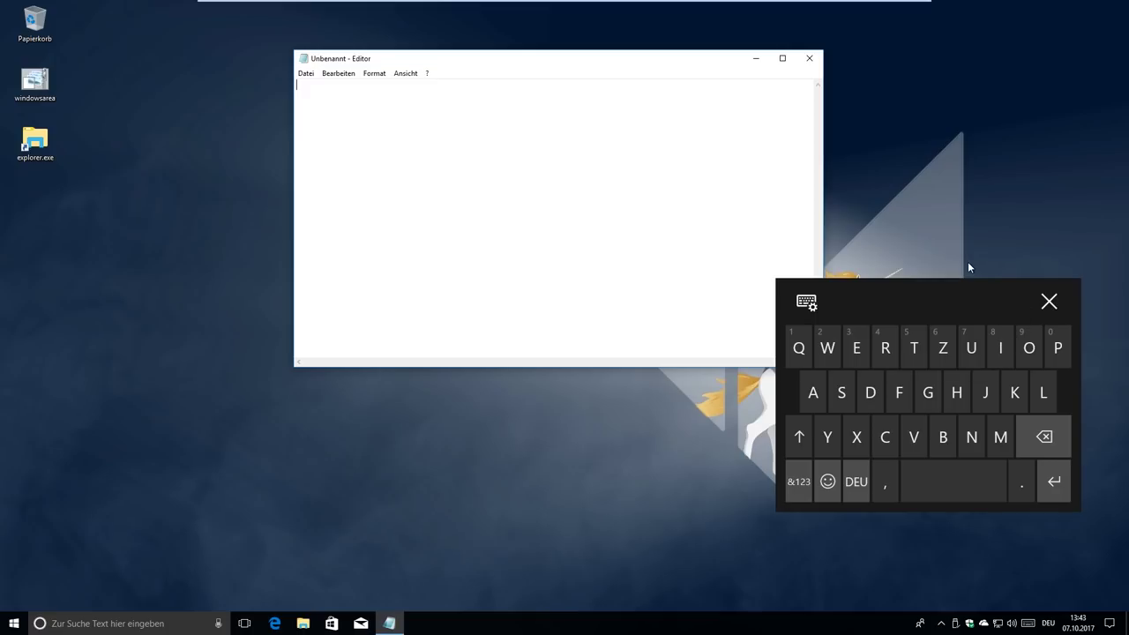
Step: Enter "Ich mag stress saure" in the Editor document with the small touch keyboard, and clear the document
click(1000, 347)
click(885, 437)
click(958, 394)
mouse_move(1000, 436)
mouse_down()
mouse_move(812, 397)
mouse_move(928, 394)
mouse_up()
mouse_move(842, 394)
mouse_down()
mouse_move(832, 396)
mouse_move(851, 394)
mouse_move(847, 330)
mouse_move(988, 349)
mouse_move(858, 350)
mouse_up()
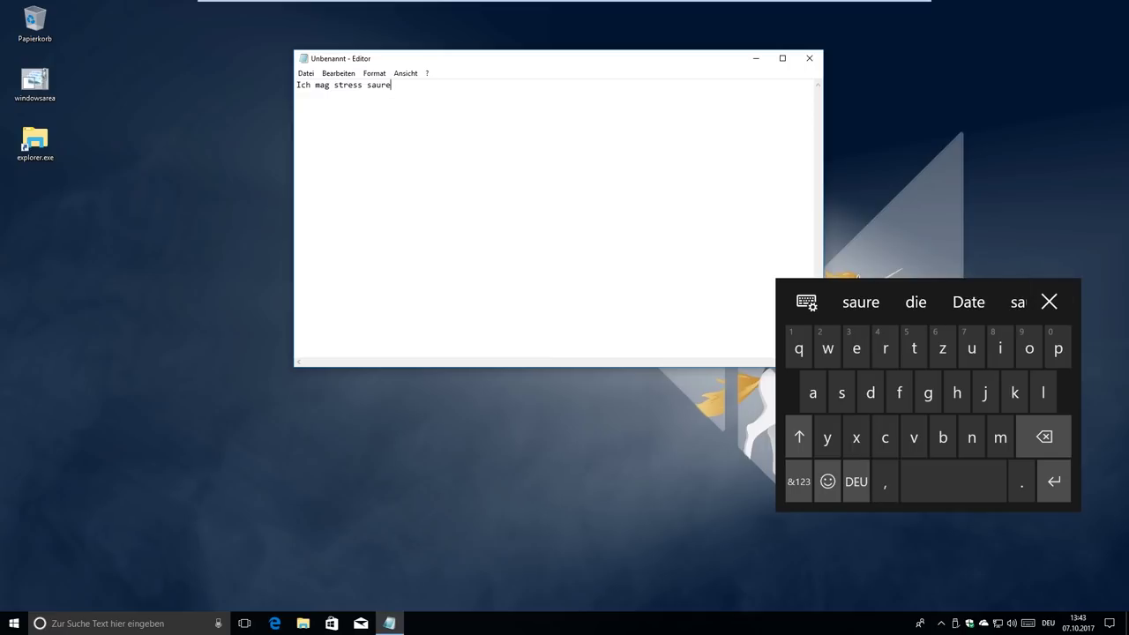
key(ctrl+a)
key(BackSpace)
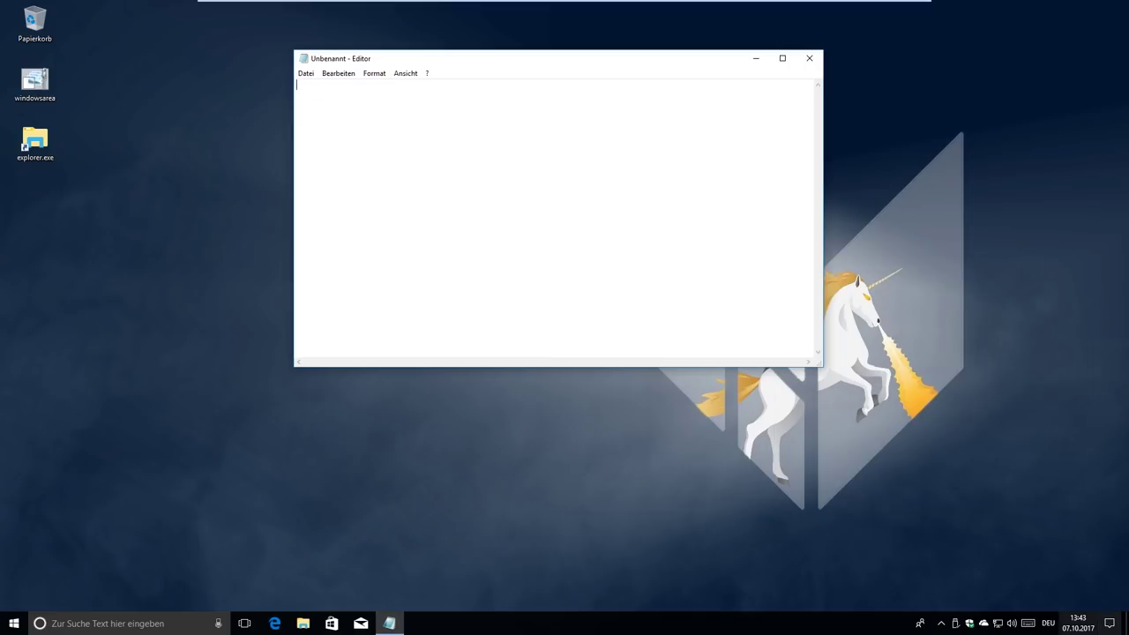
Step: Reopen the touch keyboard, switch it to handwriting input and move the handwriting panel lower over the Editor window
click(1029, 623)
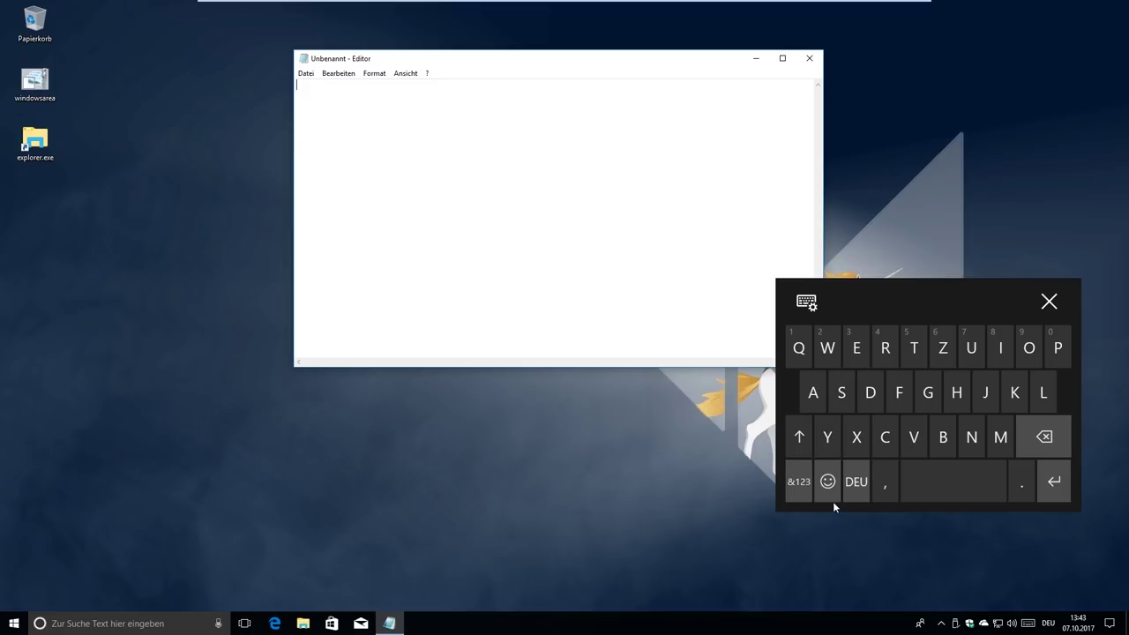
click(798, 494)
click(807, 436)
click(807, 490)
click(806, 302)
click(913, 354)
mouse_move(604, 183)
mouse_down()
mouse_move(500, 242)
mouse_move(380, 335)
mouse_up()
Step: Handwrite "ich m a ind ö ws" into the Editor document and close the handwriting panel
drag(282, 394, 283, 405)
drag(432, 389, 539, 500)
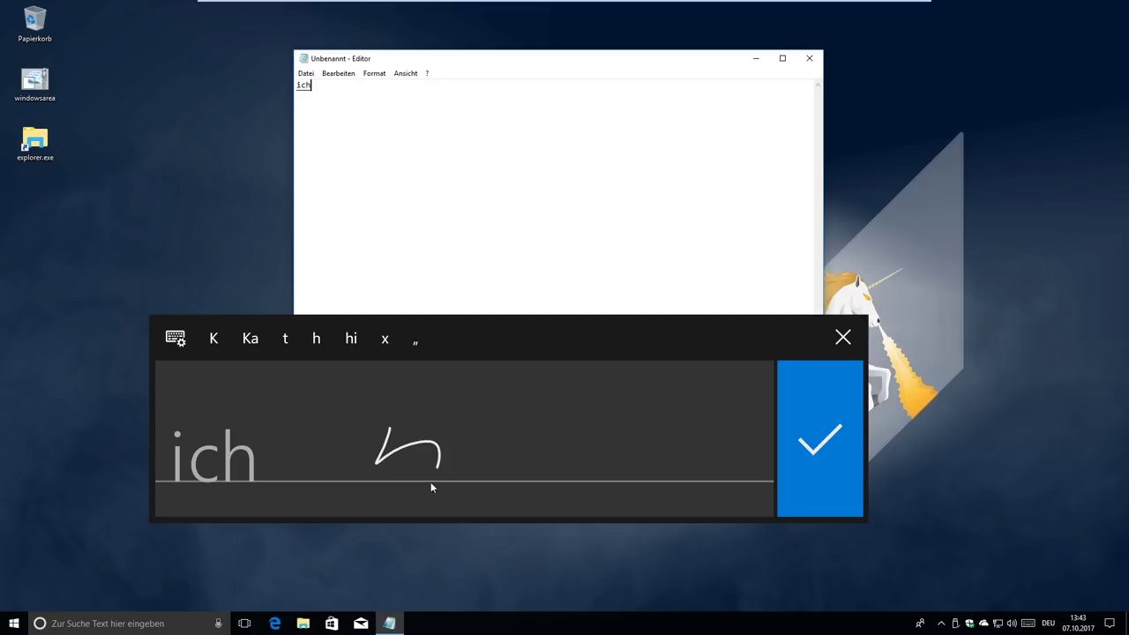
drag(549, 441, 526, 468)
mouse_move(620, 449)
mouse_down()
mouse_move(643, 436)
mouse_move(635, 467)
mouse_up()
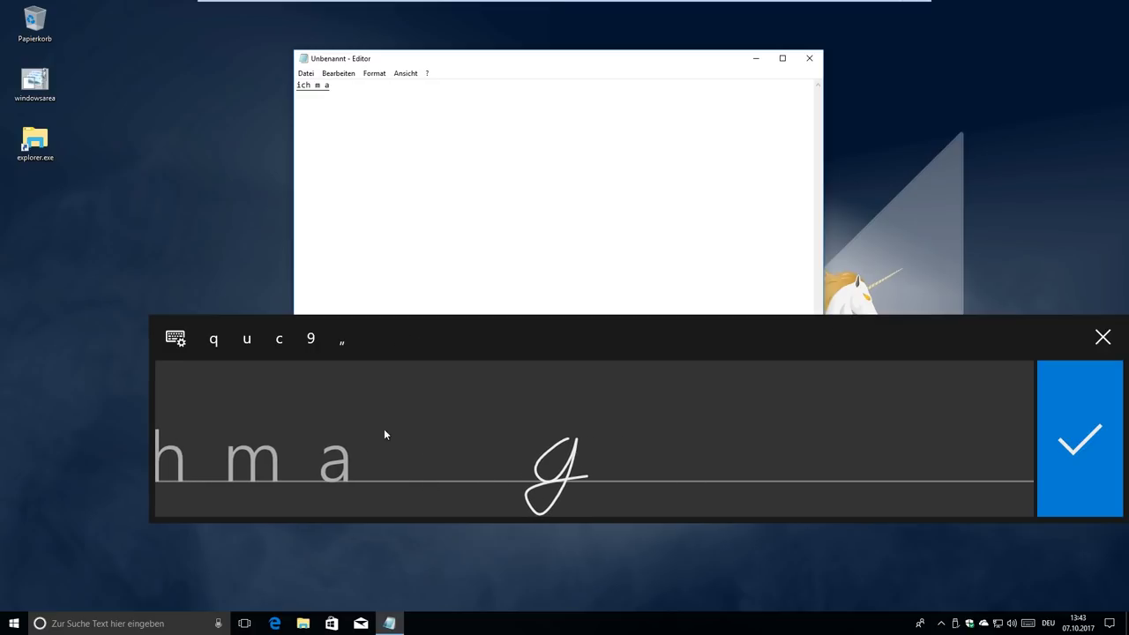
drag(388, 427, 408, 505)
mouse_move(517, 501)
mouse_down()
mouse_move(592, 465)
mouse_move(588, 447)
mouse_move(653, 494)
mouse_up()
click(540, 393)
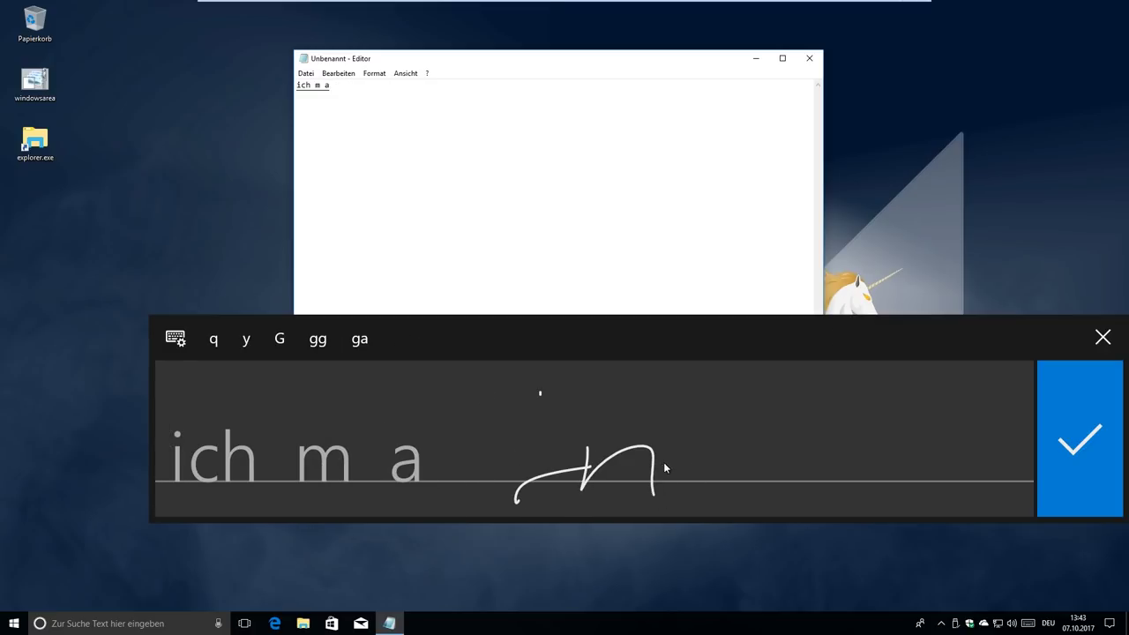
drag(800, 432, 783, 512)
drag(864, 434, 865, 514)
drag(886, 515, 916, 504)
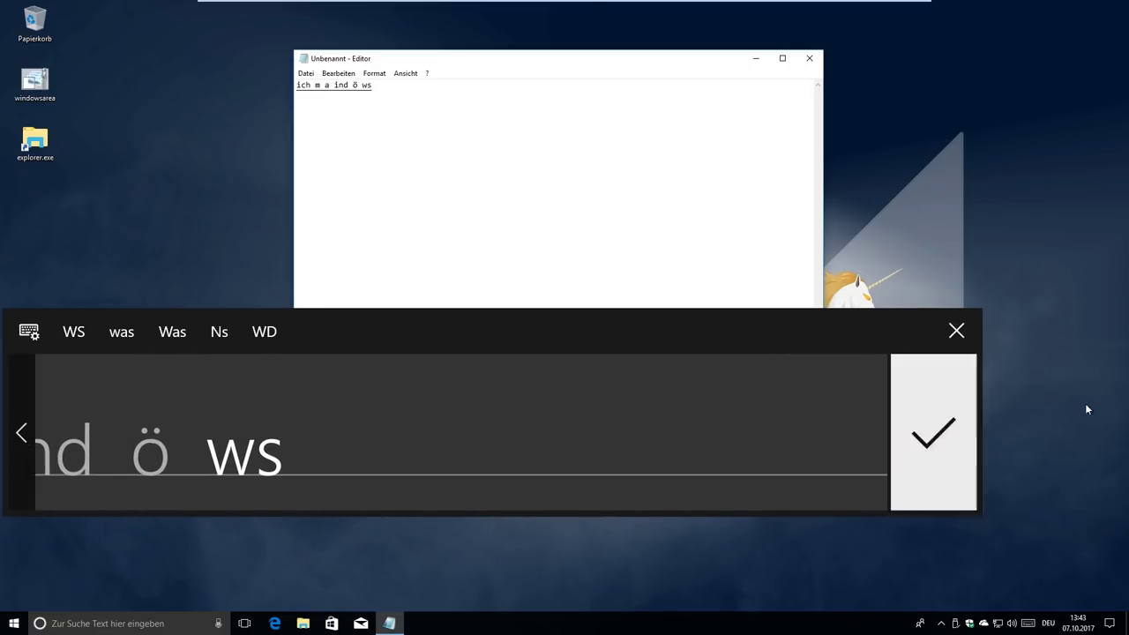
click(1024, 467)
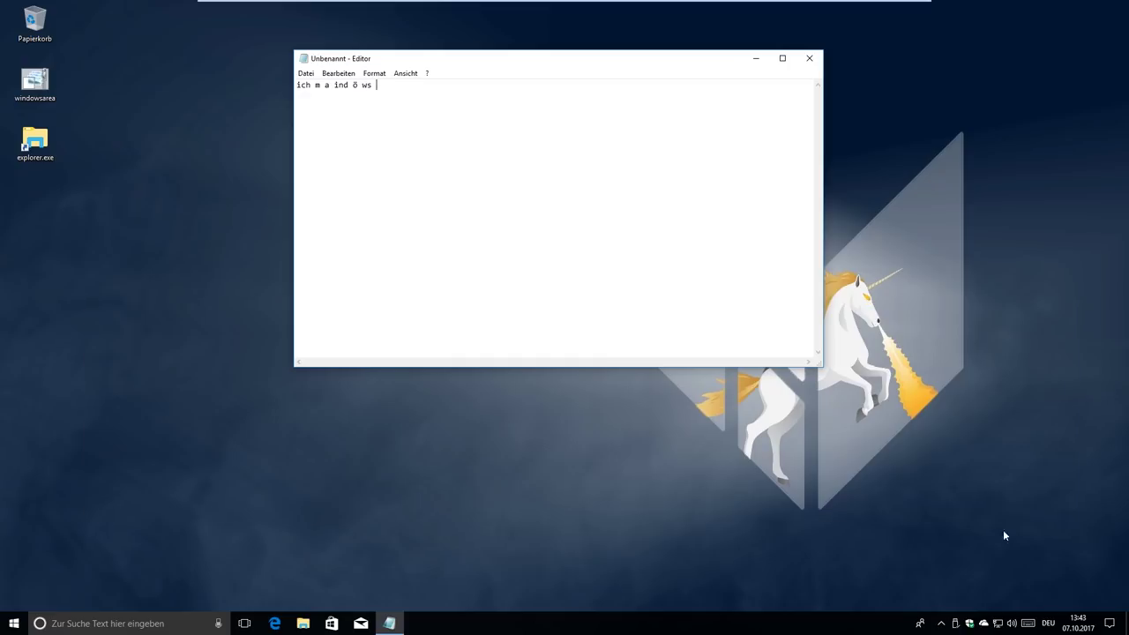
Step: Reopen the touch keyboard, switch it to the full standard layout and try out its Fnkt and Strg keys
click(1004, 623)
click(435, 184)
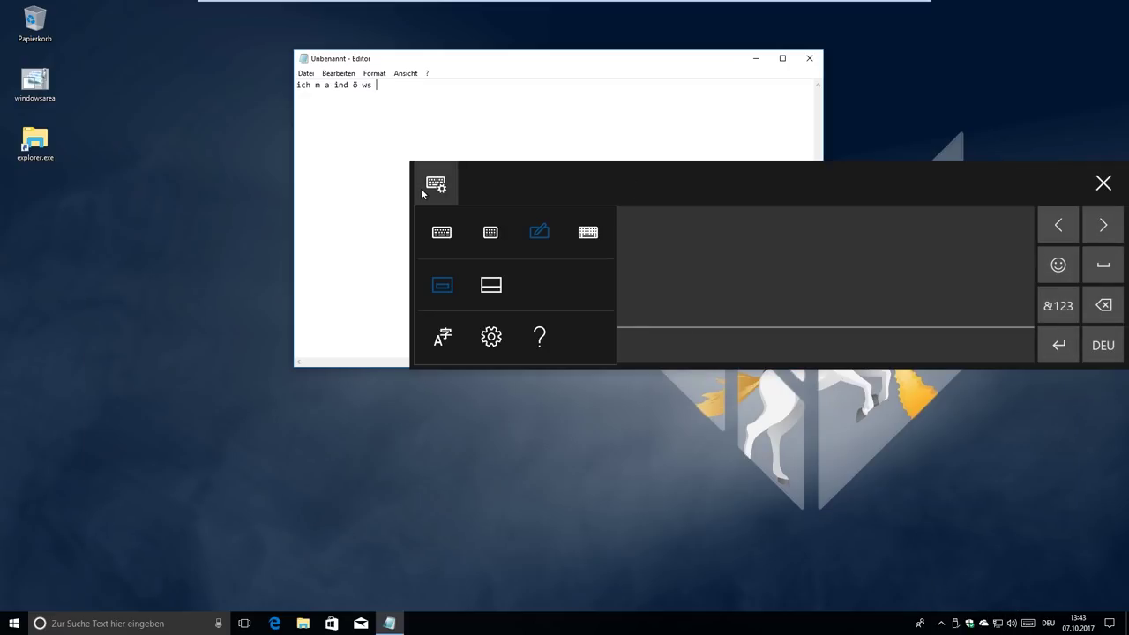
click(586, 233)
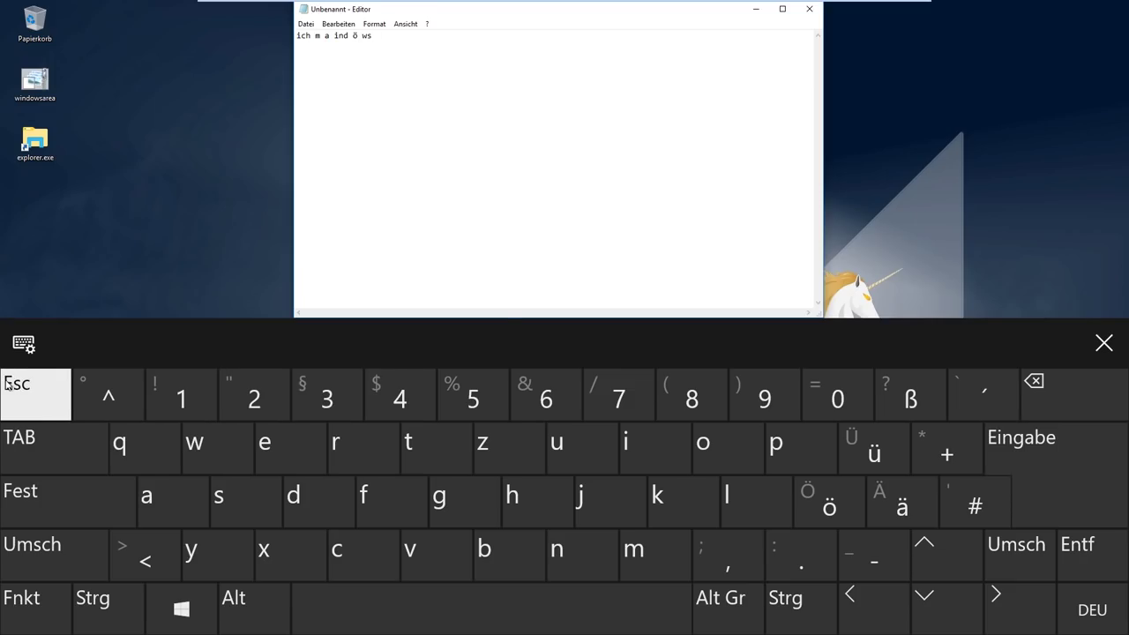
click(29, 615)
click(36, 617)
click(35, 617)
click(35, 617)
click(113, 622)
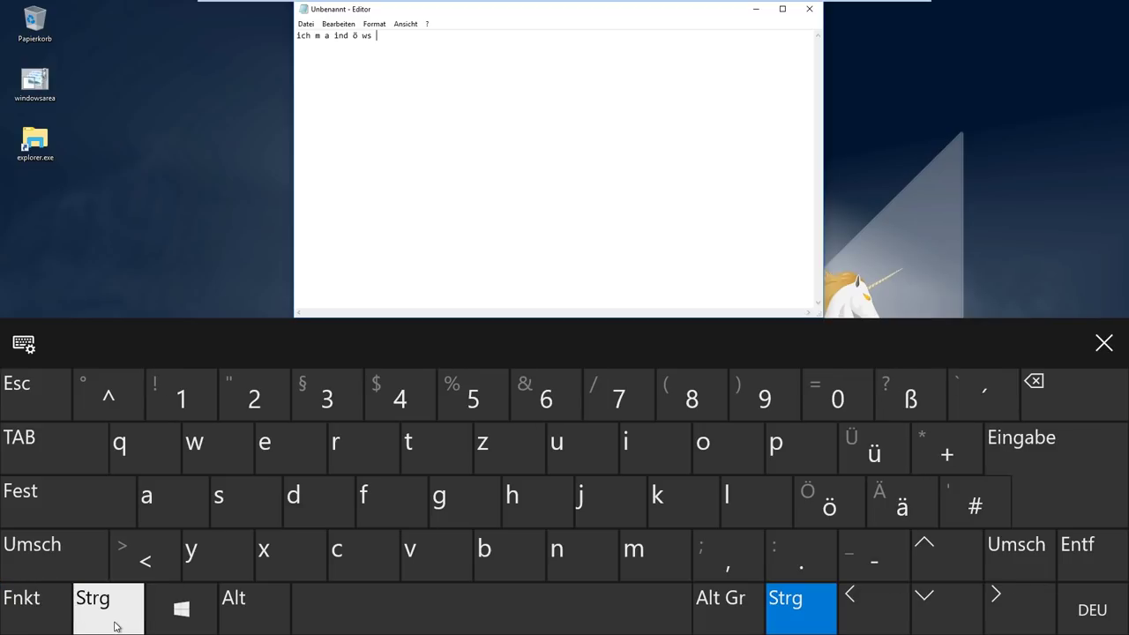
click(115, 623)
Step: Switch the touch keyboard to the default layout and undock it so that it floats over the desktop
click(1103, 344)
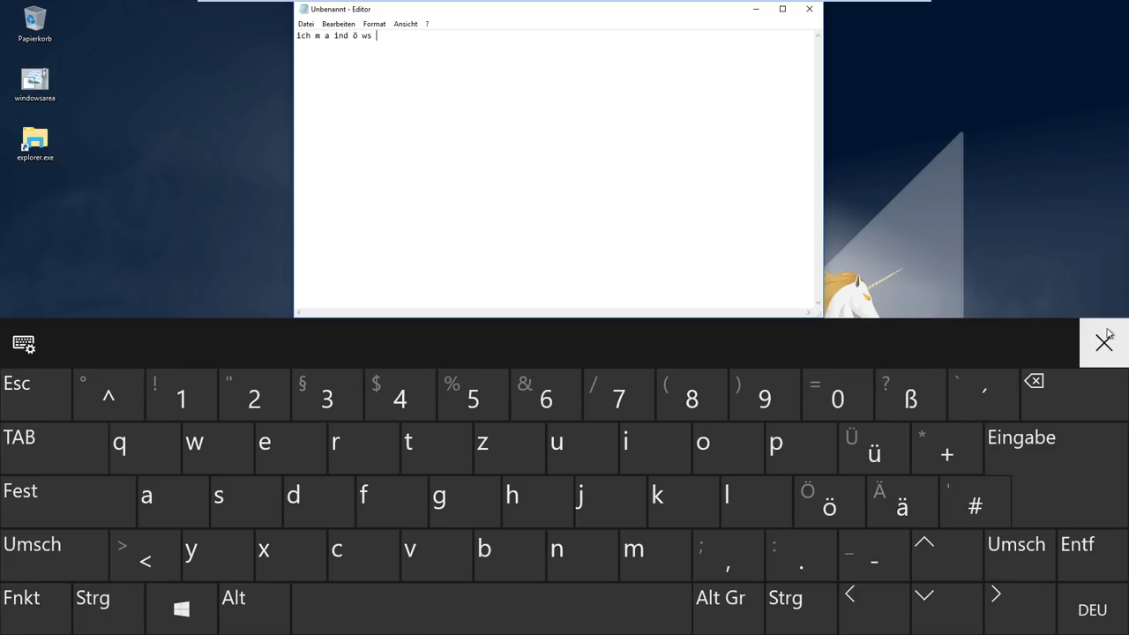
click(1043, 624)
click(1028, 623)
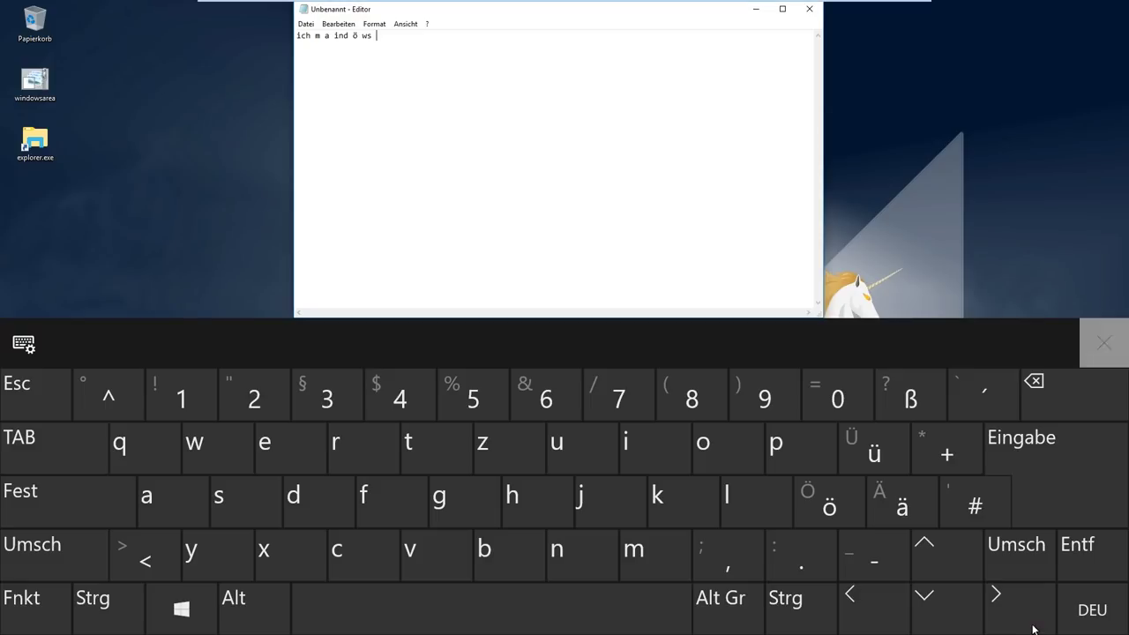
click(24, 343)
click(51, 399)
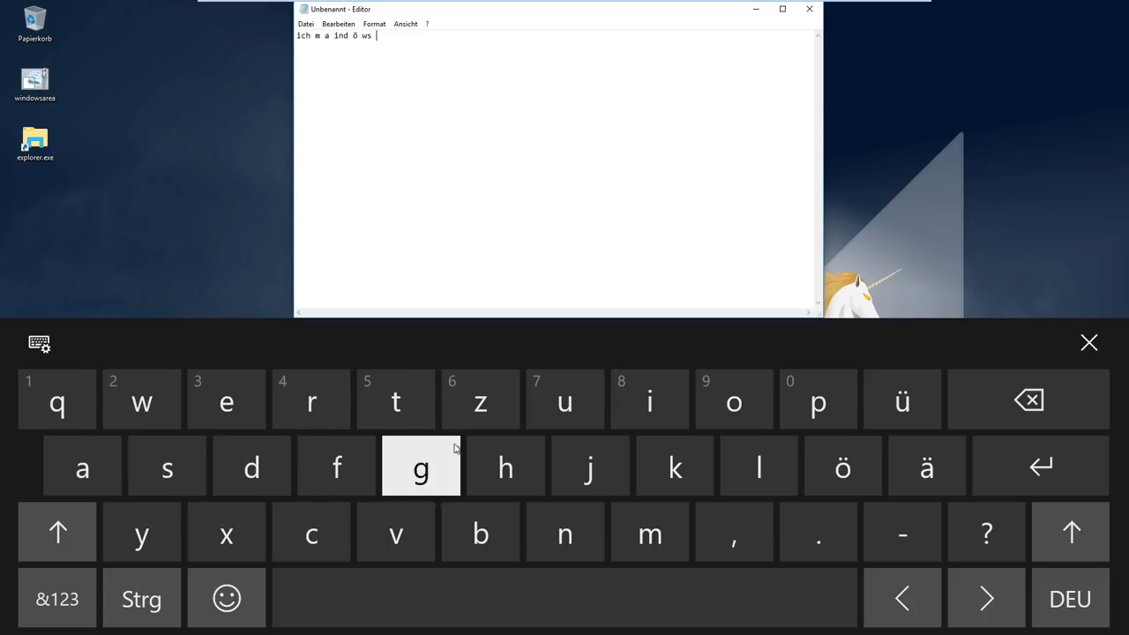
click(39, 342)
click(94, 448)
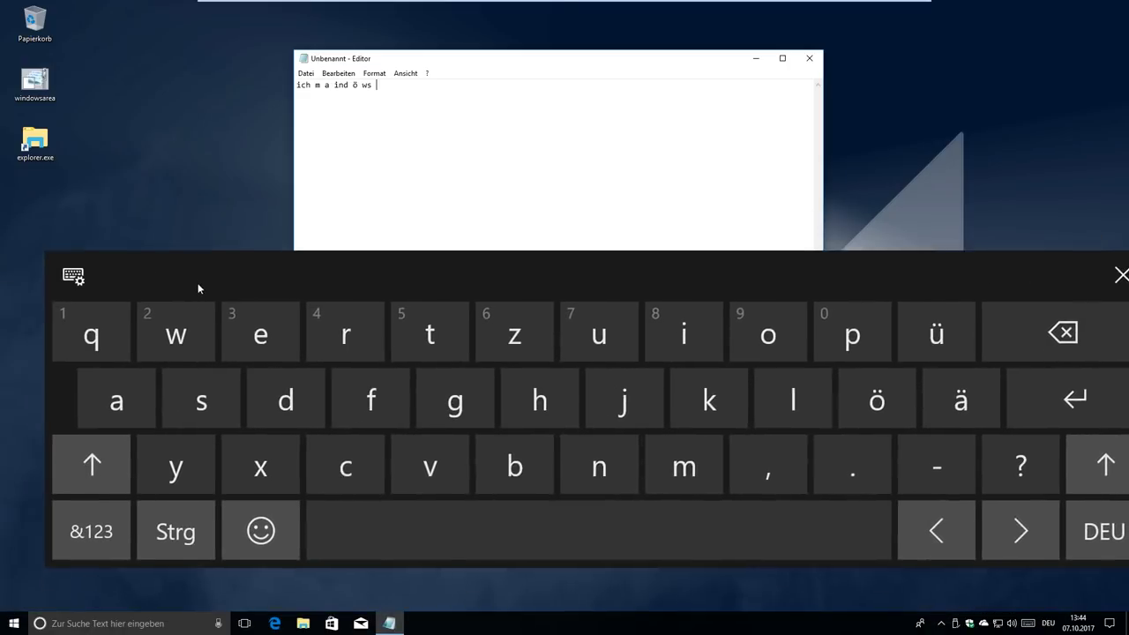
Step: Toggle the floating touch keyboard between the small and default layouts, ending with the small one
click(51, 270)
click(106, 321)
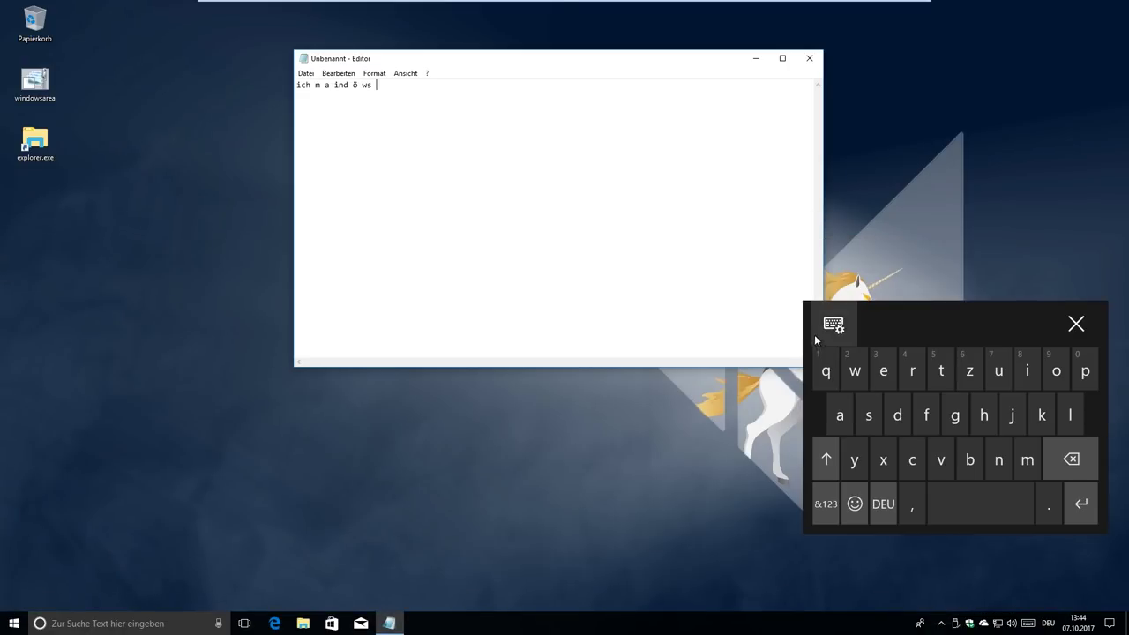
click(852, 334)
click(839, 373)
click(35, 299)
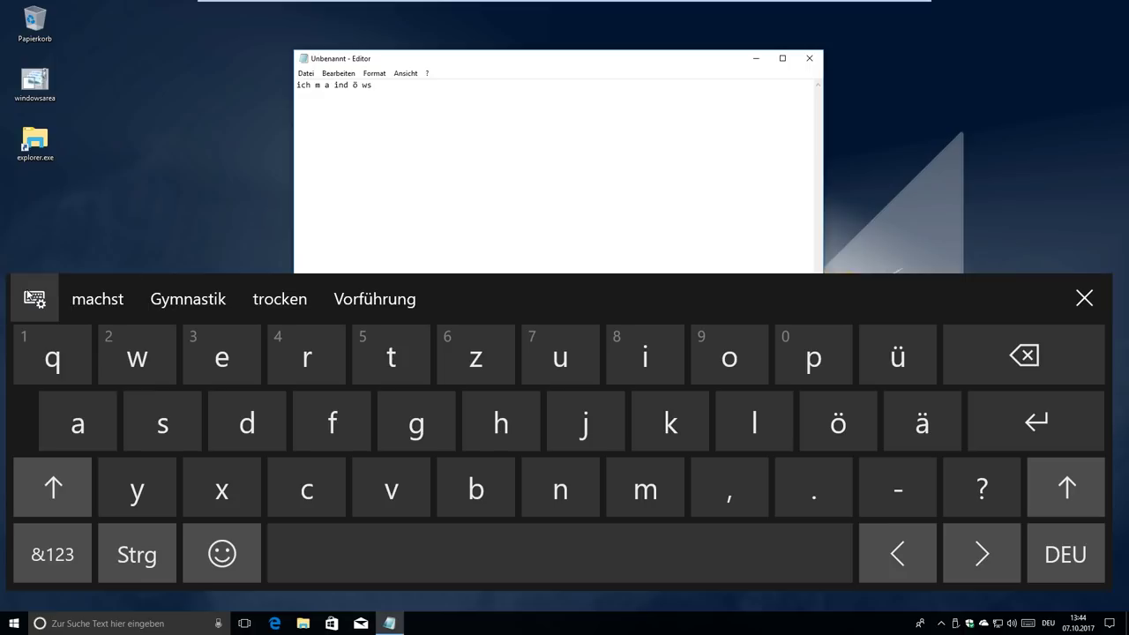
click(89, 351)
Step: Move the small touch keyboard over the lower part of the Editor window and close the keyboard
drag(436, 380, 559, 289)
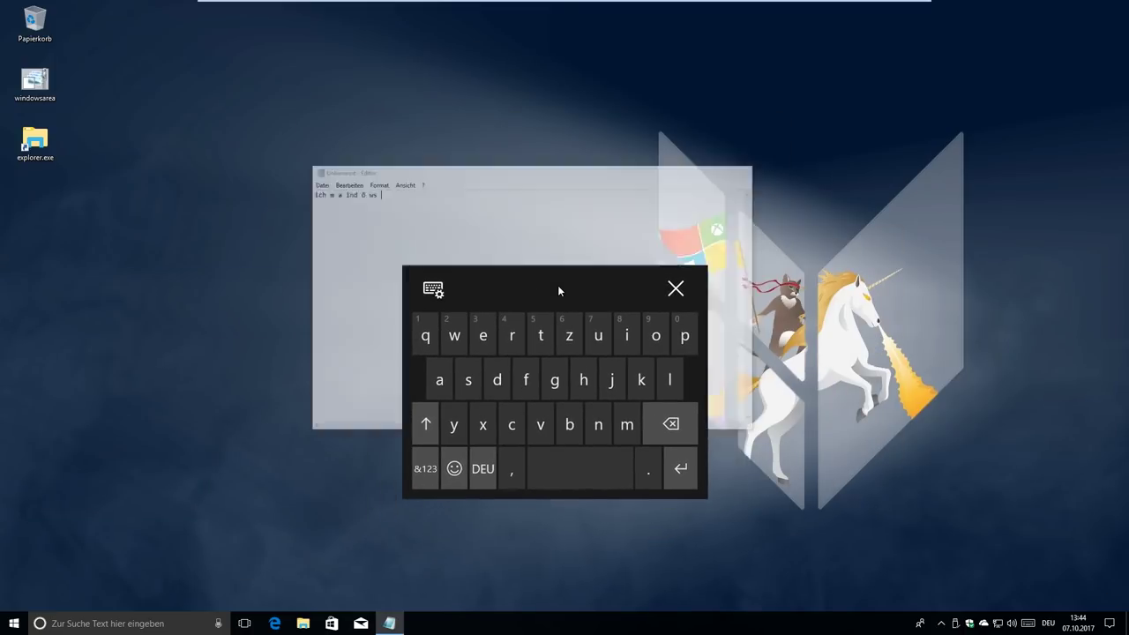
click(392, 624)
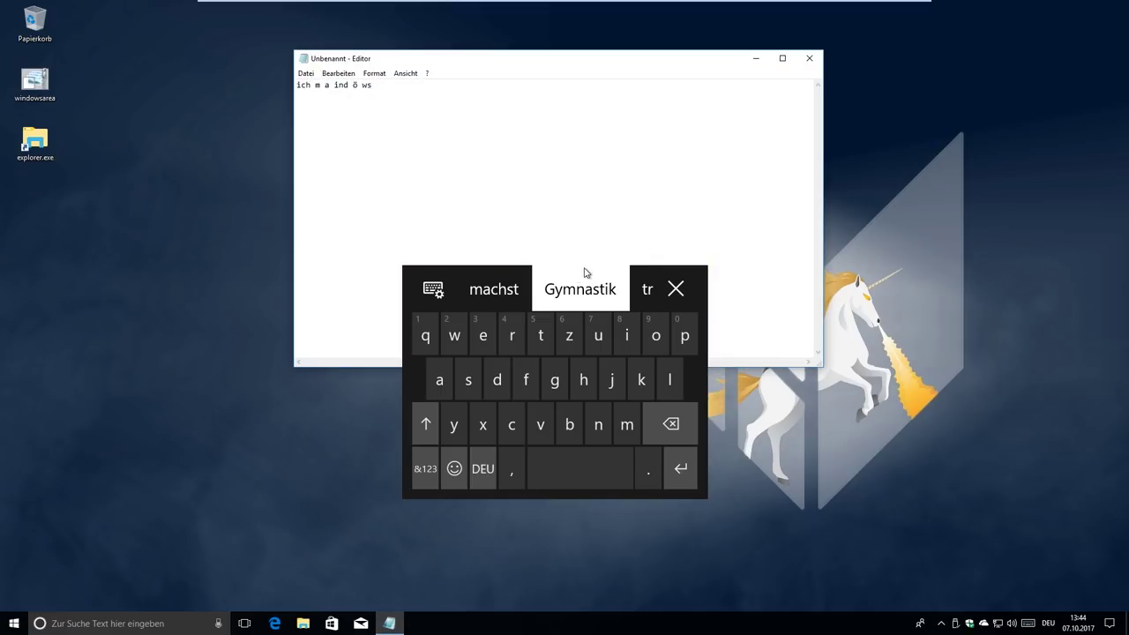
click(671, 290)
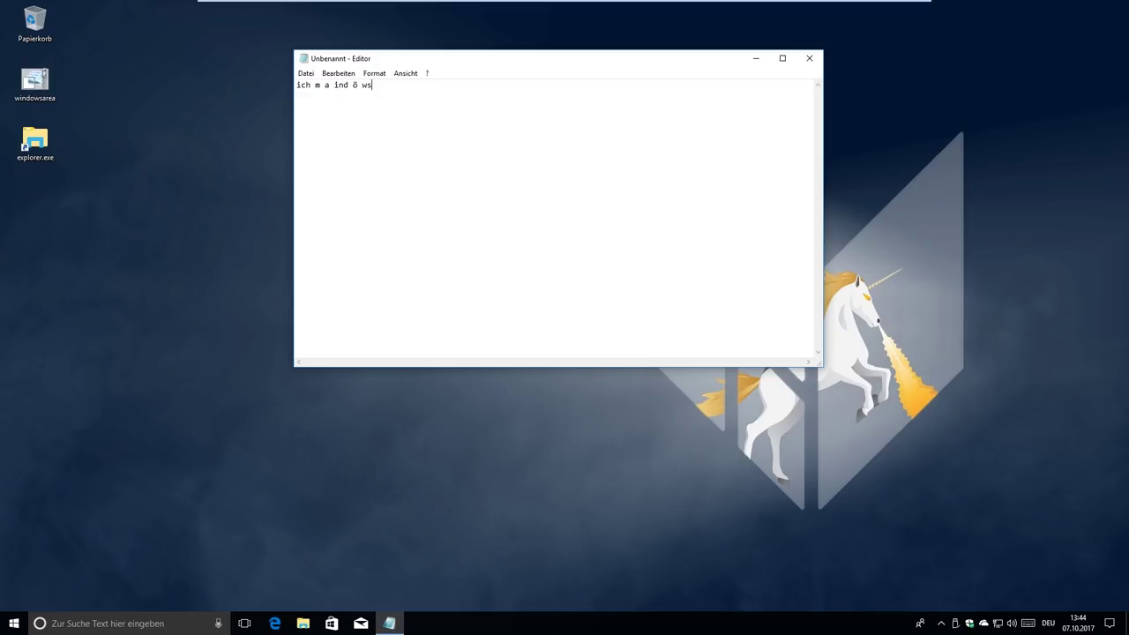
Step: Open an Explorer window, shift it on the desktop and go back to the Editor window
click(302, 623)
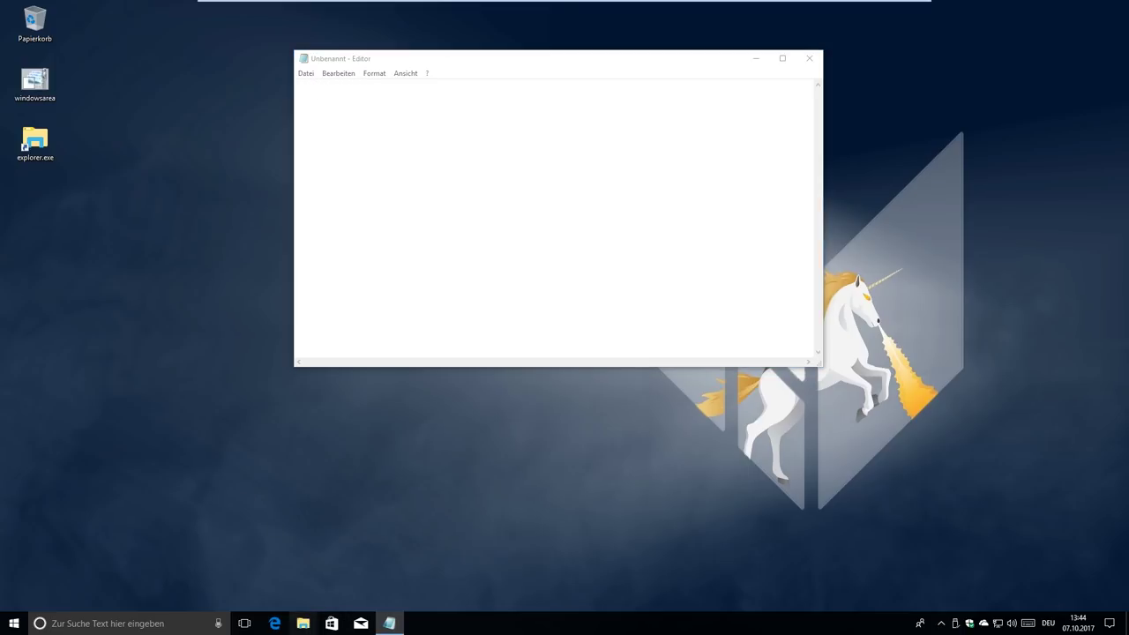
drag(524, 116, 464, 137)
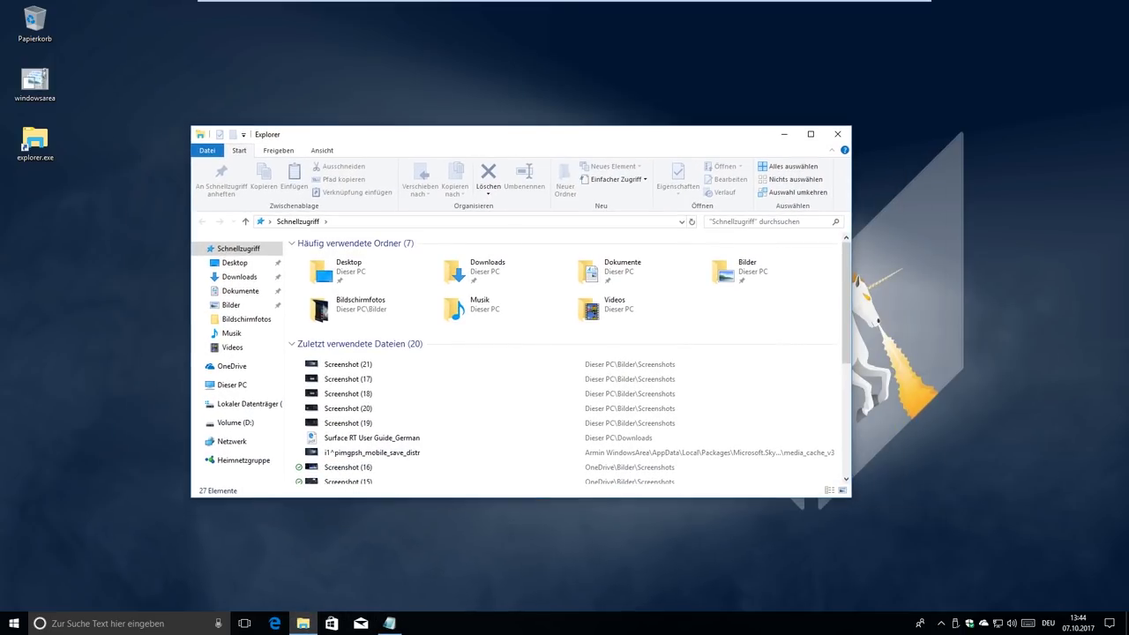
click(389, 623)
Step: Open the small touch keyboard once more, reposition it on the desktop and close it
click(1030, 623)
drag(573, 284, 702, 301)
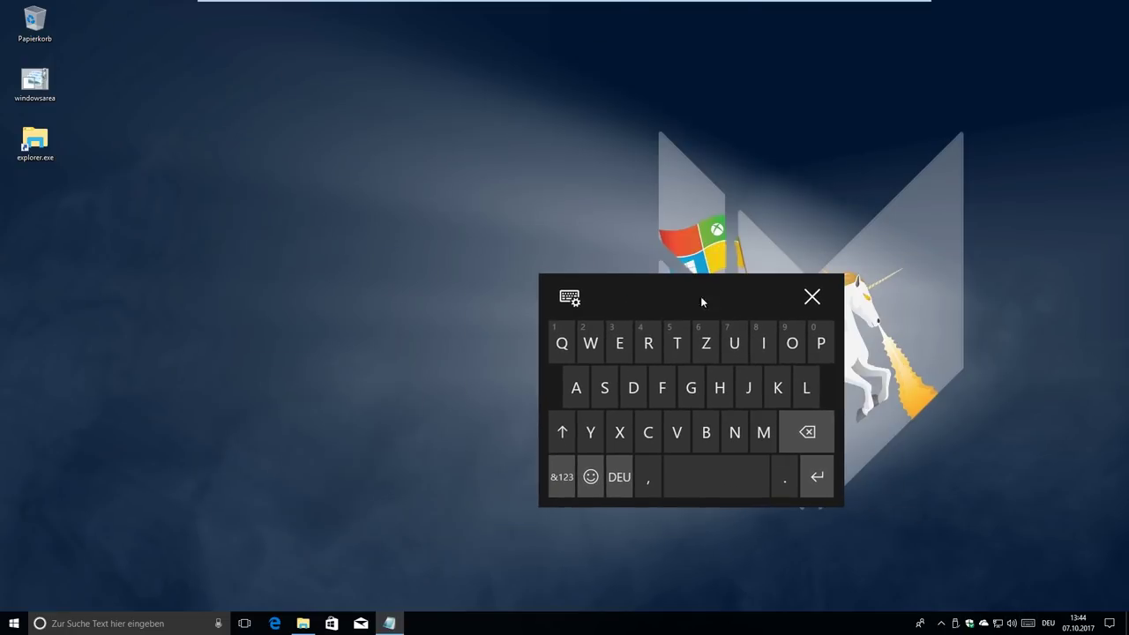
click(811, 296)
Step: Bring back the Editor window lower on the desktop and switch the input language to Englisch (Vereinigte Staaten)
click(389, 623)
drag(387, 52, 392, 152)
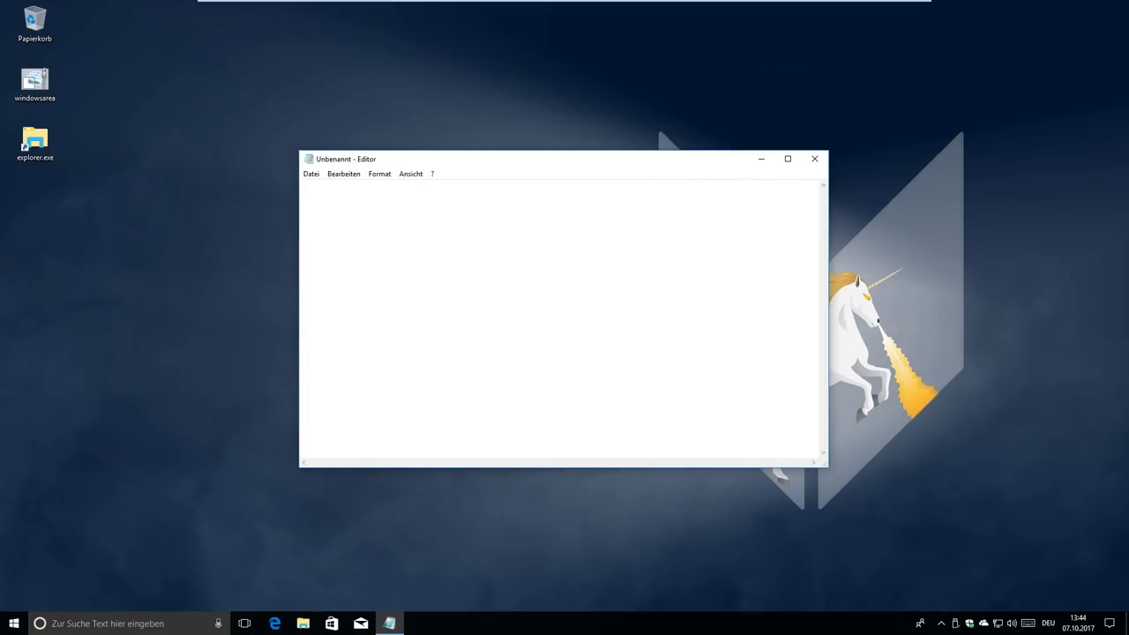
click(1048, 623)
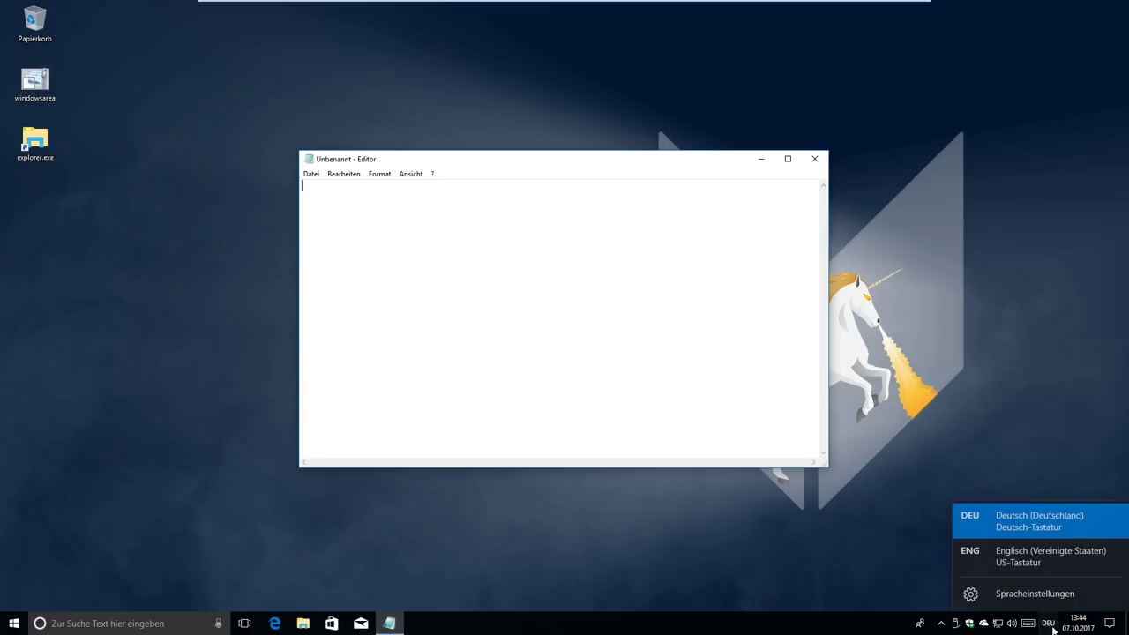
click(1001, 562)
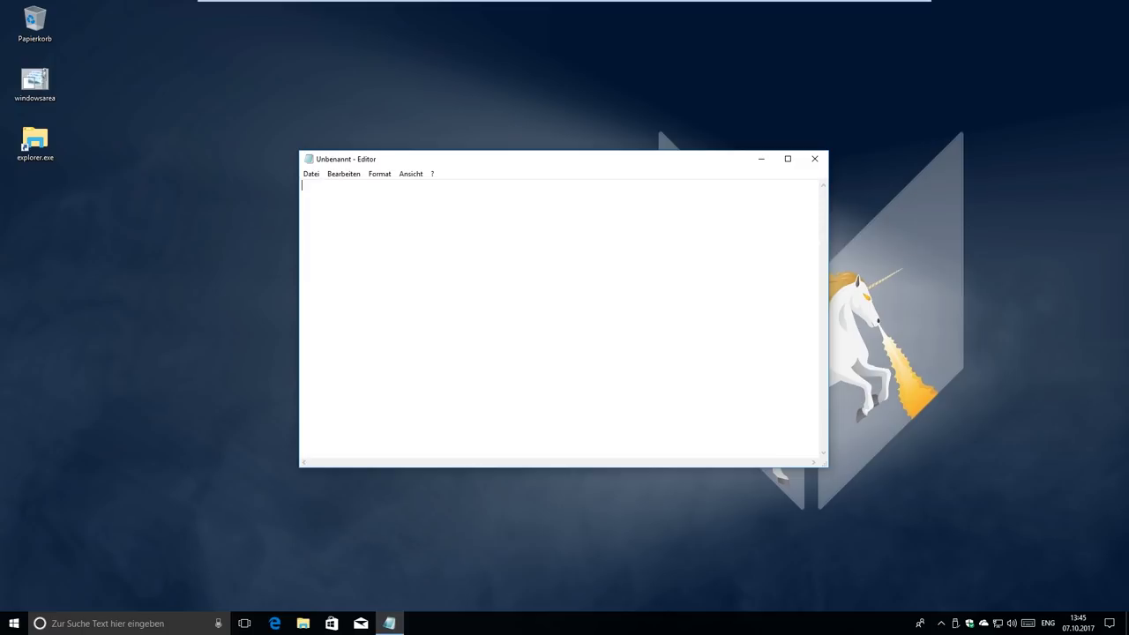
Step: Open the emoji panel in the Editor document and browse its smiley, people and food categories
key(super+period)
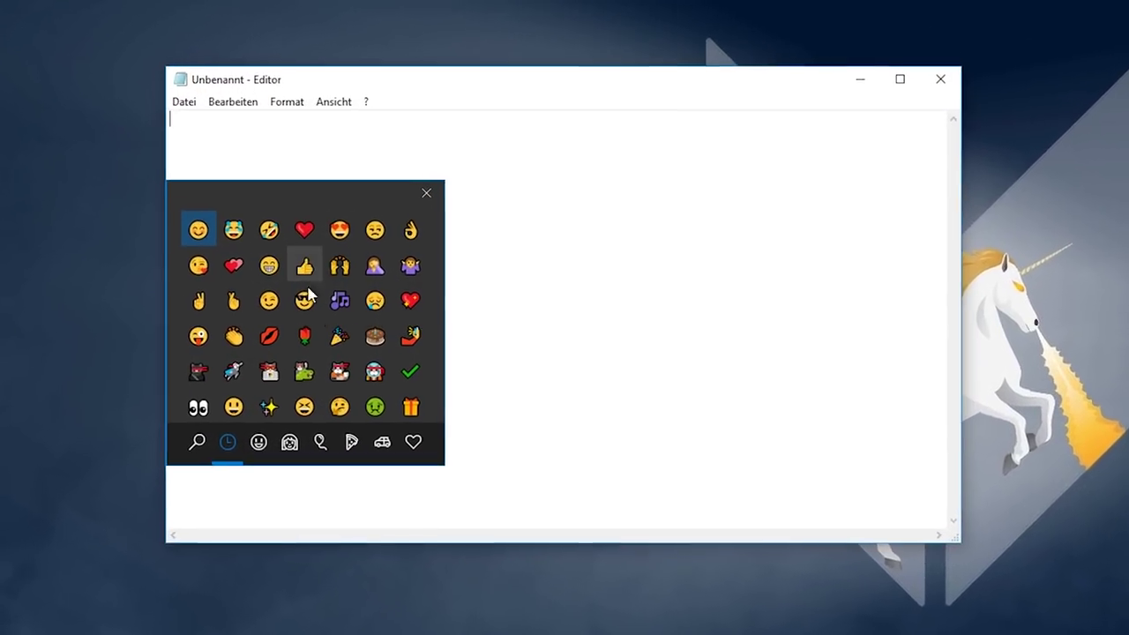
click(250, 445)
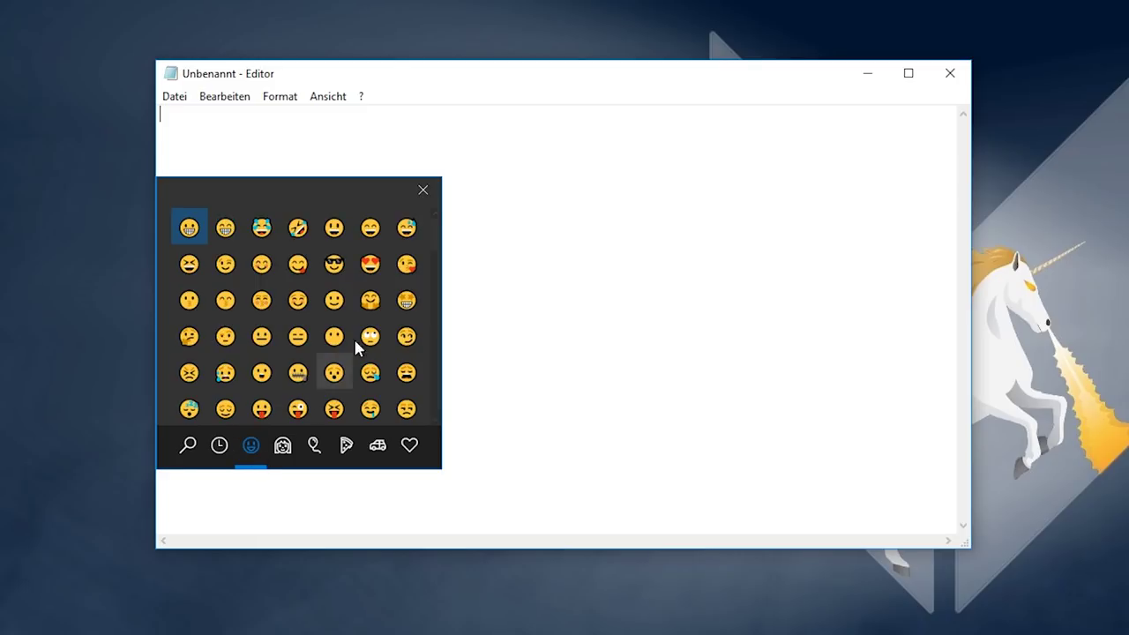
scroll(353, 389, down, 3)
drag(436, 265, 438, 219)
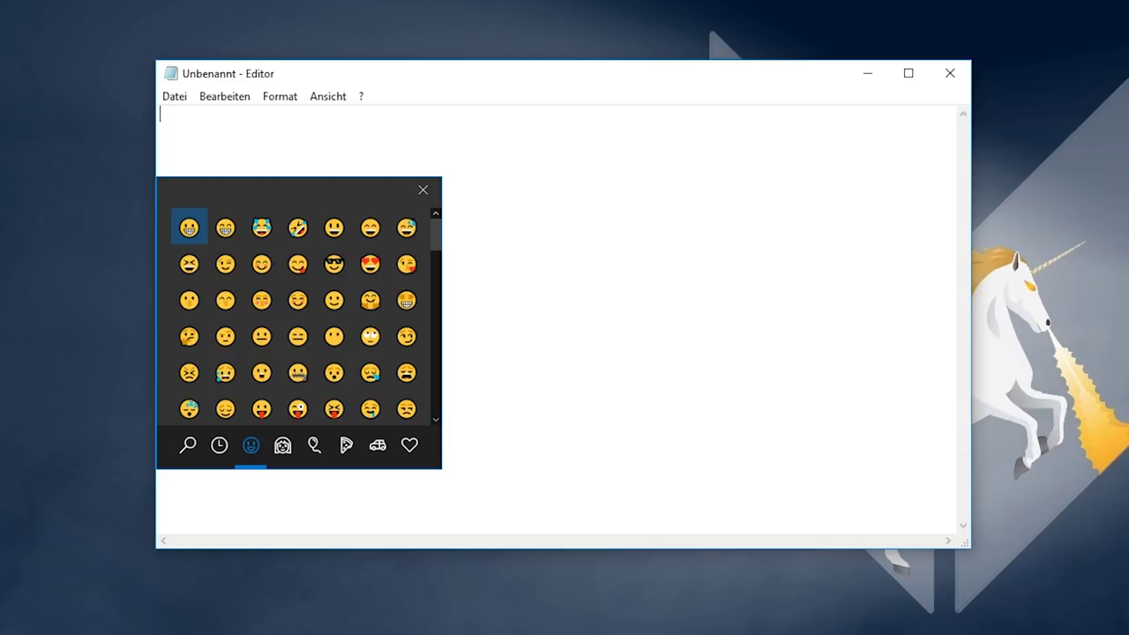
scroll(345, 397, down, 10)
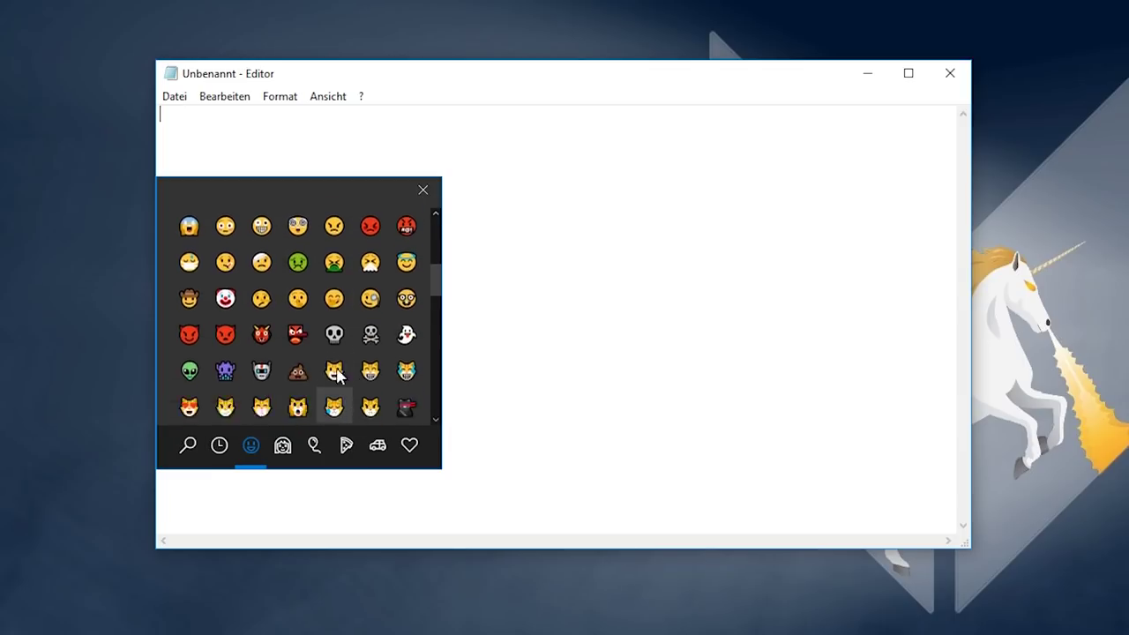
scroll(301, 387, up, 5)
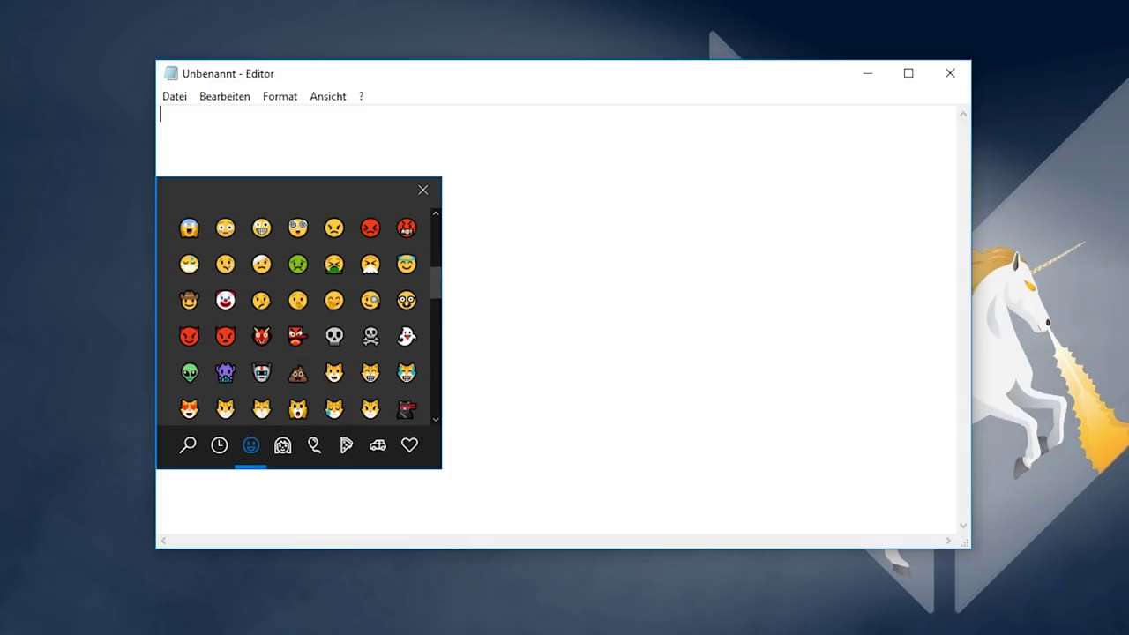
scroll(315, 403, up, 5)
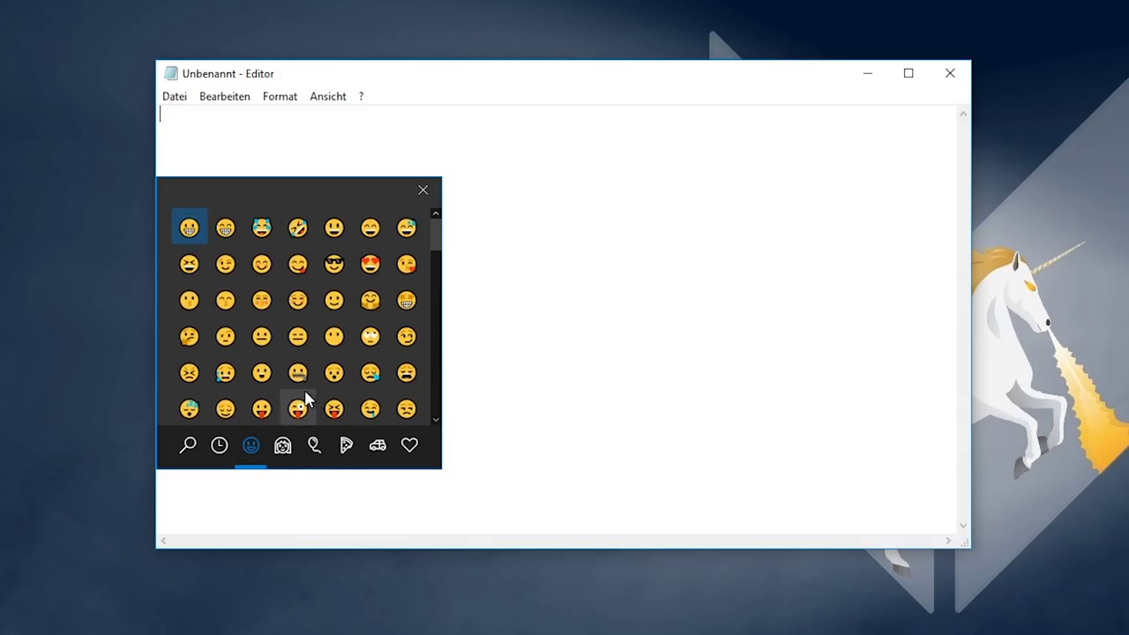
click(281, 448)
click(346, 446)
scroll(345, 266, down, 10)
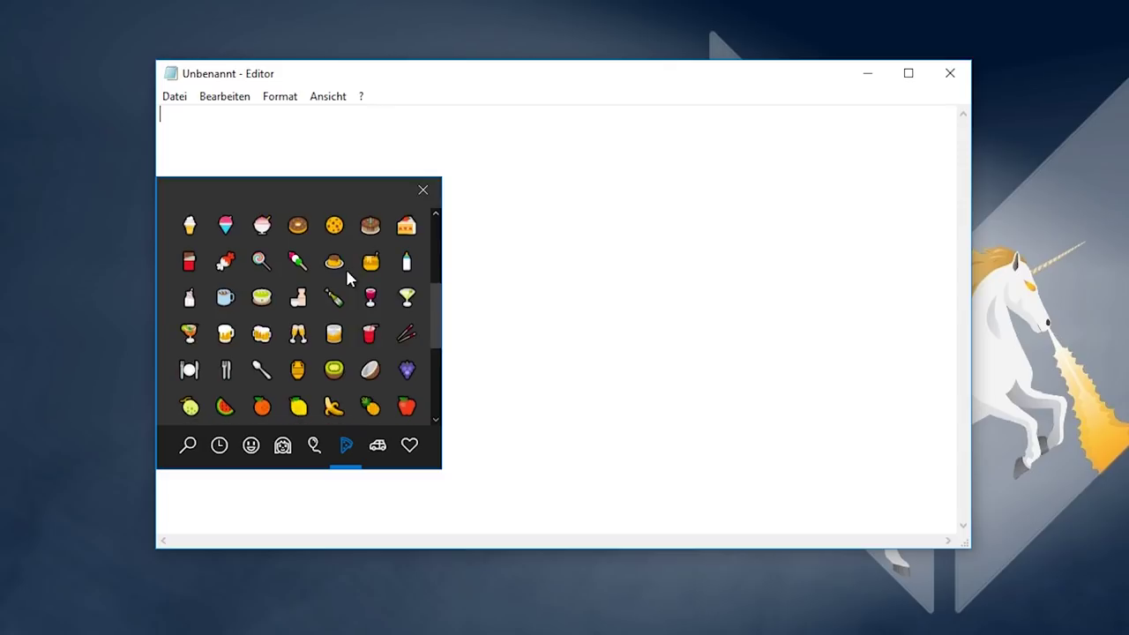
scroll(310, 293, up, 3)
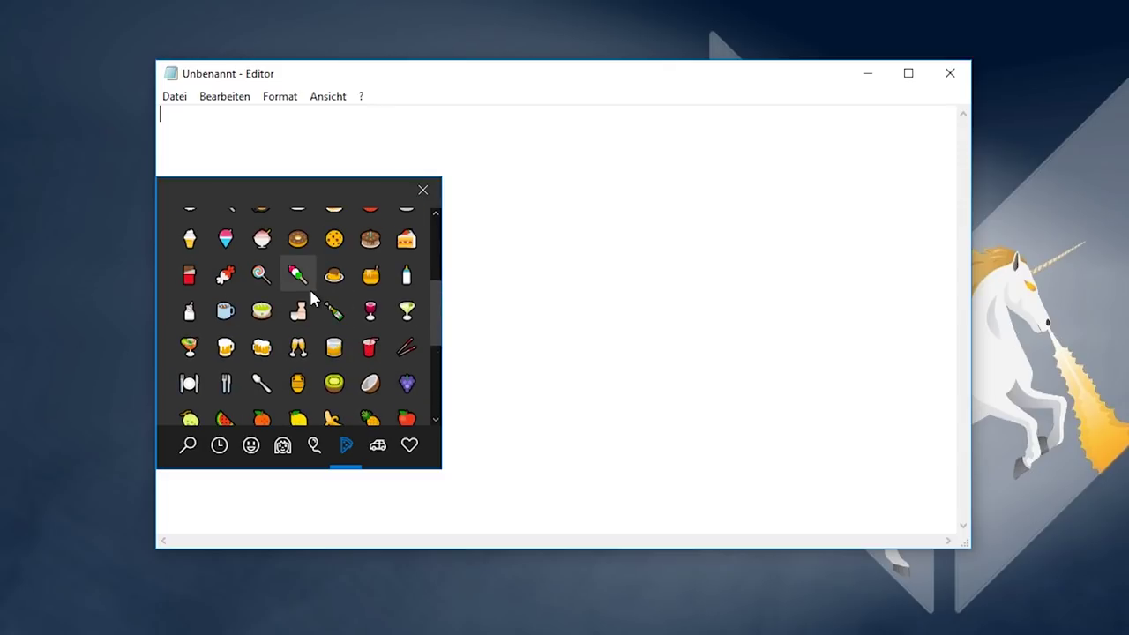
Step: Search the emoji panel for "wind" and clear the search text
click(186, 445)
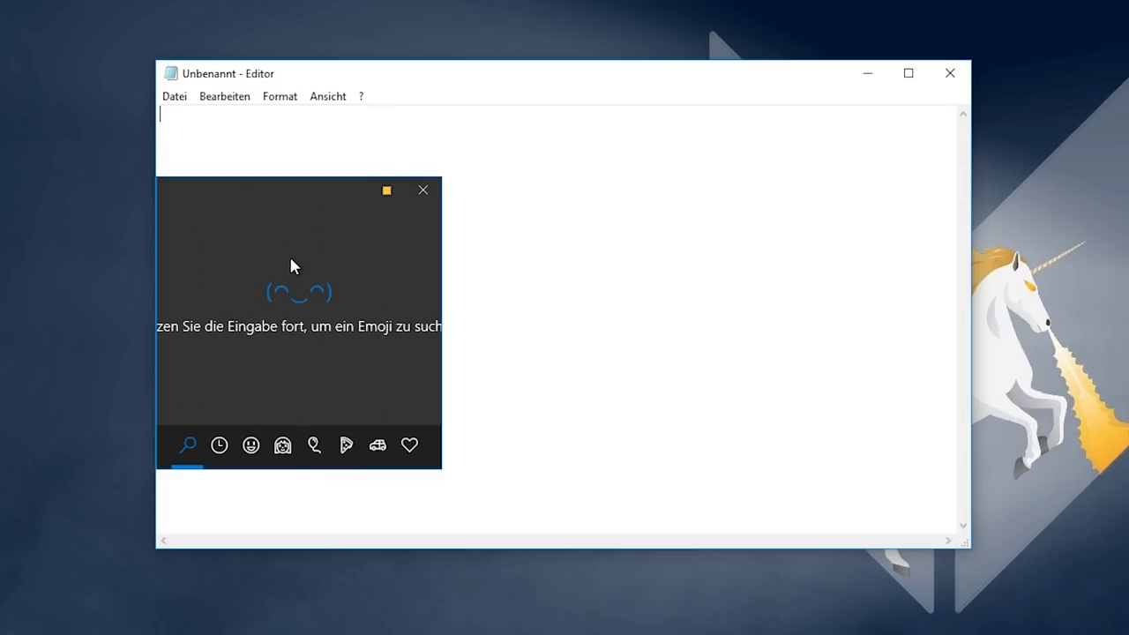
text(wind)
key(BackSpace)
key(BackSpace)
key(BackSpace)
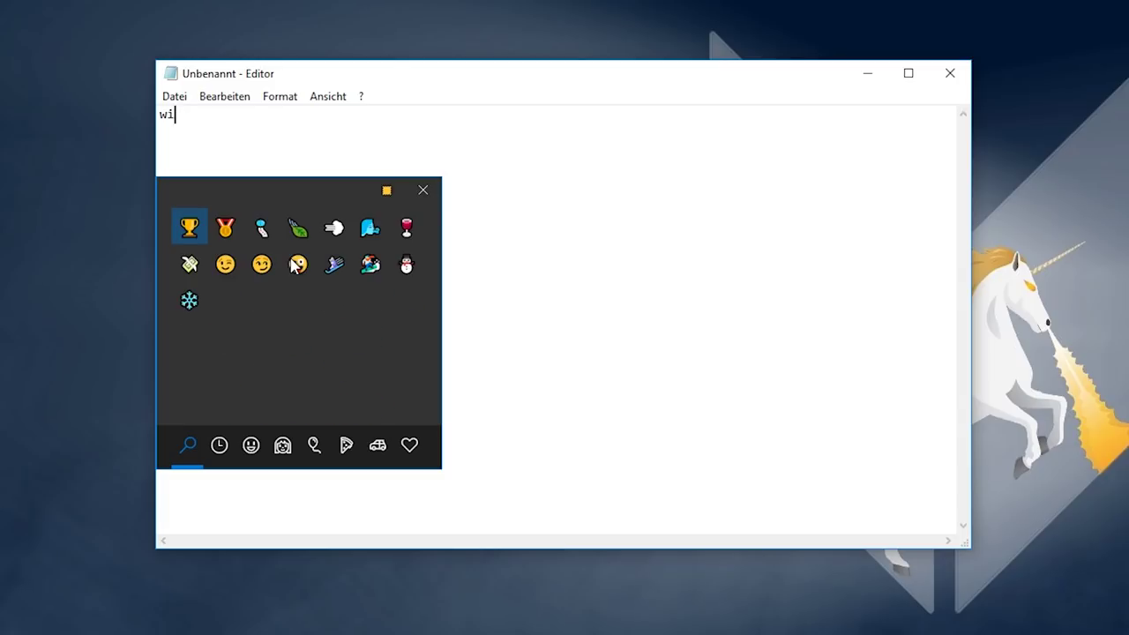
key(BackSpace)
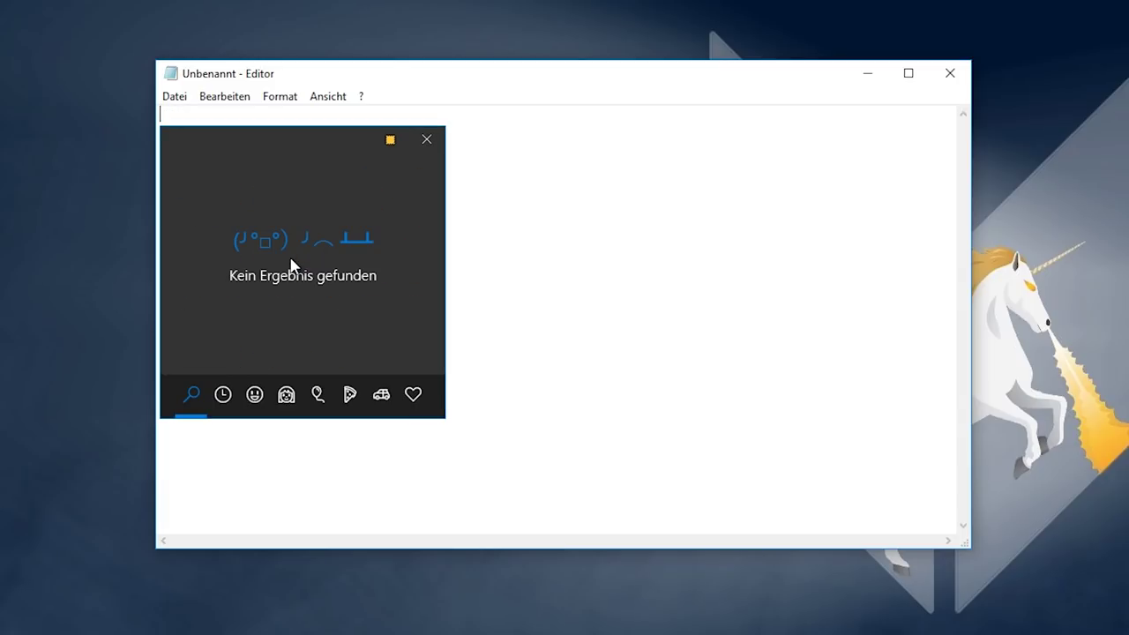
Step: Search the emoji panel for "tree" and remove the search text again
text(tree)
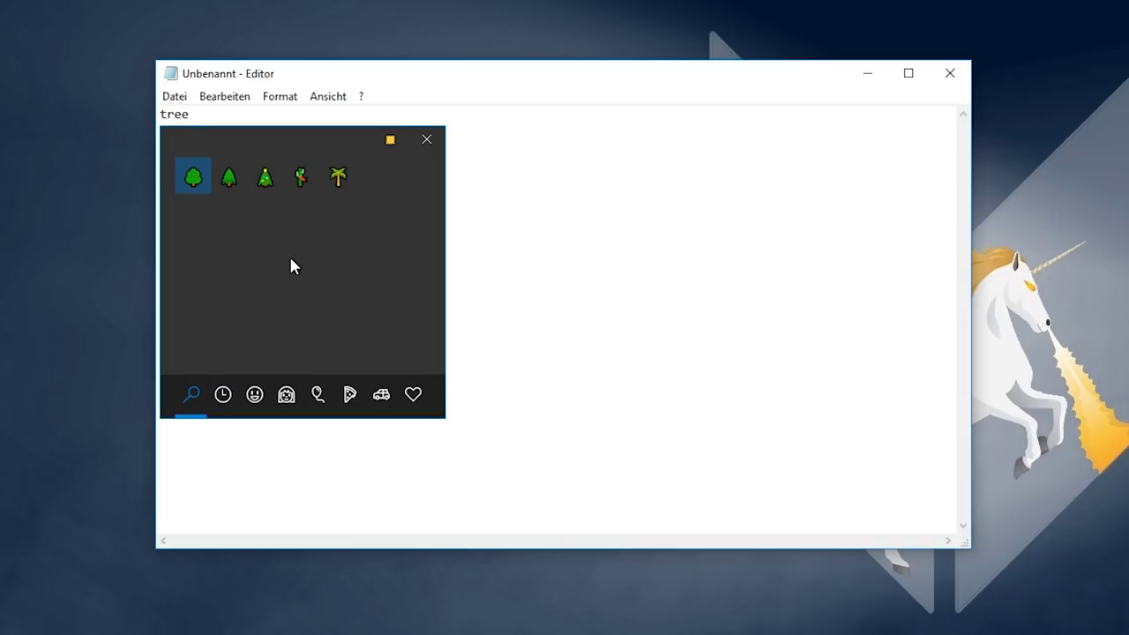
key(BackSpace)
key(BackSpace)
key(BackSpace)
key(BackSpace)
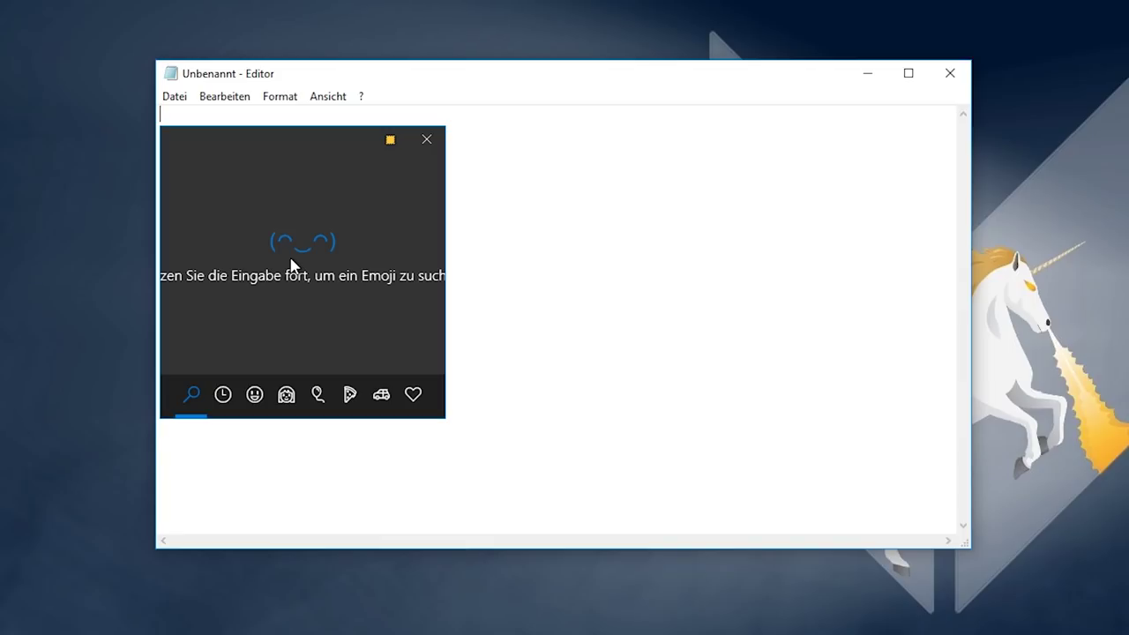
Step: Search the emoji panel for "ice", insert the soft ice cream emoji into the Editor document and clear the document
text(ic)
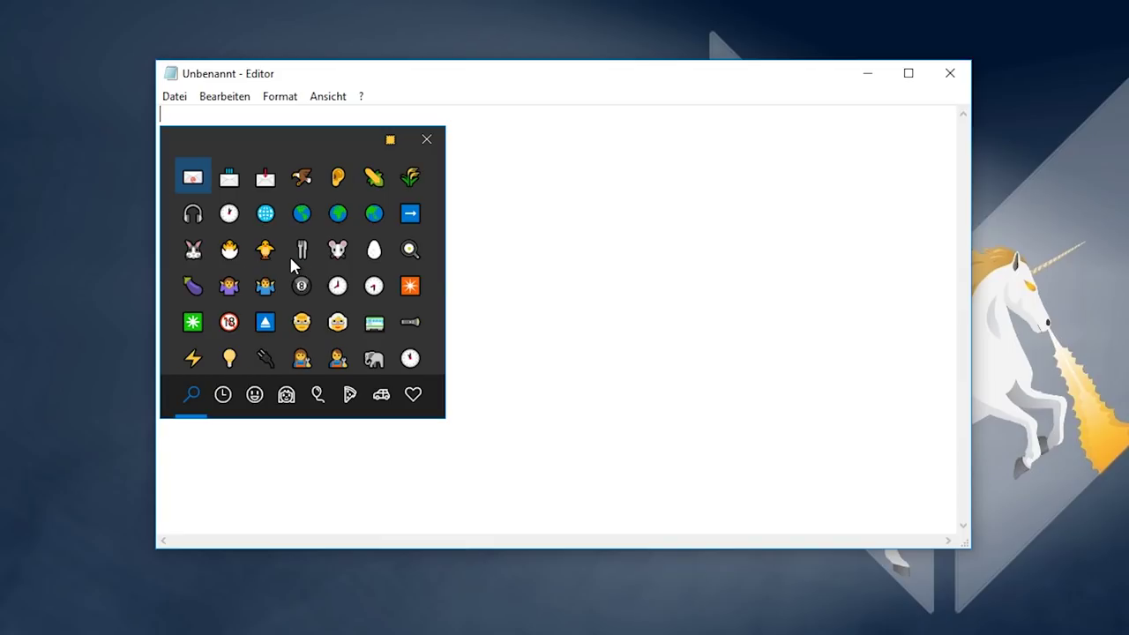
text(e)
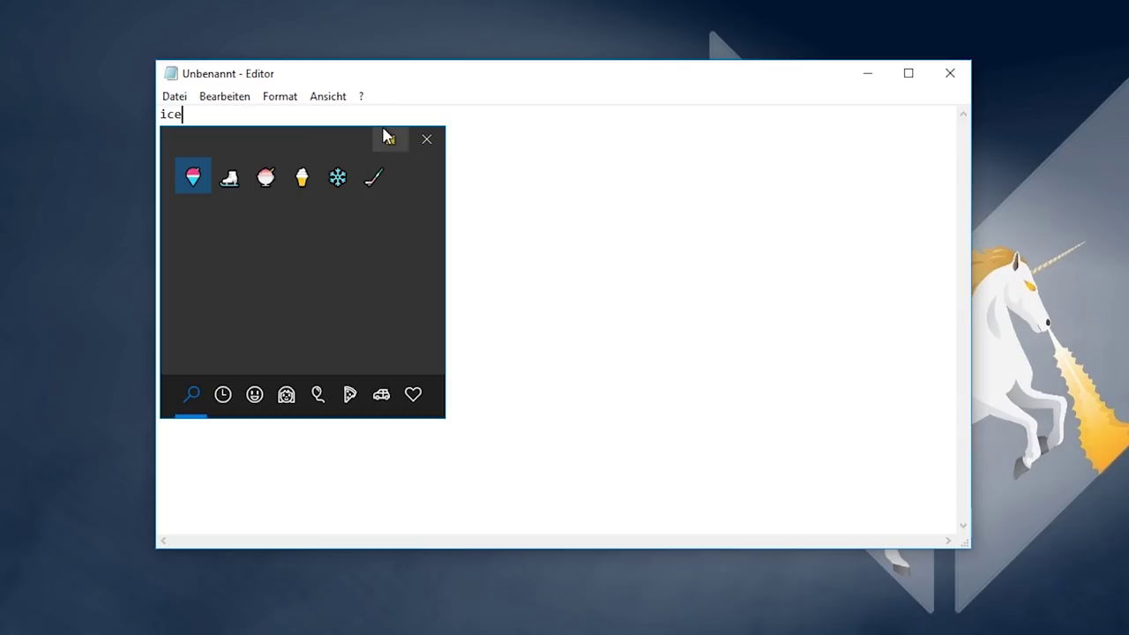
click(296, 185)
key(ctrl+a)
key(BackSpace)
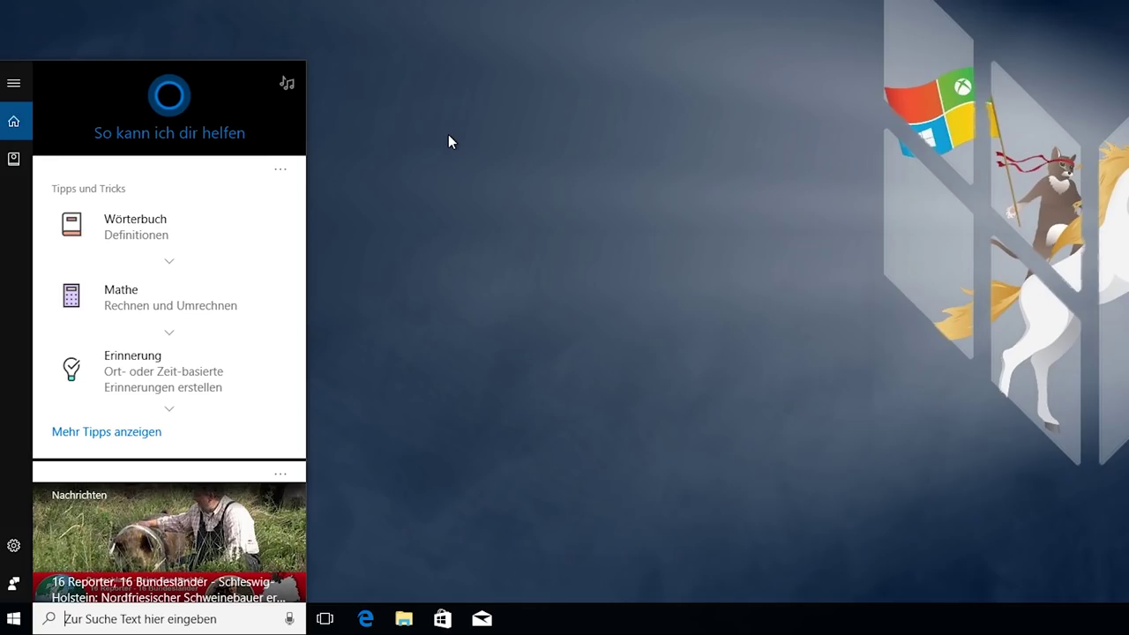
Step: Search Windows for "microsoft" and show the web results preview for it inside the search pane
text(microsoft)
click(287, 330)
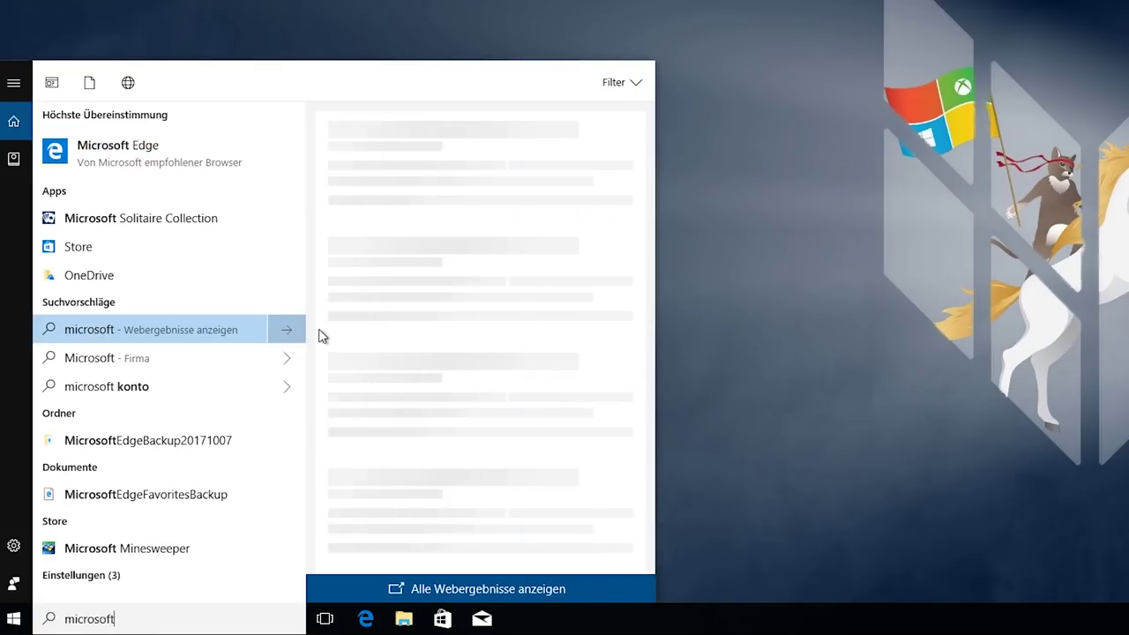
Step: Examine the web results preview for "microsoft" in the search pane, including the site links and the company details under Angaben
scroll(365, 397, down, 4)
scroll(365, 396, up, 4)
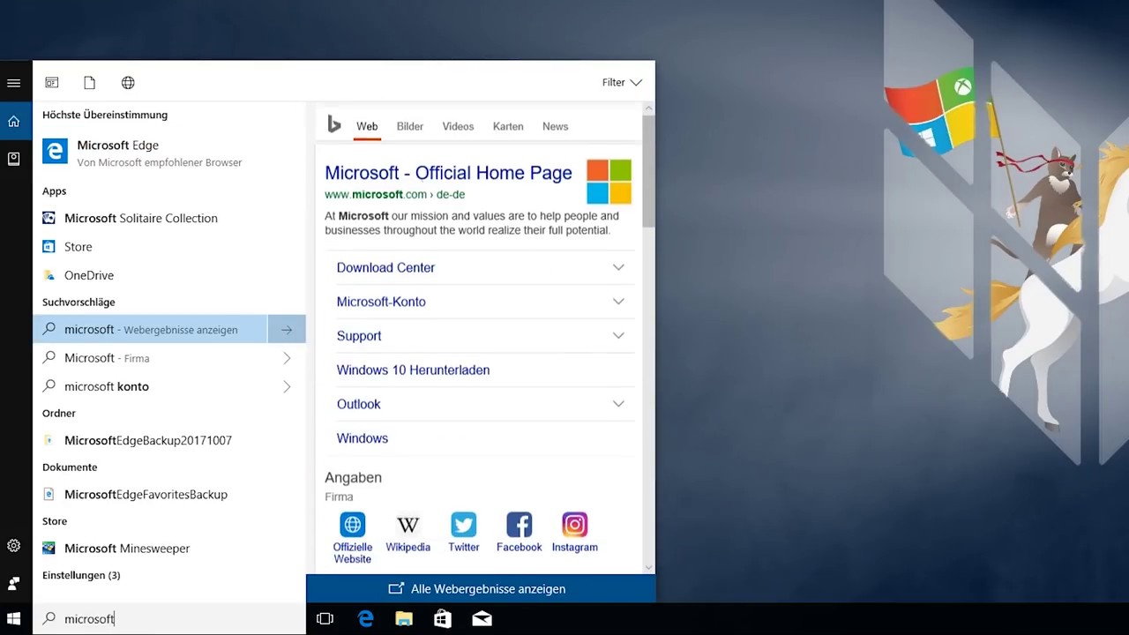
scroll(651, 344, down, 5)
scroll(529, 345, up, 5)
scroll(452, 346, down, 2)
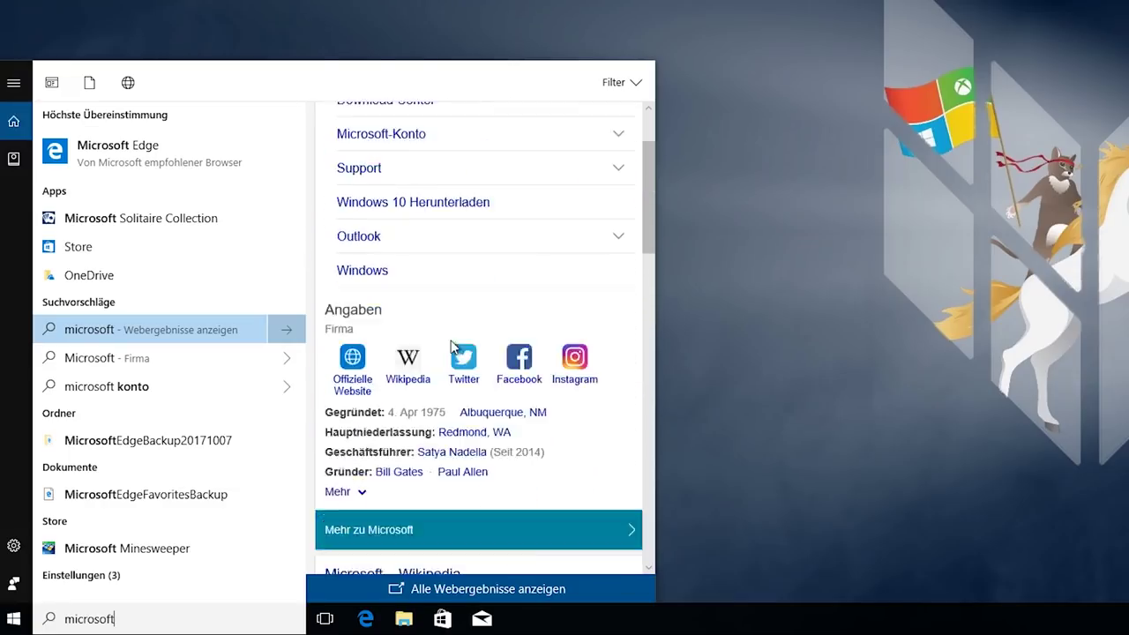
scroll(451, 346, down, 2)
scroll(548, 396, up, 5)
scroll(484, 403, down, 3)
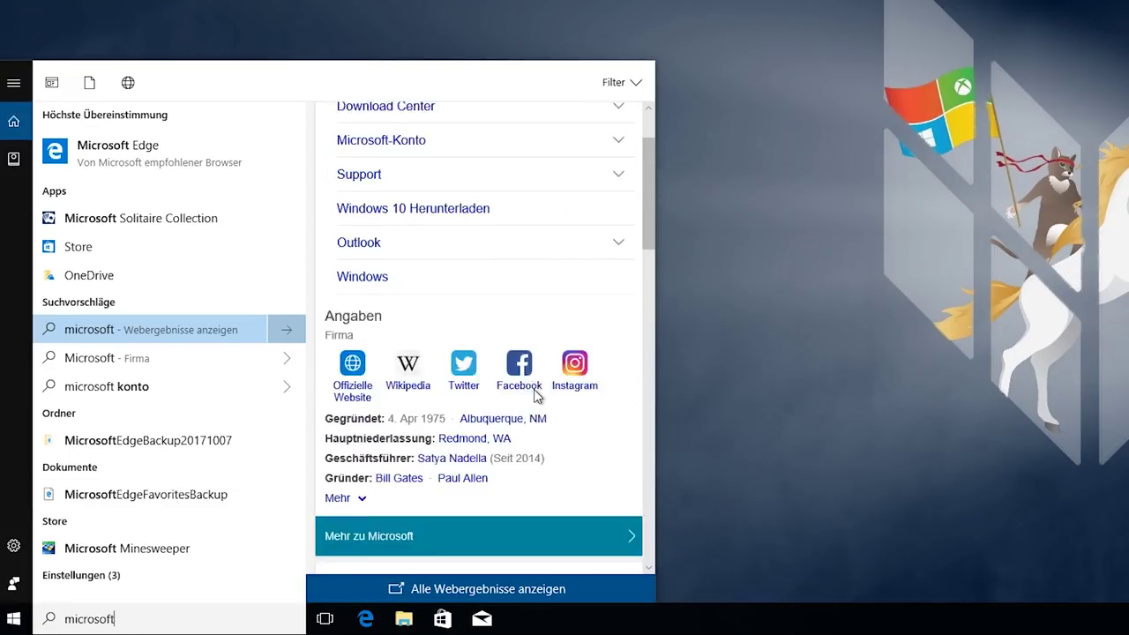
scroll(534, 396, down, 1)
scroll(489, 361, up, 4)
scroll(348, 390, down, 1)
scroll(348, 391, up, 1)
Step: Search Windows for "bing" and look through its web results preview
key(ctrl+a)
text(bi)
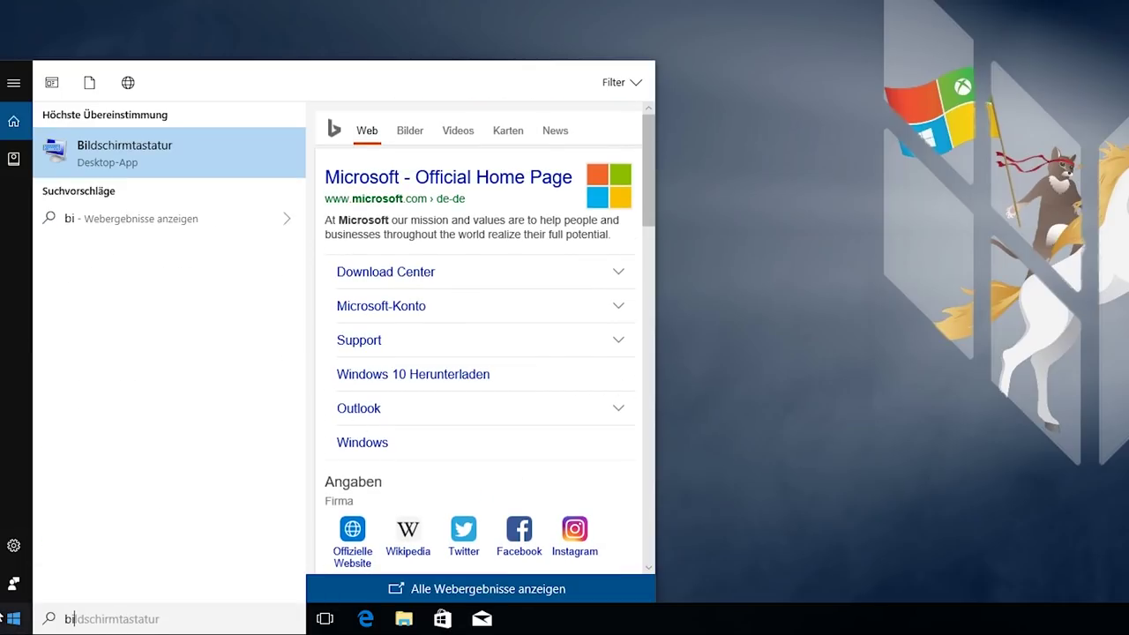
text(ng)
scroll(335, 397, down, 5)
scroll(335, 353, up, 4)
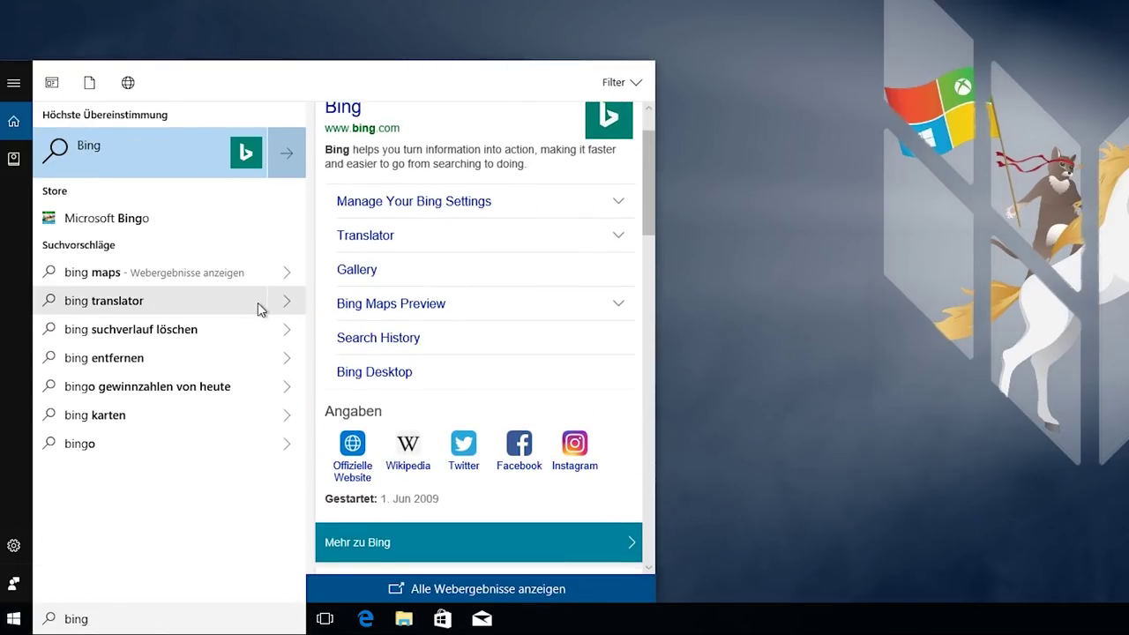
Step: Show the web preview for the "bing translator" suggestion, look through it and dismiss the search pane
click(291, 306)
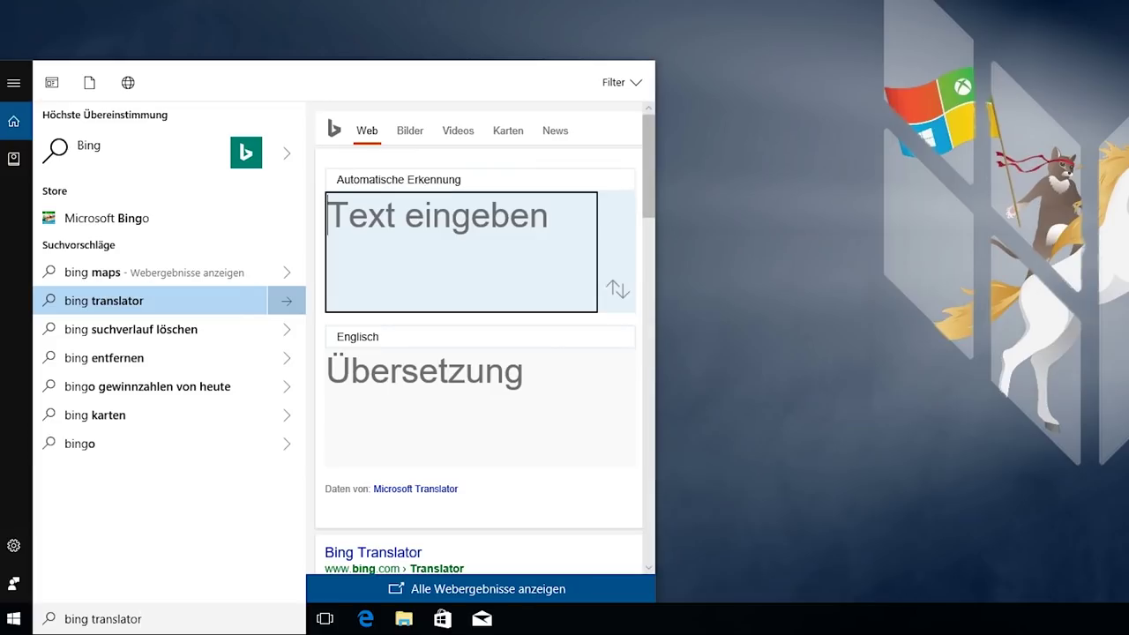
scroll(517, 467, down, 5)
scroll(456, 159, up, 3)
scroll(477, 292, up, 3)
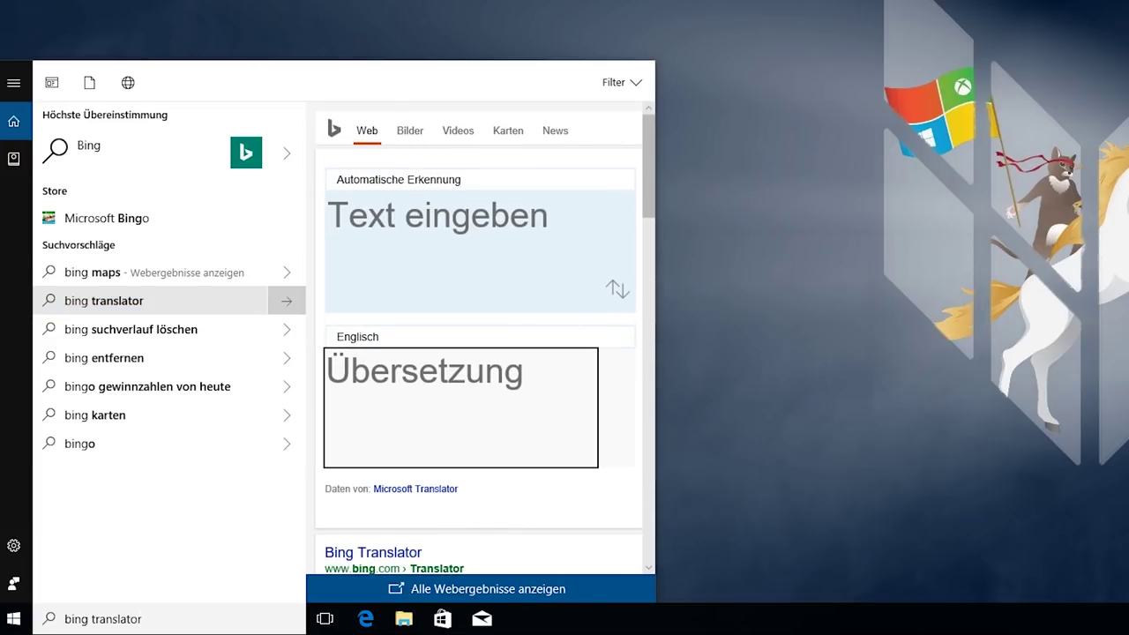
key(Up)
scroll(495, 353, down, 5)
click(860, 290)
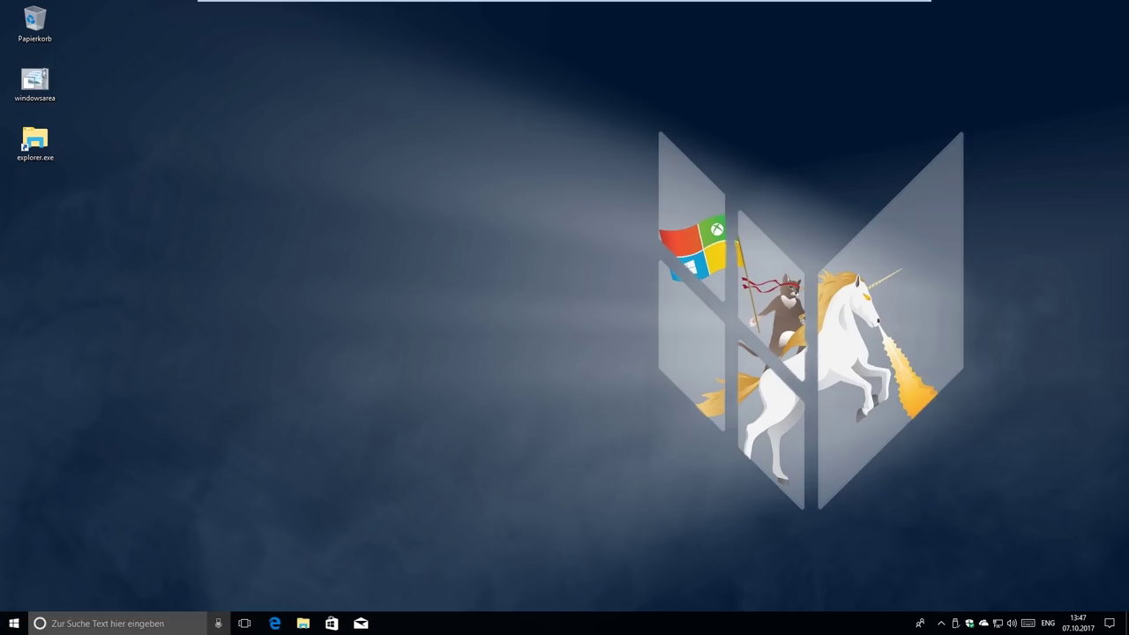
Step: Open the Handy page in the Windows settings, then widen and reposition the settings window
click(13, 623)
click(25, 569)
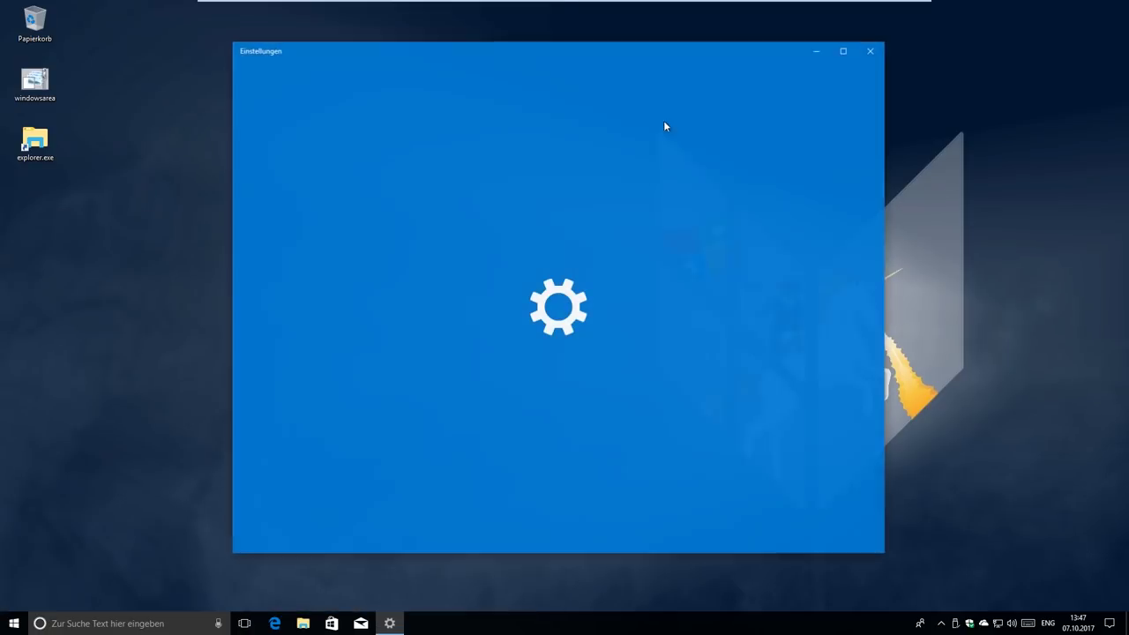
mouse_move(536, 50)
mouse_down()
mouse_move(549, 121)
mouse_move(491, 82)
mouse_move(558, 81)
mouse_move(546, 58)
mouse_up()
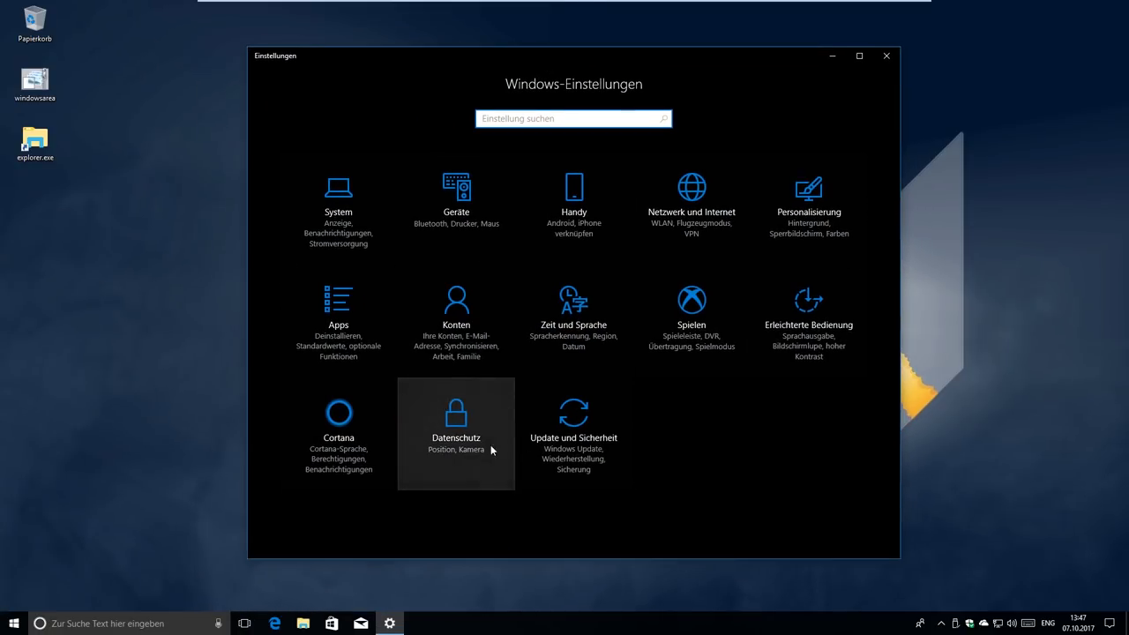
click(569, 225)
drag(473, 58, 452, 67)
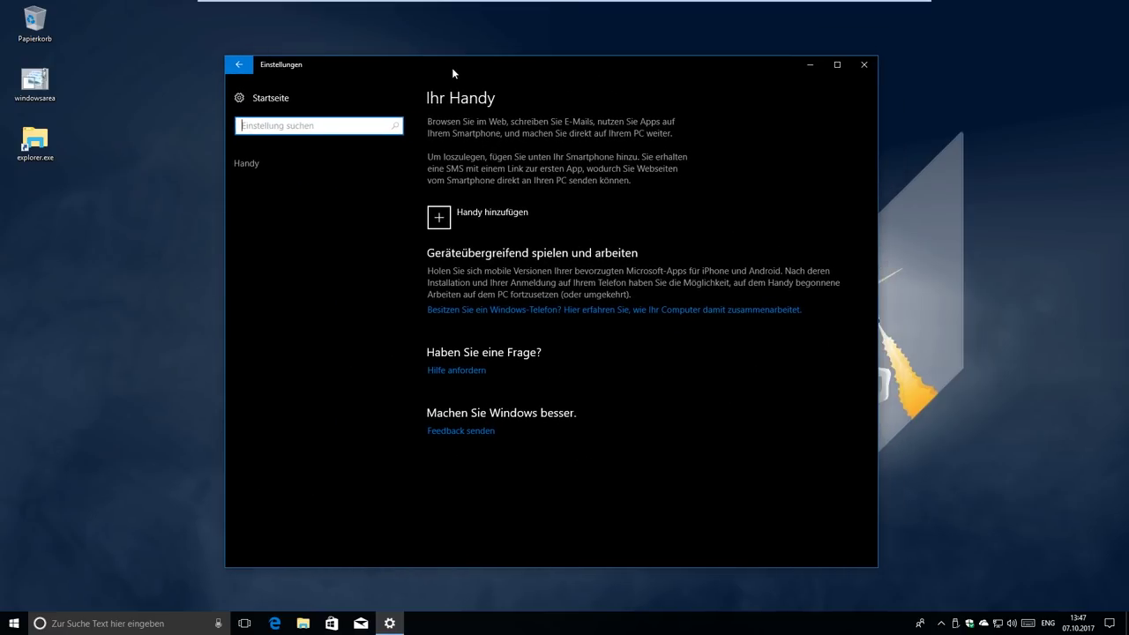
drag(882, 138, 933, 154)
drag(611, 64, 562, 63)
Step: View the dialog for linking a smartphone to the PC, reposition it and close it without sending a number
click(413, 211)
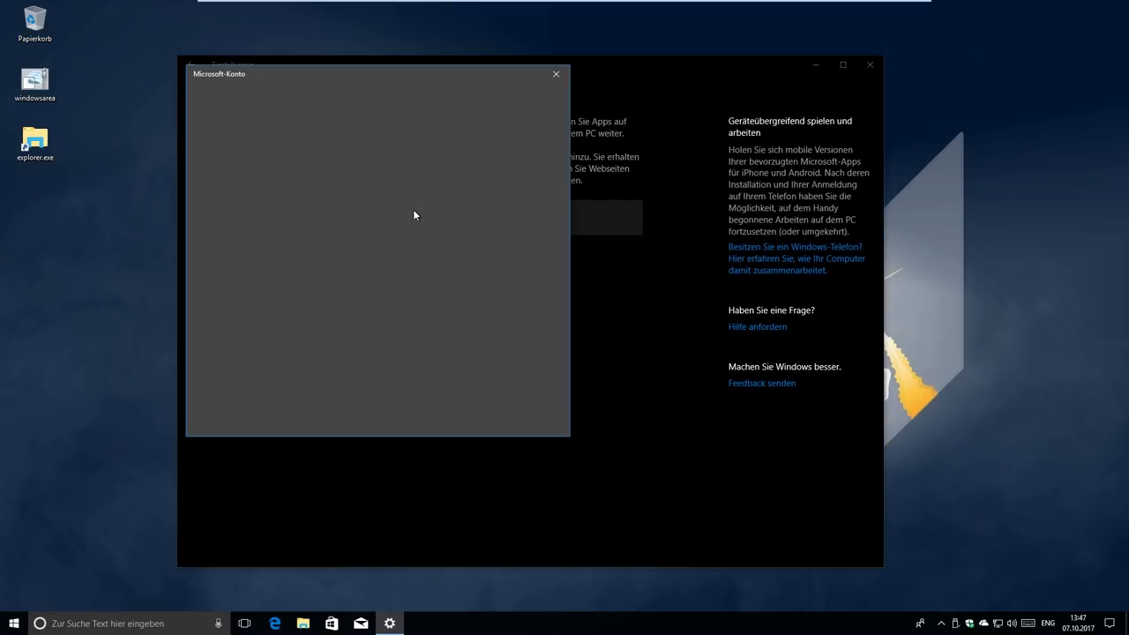
drag(247, 76, 386, 127)
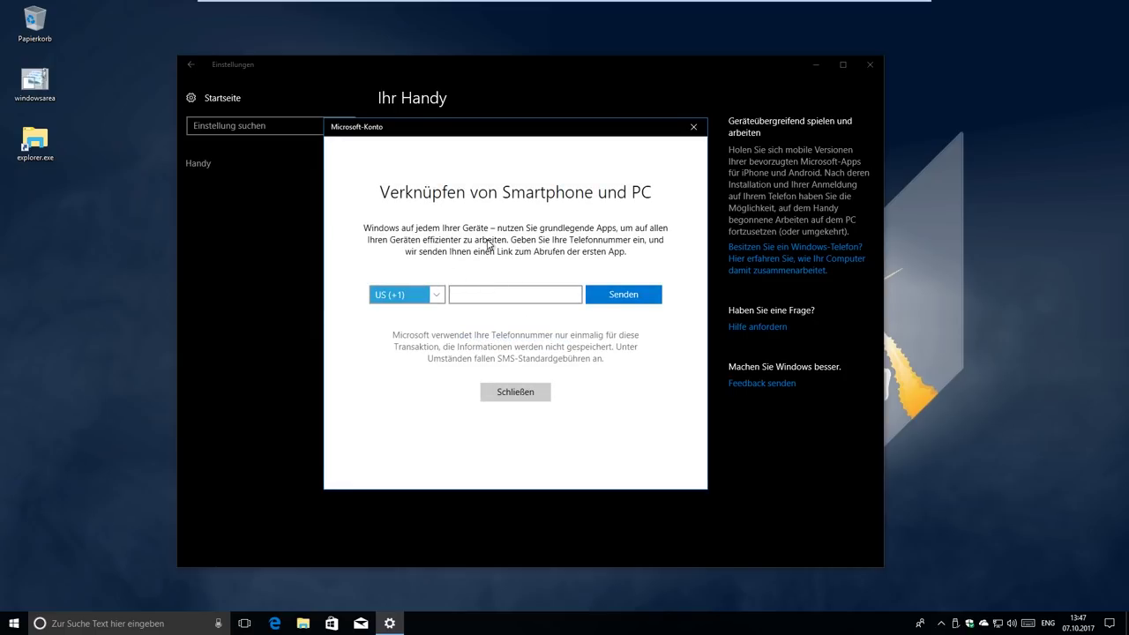
click(693, 127)
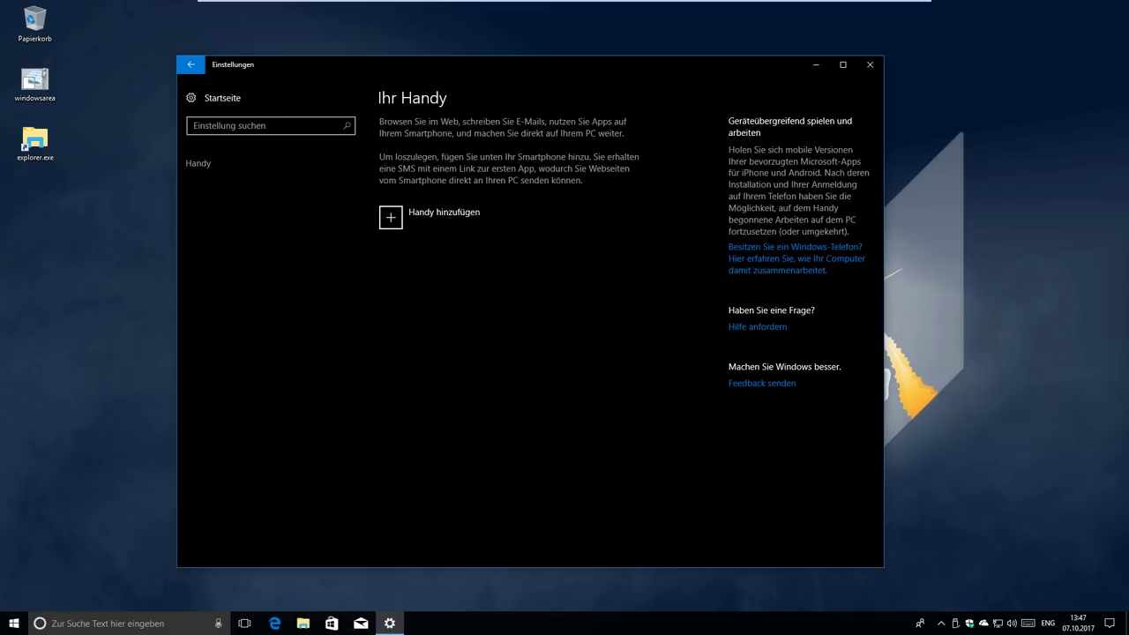
Step: Open Microsoft Edge briefly and close it, then bring up the Cortana pane and dismiss it
click(274, 623)
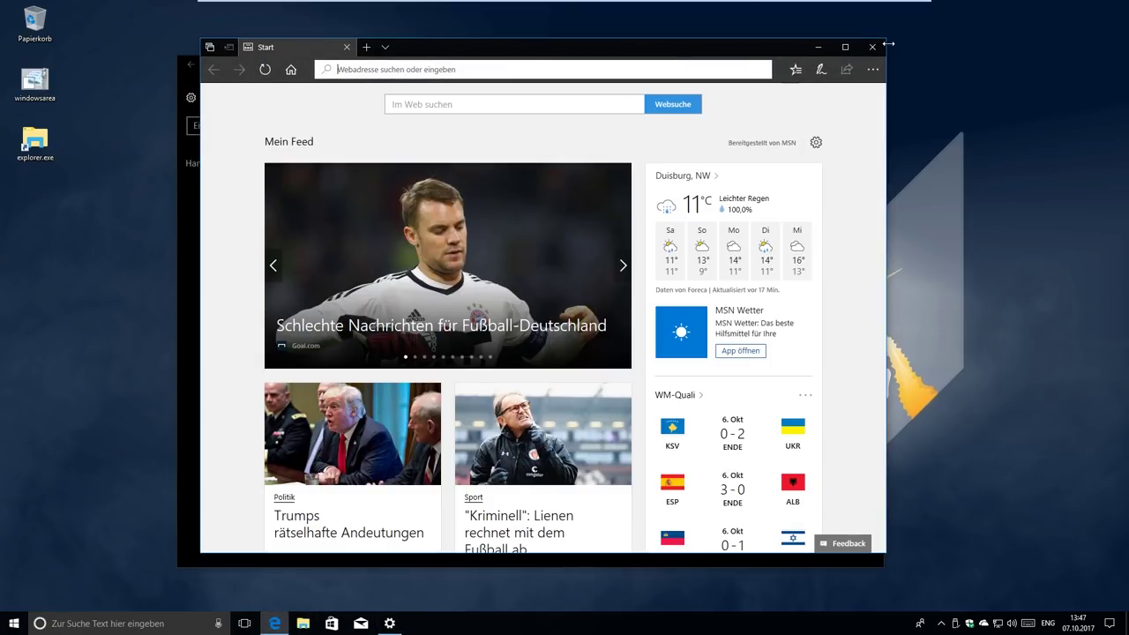
click(877, 46)
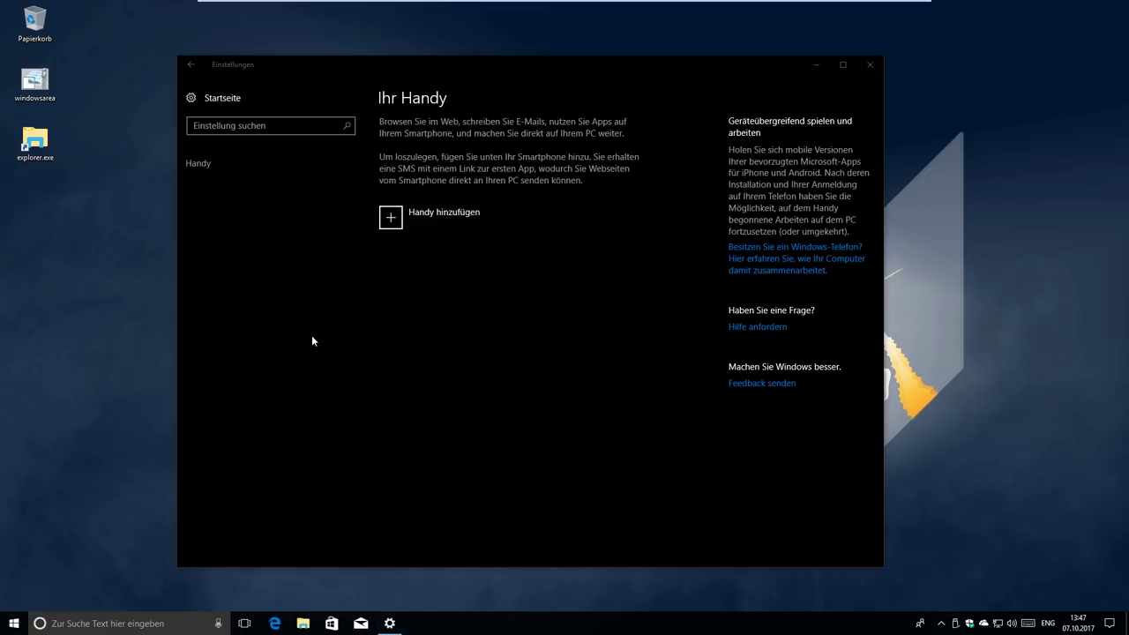
click(177, 624)
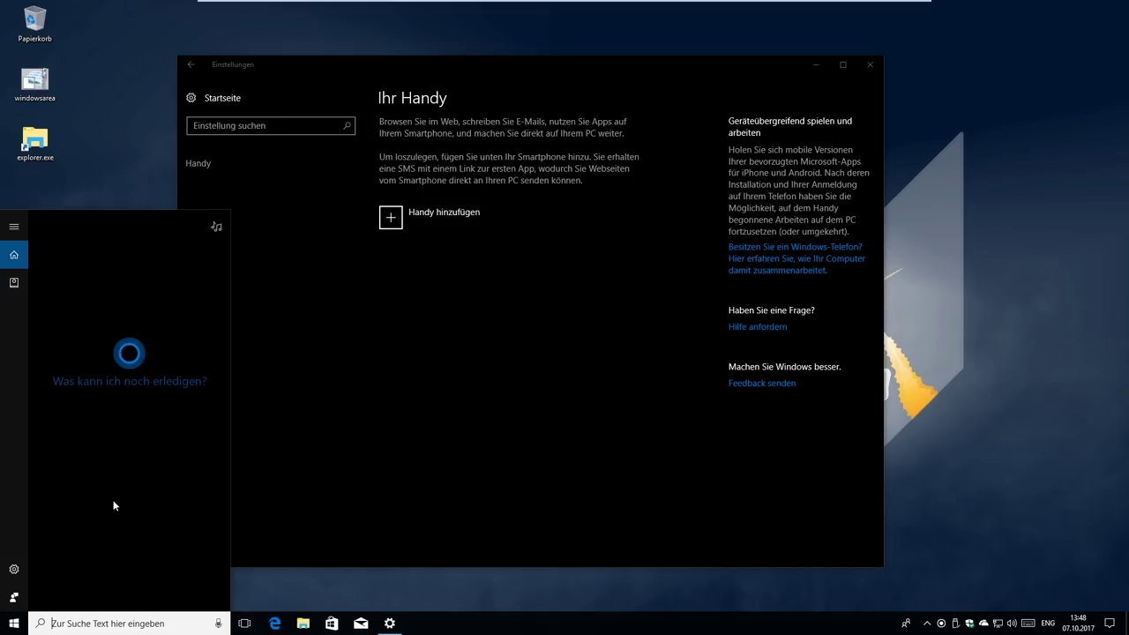
click(467, 364)
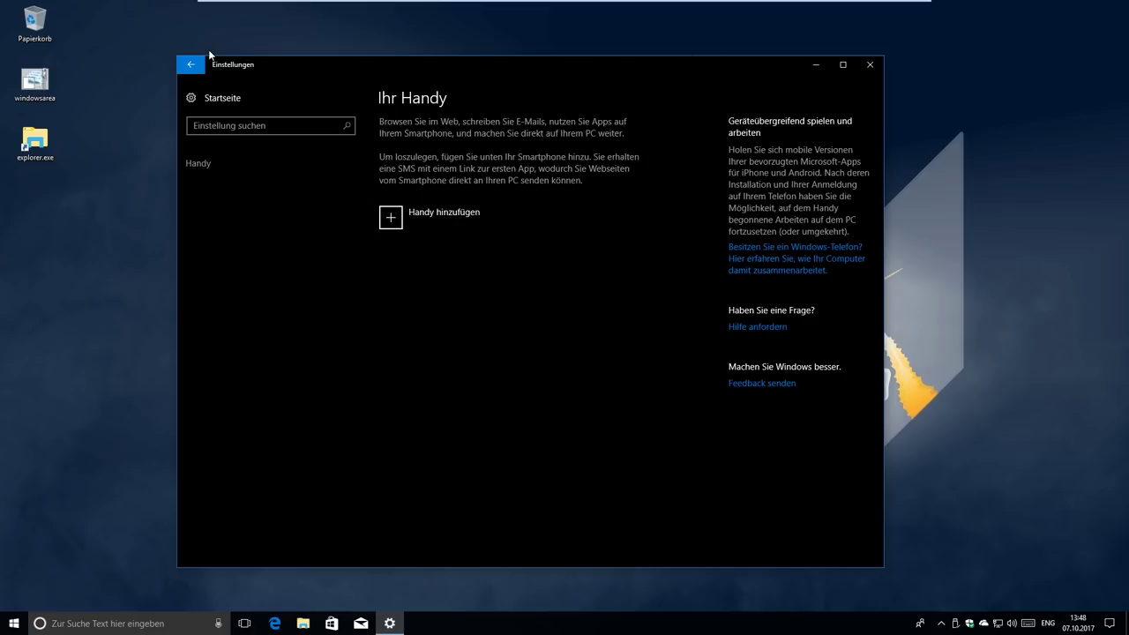
Step: Open the Cortana settings and review the Mit Cortana sprechen page down to the Cortana-Sprache section
key(alt+Left)
click(309, 462)
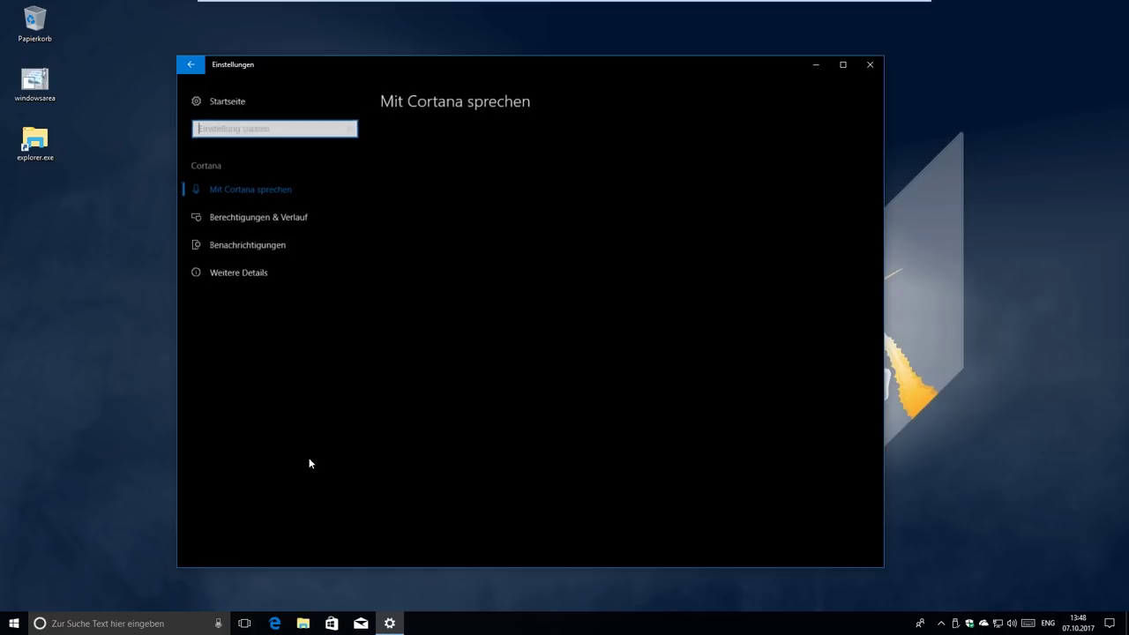
key(super+c)
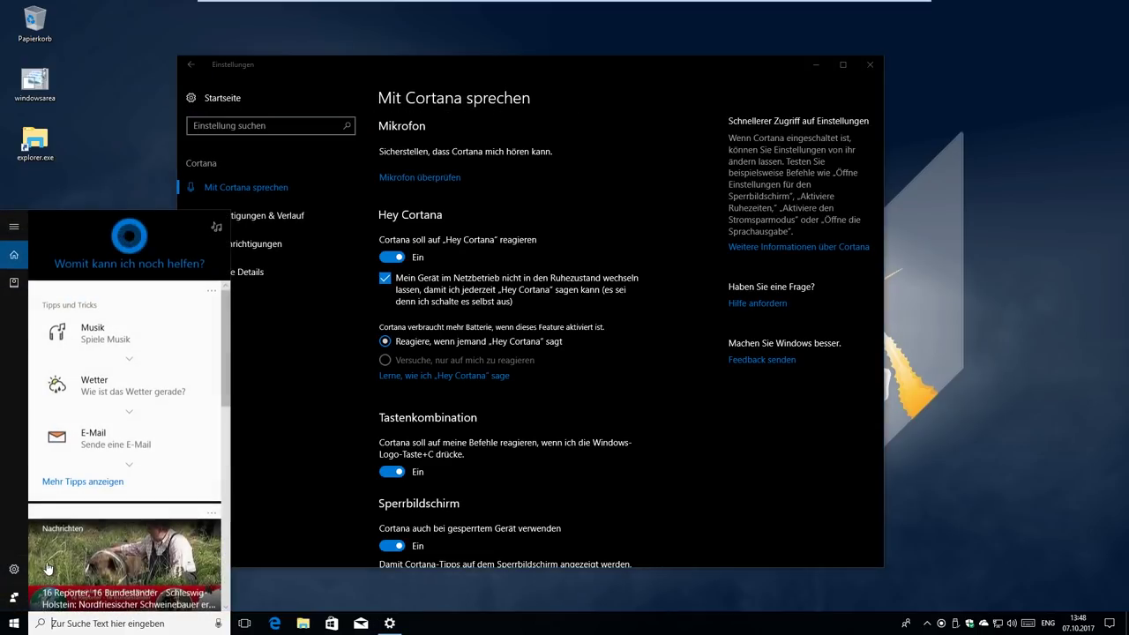
click(14, 569)
scroll(622, 363, down, 3)
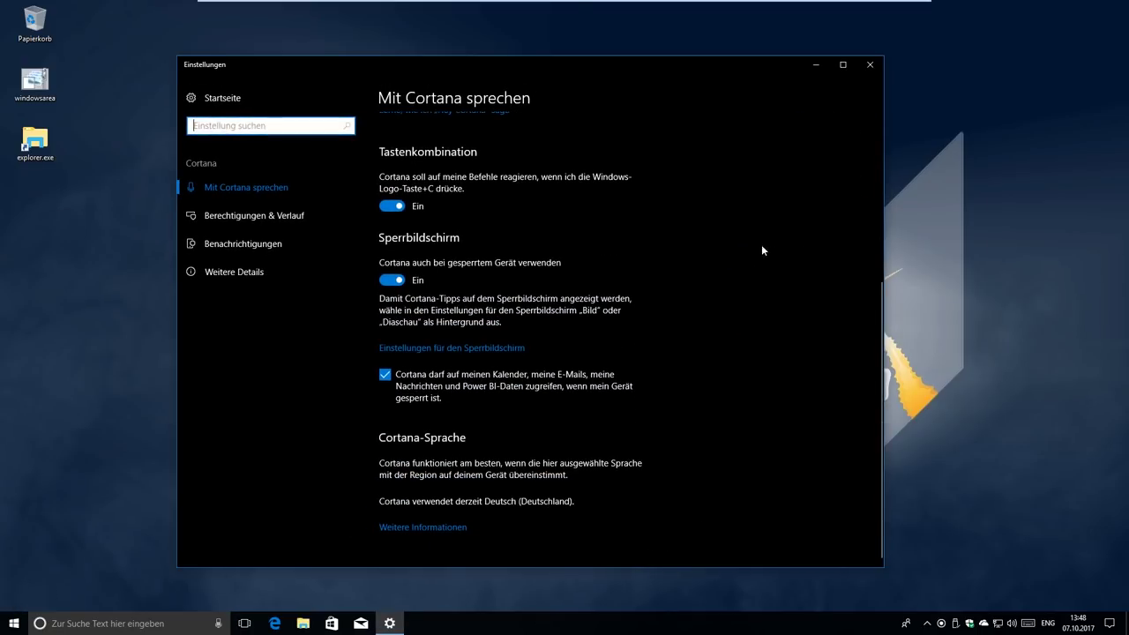
scroll(713, 389, up, 3)
scroll(713, 388, down, 3)
scroll(628, 302, up, 3)
Step: Review the Cortana pages Berechtigungen & Verlauf, Benachrichtigungen and Weitere Details, and return to Mit Cortana sprechen
click(331, 215)
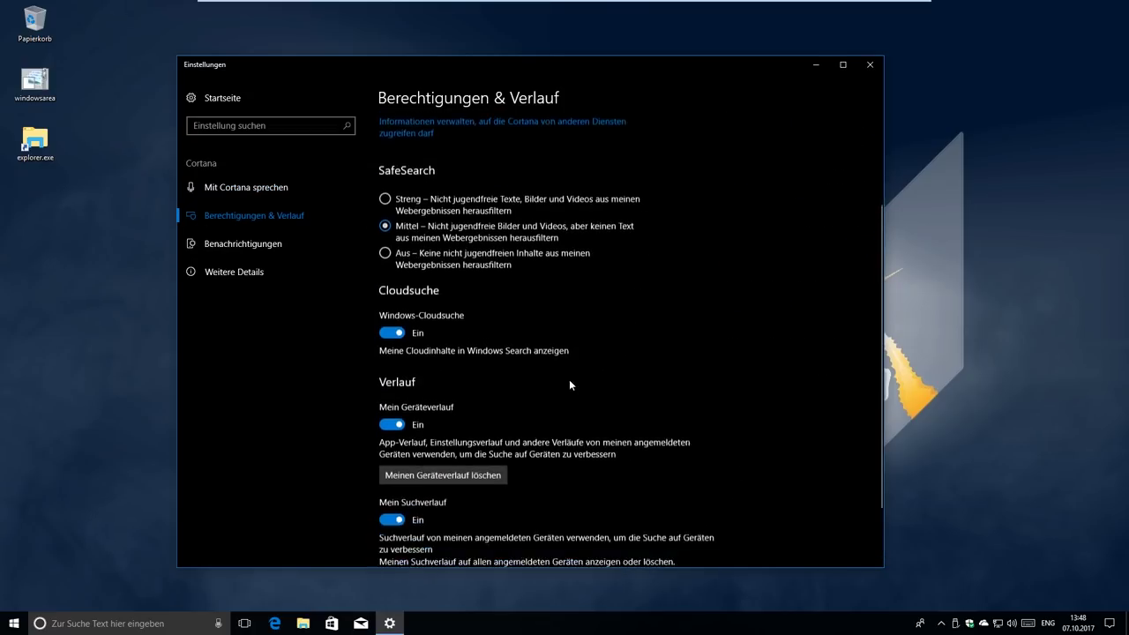
click(284, 253)
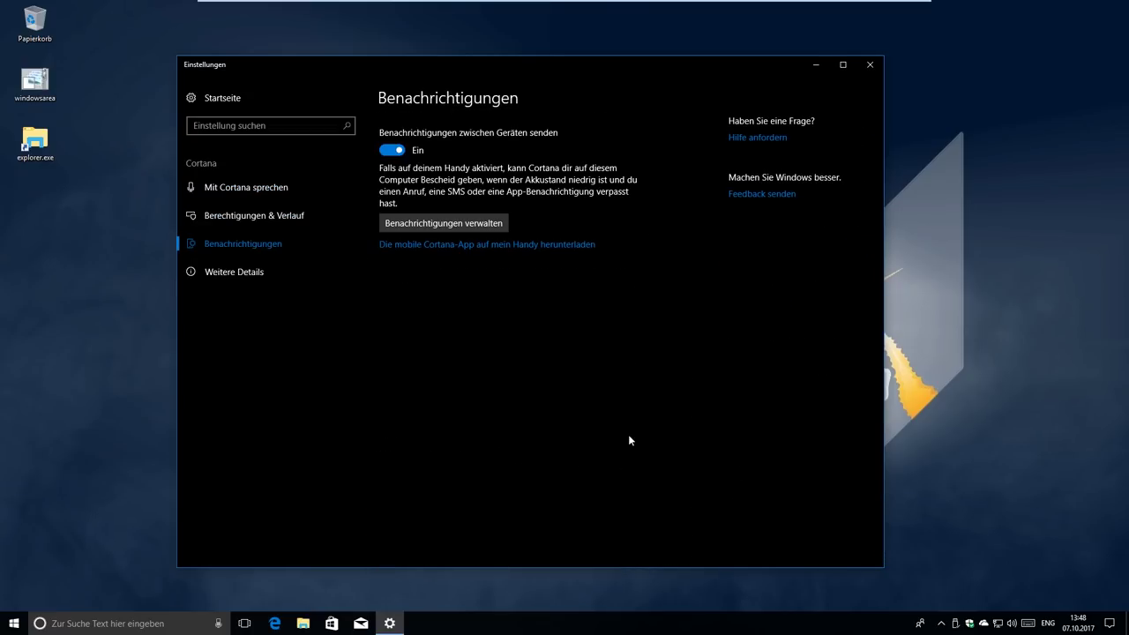
click(277, 273)
click(277, 188)
scroll(724, 471, down, 1)
scroll(742, 353, up, 1)
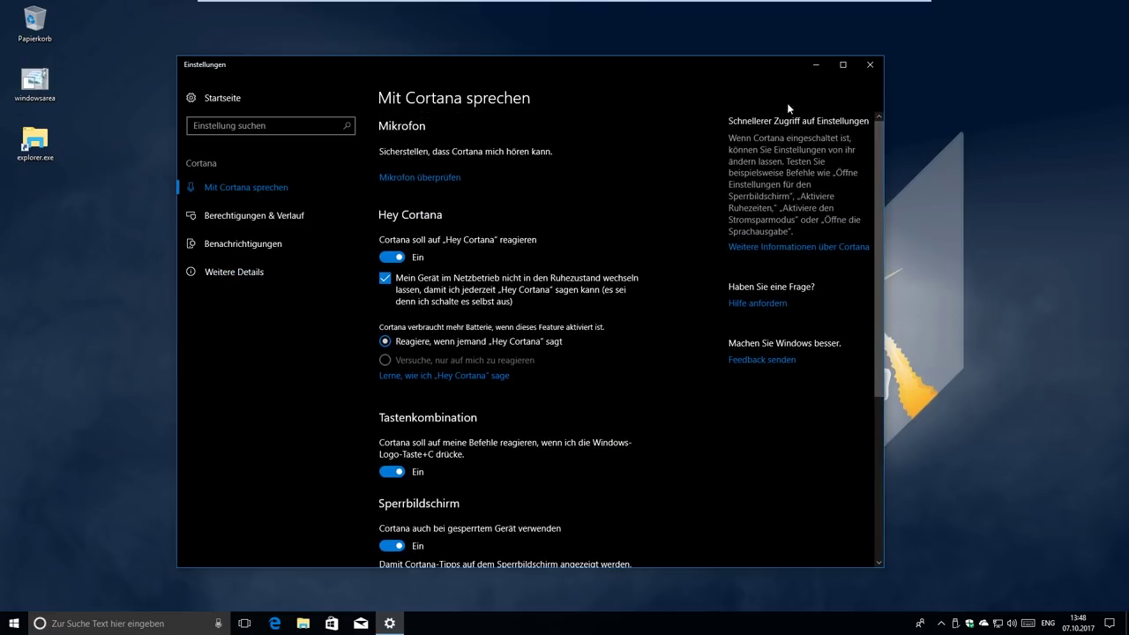
Step: Open the Remotedesktop page of the System settings
click(205, 95)
click(276, 221)
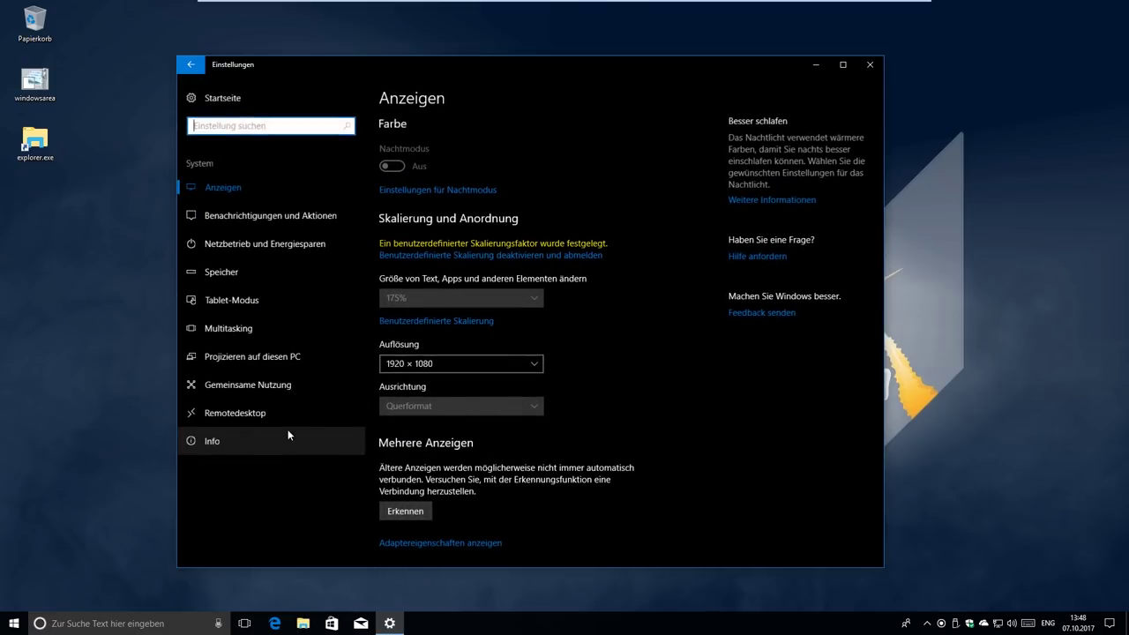
click(260, 416)
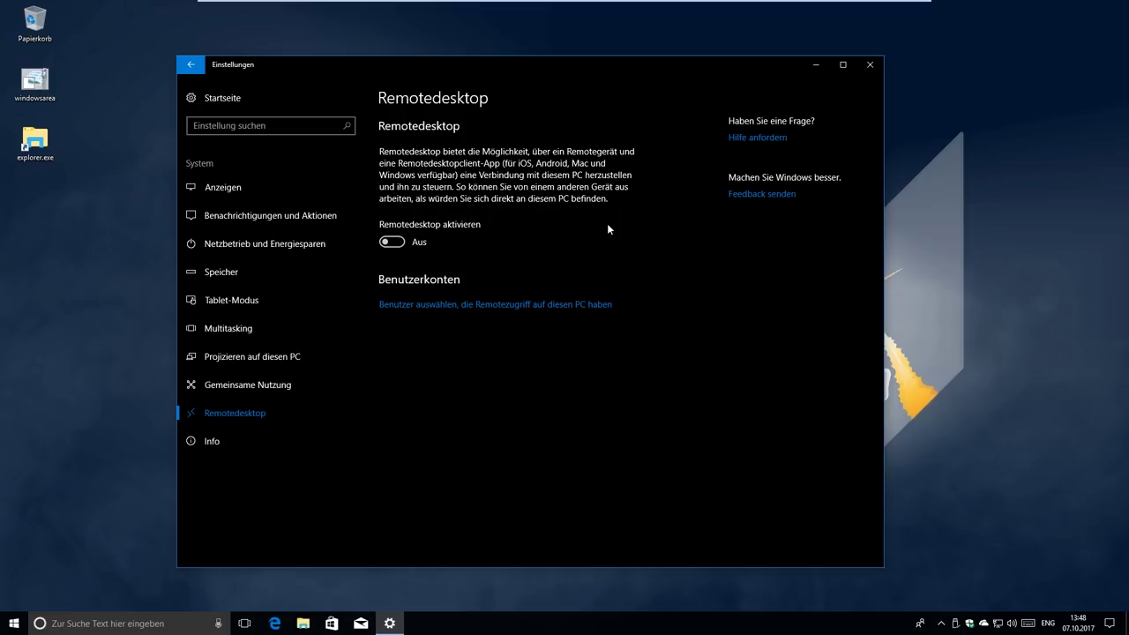
Step: Enable Remotedesktop and turn it off again, confirming both changes
click(393, 245)
click(624, 347)
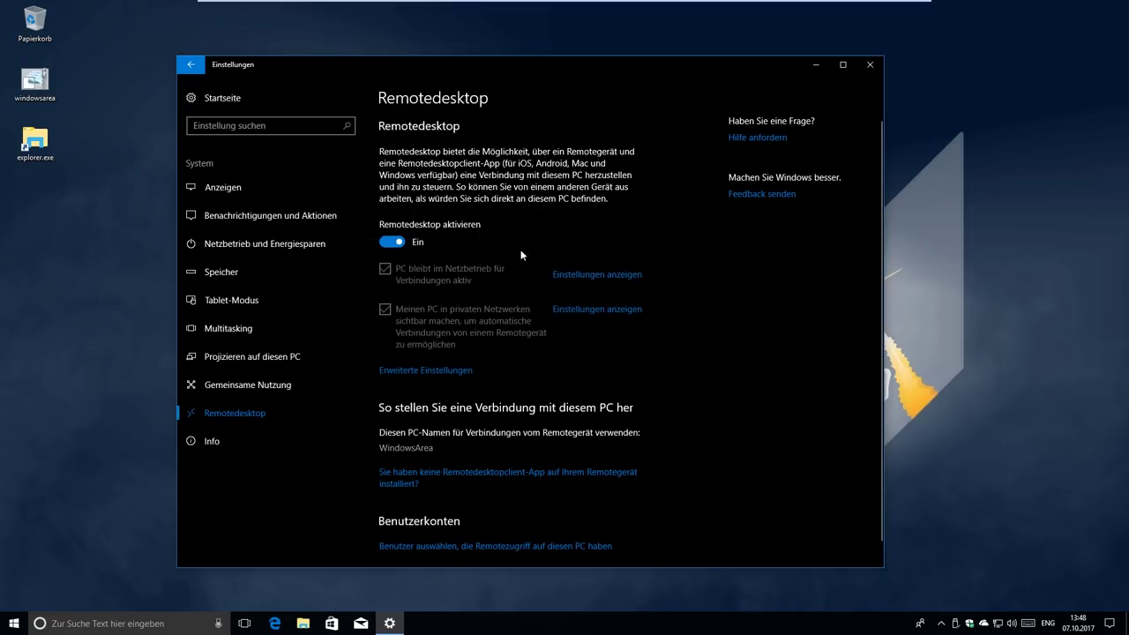
click(394, 242)
key(Return)
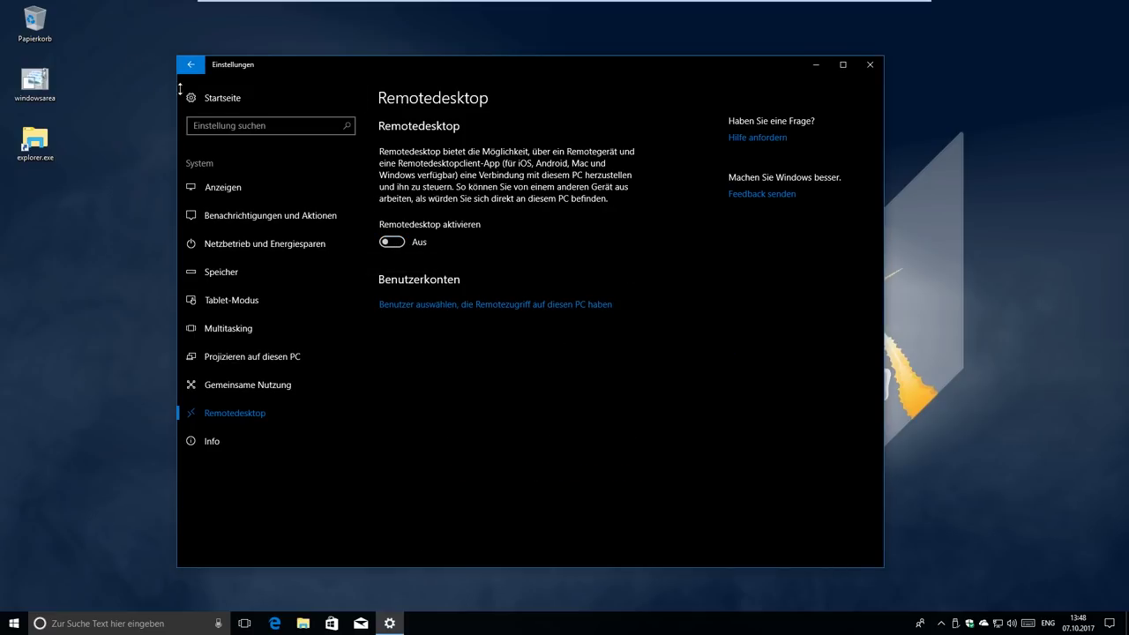
Step: View the Speicheroptimierung options under Freigeben von Speicherplatz ändern and return to the Speicher page
click(304, 270)
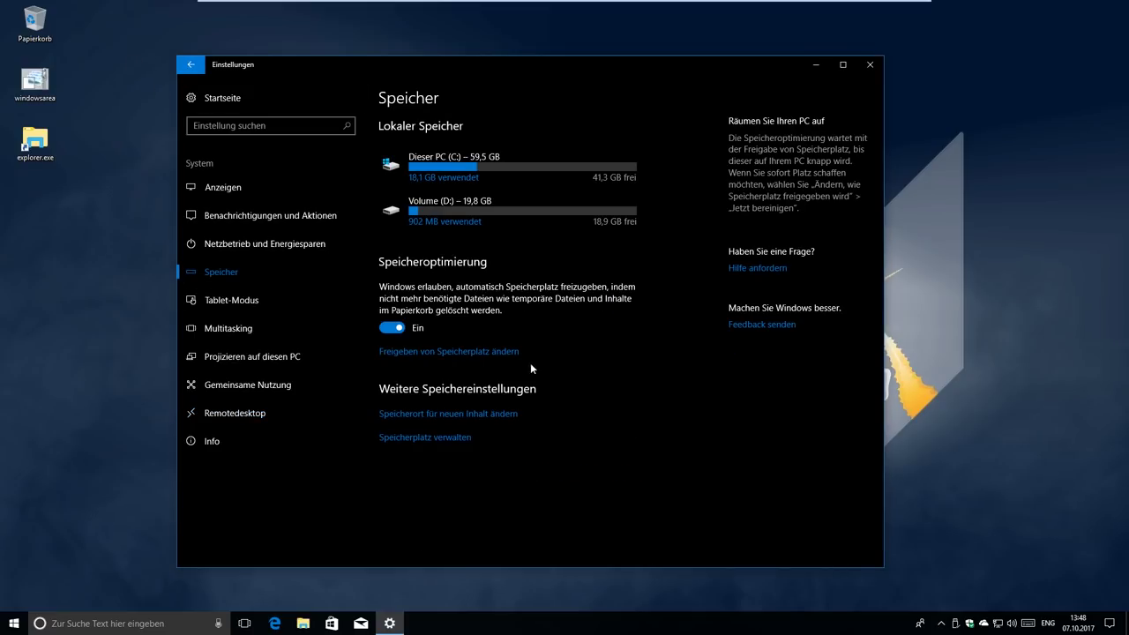
click(441, 353)
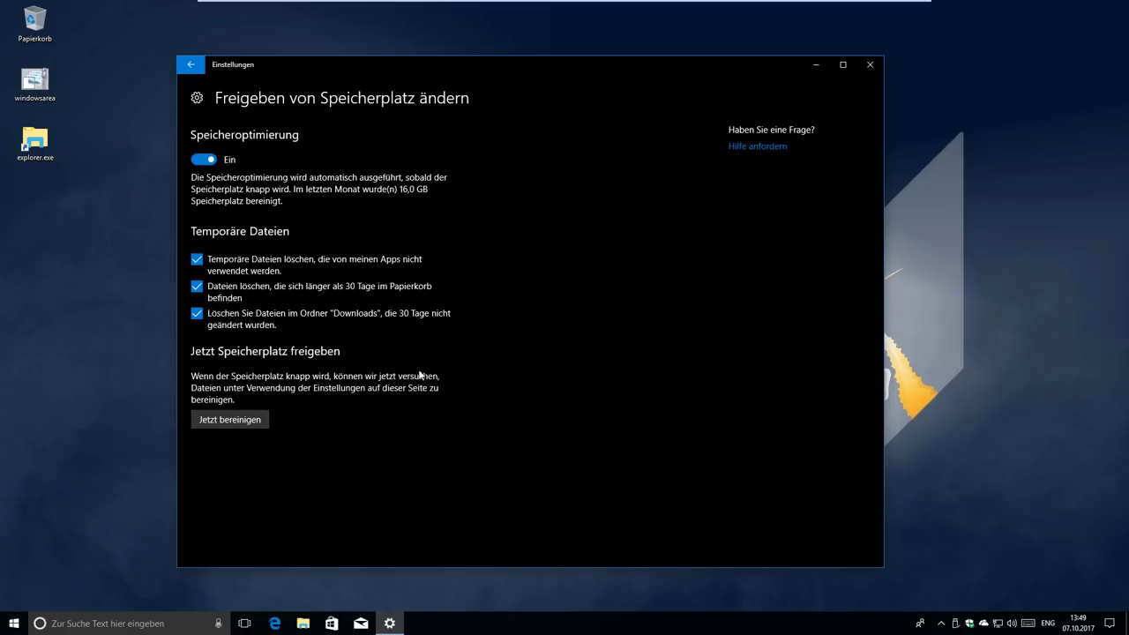
click(190, 64)
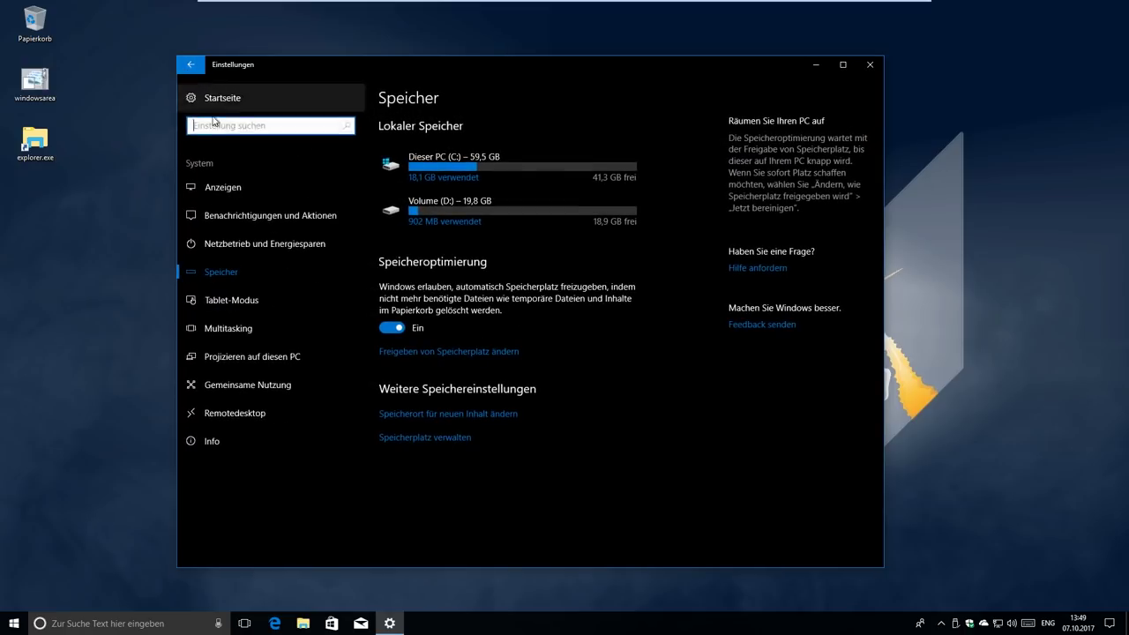
Step: Open the Ethernet usage details under Datennutzung in the Netzwerk und Internet settings and reset the usage statistics
click(190, 65)
click(679, 232)
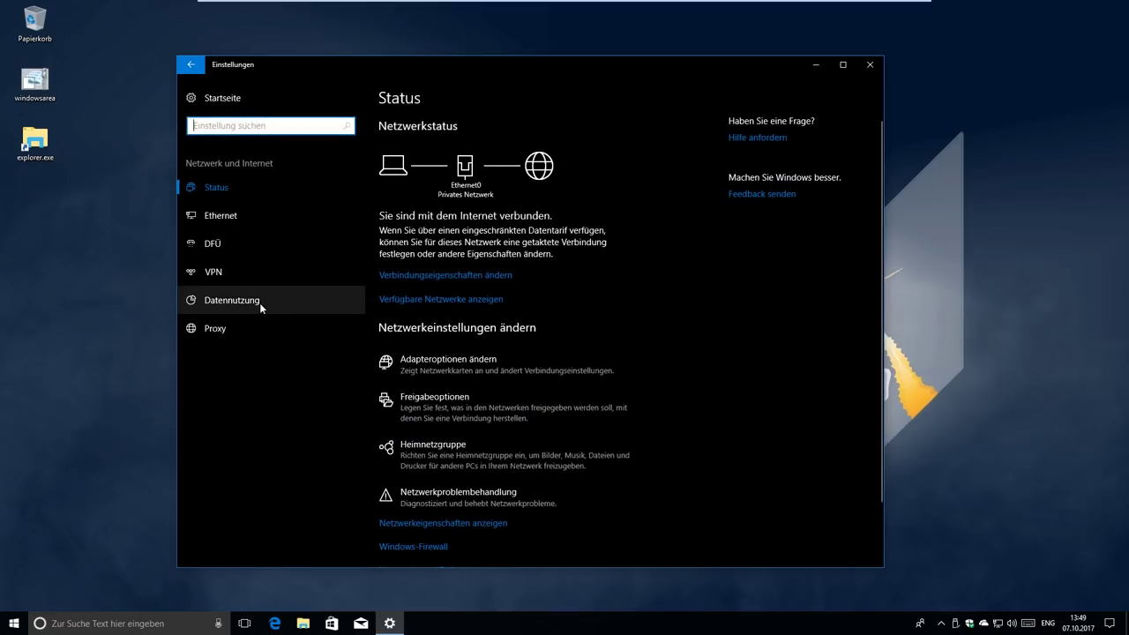
click(259, 302)
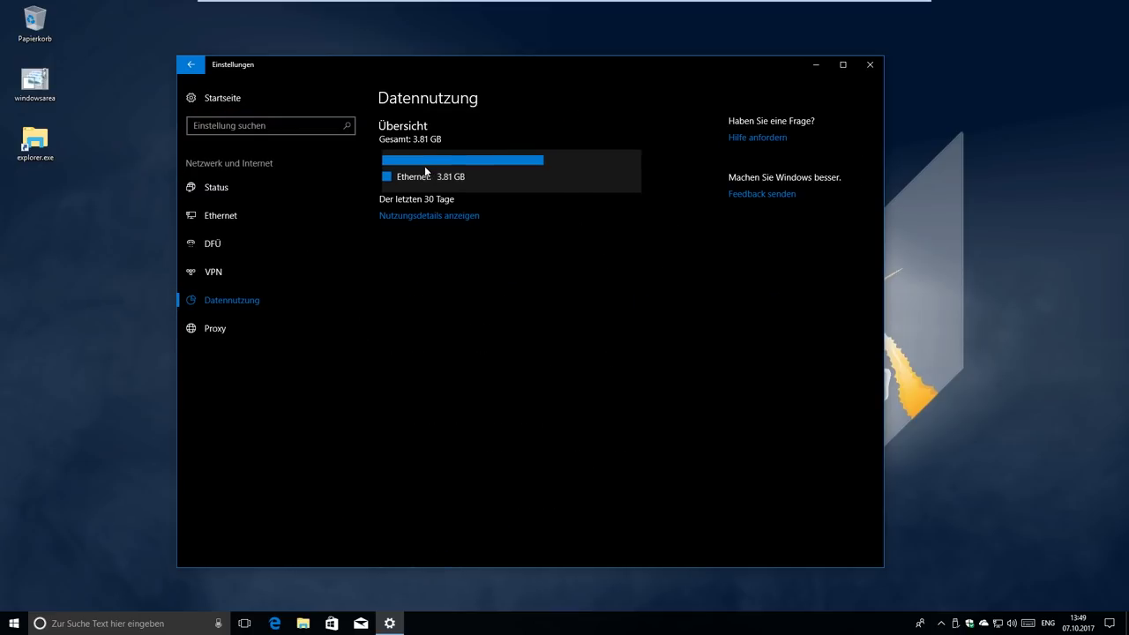
click(426, 175)
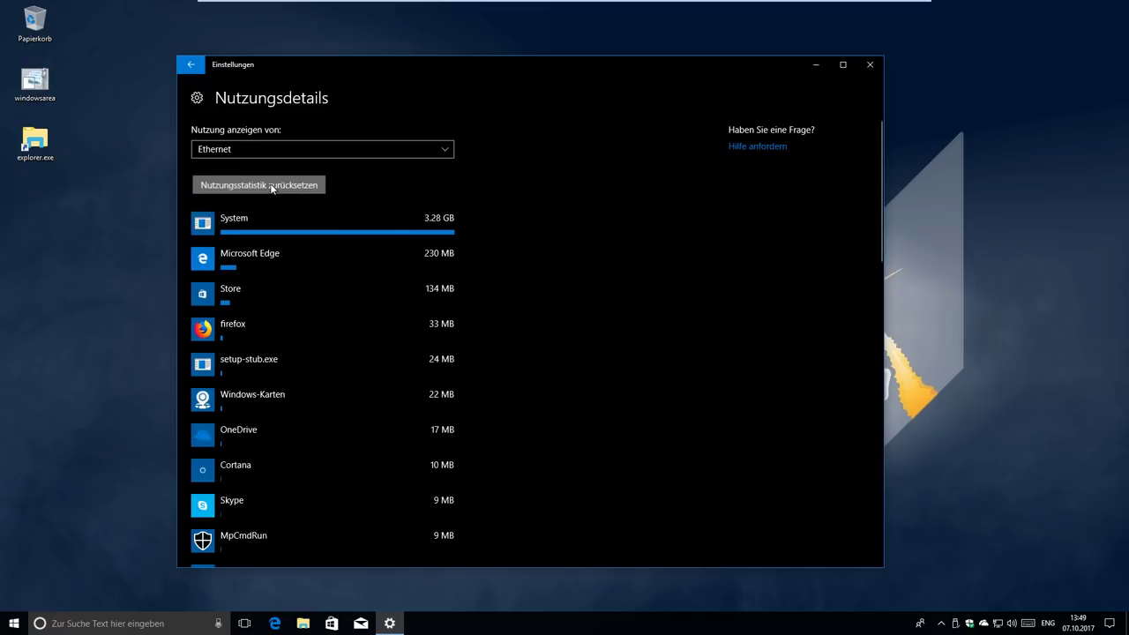
click(274, 188)
click(260, 275)
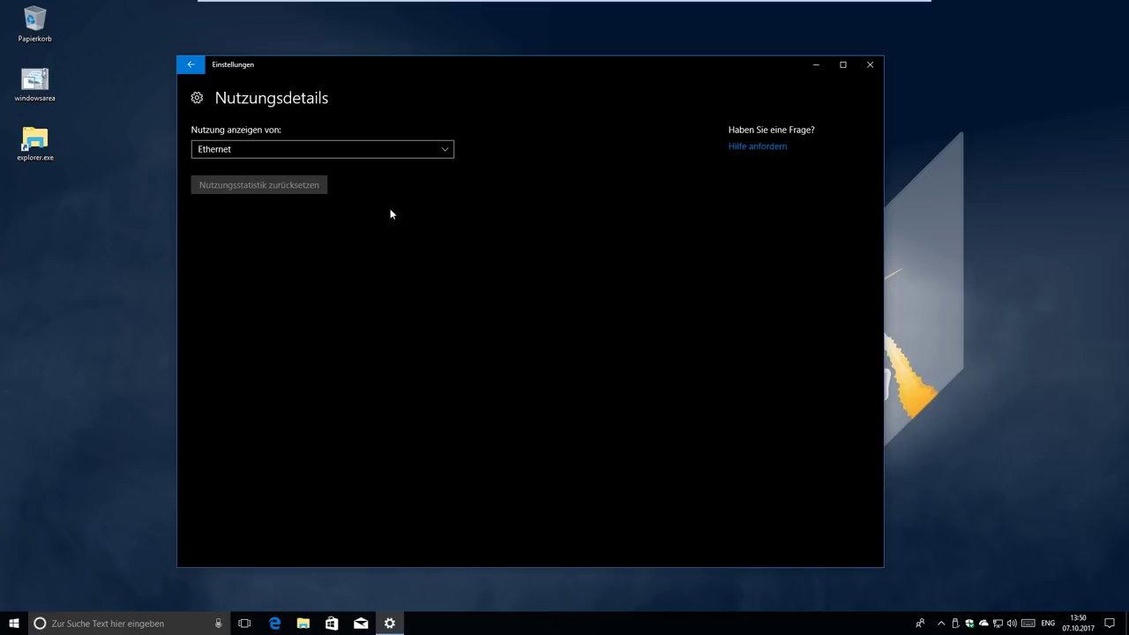
Step: Open the Anmeldeoptionen page under Konten, review its Datenschutz section and return to the settings overview
click(193, 69)
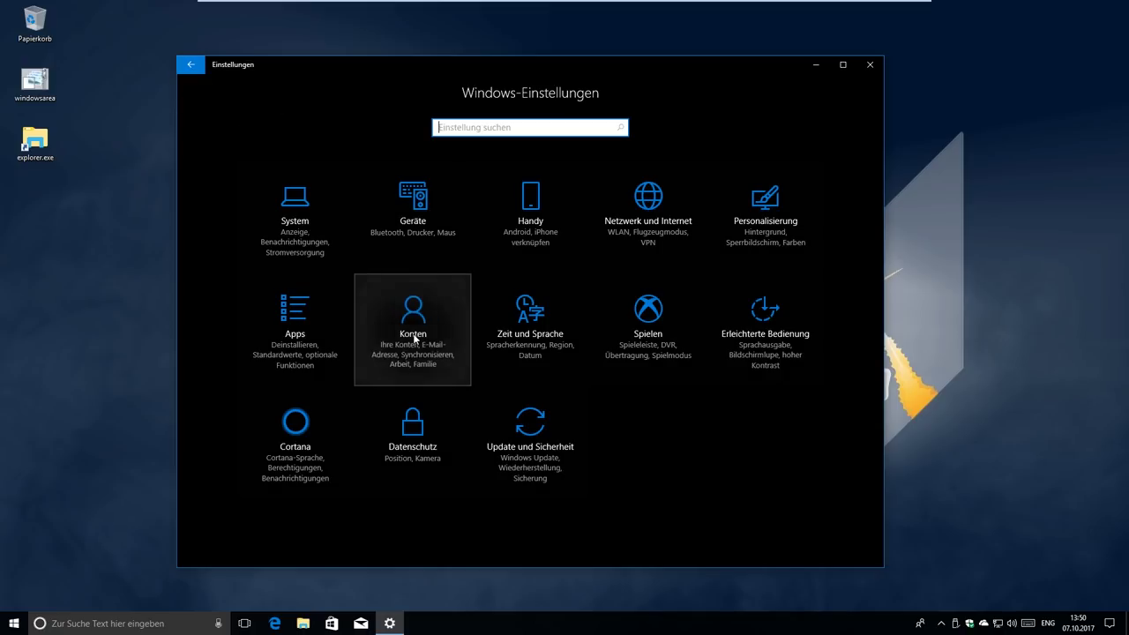
click(413, 333)
click(305, 215)
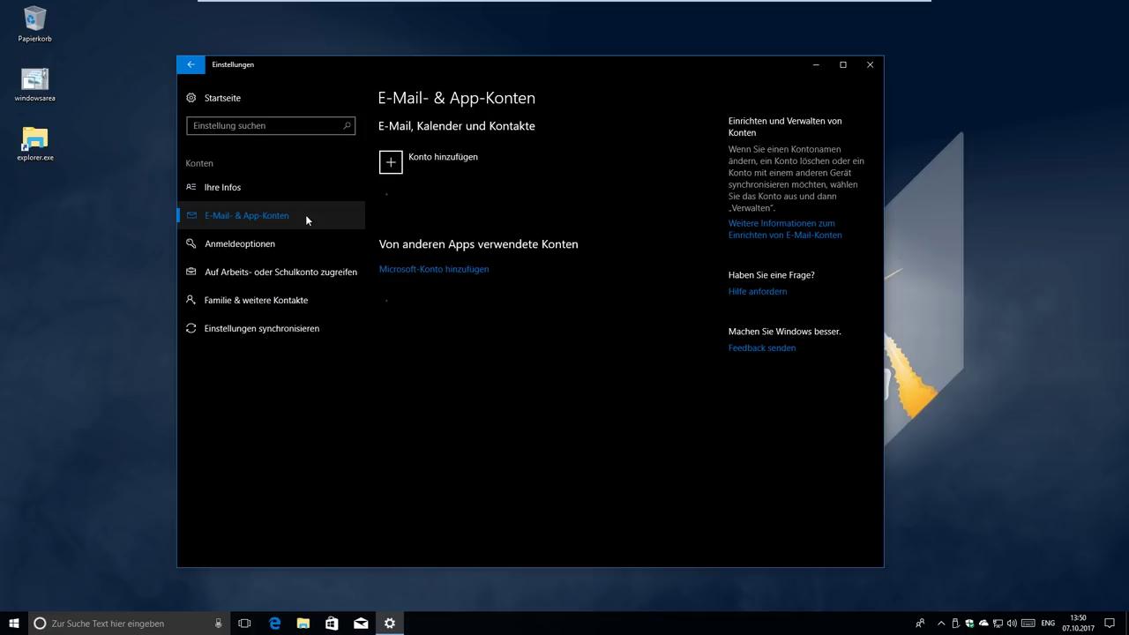
click(284, 252)
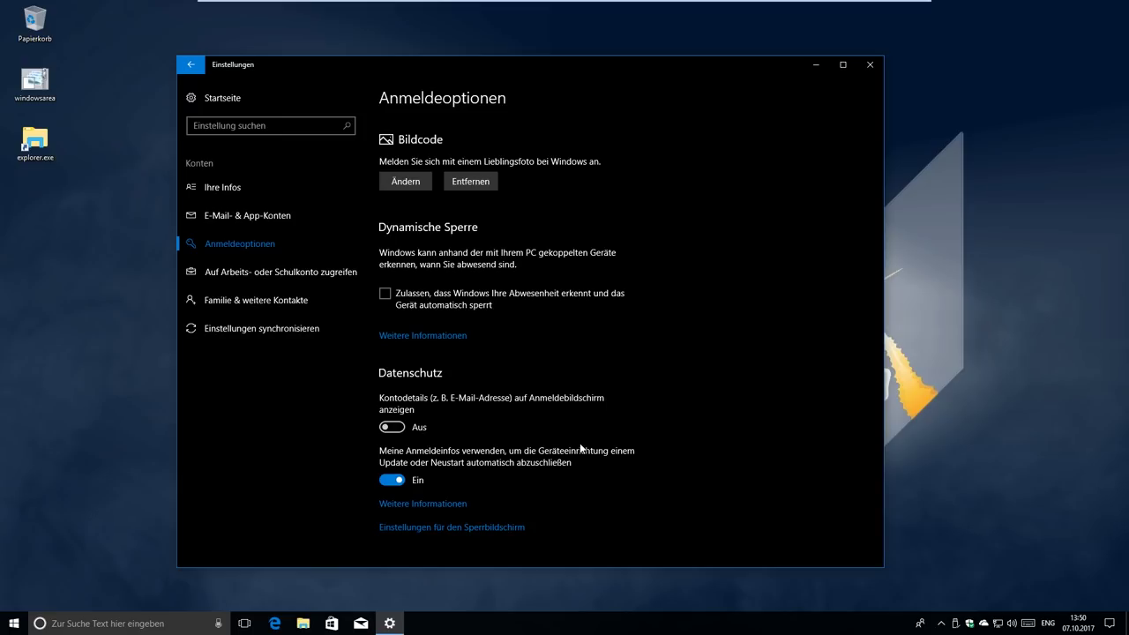
scroll(615, 392, up, 3)
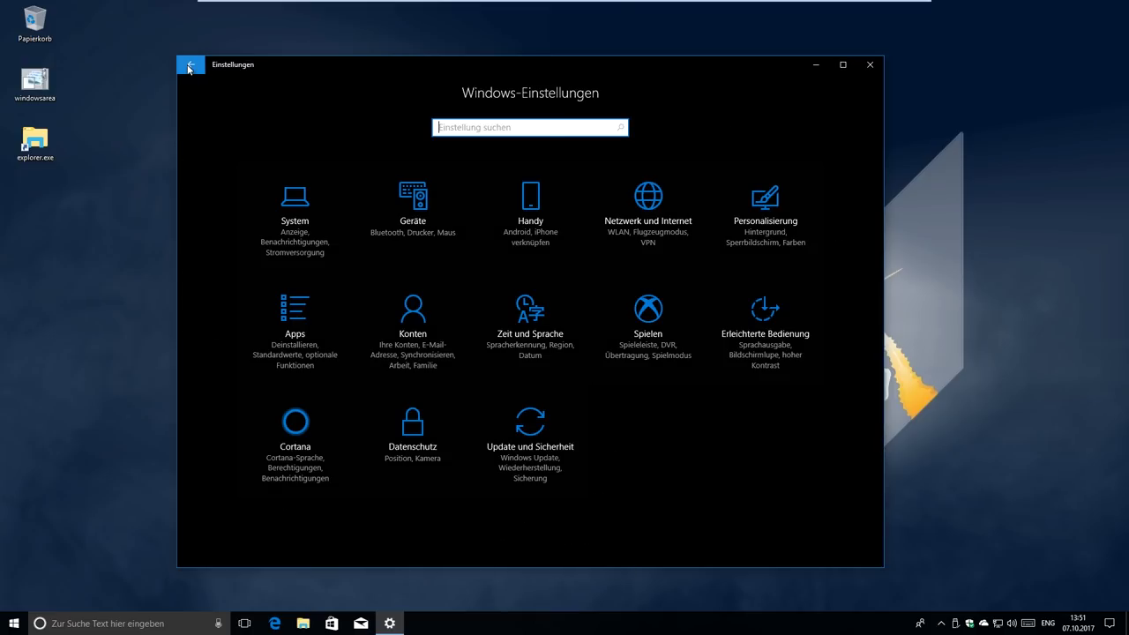
Step: Open the Erweiterte Optionen of the Übermittlungsoptimierung for Windows Update under Update und Sicherheit
click(535, 399)
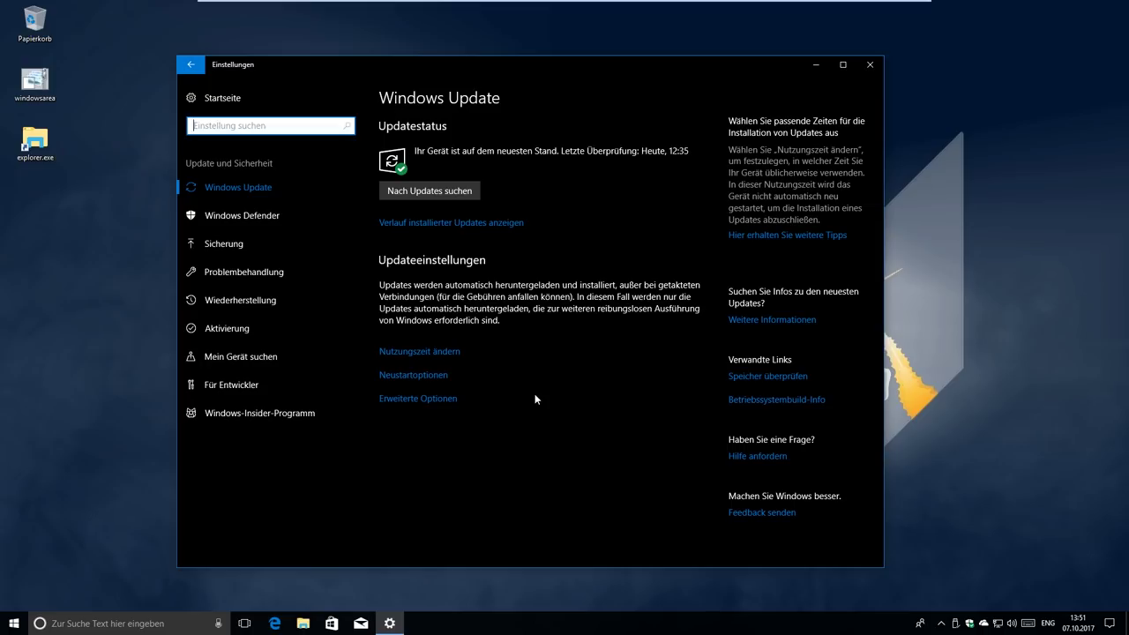
mouse_move(711, 4)
drag(393, 68, 424, 63)
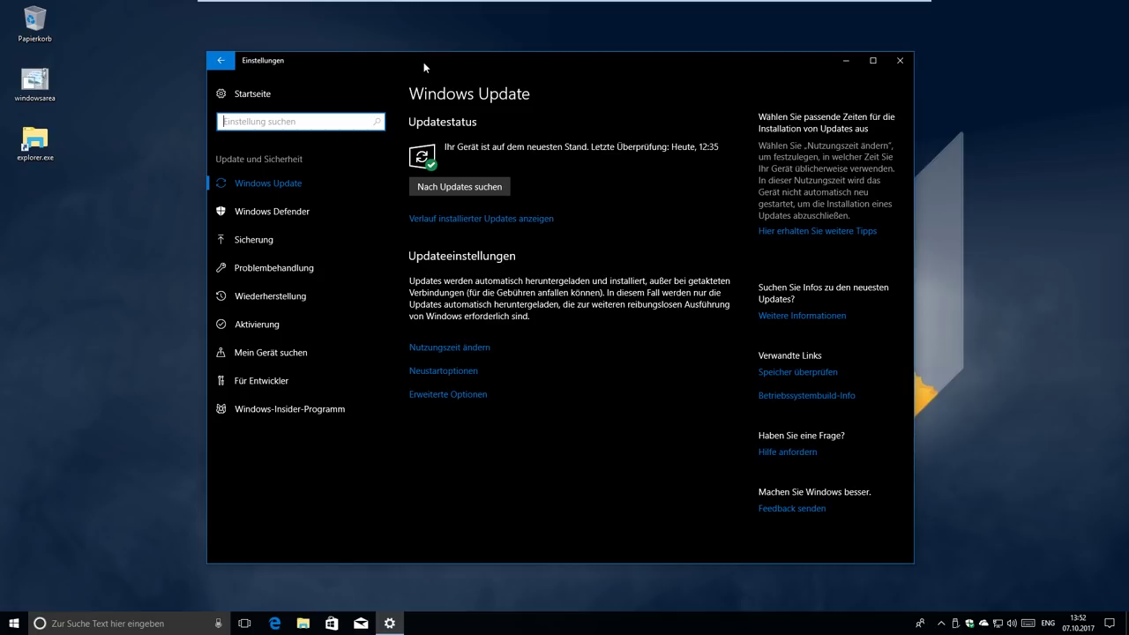
click(463, 397)
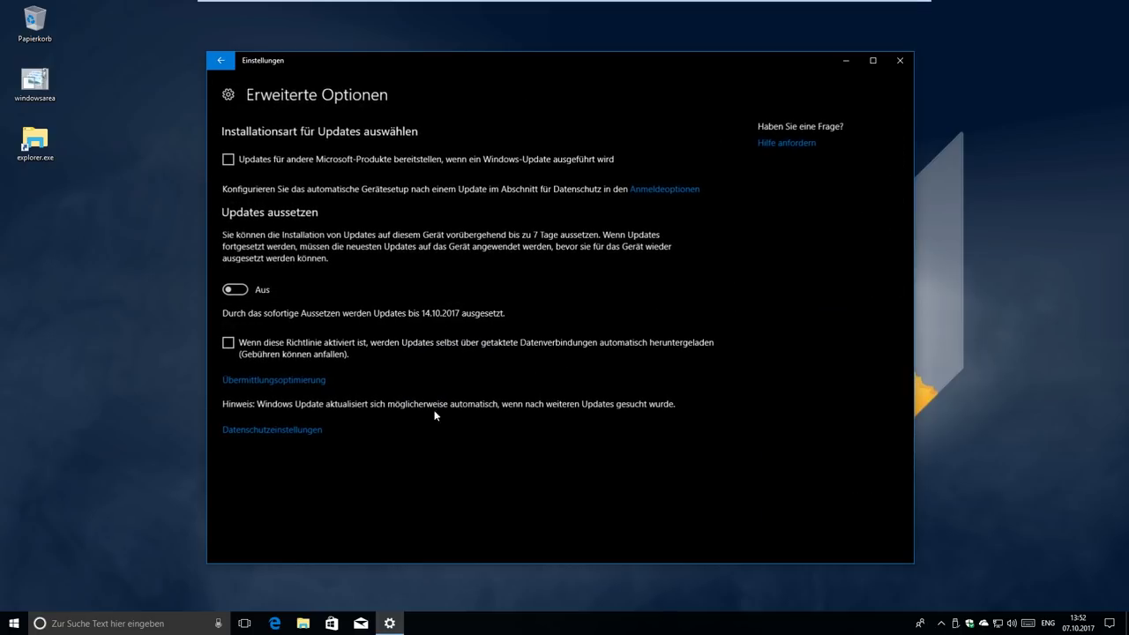
click(263, 384)
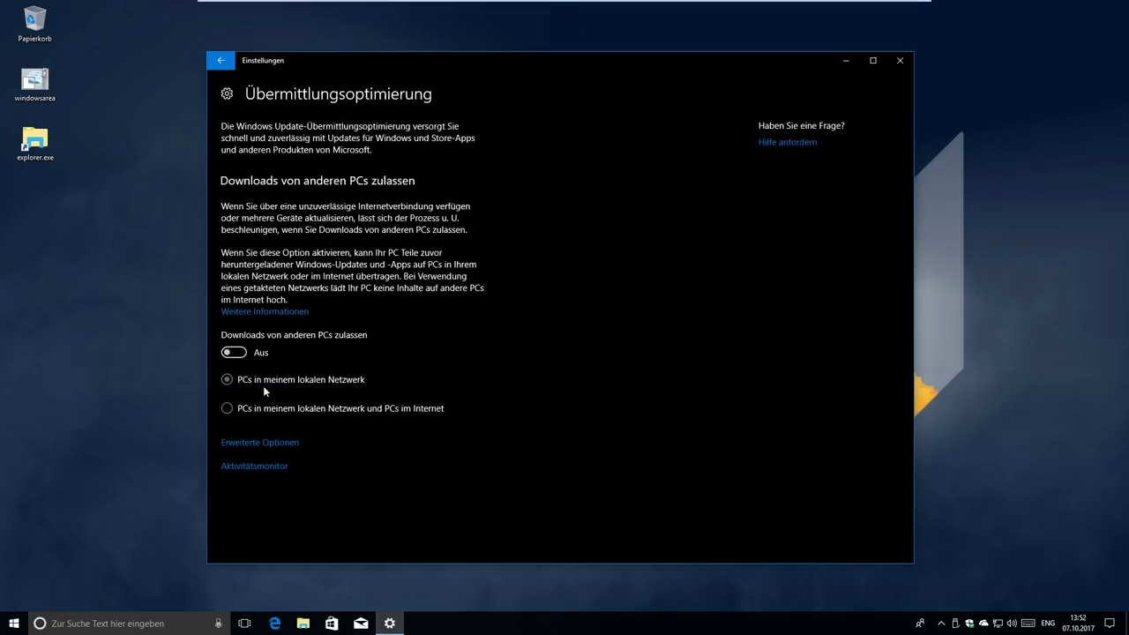
click(284, 443)
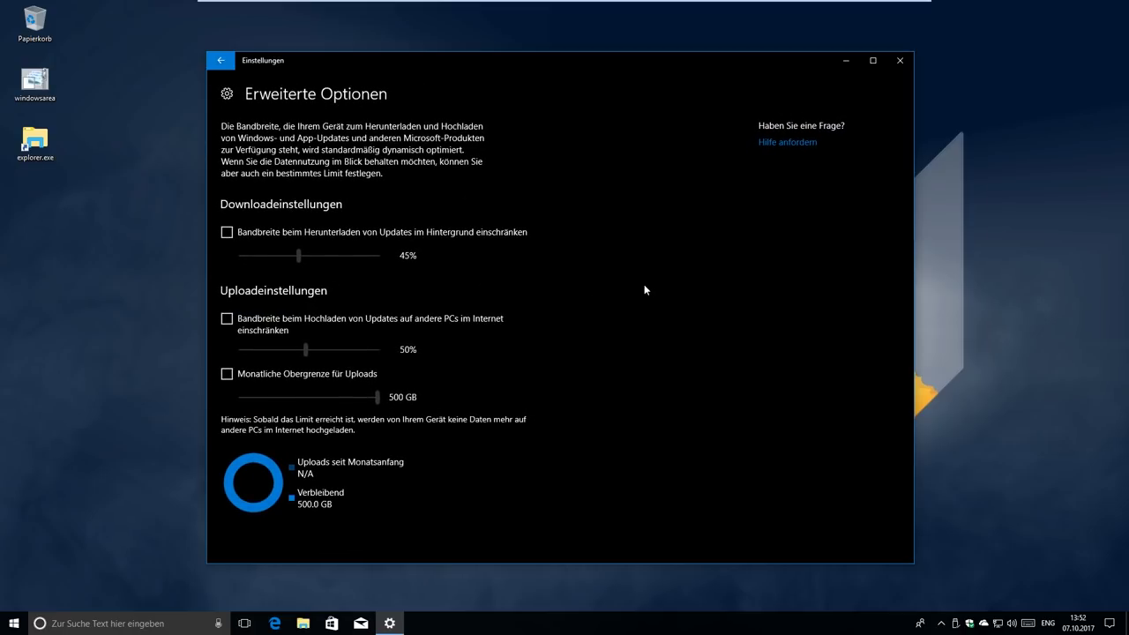
Step: Enable and disable the background download bandwidth limit, and do the same with the upload bandwidth limit
click(247, 237)
mouse_move(297, 256)
mouse_down()
mouse_move(234, 257)
mouse_move(400, 262)
mouse_move(234, 268)
mouse_move(252, 257)
mouse_move(296, 263)
mouse_up()
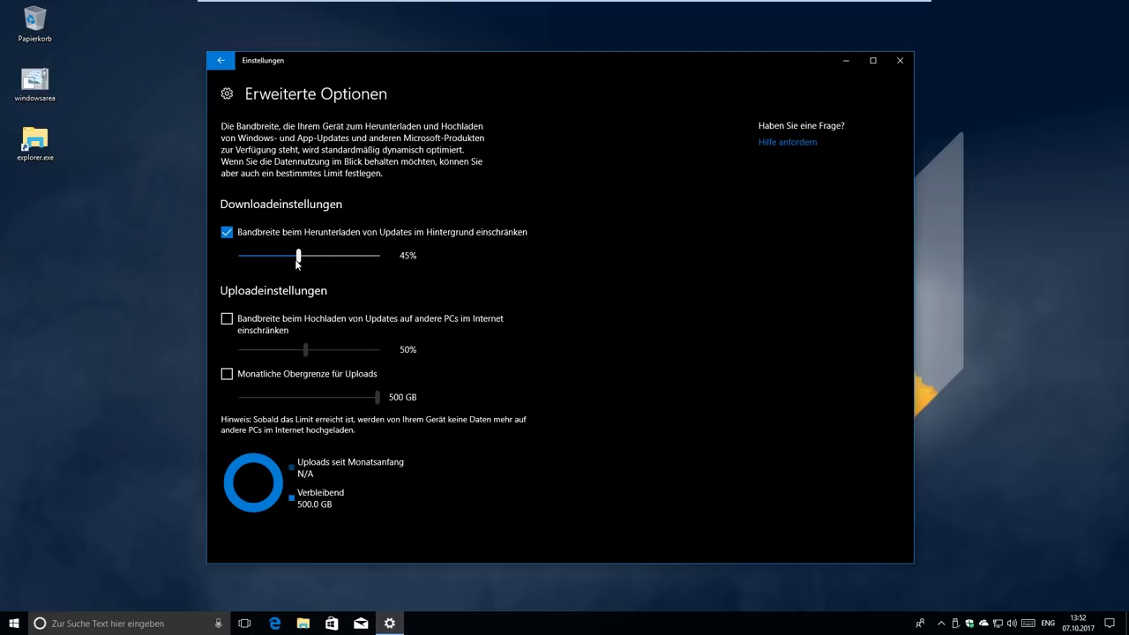
click(310, 231)
click(304, 319)
click(299, 321)
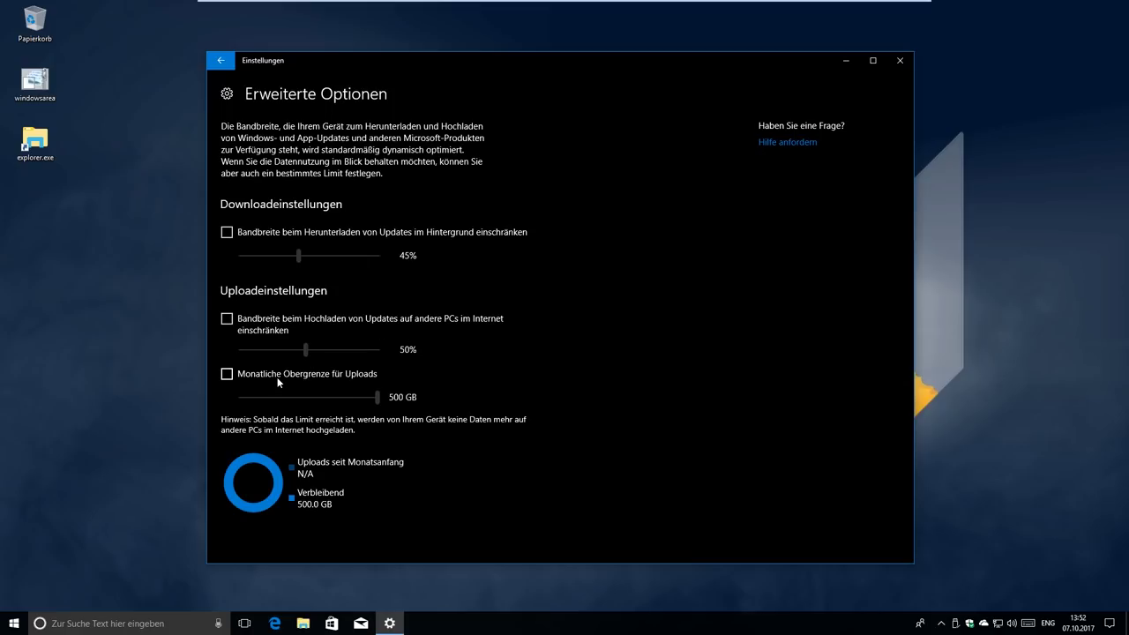
Step: Return to Übermittlungsoptimierung, reopen its Erweiterte Optionen, and turn Monatliche Obergrenze für Uploads on and off again
click(221, 60)
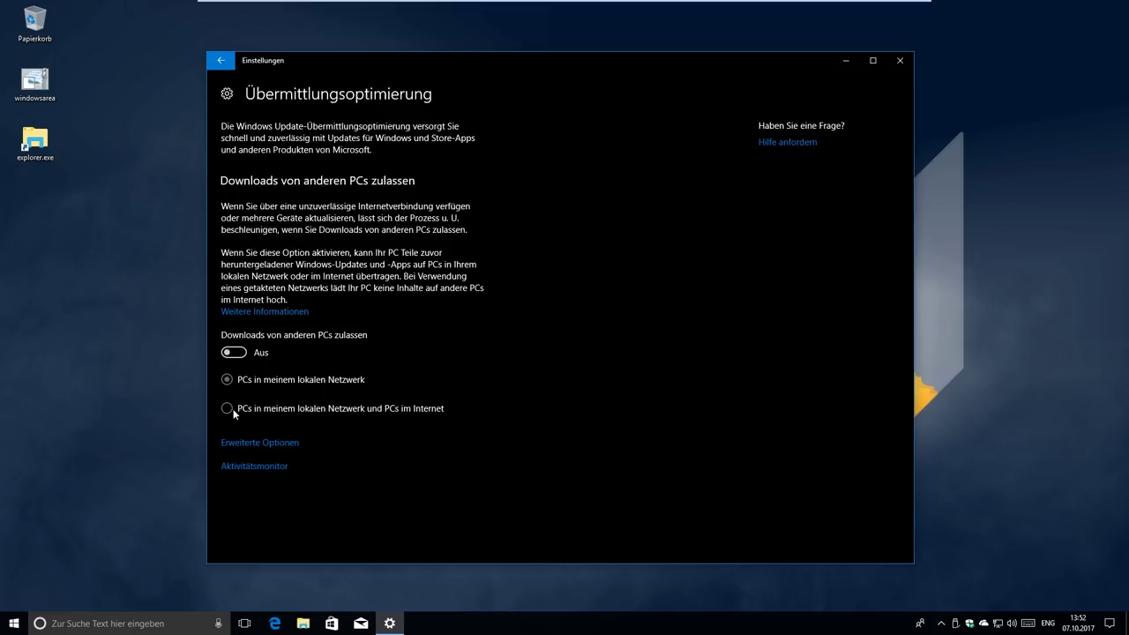
click(260, 442)
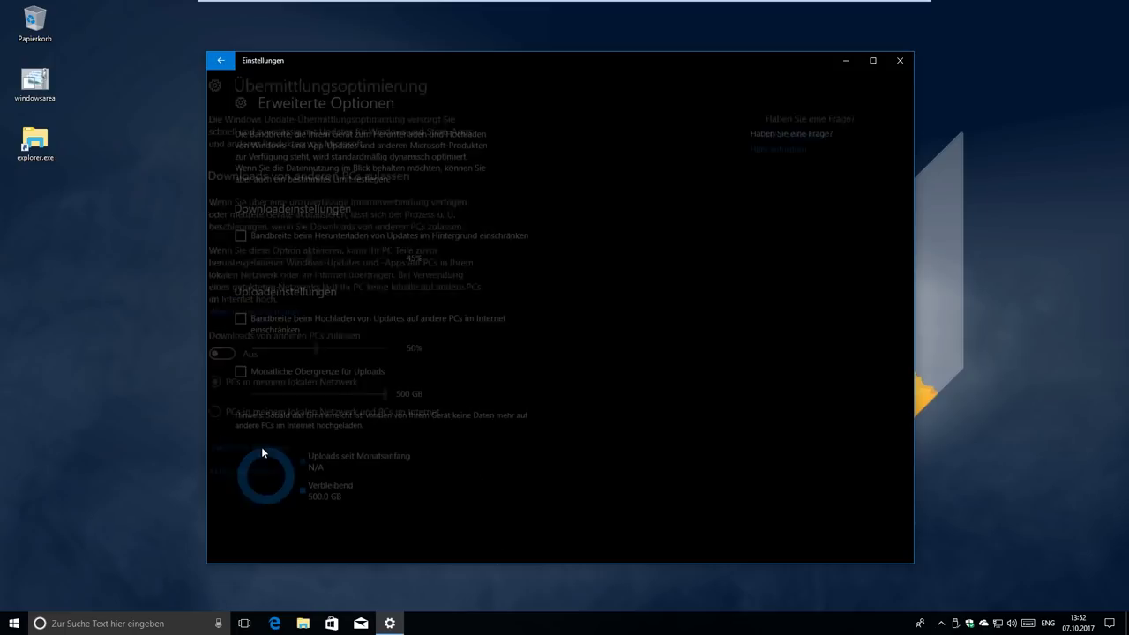
click(325, 379)
mouse_move(376, 399)
mouse_down()
mouse_move(239, 402)
mouse_move(377, 397)
mouse_up()
click(326, 375)
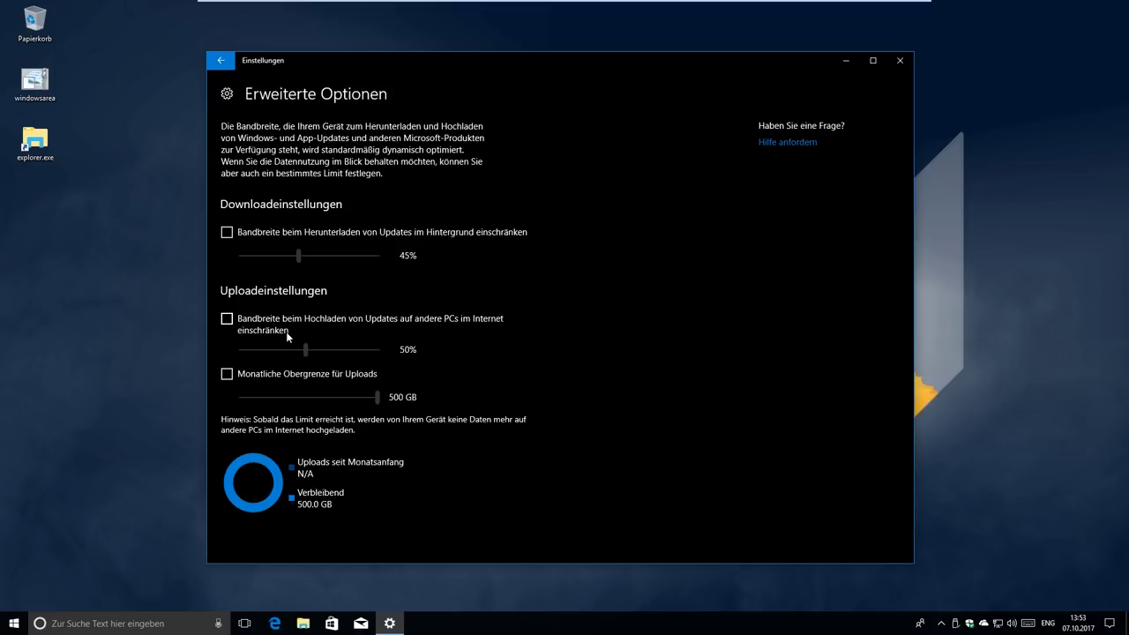
Step: View the download and upload statistics in the Aktivitätsmonitor and return to the Windows Update page
click(221, 60)
click(250, 468)
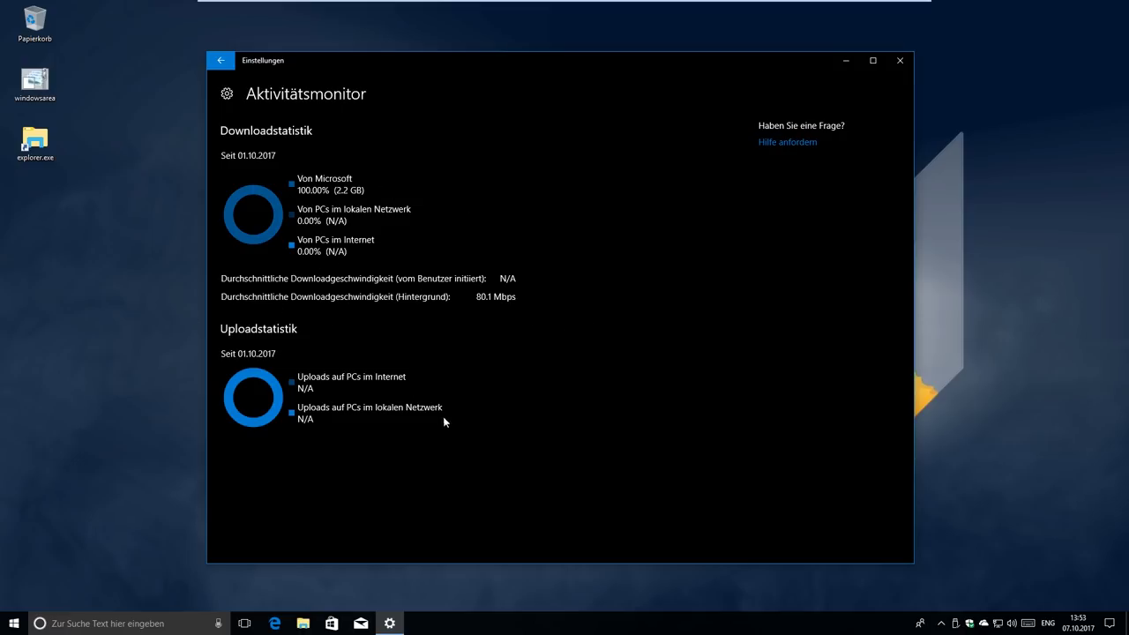
click(225, 60)
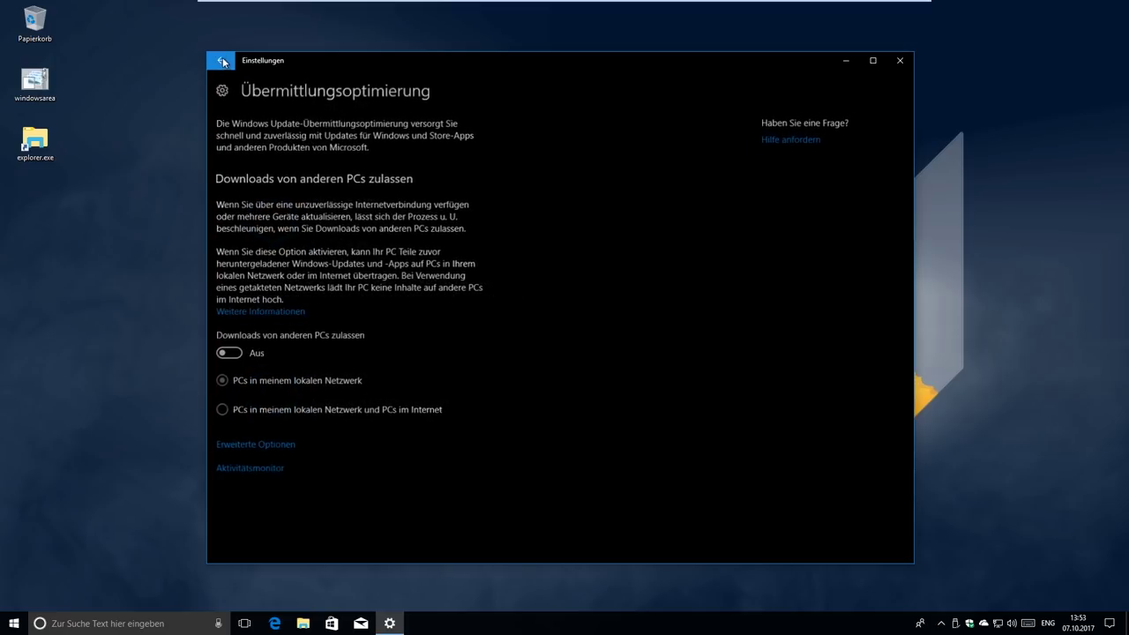
click(220, 63)
click(220, 62)
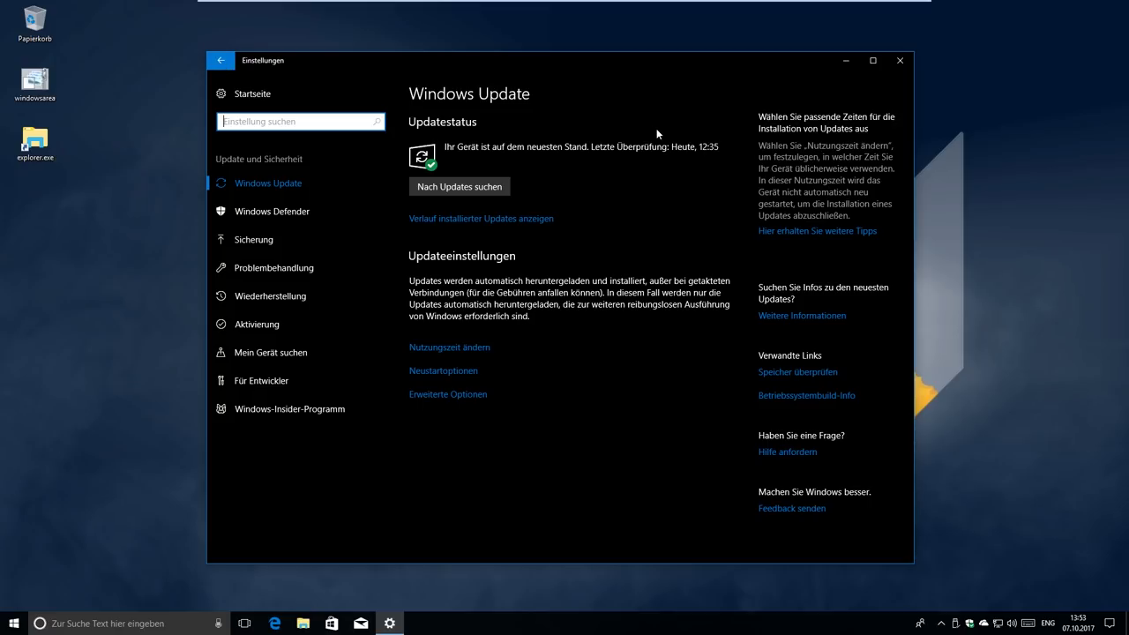
Step: Open the Bildschirmlupe page under Erleichterte Bedienung and look through all its options
click(231, 64)
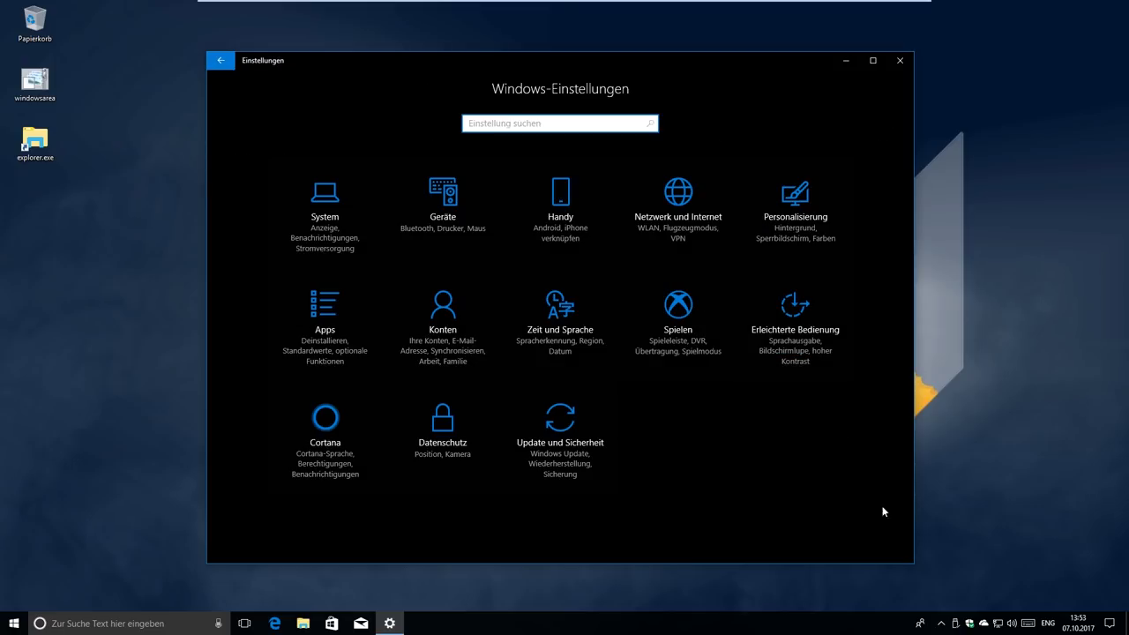
click(814, 329)
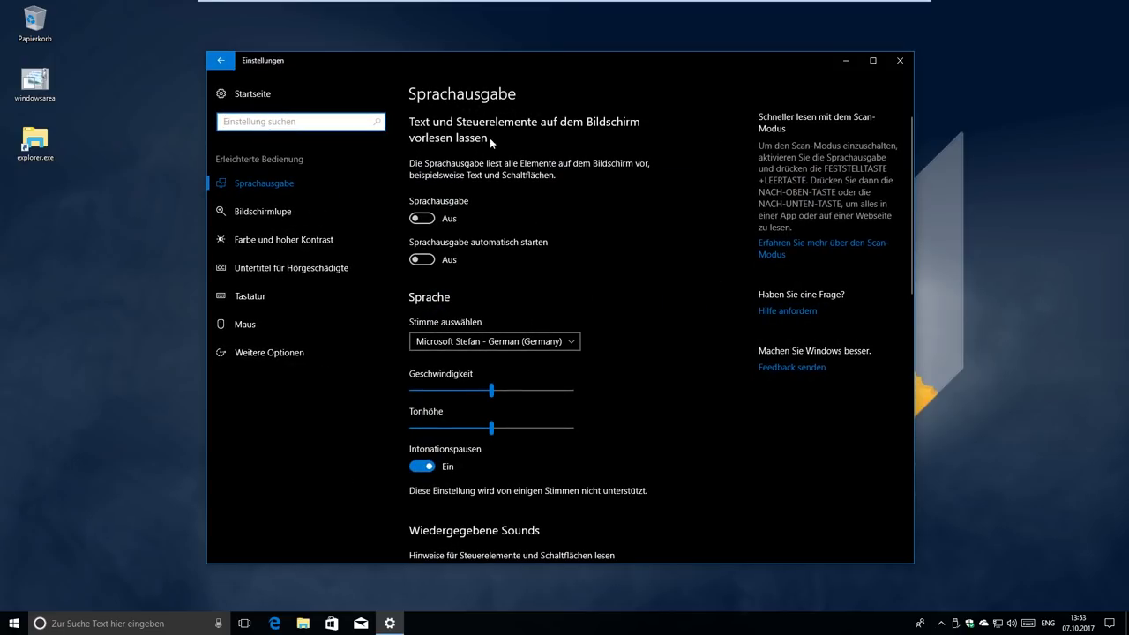
click(255, 208)
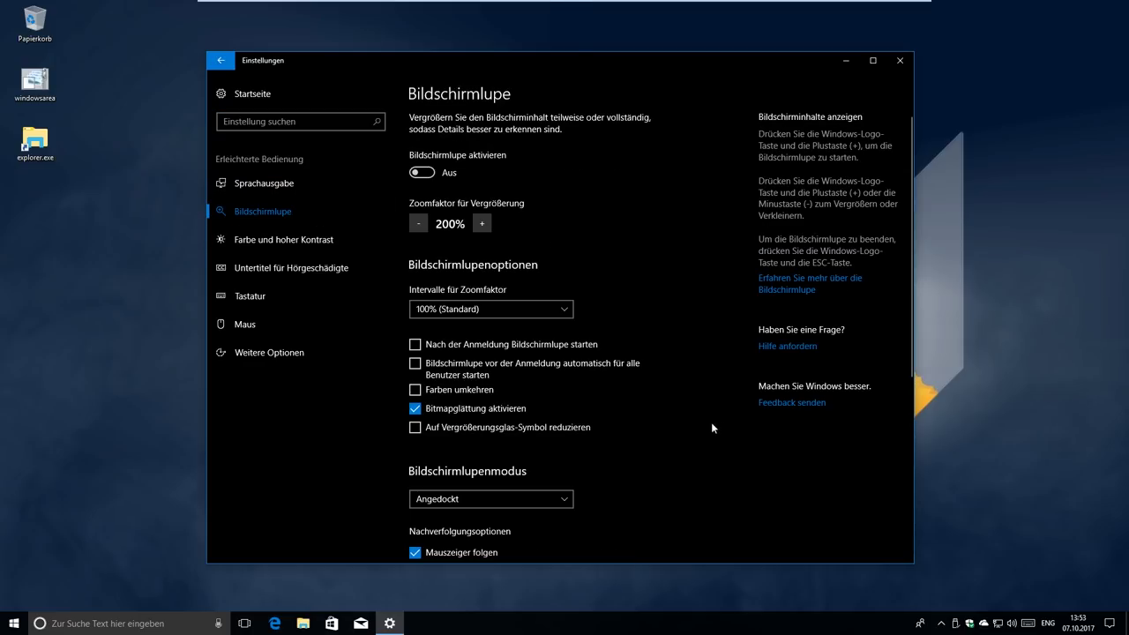
scroll(764, 406, down, 5)
scroll(706, 406, up, 5)
scroll(653, 516, down, 5)
click(476, 523)
scroll(494, 521, down, 1)
scroll(533, 472, up, 6)
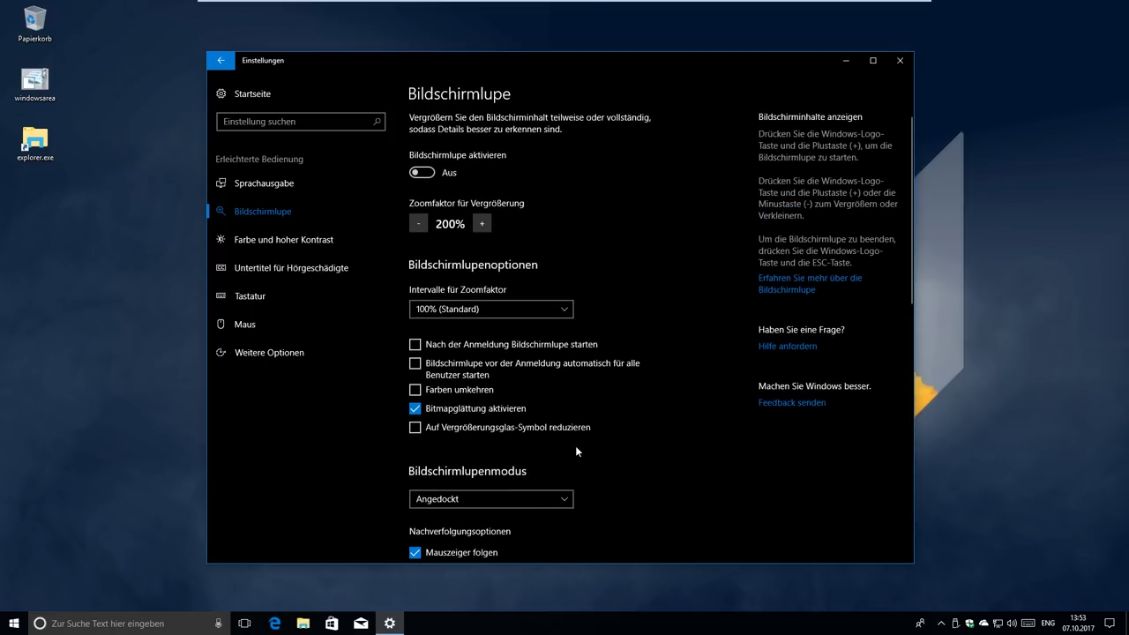
Step: Turn on the Umkehren colour filter under Farbe und hoher Kontrast and view Dieser PC in Explorer with it
click(338, 238)
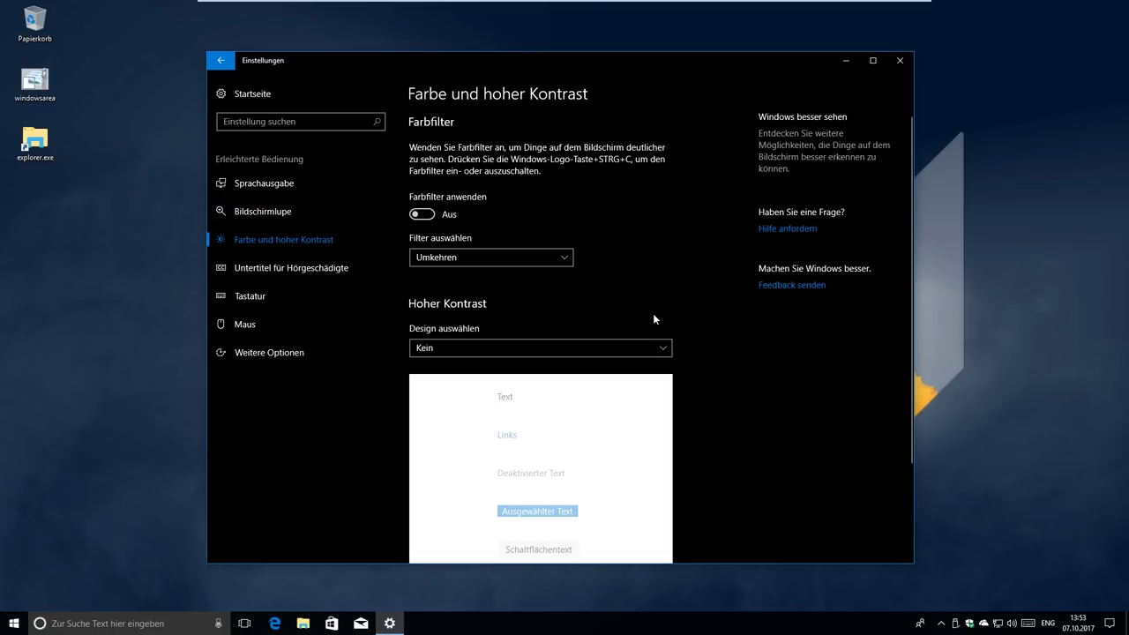
click(423, 214)
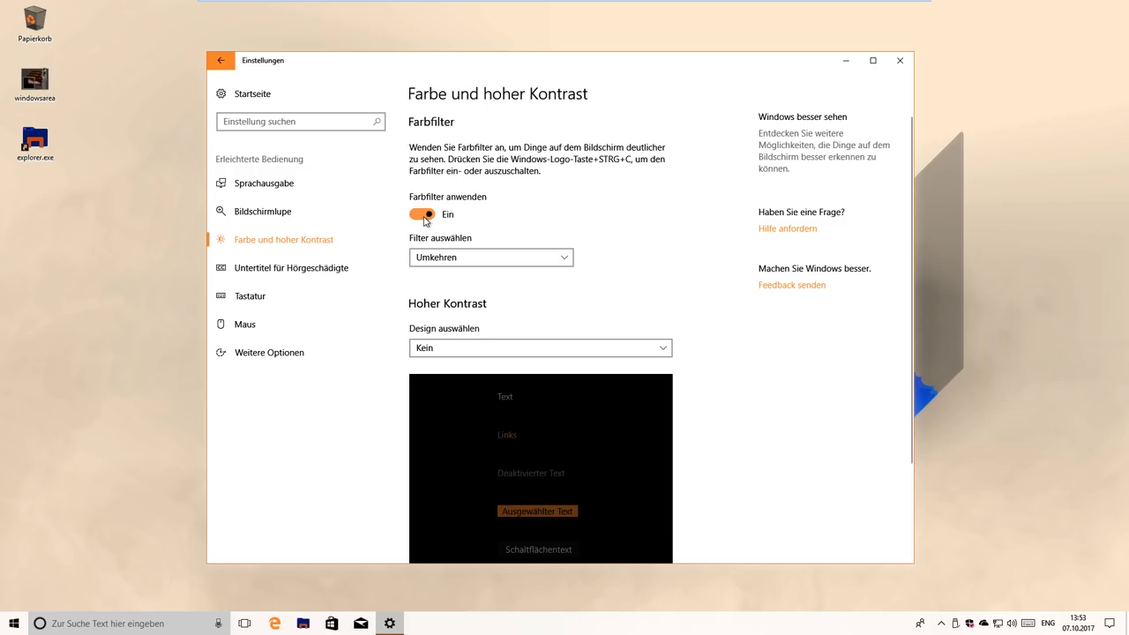
click(303, 622)
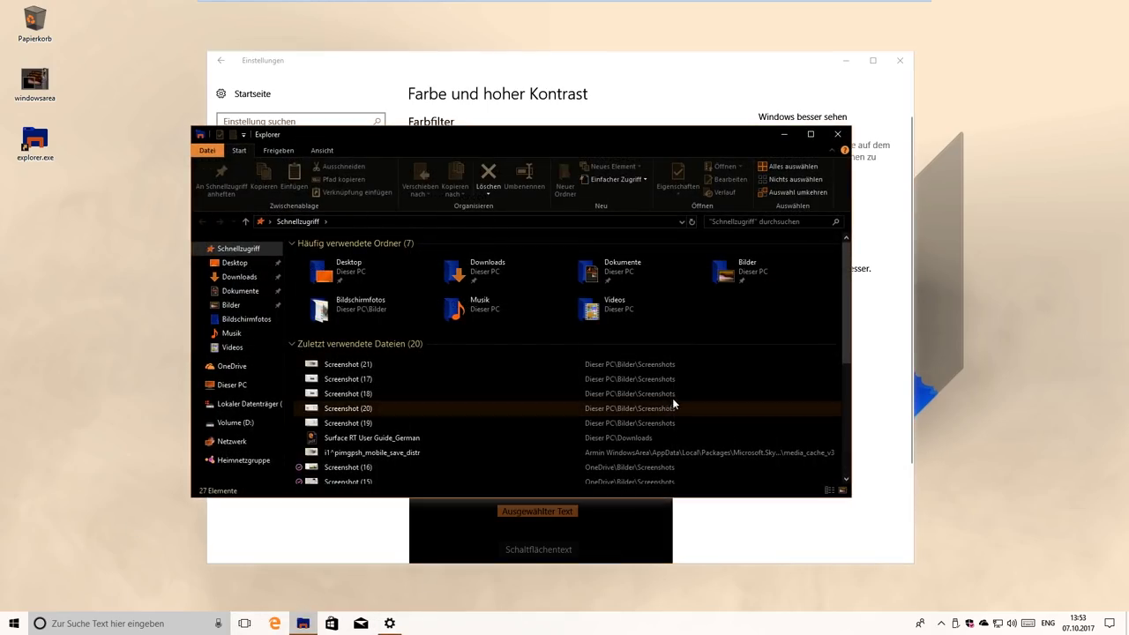
click(273, 383)
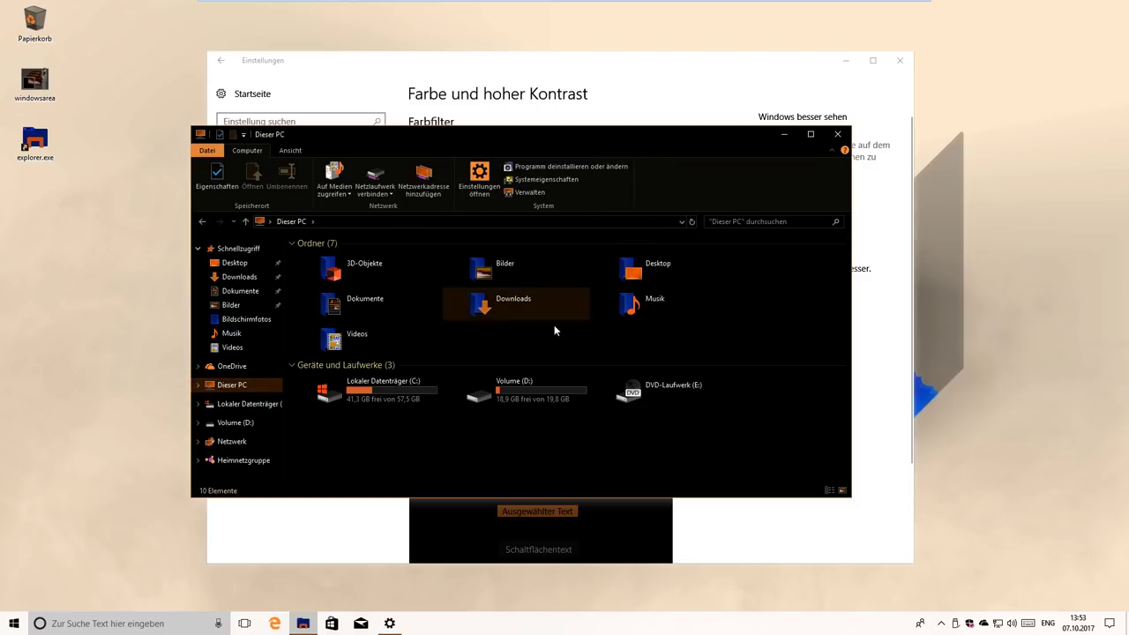
click(838, 134)
Step: View the Start menu's app list and the notification centre with the inverted colours
click(14, 623)
scroll(123, 500, down, 15)
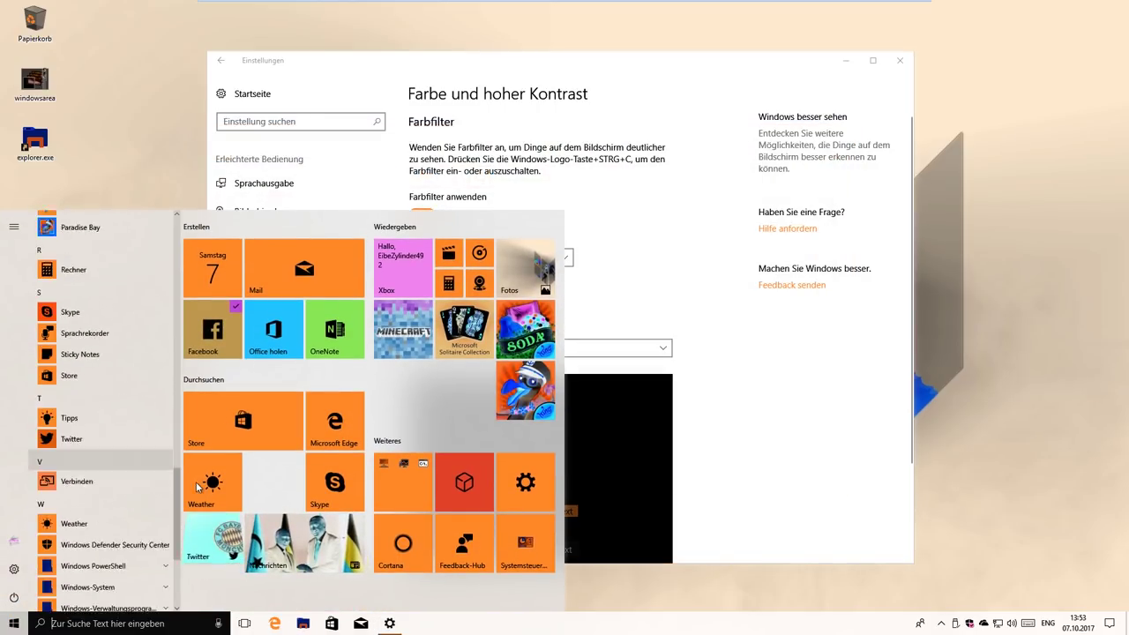
scroll(123, 499, up, 15)
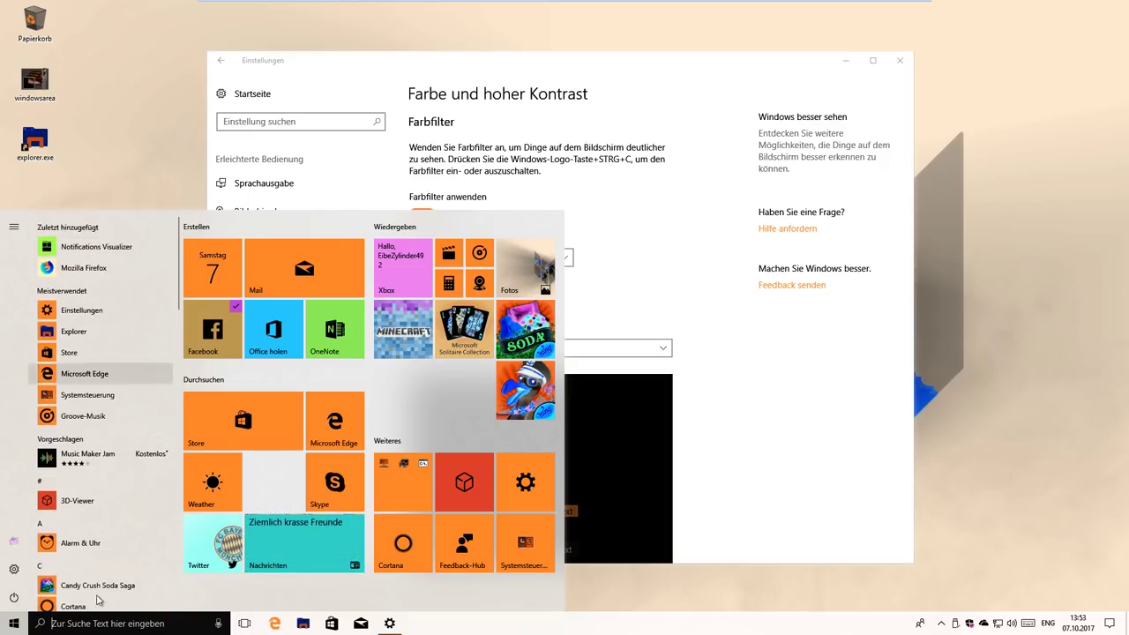
click(618, 268)
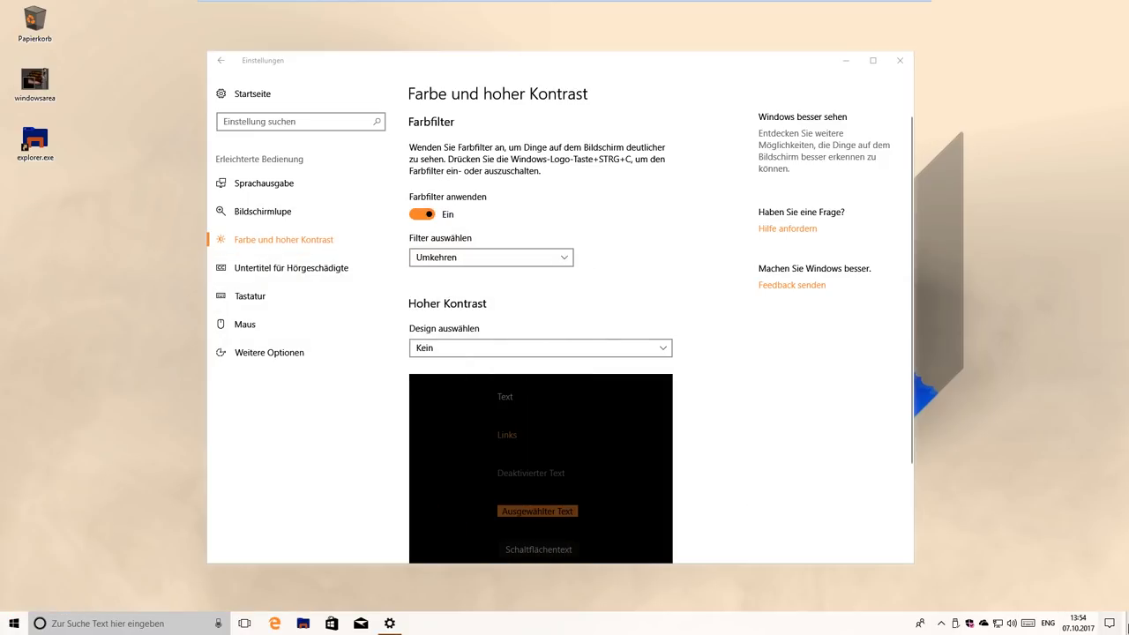
click(1110, 624)
click(636, 305)
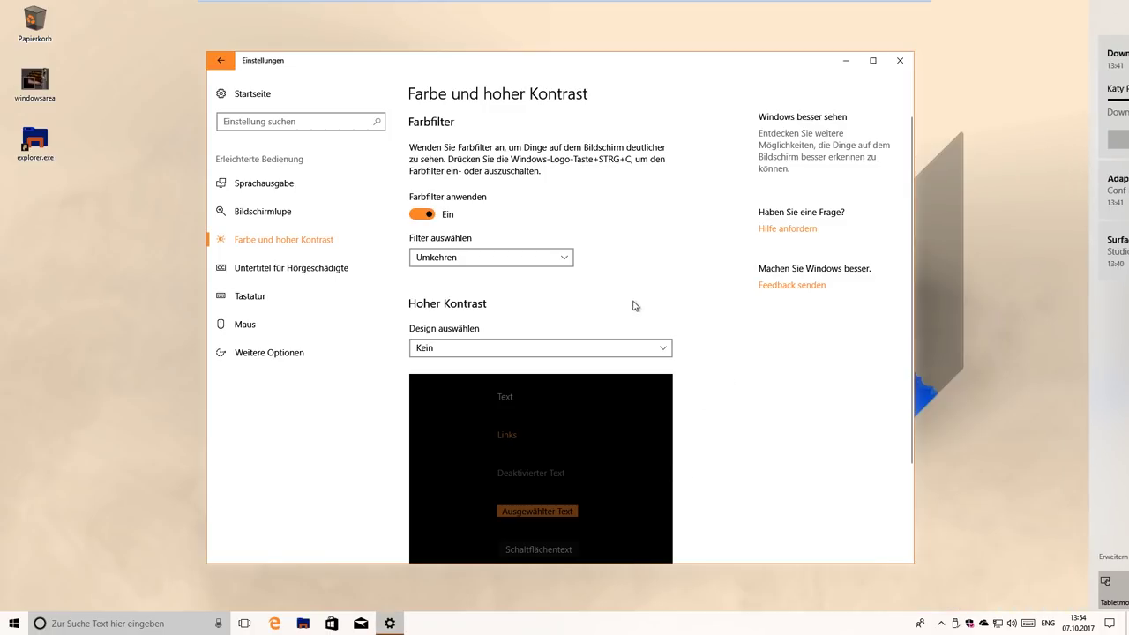
key(super+a)
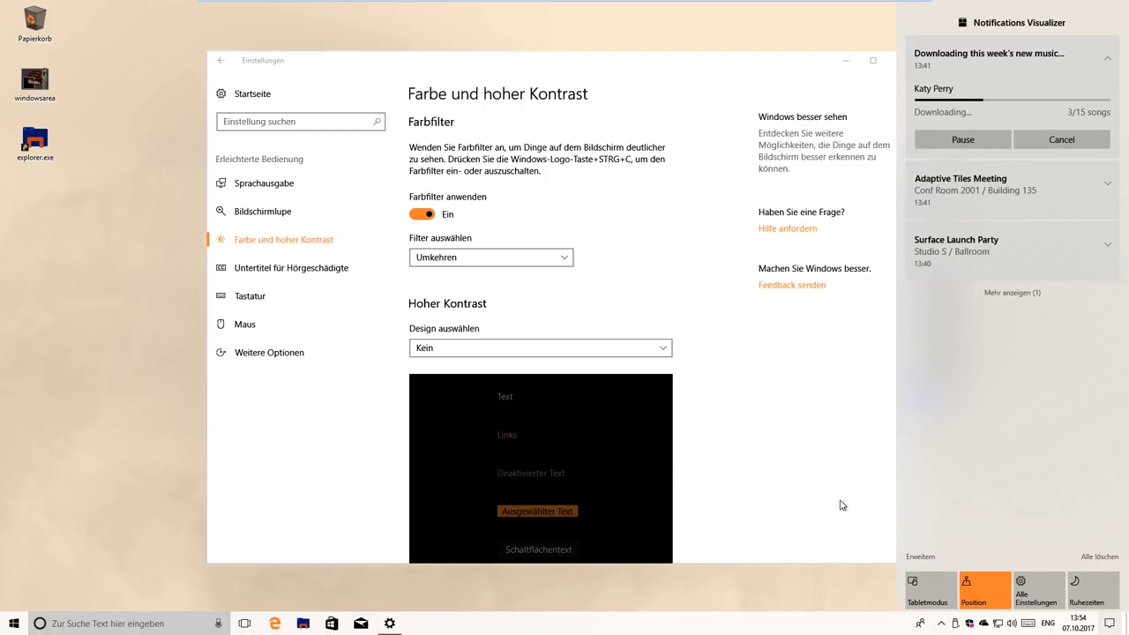
Step: Try out several colour filters in succession, including Blaublindheit
click(502, 242)
click(487, 258)
click(458, 265)
click(458, 264)
click(456, 240)
click(453, 261)
click(470, 330)
click(468, 259)
click(467, 279)
Step: Switch the colour filter to Umgekehrte Graustufe and preview the Start menu with it
click(456, 262)
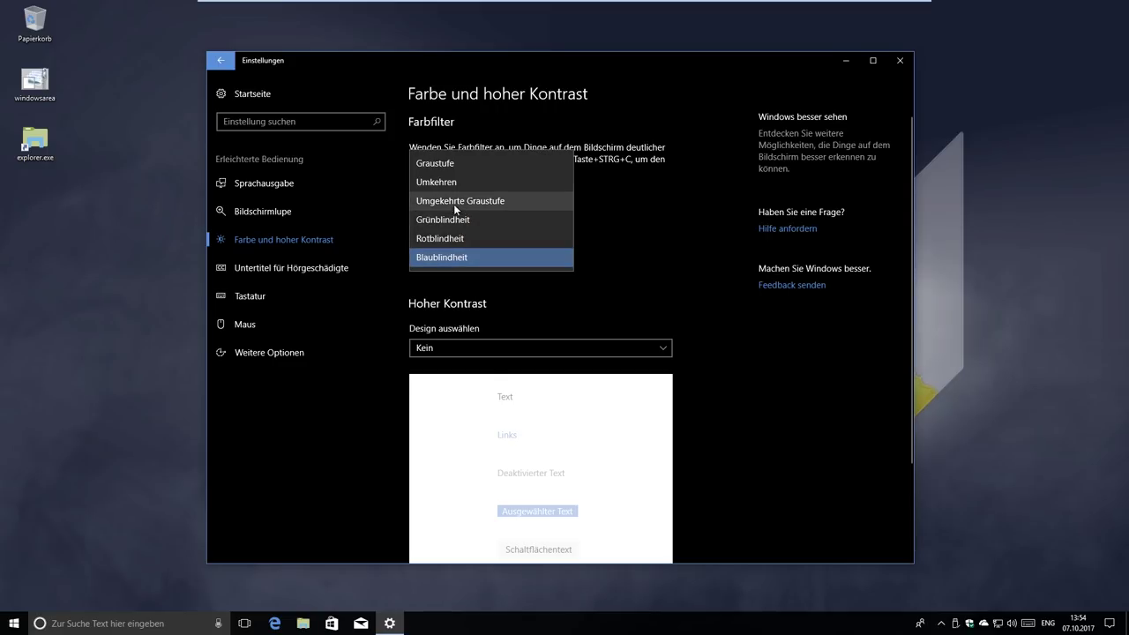
click(454, 205)
key(super)
key(super)
Step: Set the colour filter to Graustufe and turn Farbfilter anwenden off
click(434, 257)
click(443, 221)
click(423, 214)
scroll(591, 386, down, 1)
scroll(591, 387, up, 1)
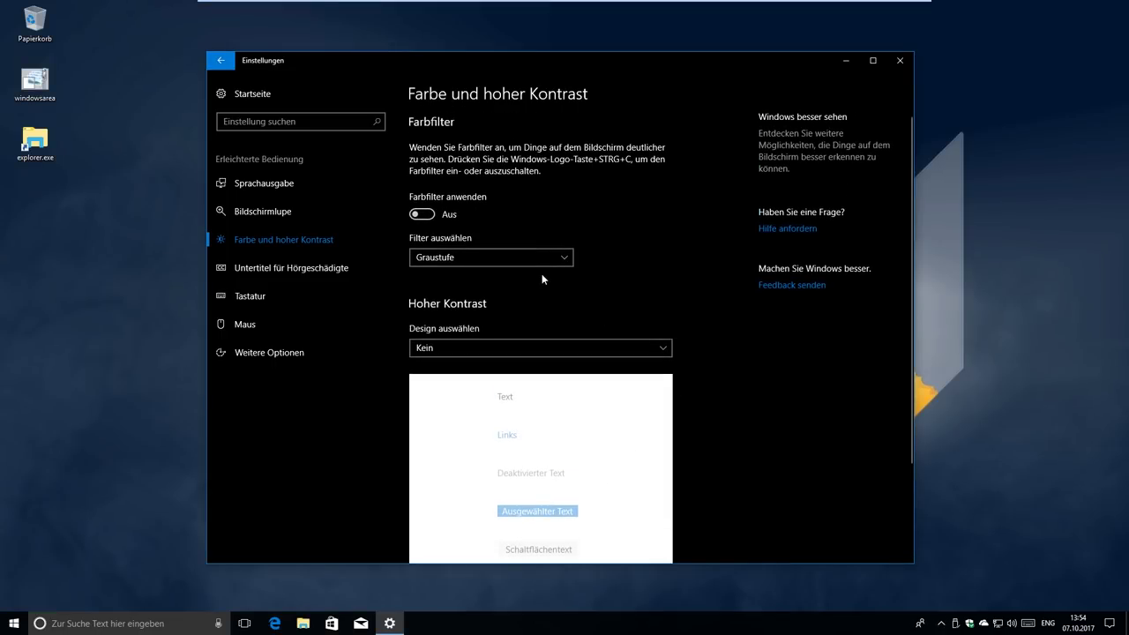
Step: Look through the options on the Sprachausgabe page and return to the Windows-Einstellungen overview
click(263, 183)
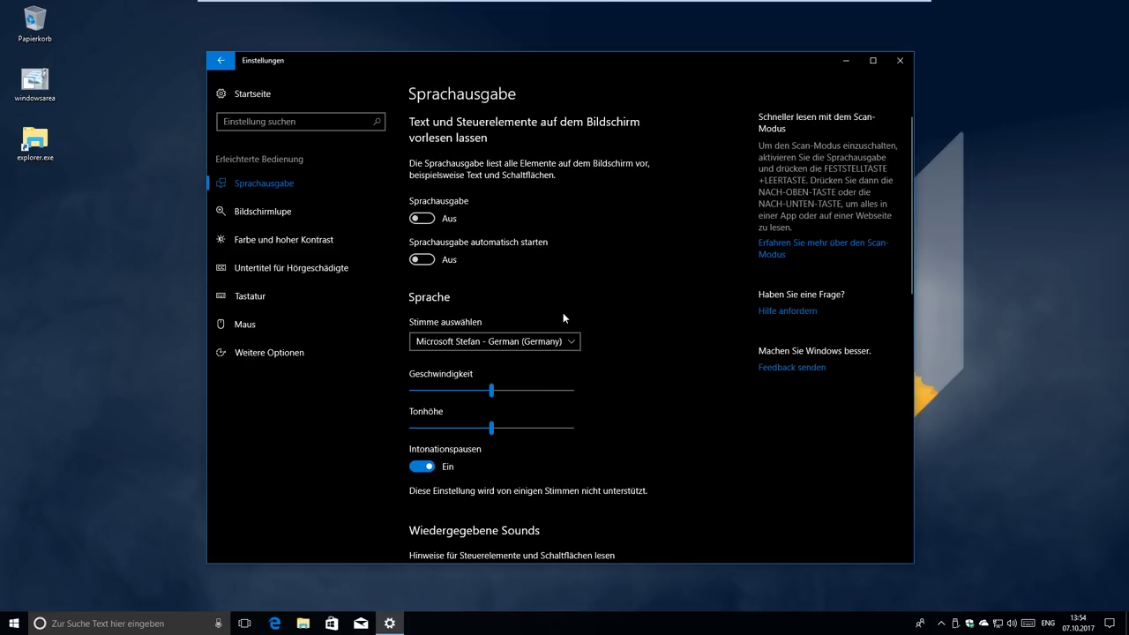
scroll(740, 377, down, 3)
scroll(715, 335, down, 5)
scroll(671, 398, up, 8)
scroll(744, 301, up, 1)
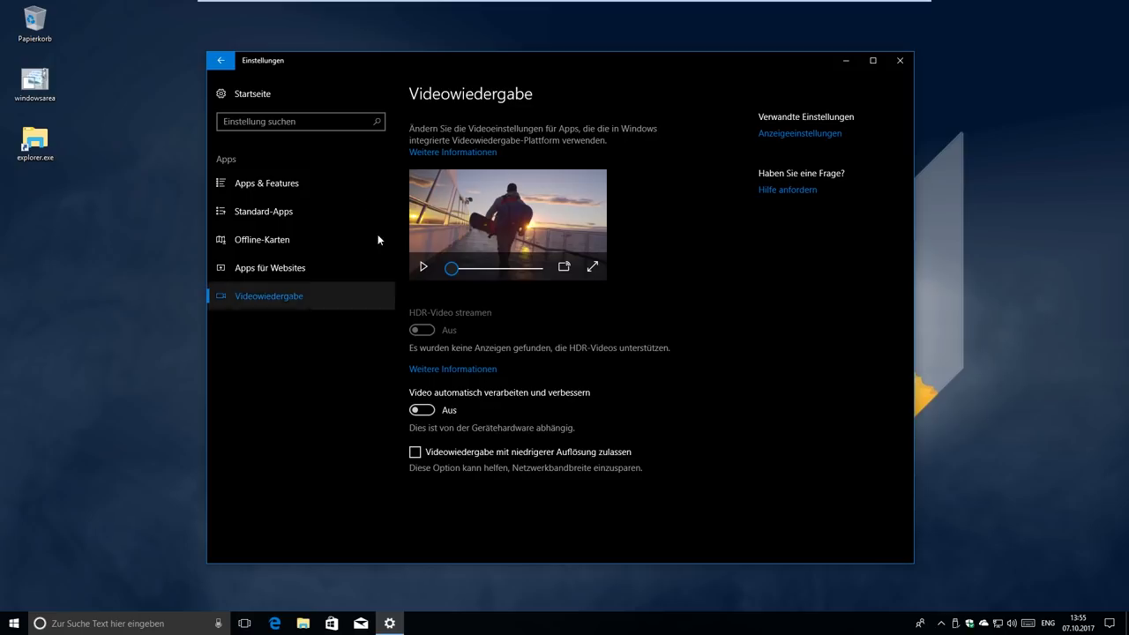
click(220, 61)
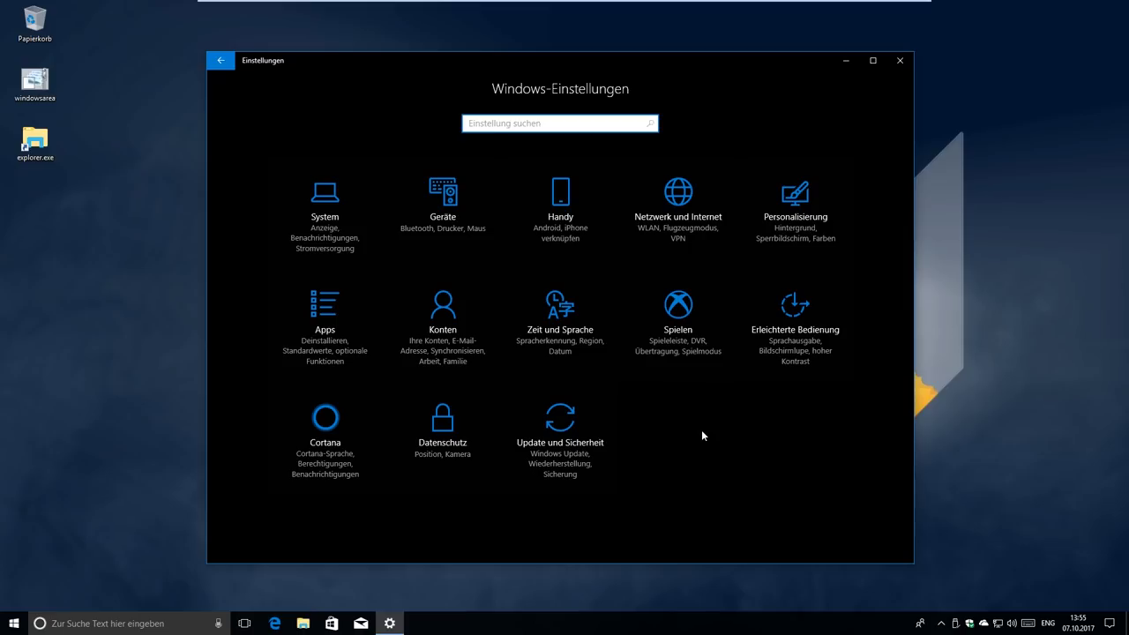
Step: Open the Standard-Apps settings under Apps and look through the list in Standardeinstellungen nach App festlegen
click(364, 322)
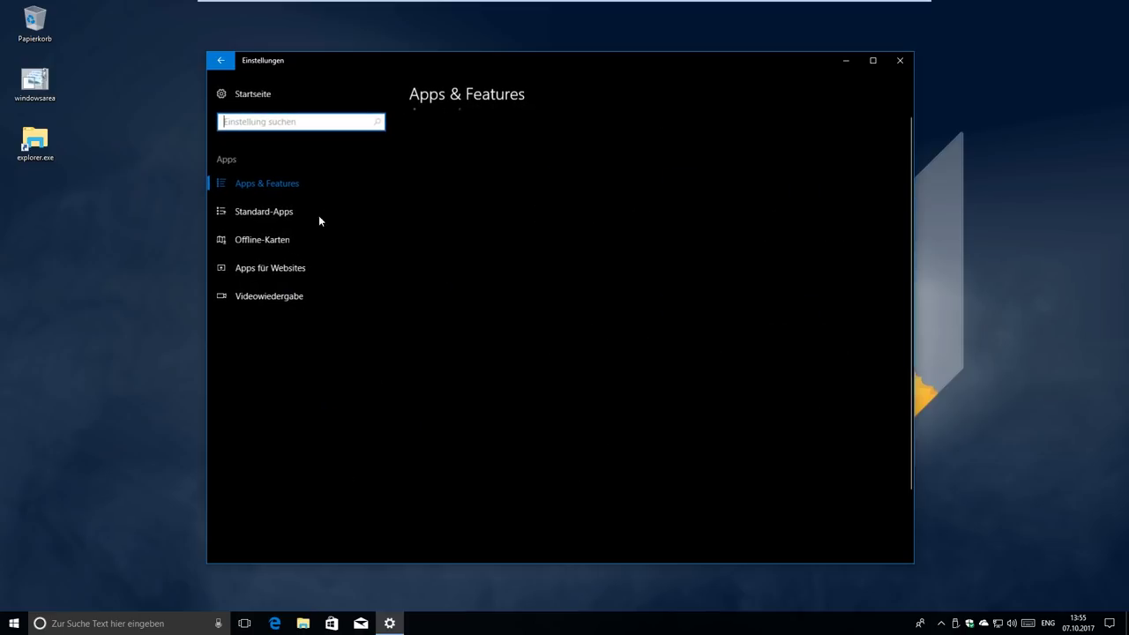
click(264, 212)
scroll(507, 292, down, 3)
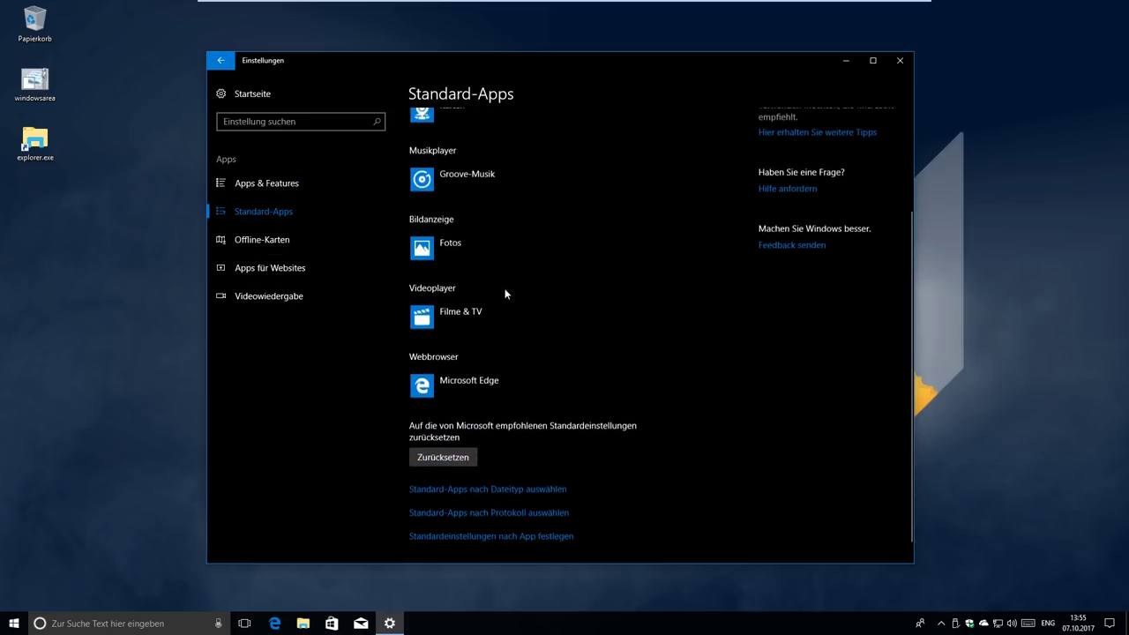
click(455, 523)
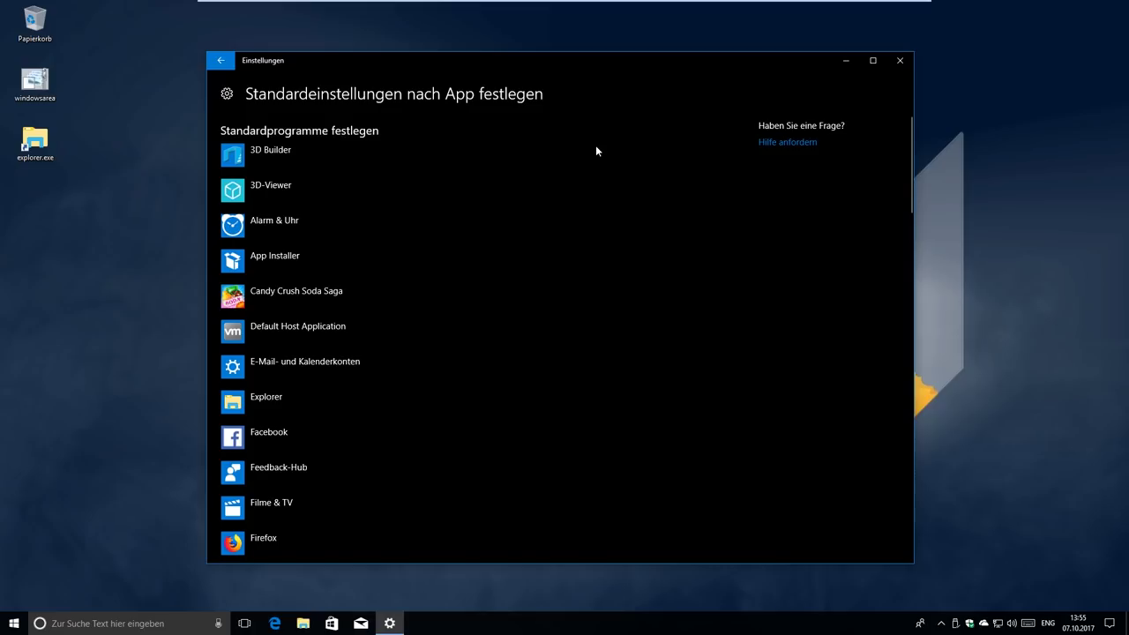
scroll(531, 468, down, 8)
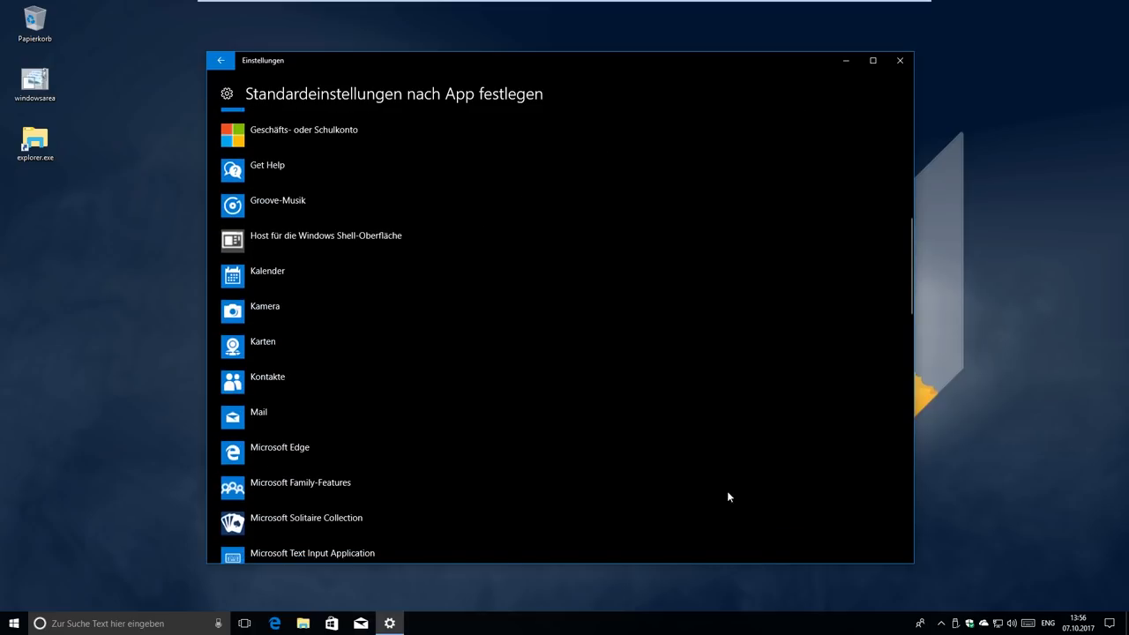
scroll(531, 467, down, 6)
scroll(562, 365, up, 14)
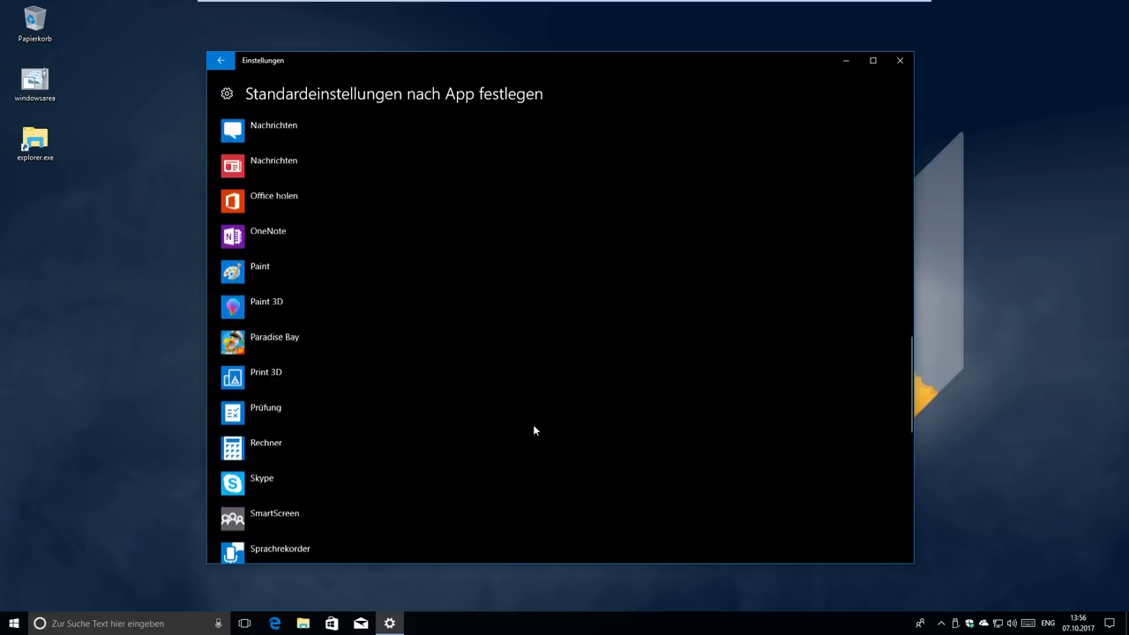
scroll(486, 389, down, 3)
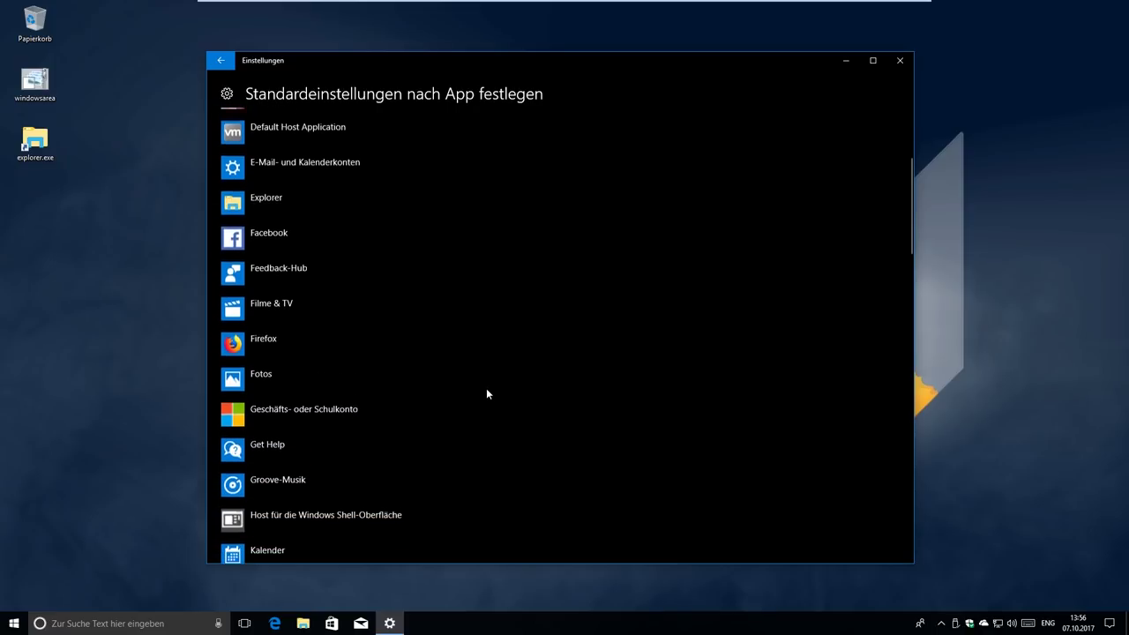
Step: View Firefox's file type and protocol associations and the app choices for .html, and return to the app list
click(293, 340)
click(448, 379)
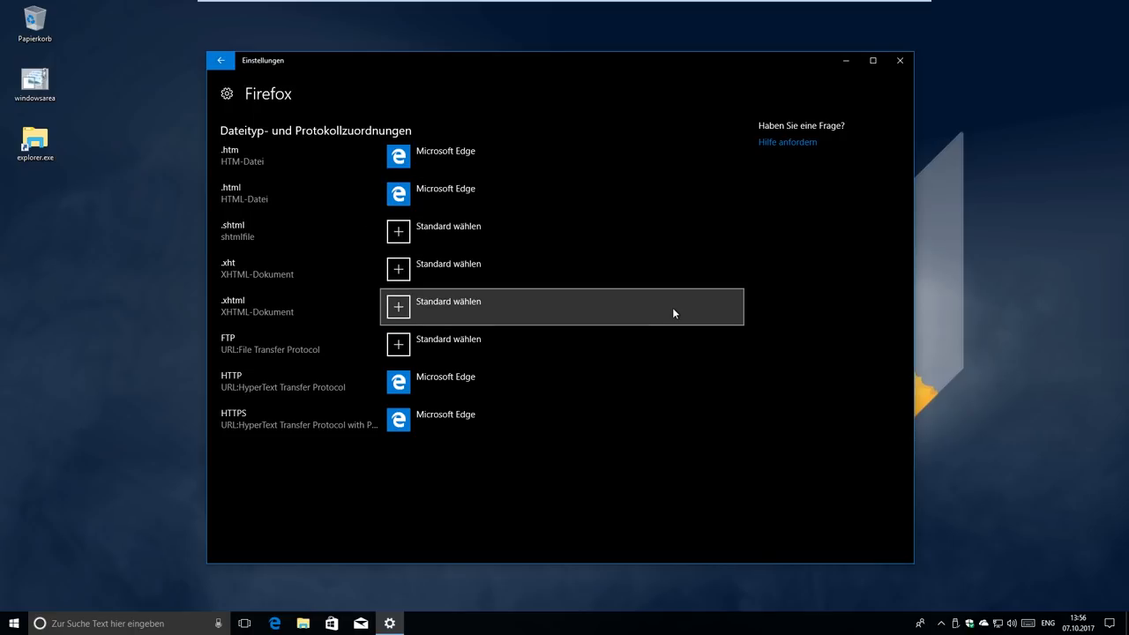
click(485, 195)
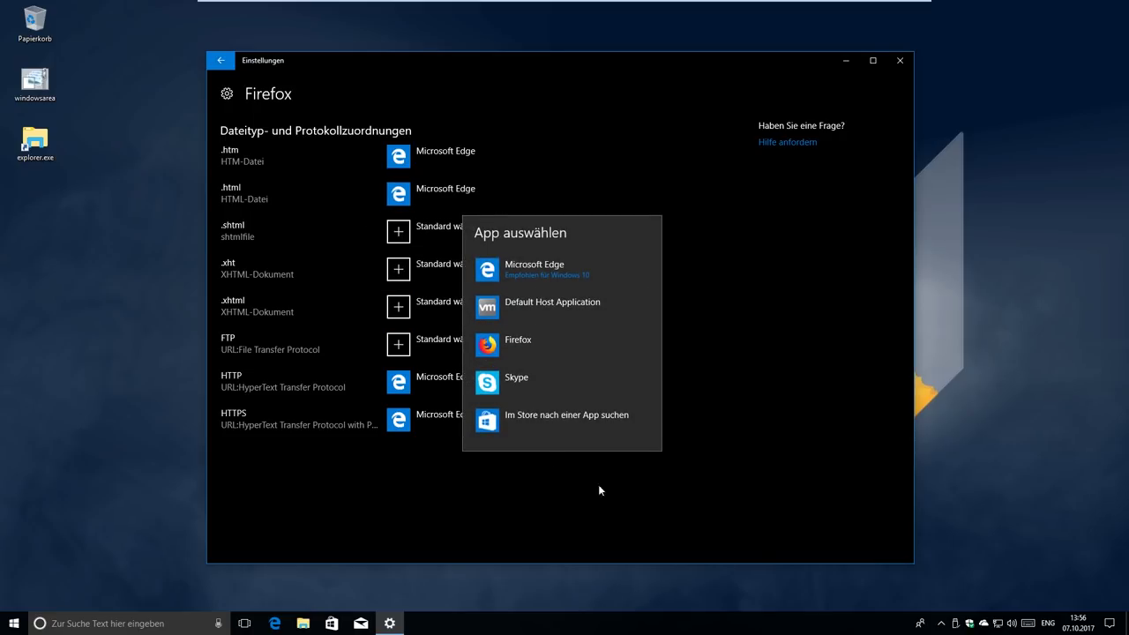
click(227, 112)
click(220, 60)
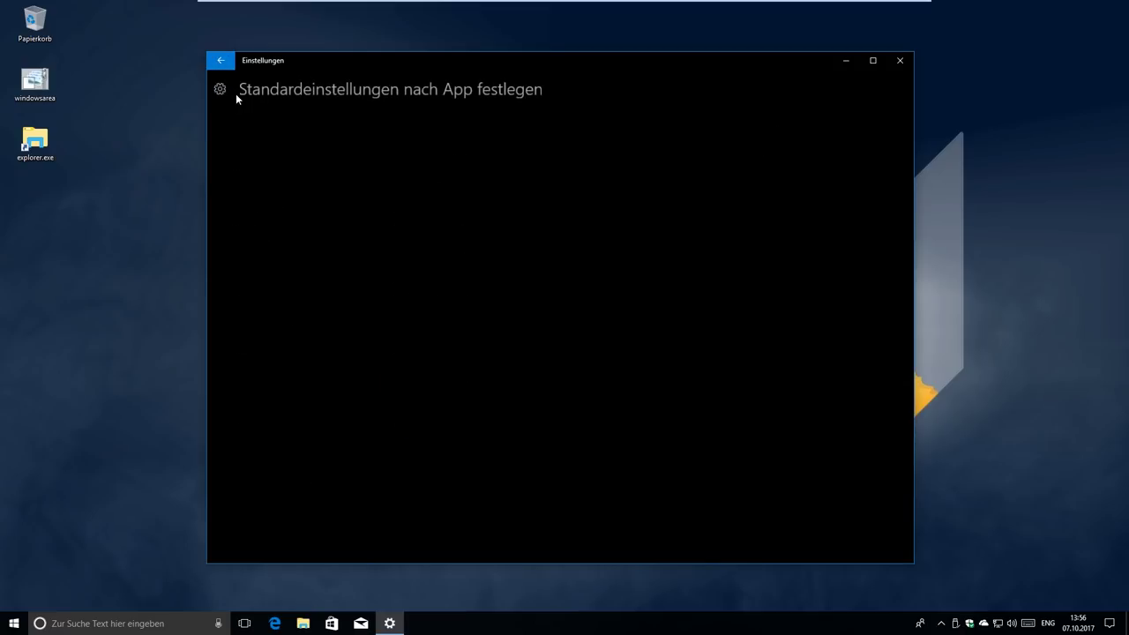
Step: Browse the default settings app list, expanding entries such as Paint 3D and Skype
scroll(388, 414, down, 4)
scroll(292, 397, down, 3)
click(311, 422)
scroll(397, 450, down, 1)
click(319, 324)
scroll(324, 409, down, 3)
click(254, 193)
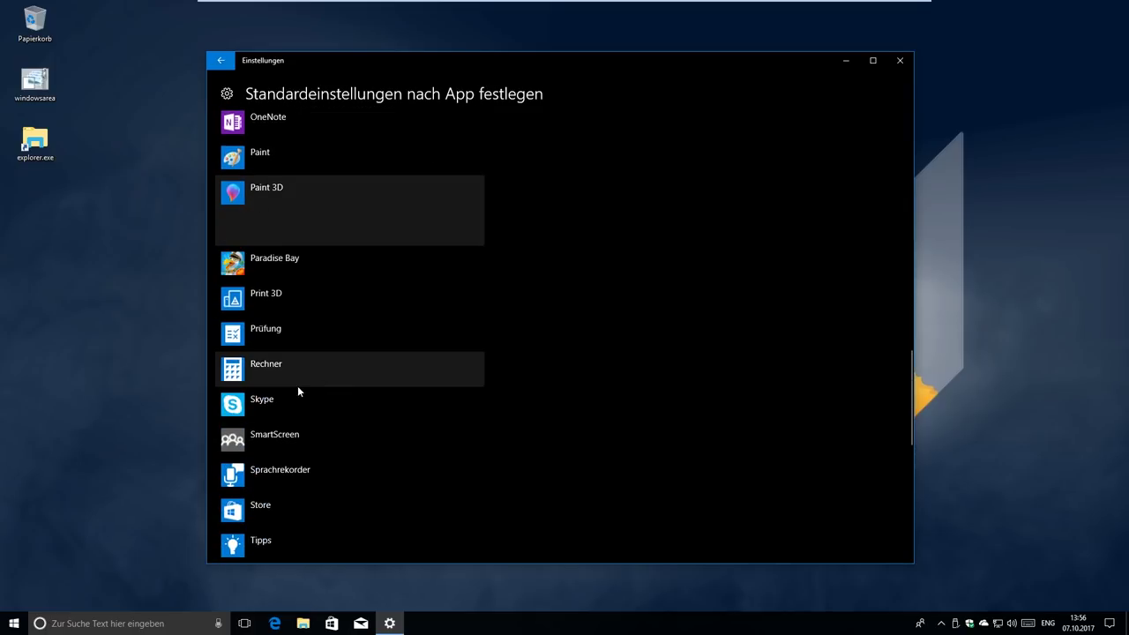
scroll(296, 371, down, 3)
scroll(292, 353, up, 2)
click(328, 259)
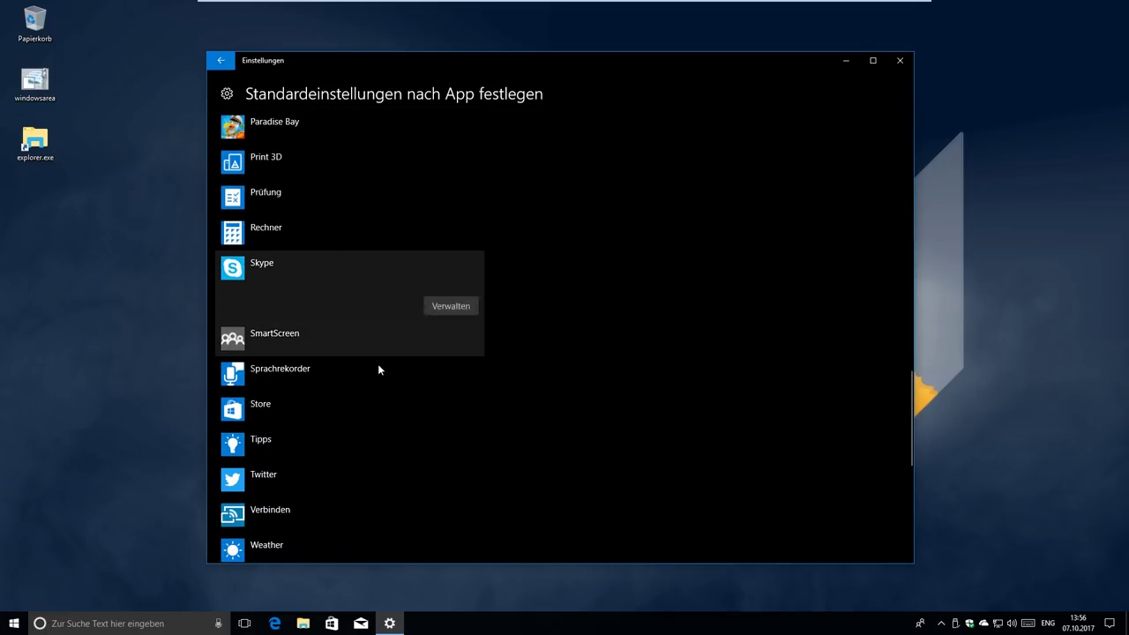
Step: Find Groove-Musik in the app list and open the management page for its file type and protocol associations
scroll(388, 415, down, 5)
scroll(359, 418, up, 15)
scroll(333, 476, down, 3)
click(352, 411)
click(434, 450)
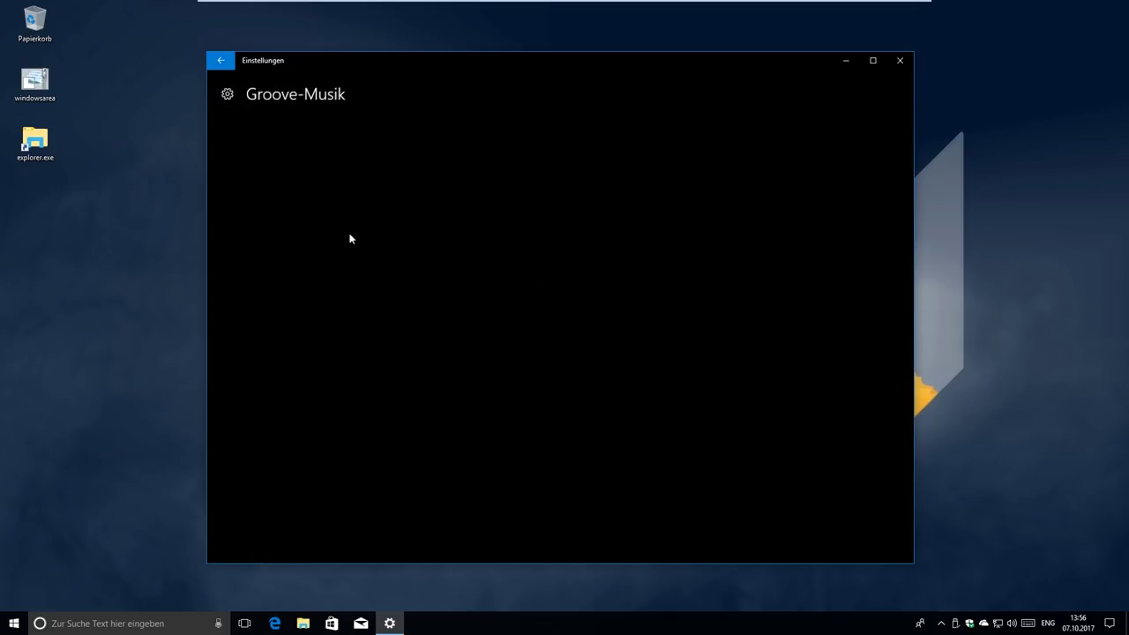
Step: Examine the file types associated with Groove-Musik, from .aac down to .zpl
scroll(704, 350, down, 3)
scroll(474, 407, up, 3)
scroll(671, 538, down, 4)
scroll(557, 492, up, 5)
click(451, 397)
click(501, 421)
click(477, 272)
click(698, 120)
click(534, 256)
click(382, 293)
click(414, 357)
click(555, 394)
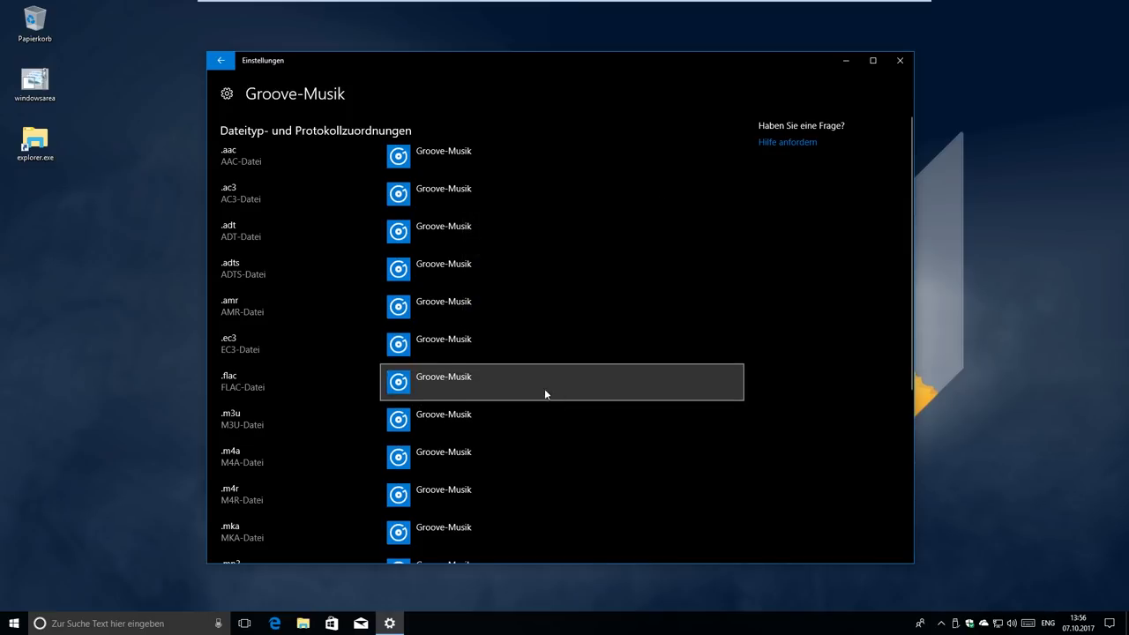
scroll(341, 439, down, 3)
scroll(483, 441, up, 3)
scroll(425, 328, down, 2)
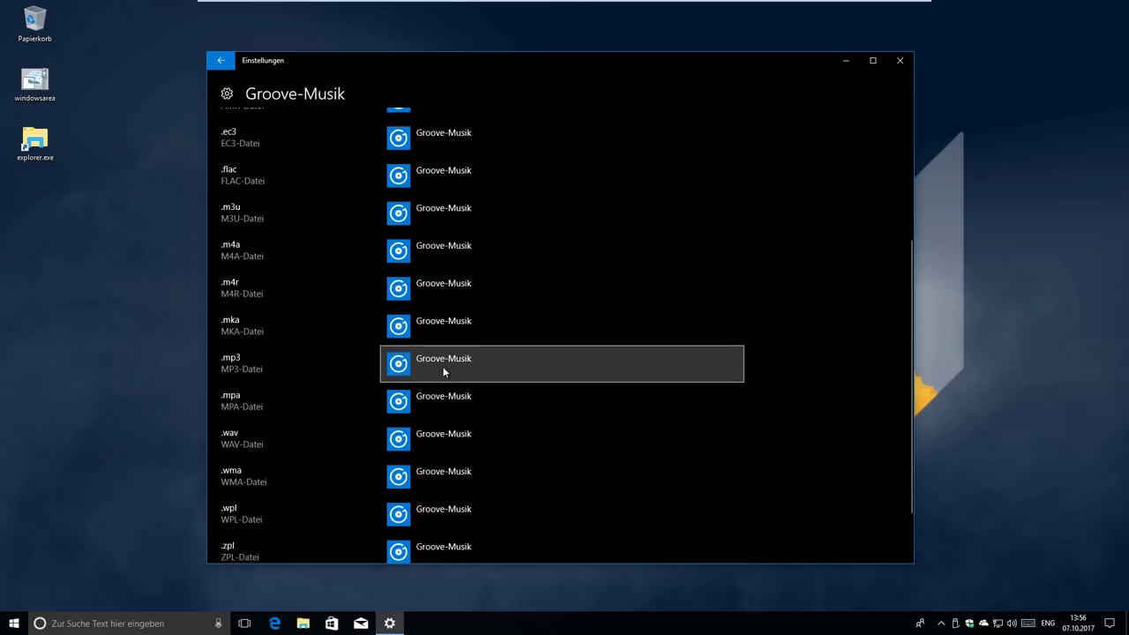
Step: Search the Store for an app that opens .mp3 files, enlarge the Store window and look through the apps
click(443, 367)
click(520, 316)
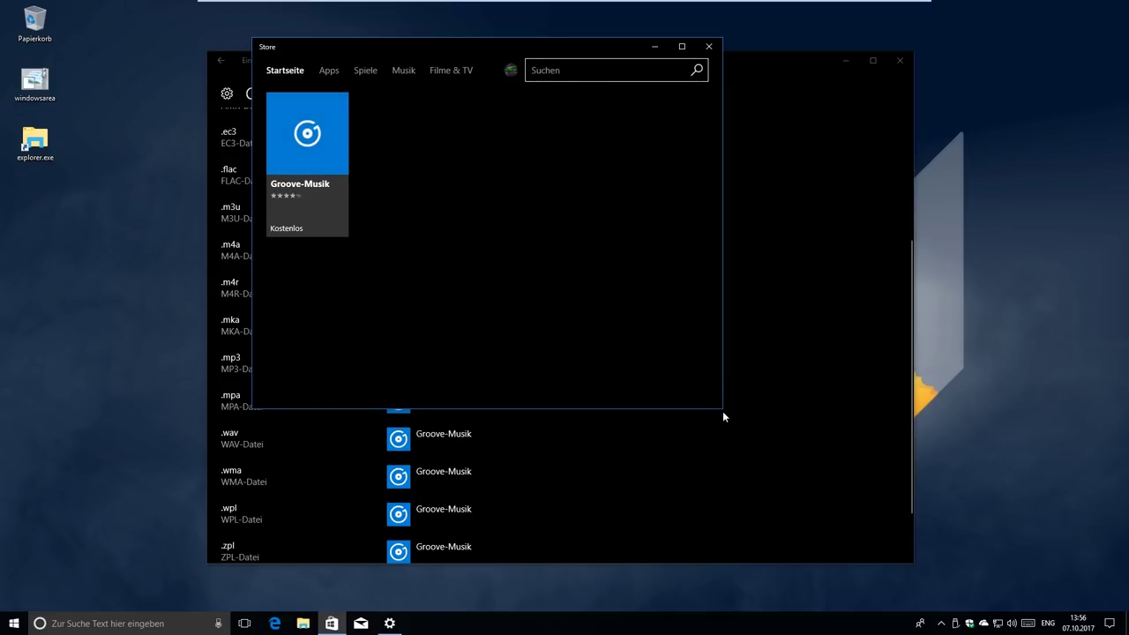
drag(724, 411, 828, 506)
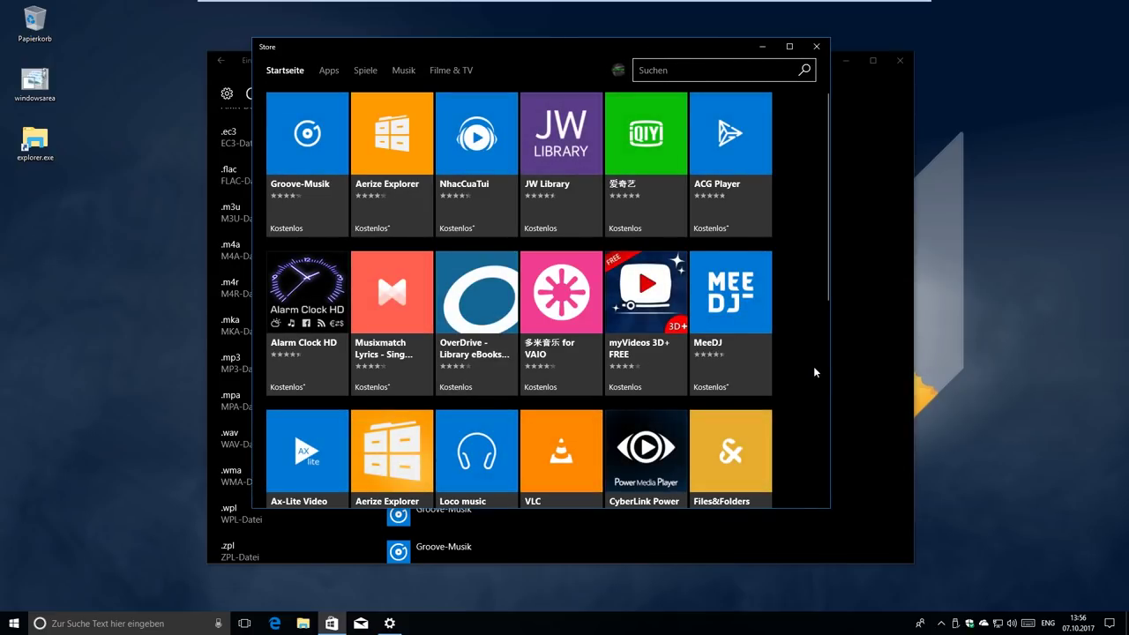
scroll(815, 373, down, 2)
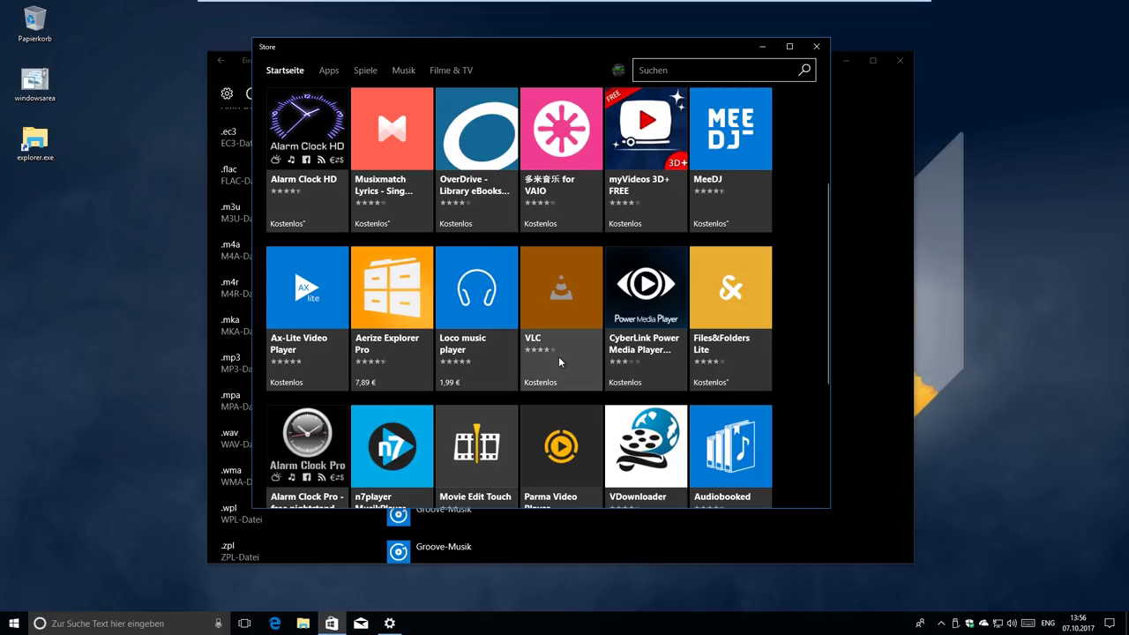
Step: View the VLC page in the Store, shift the window slightly and close the Store
click(561, 291)
drag(451, 52, 457, 76)
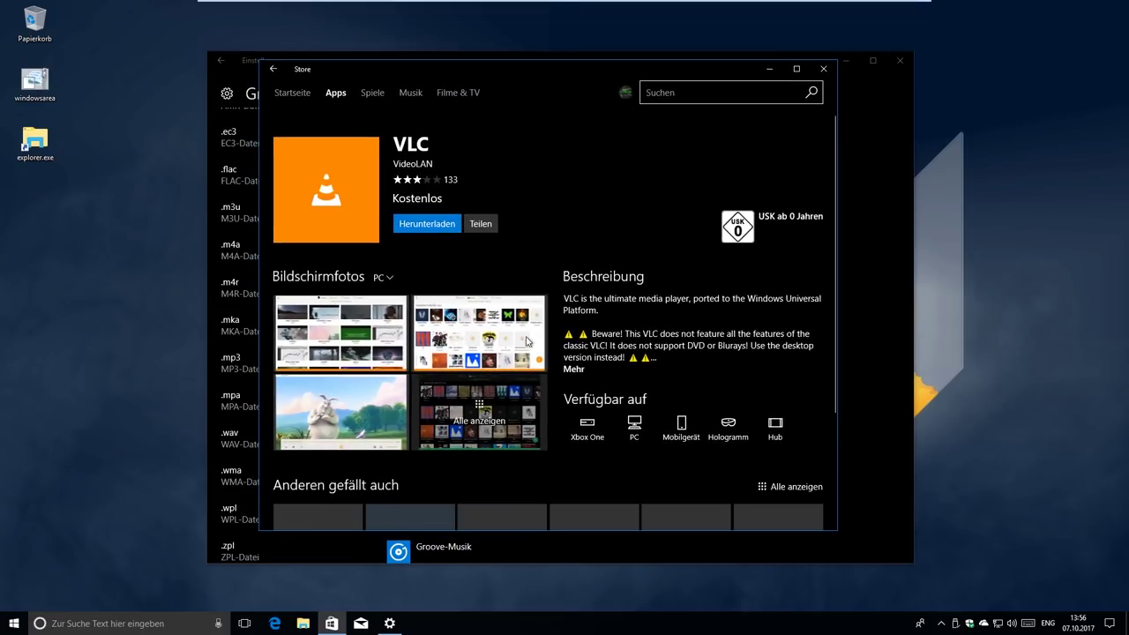
scroll(539, 351, down, 2)
scroll(735, 359, up, 2)
click(858, 78)
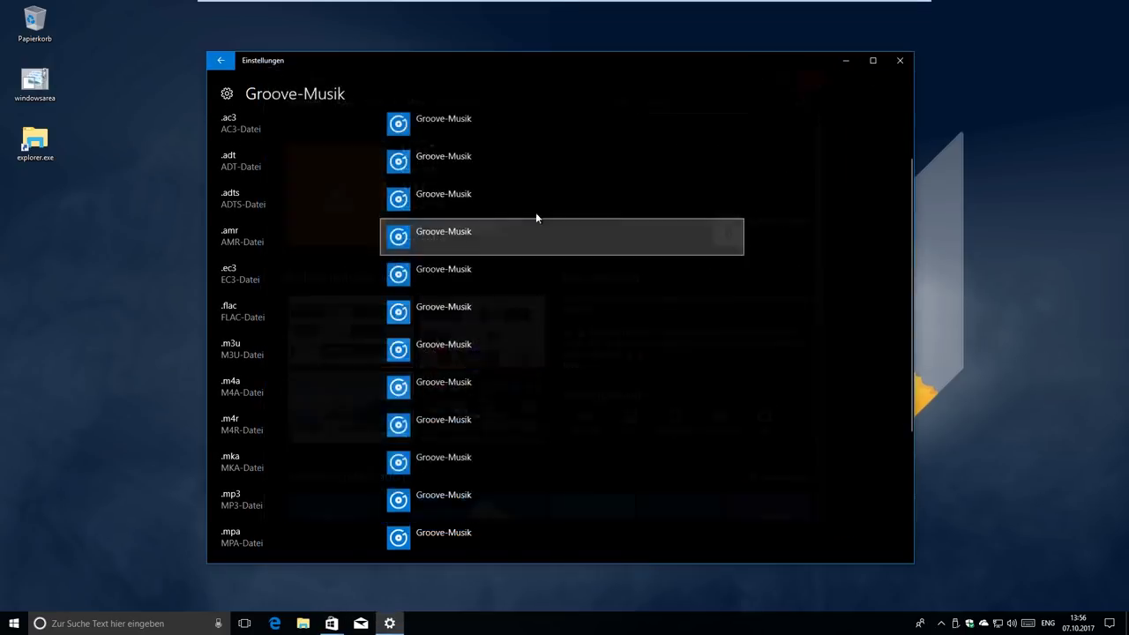
Step: Return to the Windows-Einstellungen overview and open the Spielmodus page under Spielen
click(222, 63)
click(222, 63)
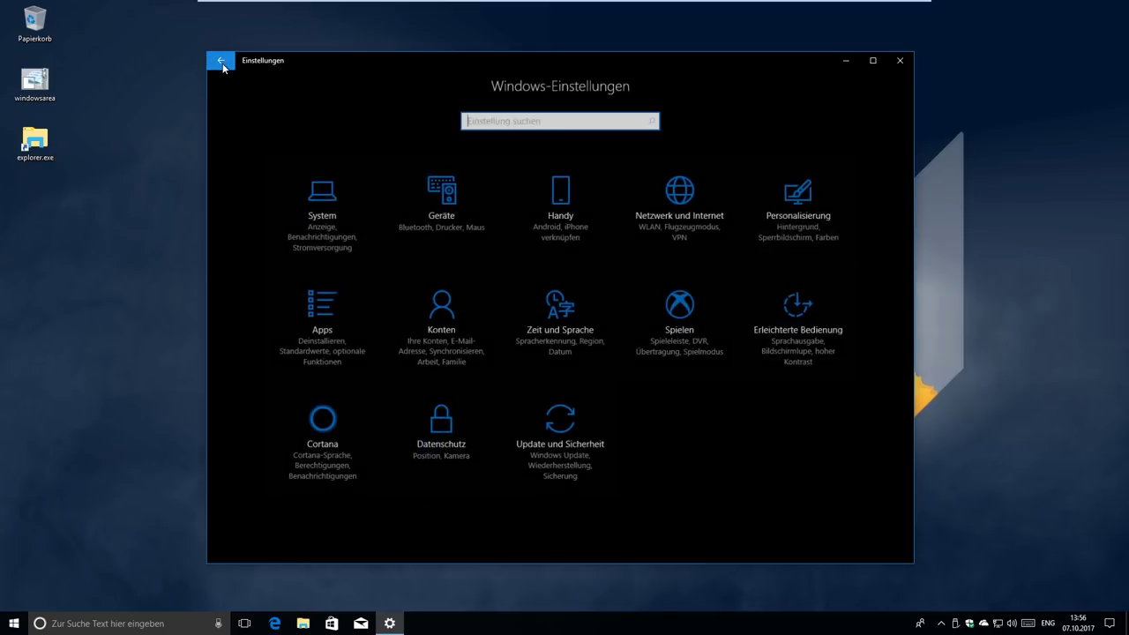
click(689, 315)
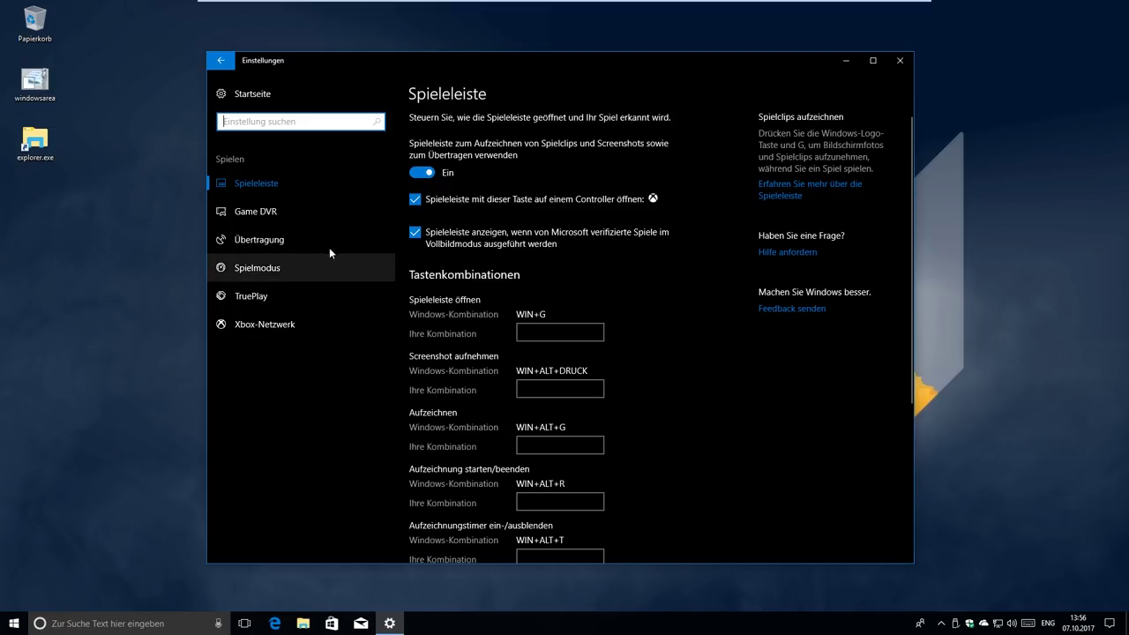
click(251, 269)
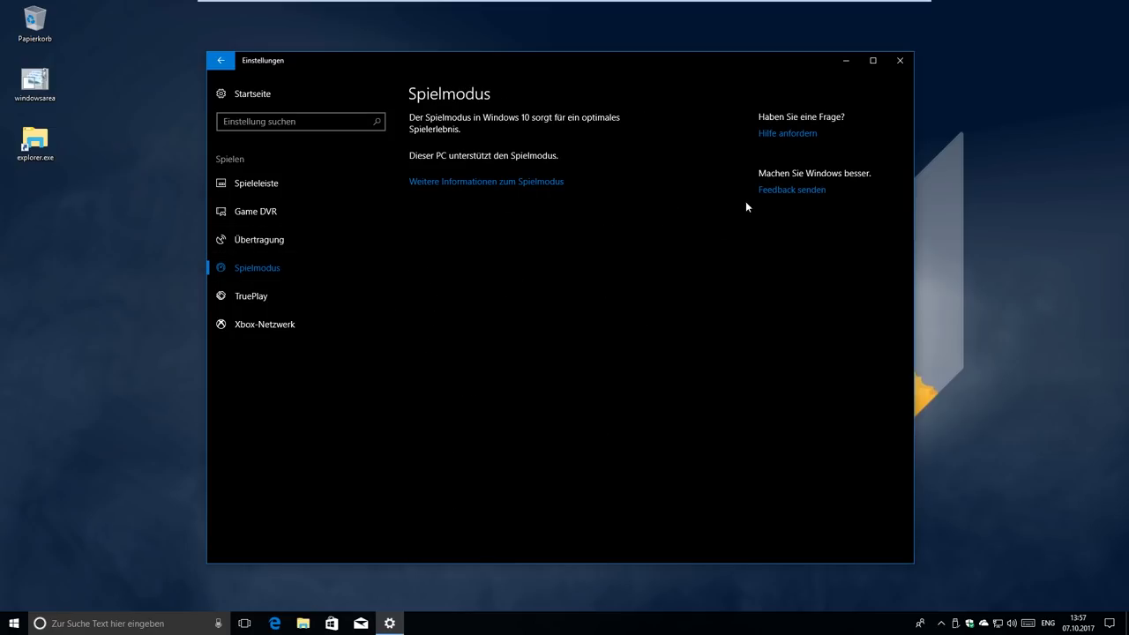
click(15, 624)
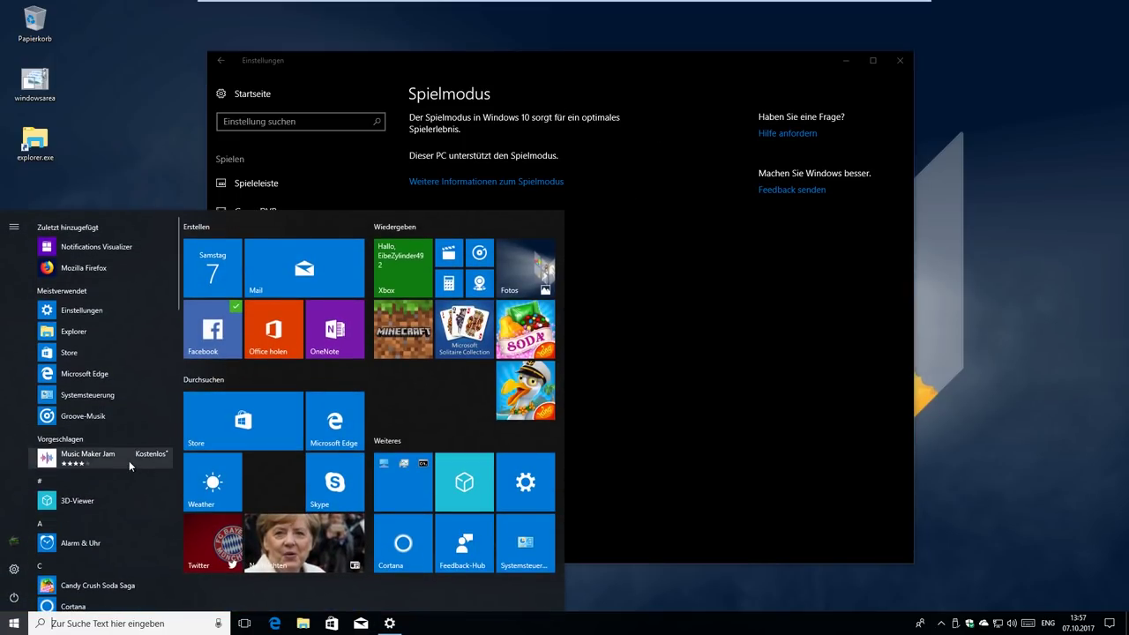
scroll(130, 459, down, 3)
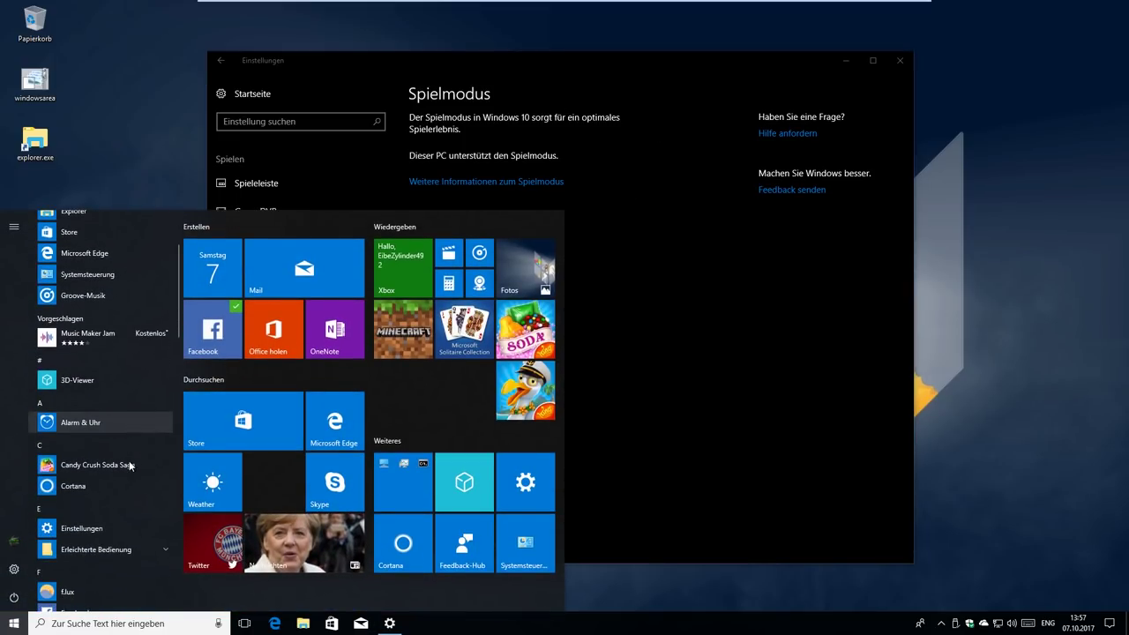
click(547, 354)
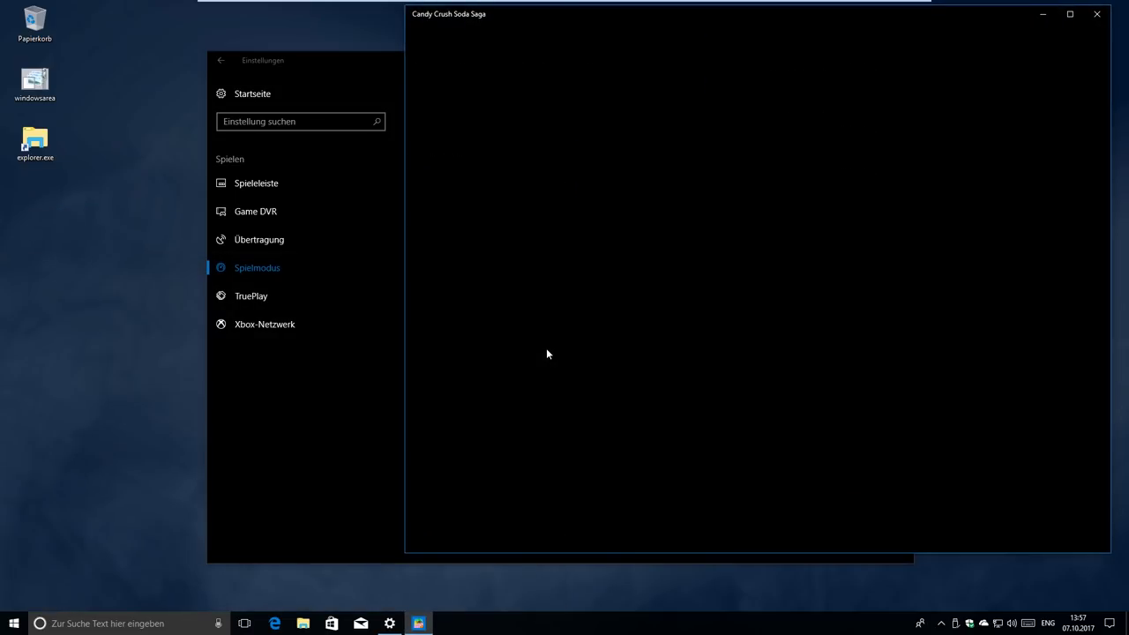
click(1097, 13)
Step: Launch Microsoft Solitaire Collection and open the game bar over its window
key(super)
scroll(85, 475, down, 10)
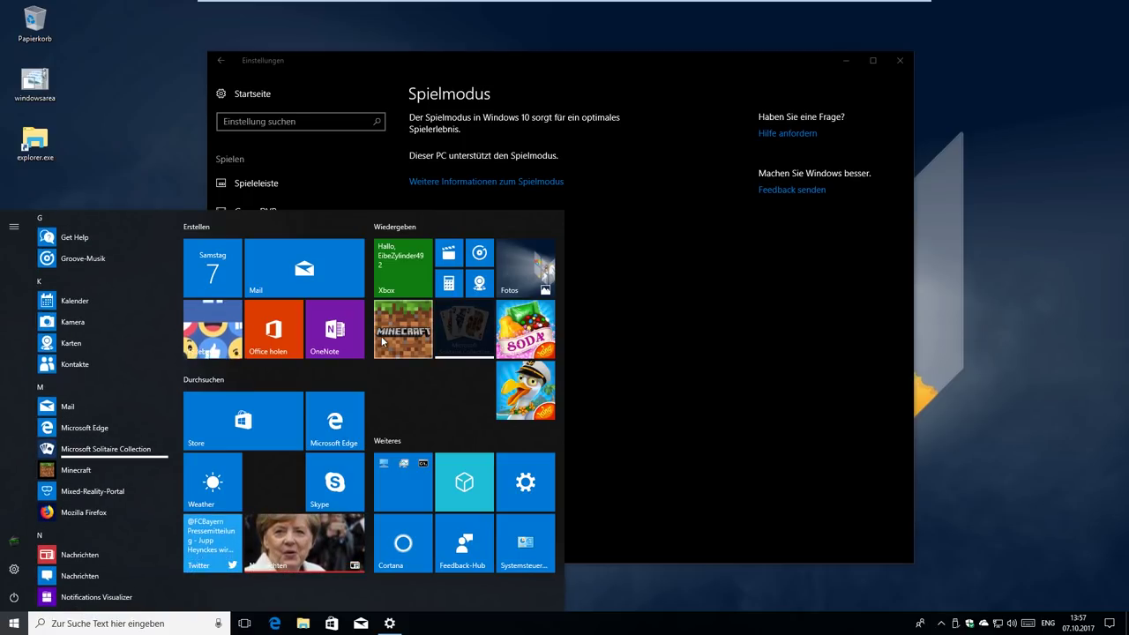
click(97, 449)
drag(244, 56, 302, 52)
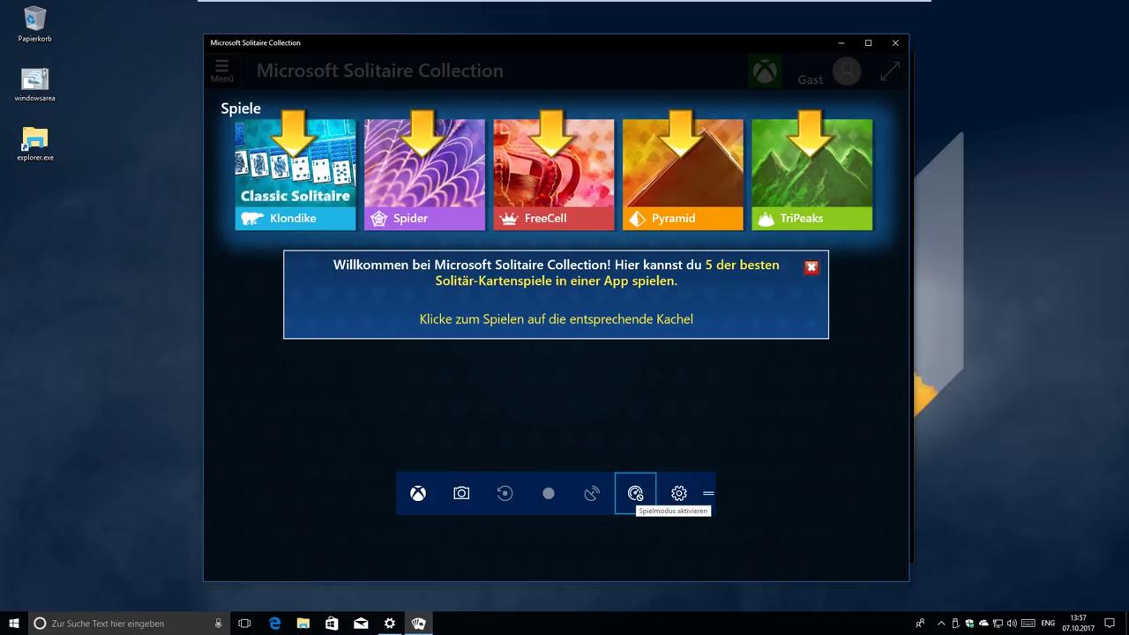
Step: View the Spielmodus option in the game bar's settings, dismiss them and close Microsoft Solitaire Collection
click(679, 494)
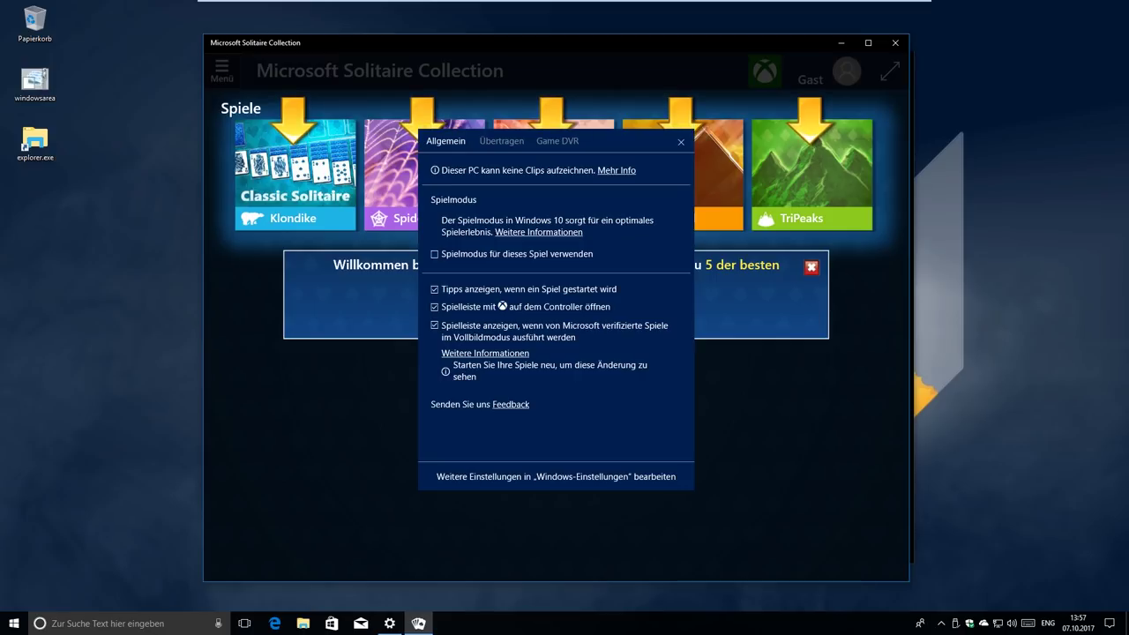
key(Escape)
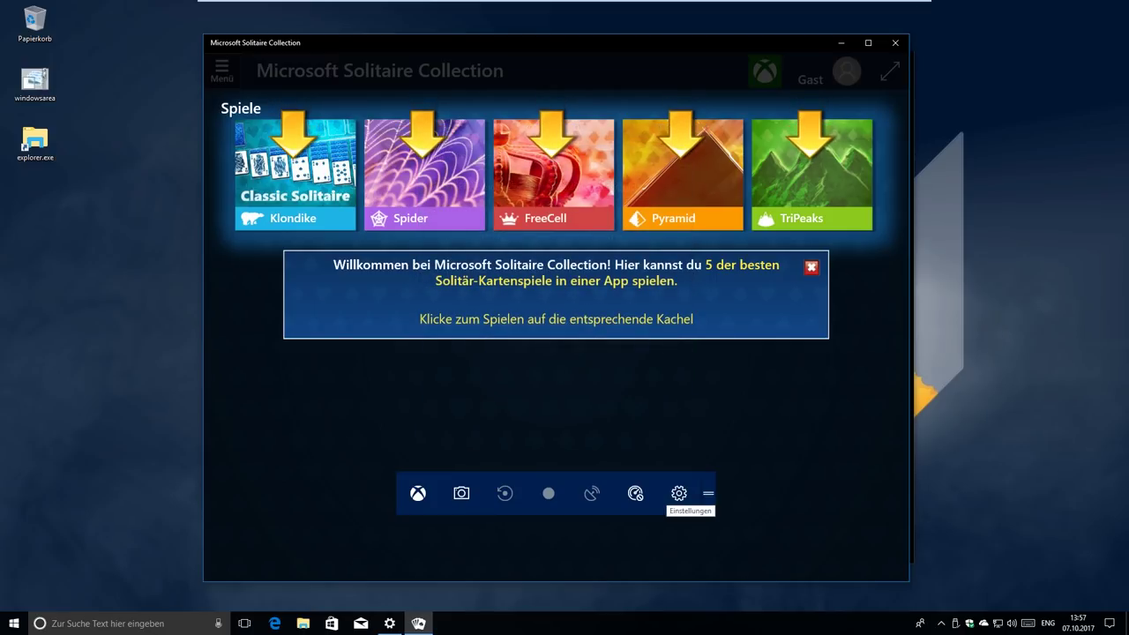
click(896, 42)
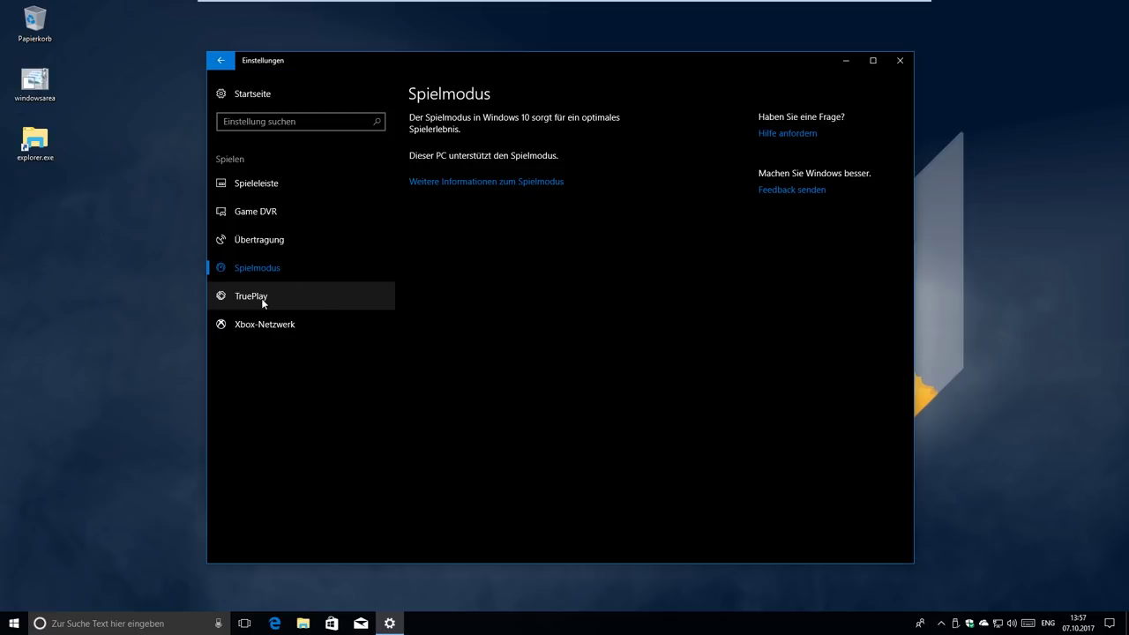
Step: View the TruePlay and Xbox-Netzwerk pages of the gaming settings and close the settings window
click(263, 300)
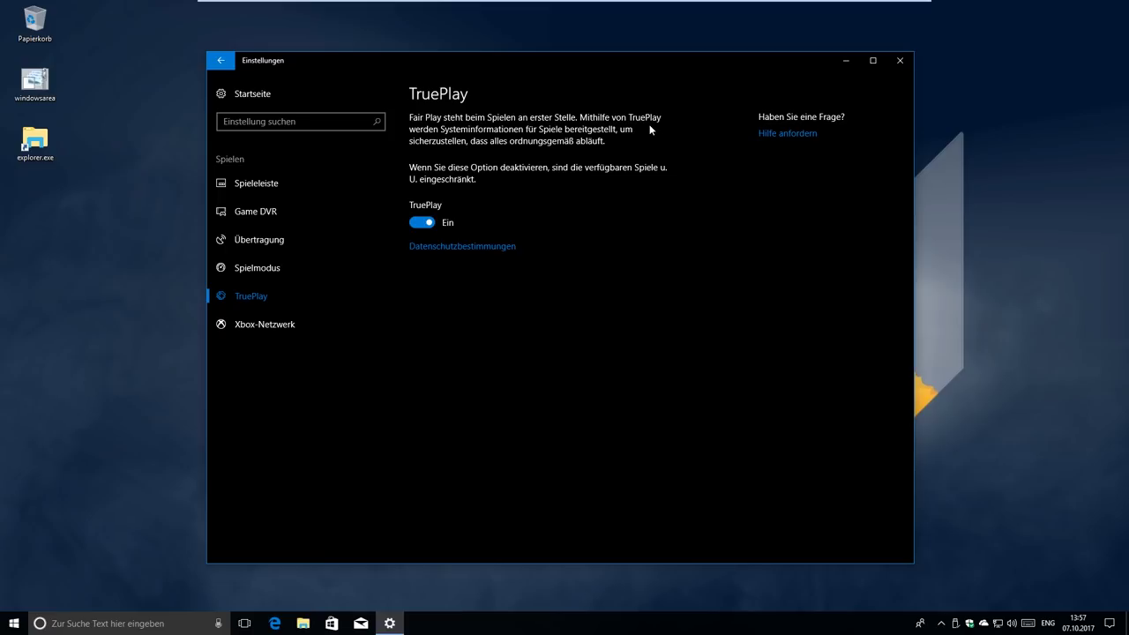
click(308, 319)
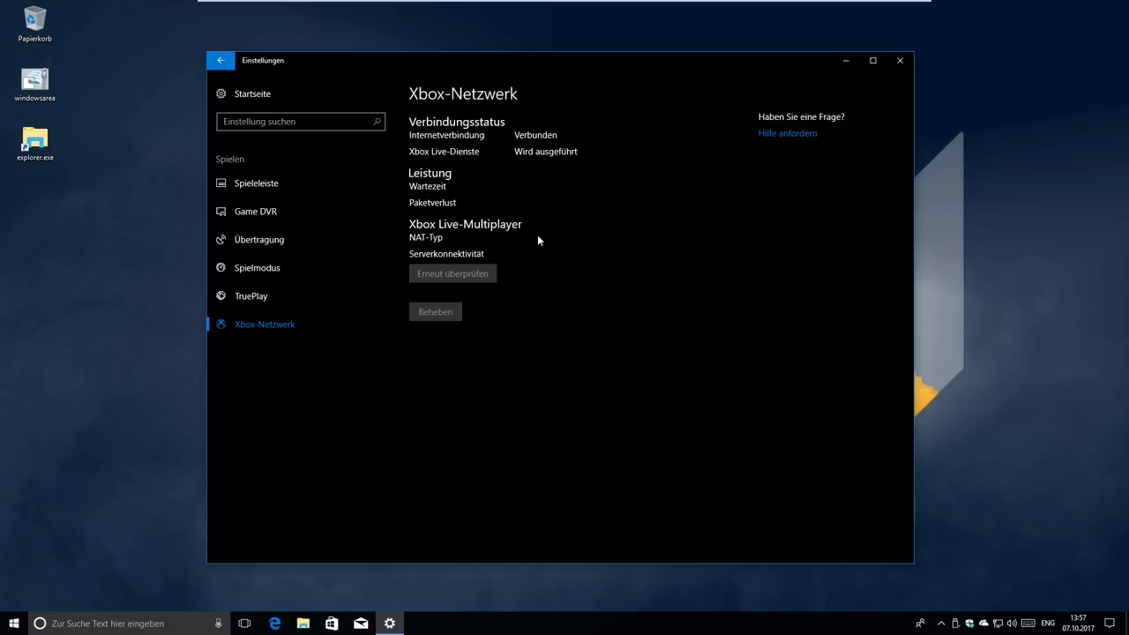
drag(431, 56, 413, 61)
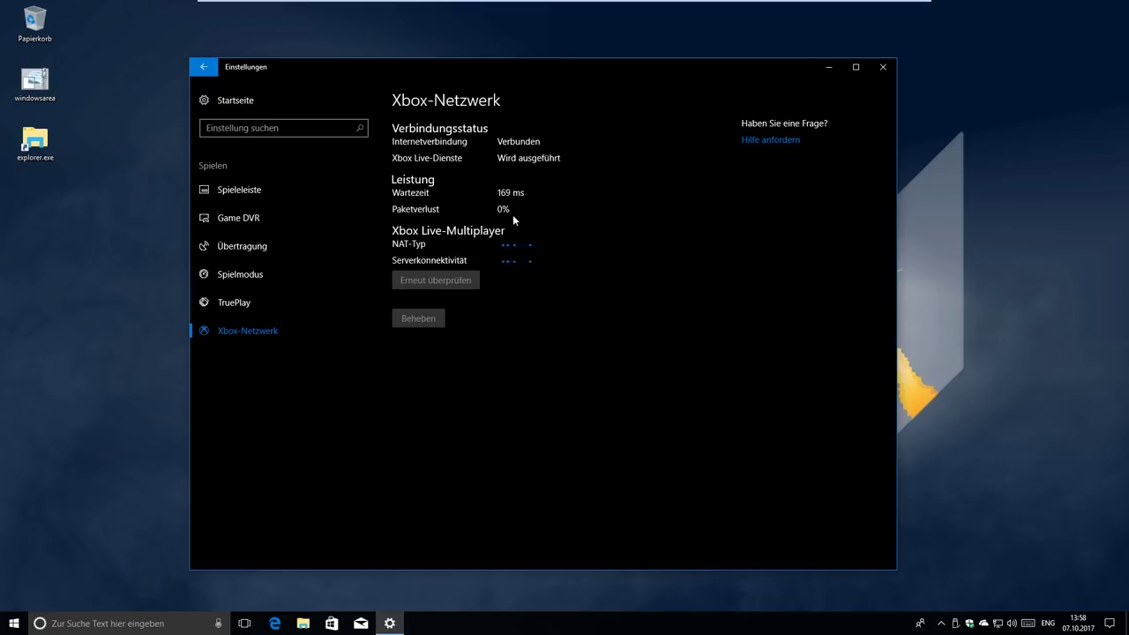
click(202, 73)
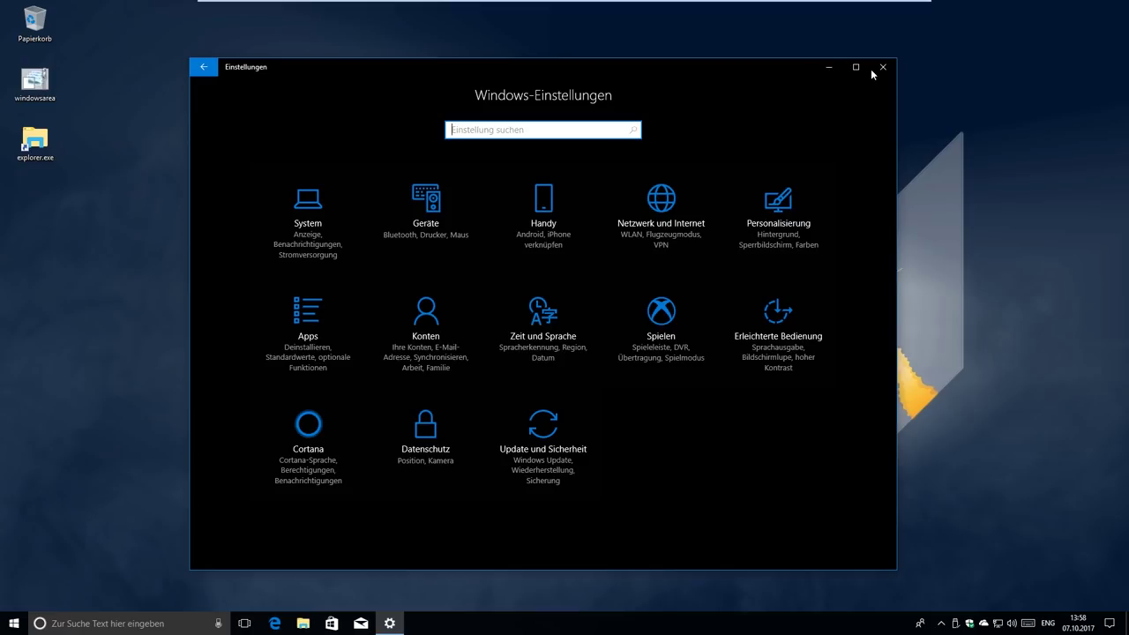
click(882, 68)
Step: Switch to Microsoft Edge and load windowsarea.de
click(286, 624)
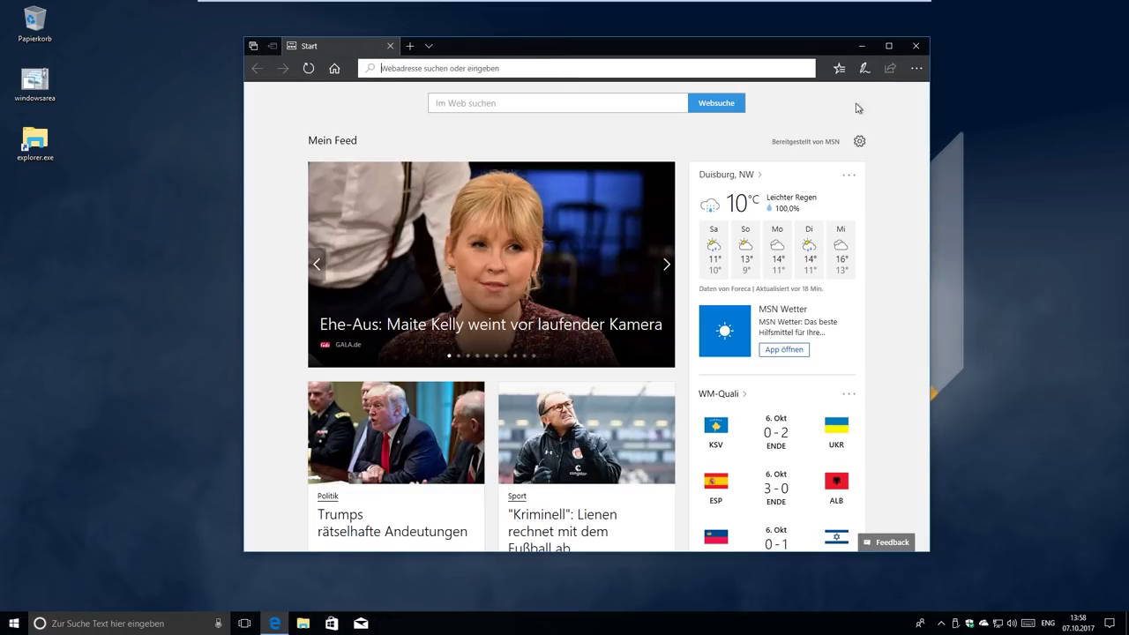
click(916, 46)
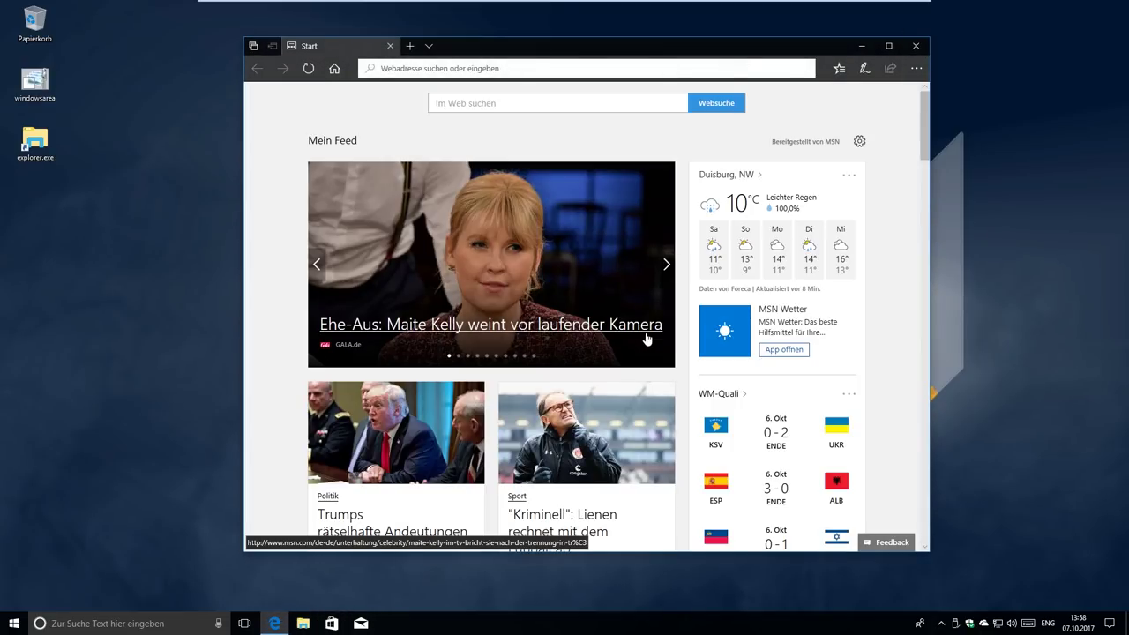
text(windowsarea.de/)
key(Return)
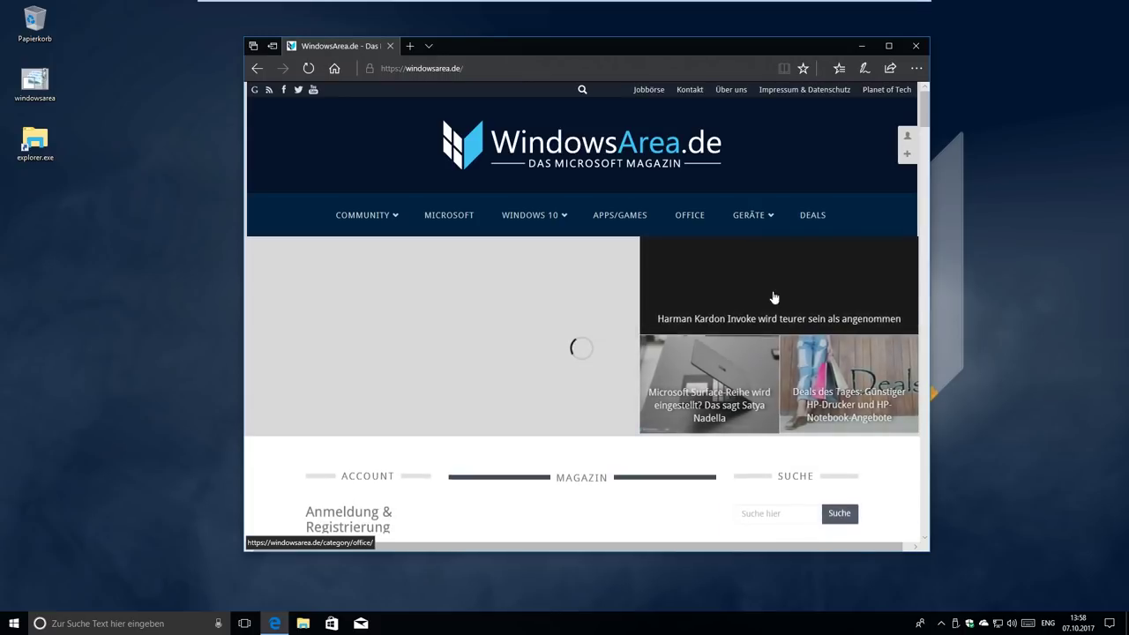
Step: Open the Surface RT User Guide_German PDF from the Downloads folder in File Explorer and close the Explorer window
key(super+e)
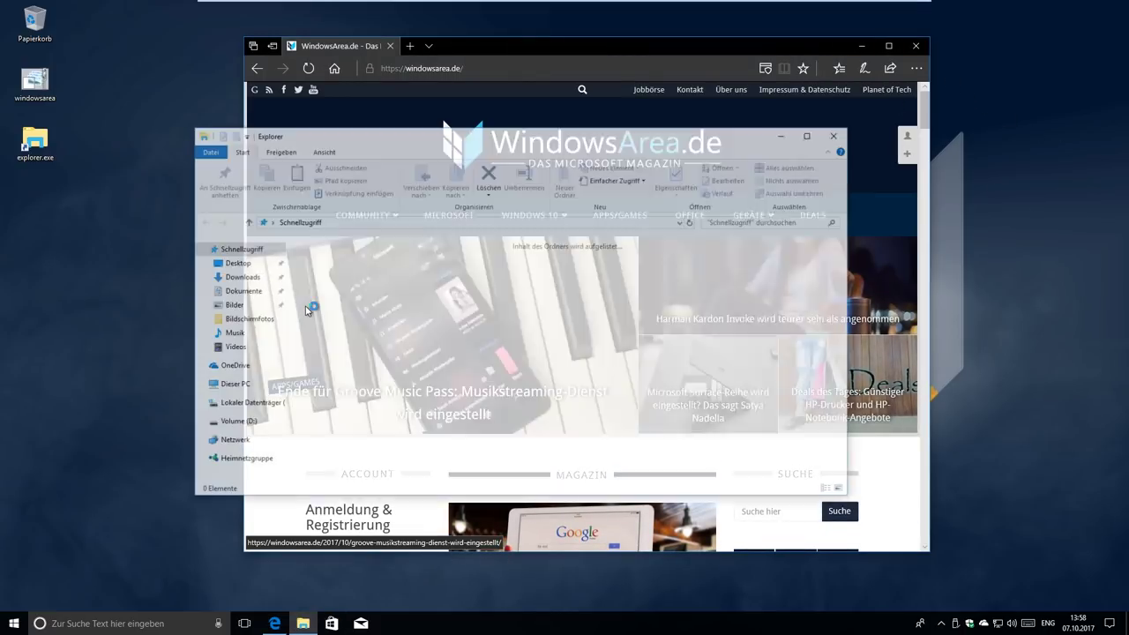
click(255, 279)
double_click(375, 259)
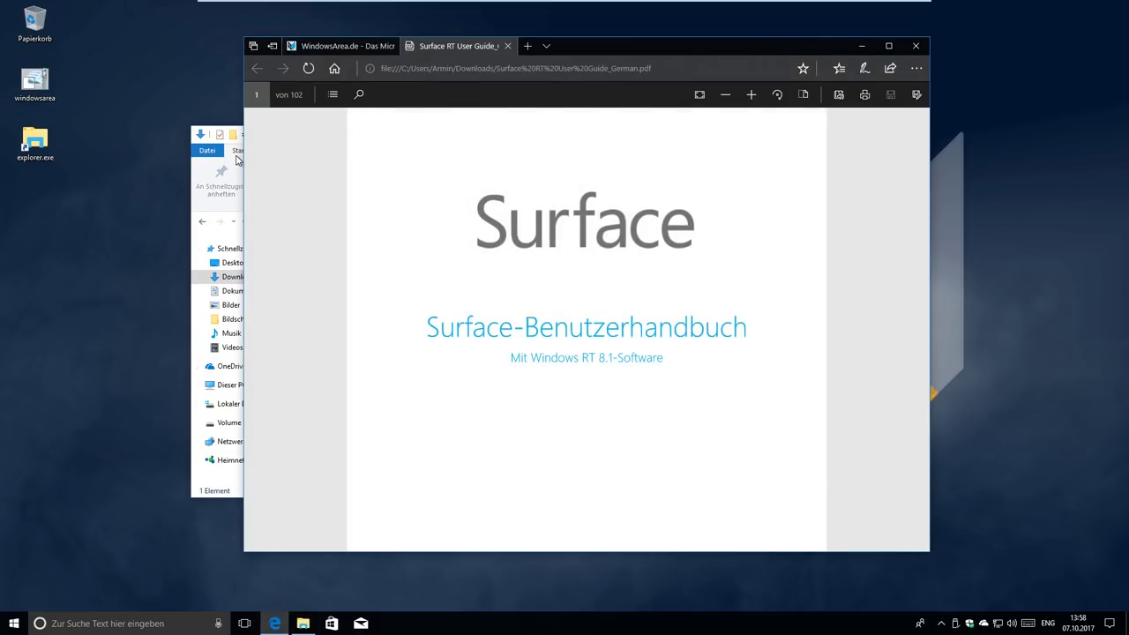
click(236, 160)
click(855, 122)
Step: Go through the PDF's table of contents to Einrichten des Surface and Die Grundlagen, and have the latter page read aloud briefly
click(333, 94)
click(300, 279)
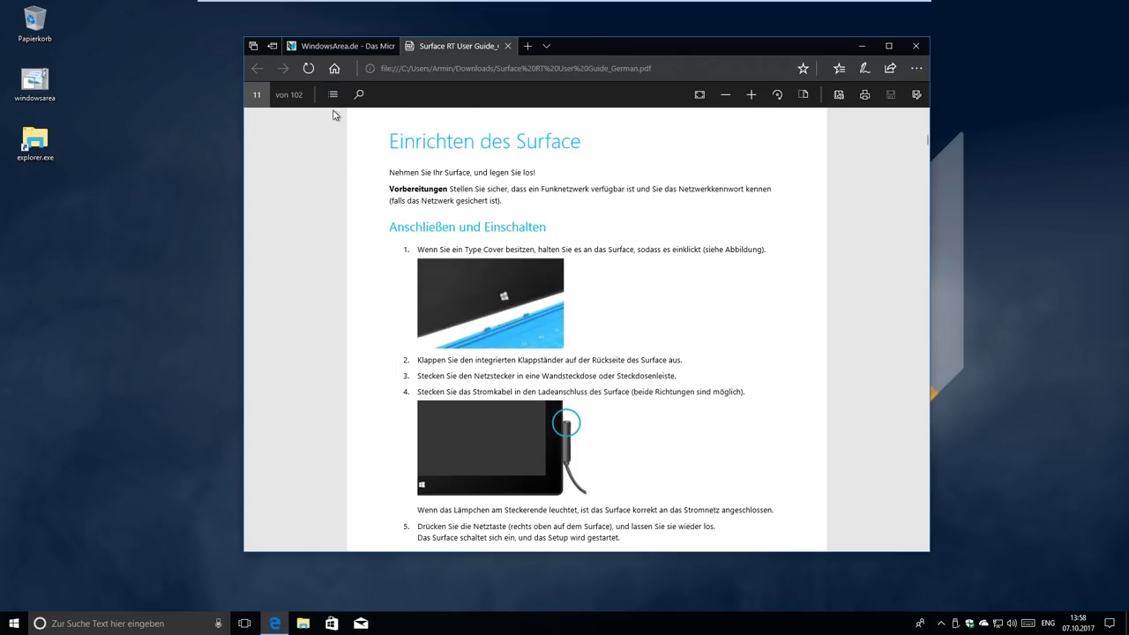
click(332, 95)
click(307, 293)
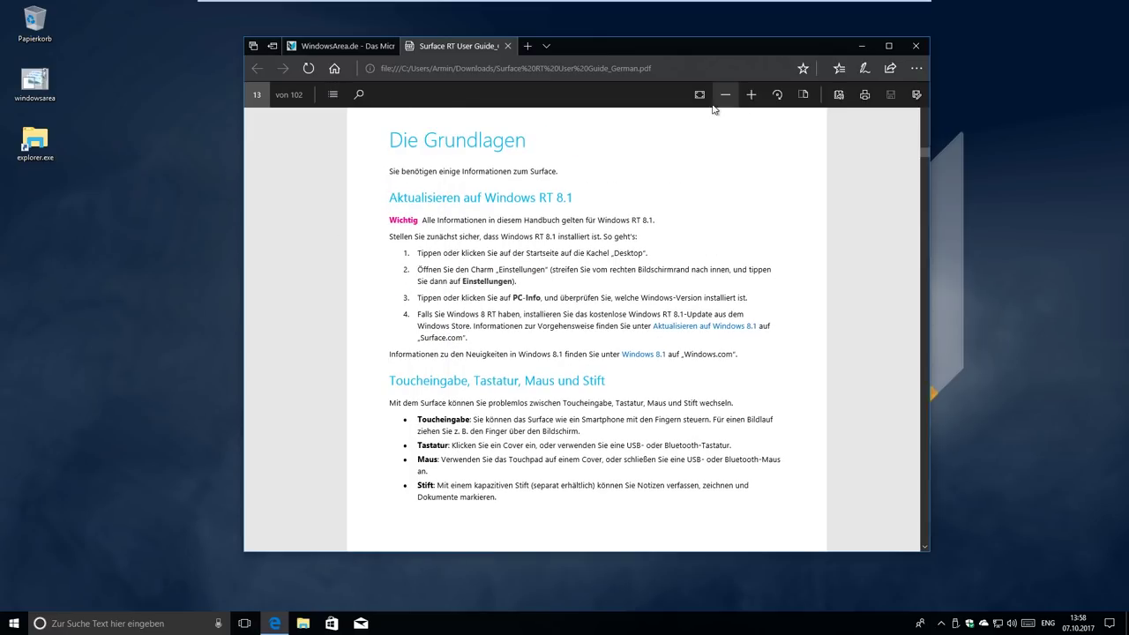
click(840, 97)
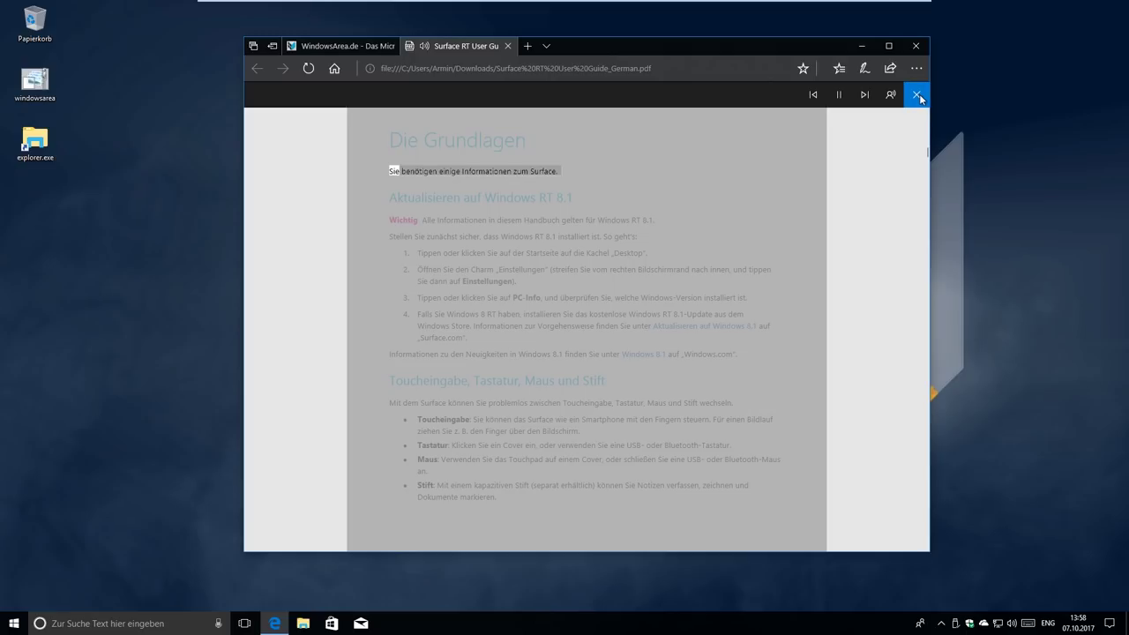
click(917, 95)
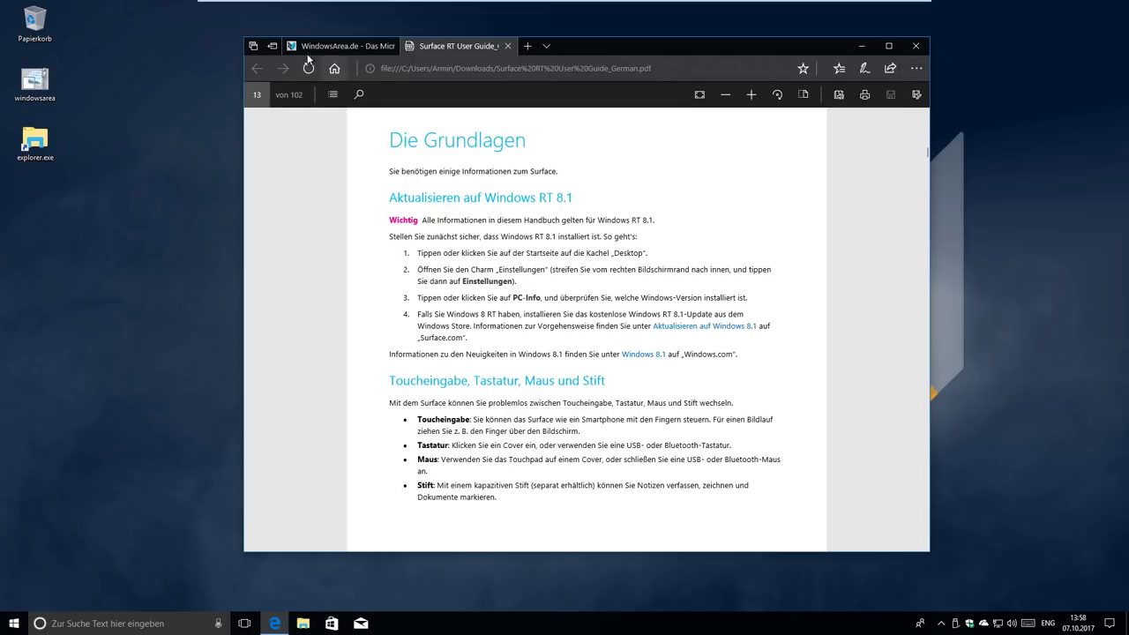
Step: Return to the WindowsArea.de page and open its article on Google and the Windows 7 security gaps
click(340, 45)
scroll(550, 298, down, 8)
click(577, 403)
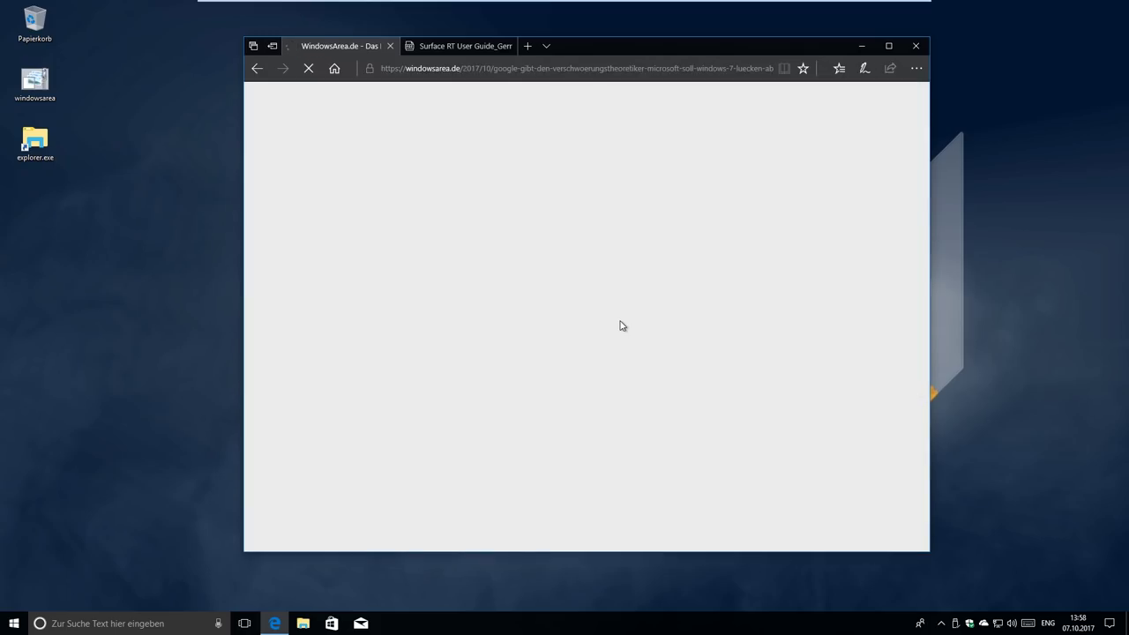
Step: Have the Google article read aloud, resume the playback and end the reading
scroll(600, 335, down, 6)
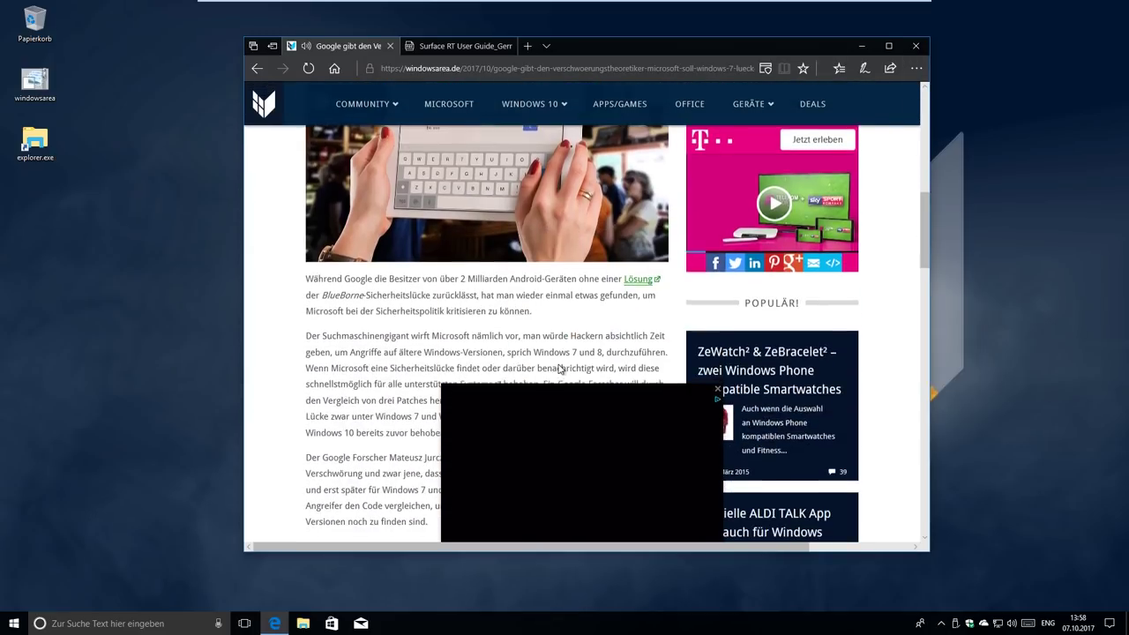
right_click(437, 323)
click(467, 357)
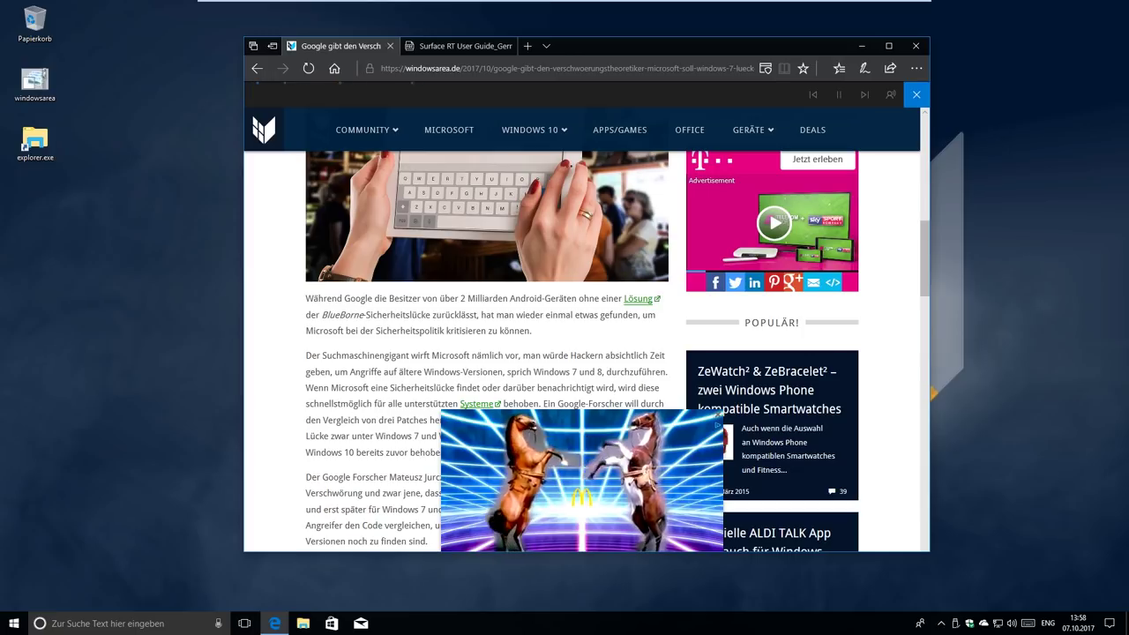
scroll(670, 371, down, 10)
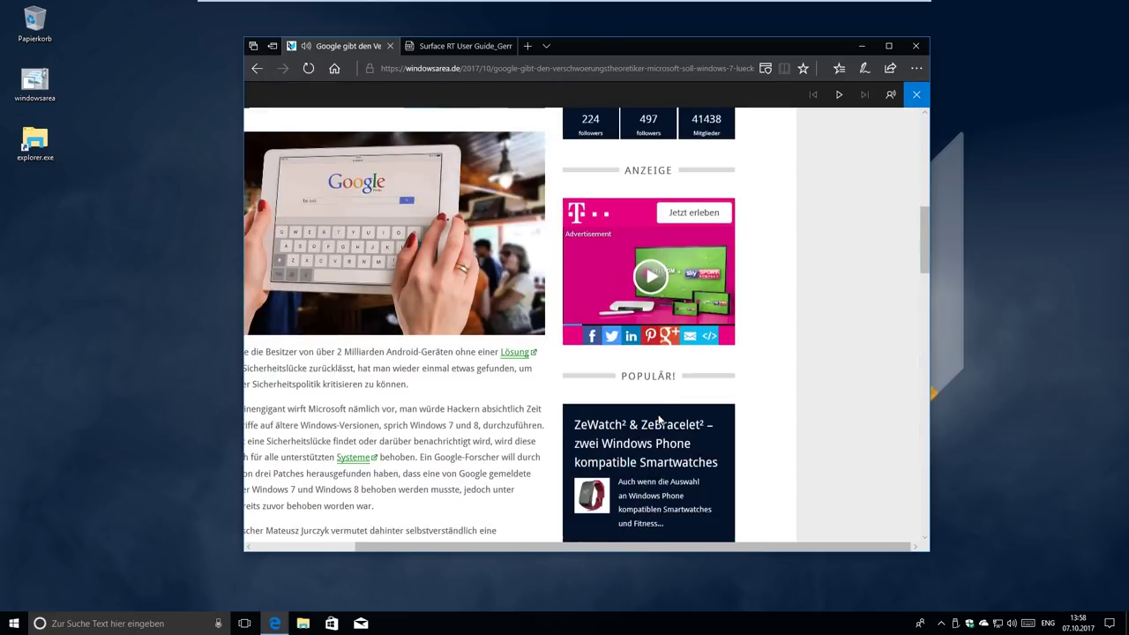
click(840, 94)
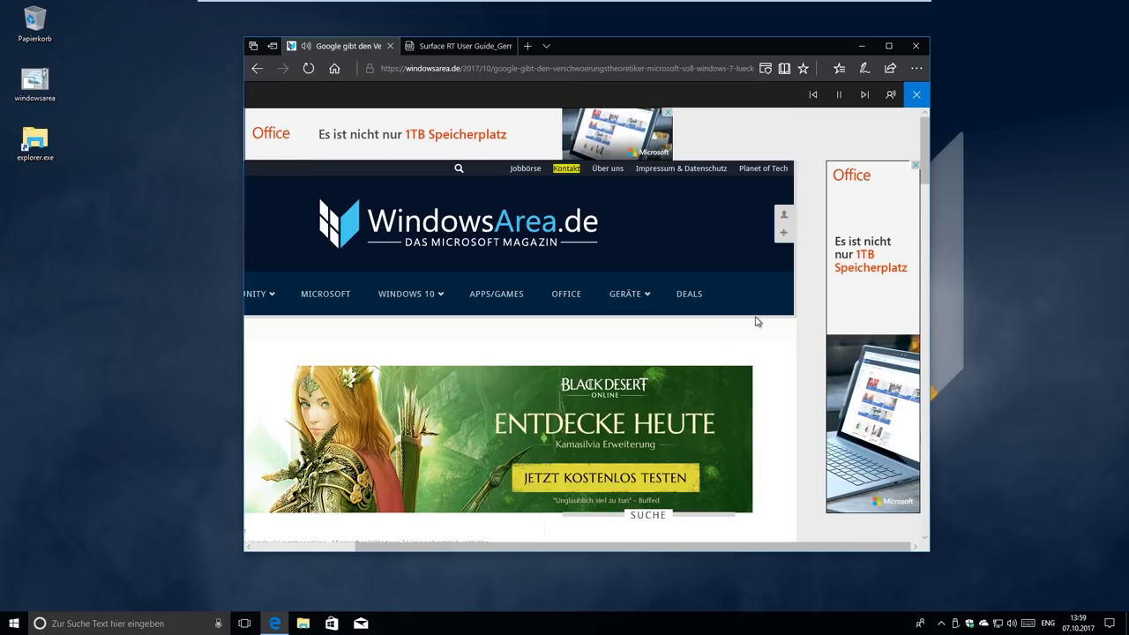
click(917, 94)
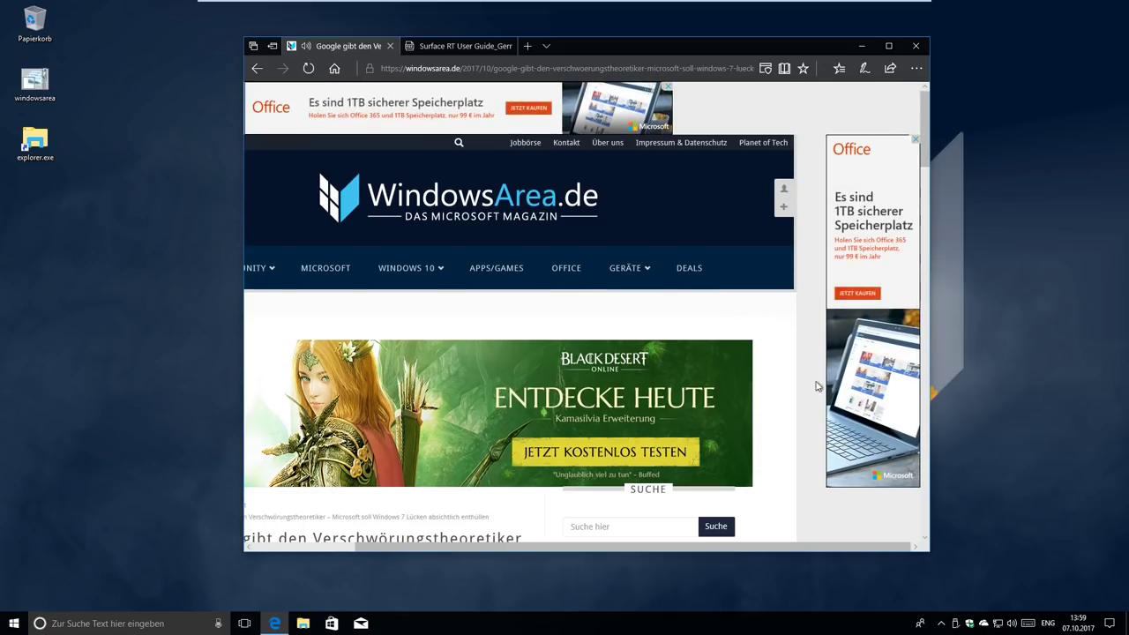
Step: Have only the article heading "Google vergisst: Windows 10 ist nicht Windows 7" read aloud and end the reading
scroll(564, 434, down, 10)
scroll(389, 293, left, 2)
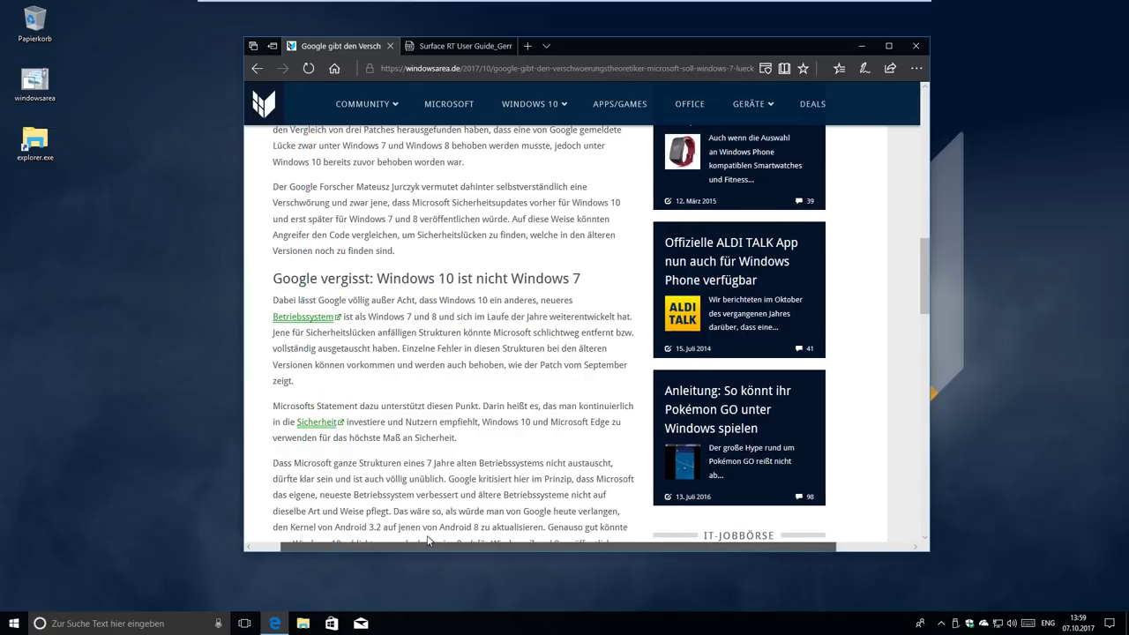
drag(296, 279, 587, 279)
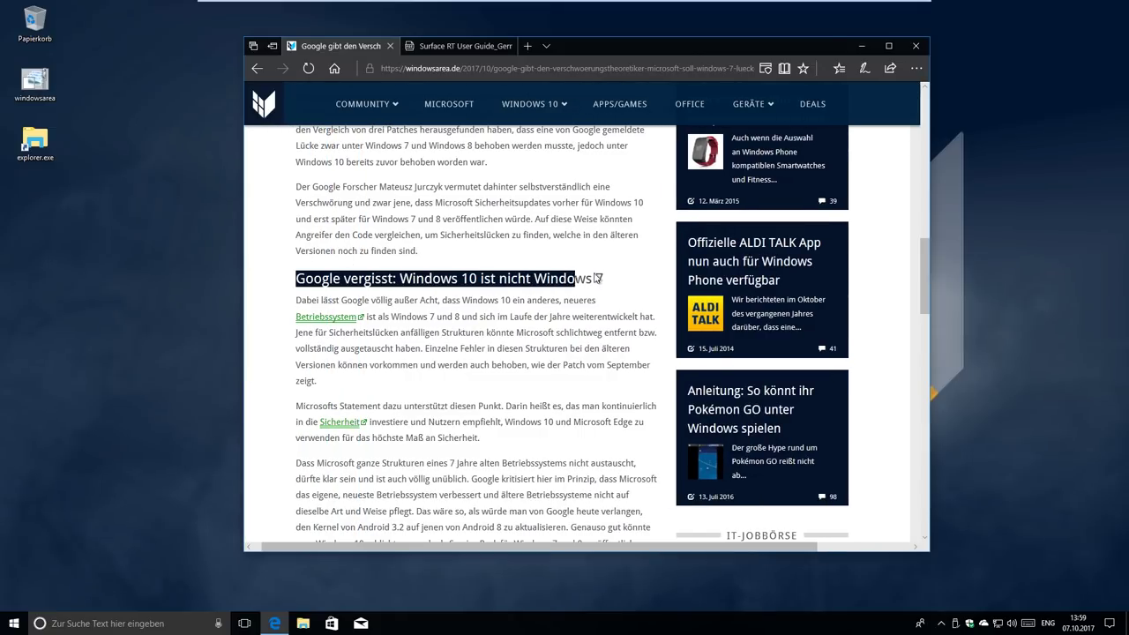
right_click(577, 281)
click(664, 311)
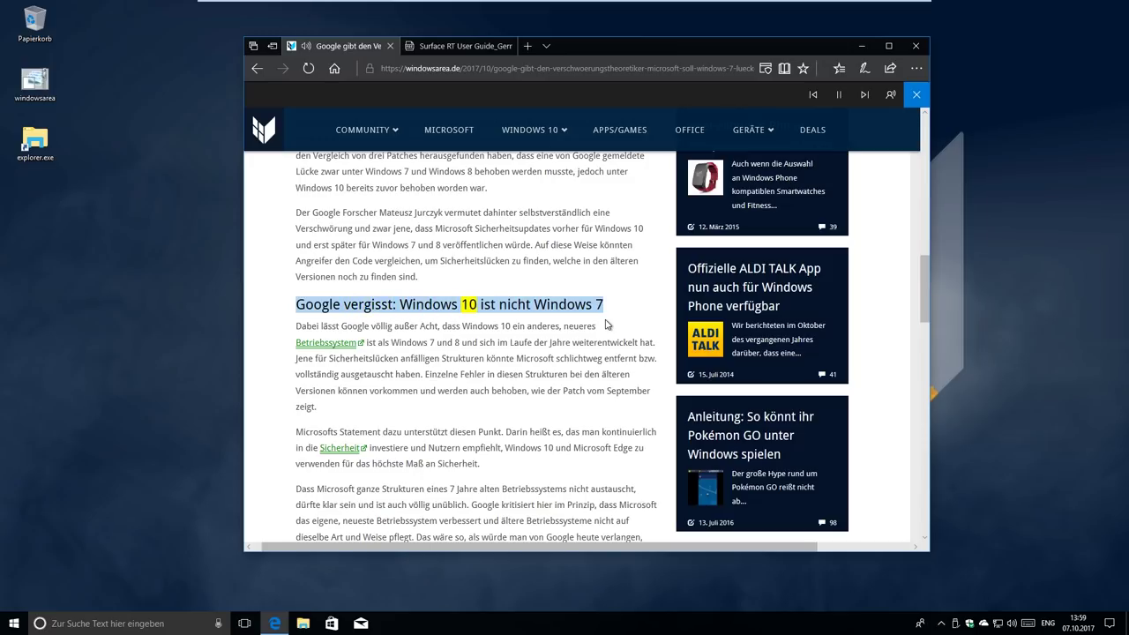
click(915, 94)
scroll(568, 395, down, 3)
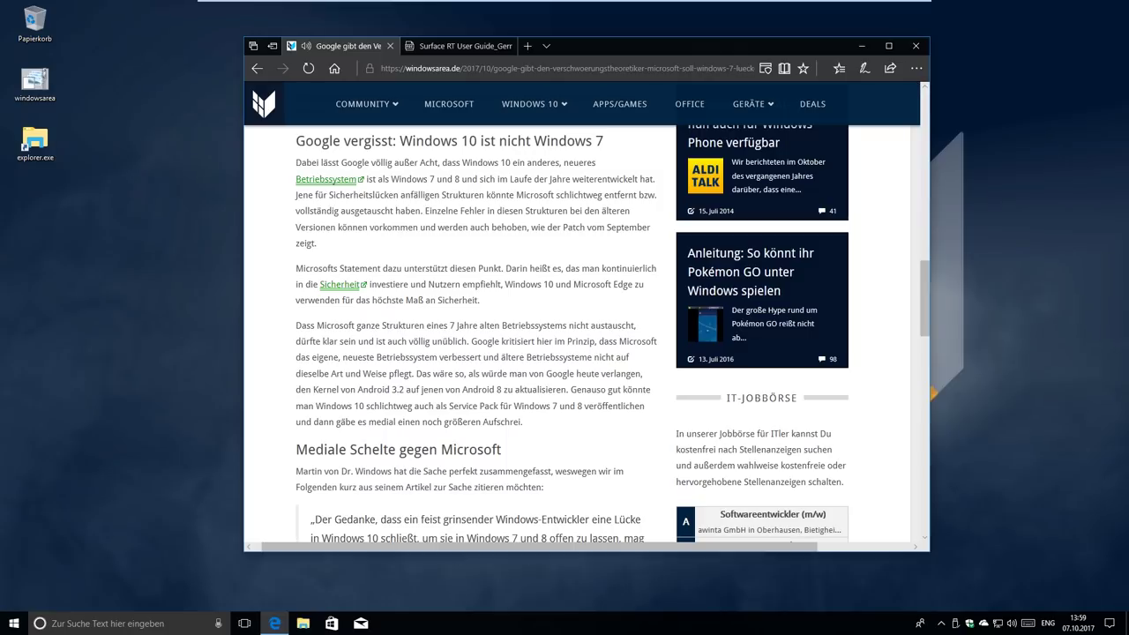
Step: Turn on note-taking in the Surface user guide PDF and circle the Einrichtung section with a large blue ink stroke
mouse_move(431, 46)
click(432, 46)
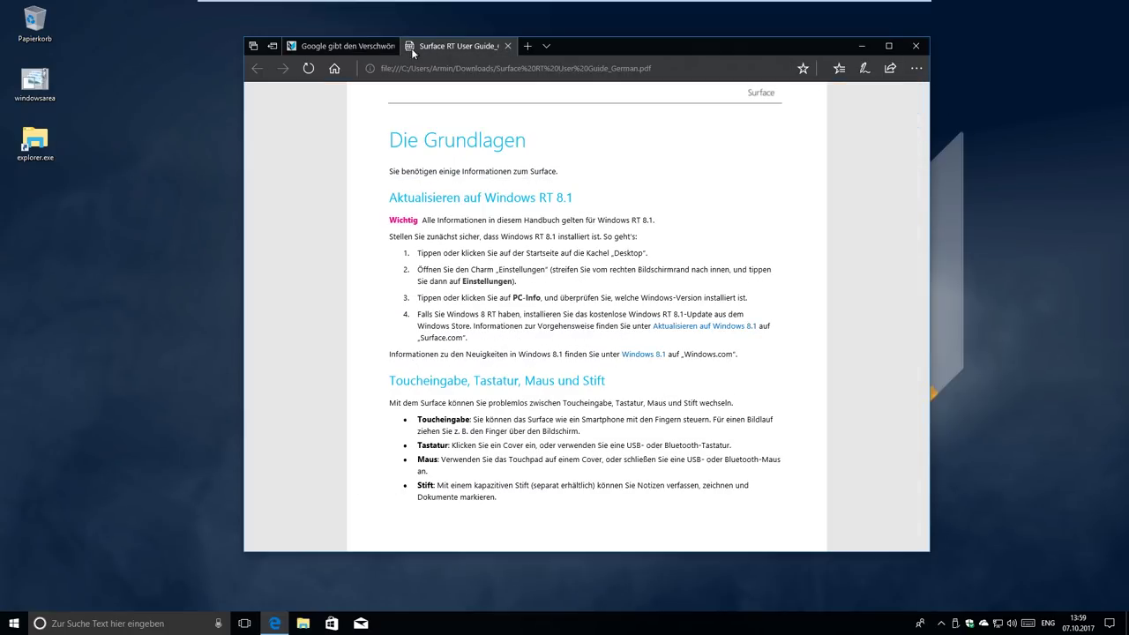
scroll(811, 143, up, 3)
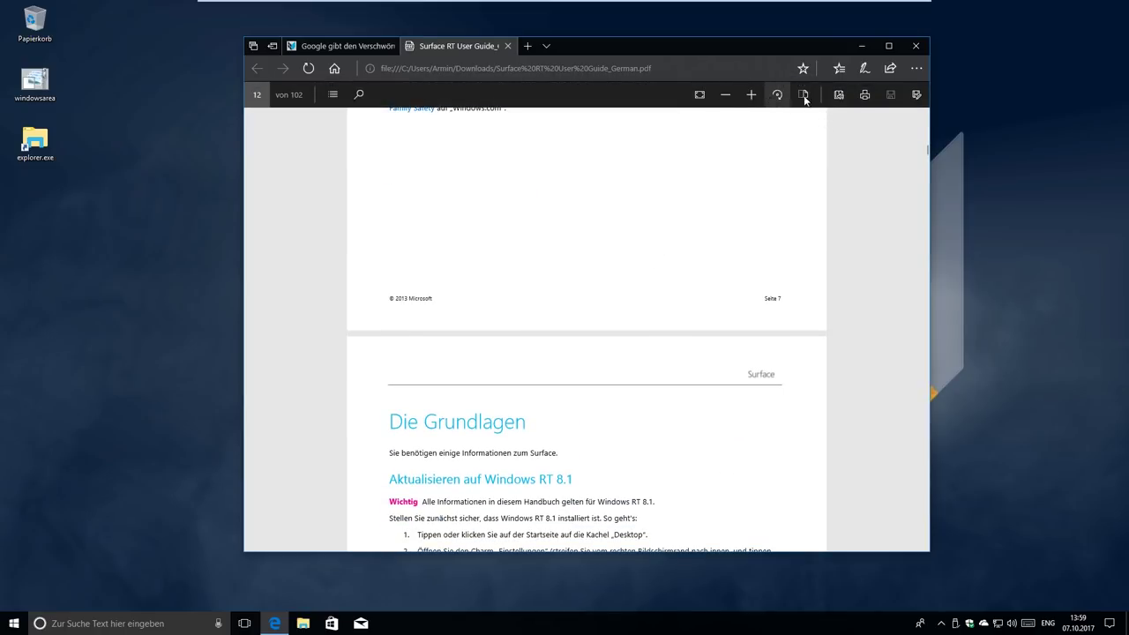
click(862, 70)
scroll(539, 312, up, 5)
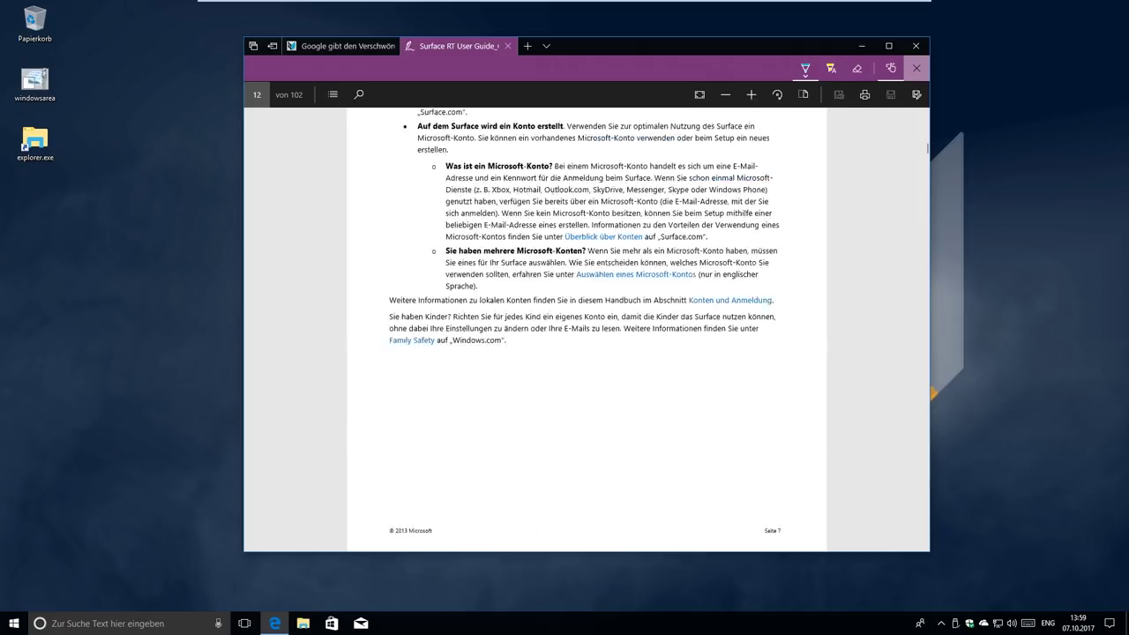
scroll(560, 369, down, 3)
scroll(494, 221, up, 2)
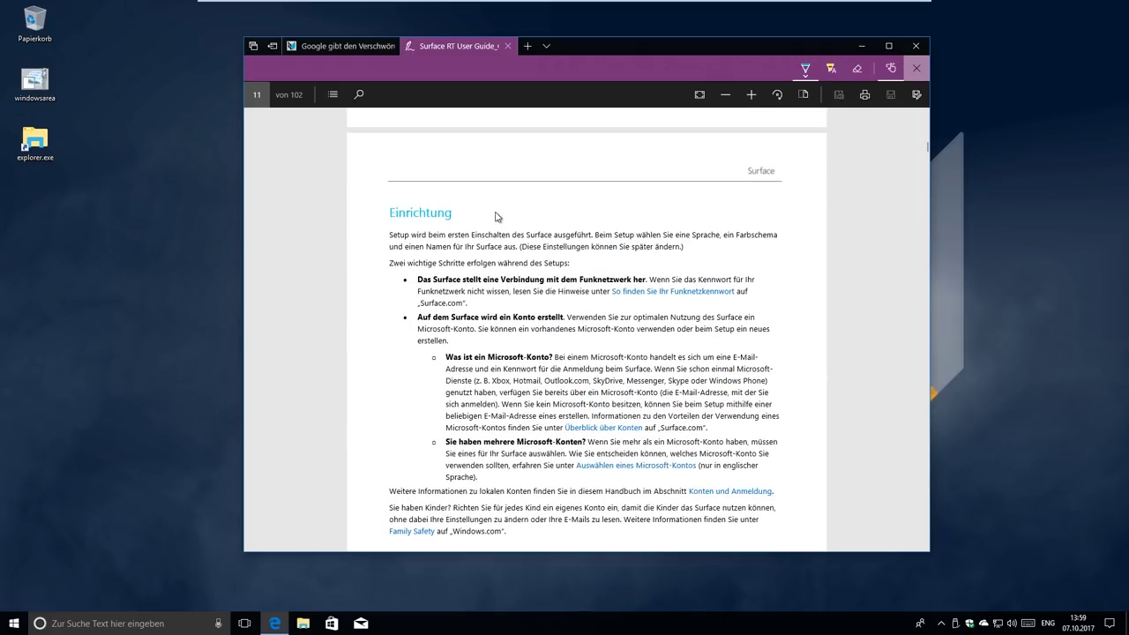
drag(401, 402, 456, 175)
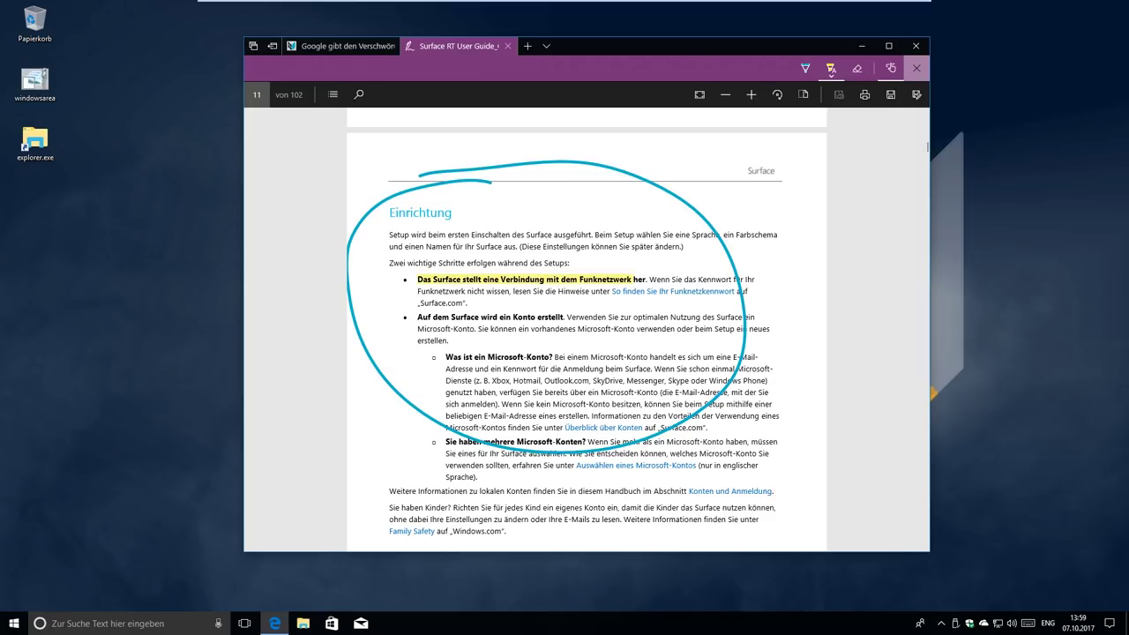
Step: Highlight the whole bullet "Das Surface stellt eine Verbindung mit dem Funknetzwerk her" in yellow and leave note-taking
drag(755, 280, 735, 291)
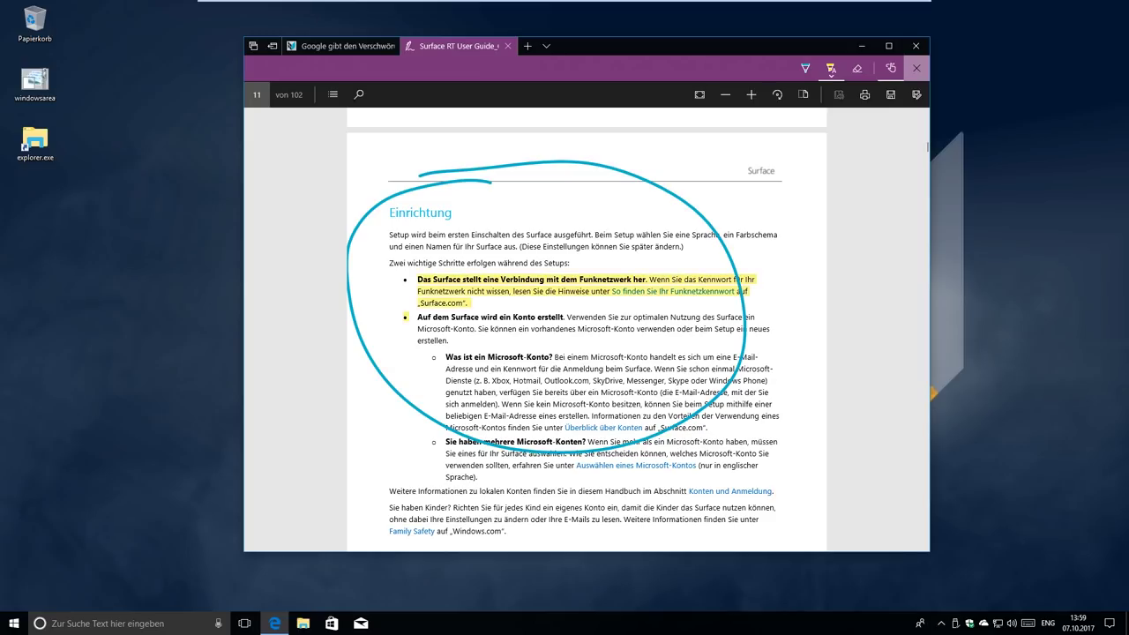
scroll(804, 418, up, 15)
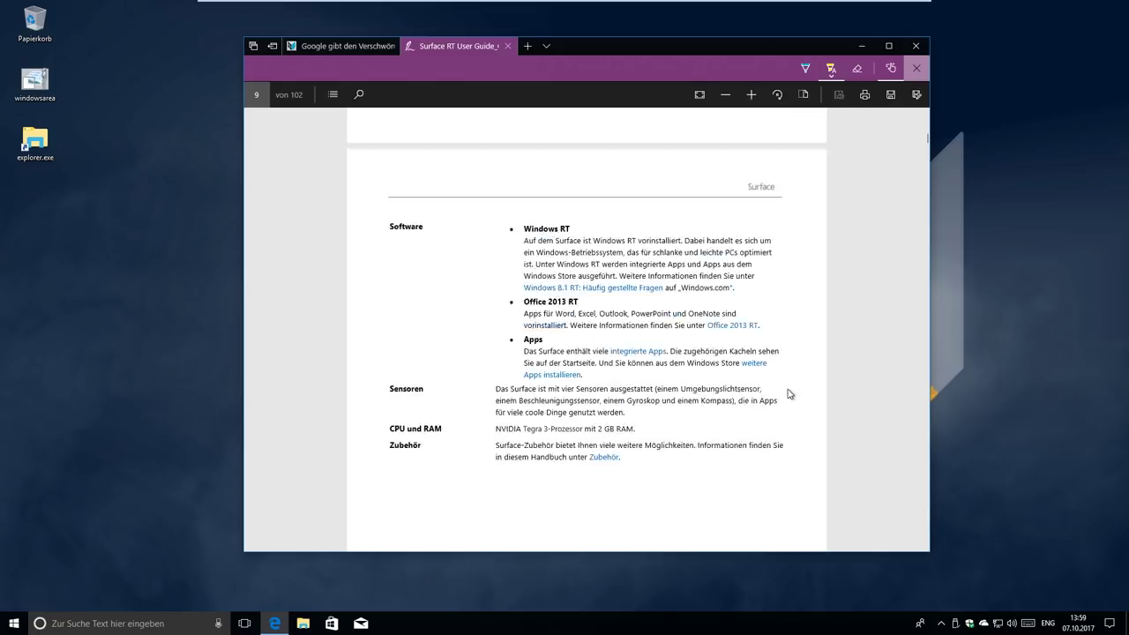
scroll(725, 443, down, 20)
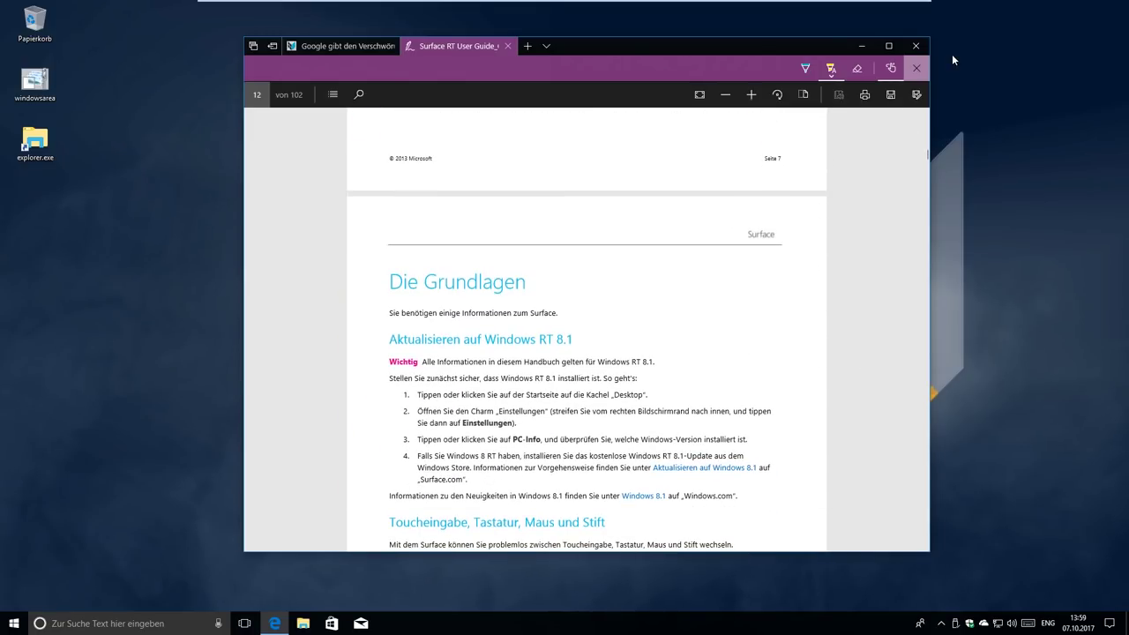
click(917, 69)
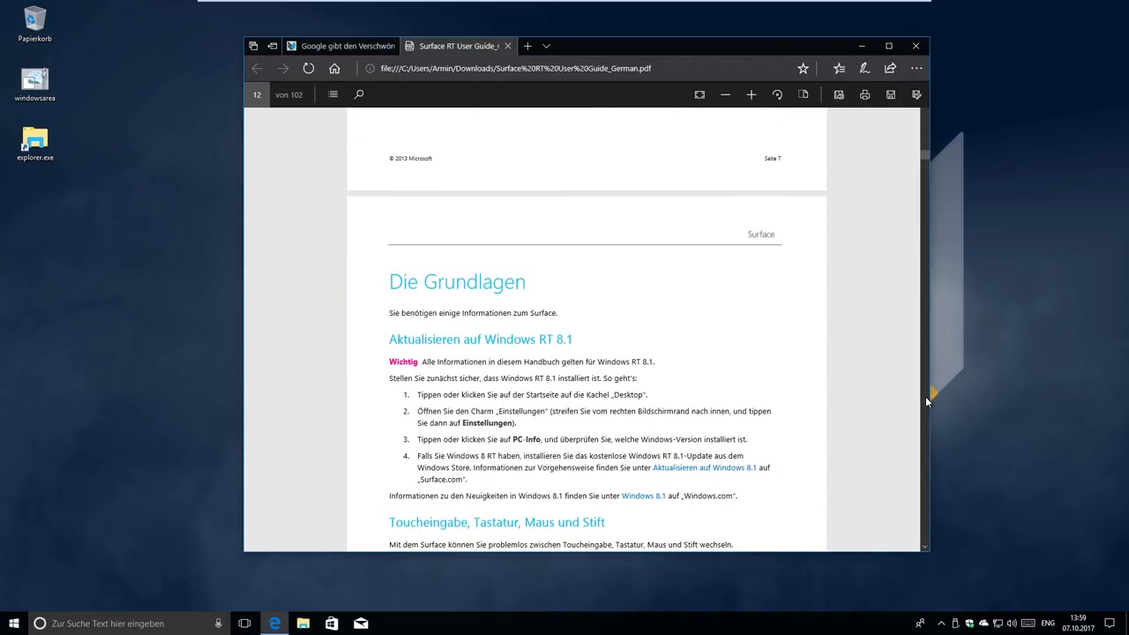
Step: Go back to the PDF's cover page and skim the opening pages through the printed table of contents
scroll(926, 189, up, 5)
drag(926, 161, 924, 107)
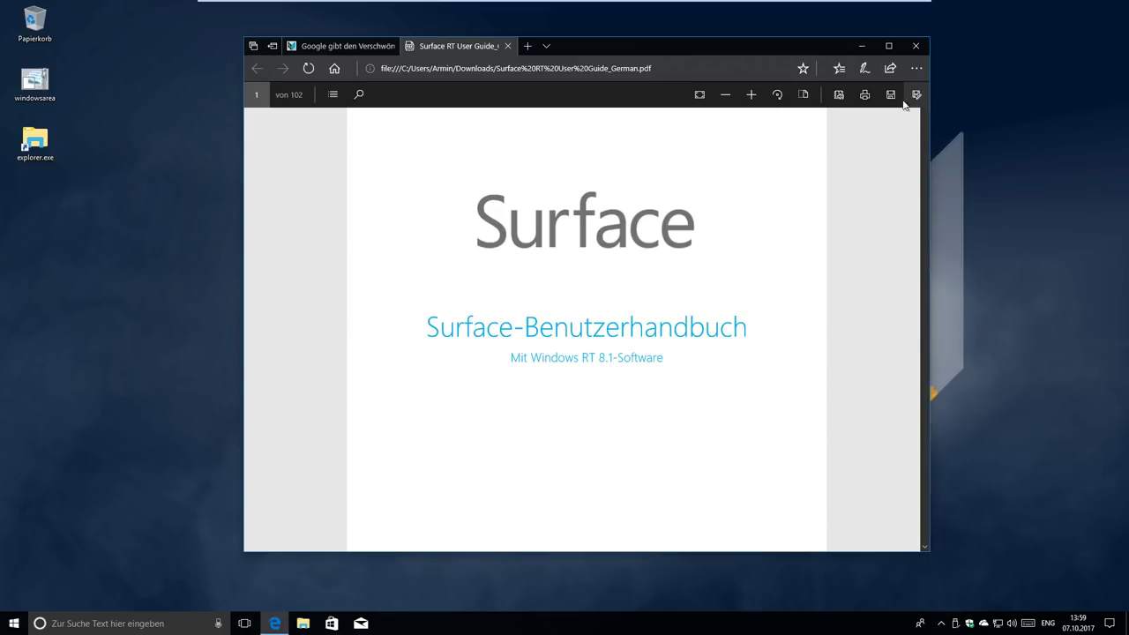
scroll(650, 350, down, 6)
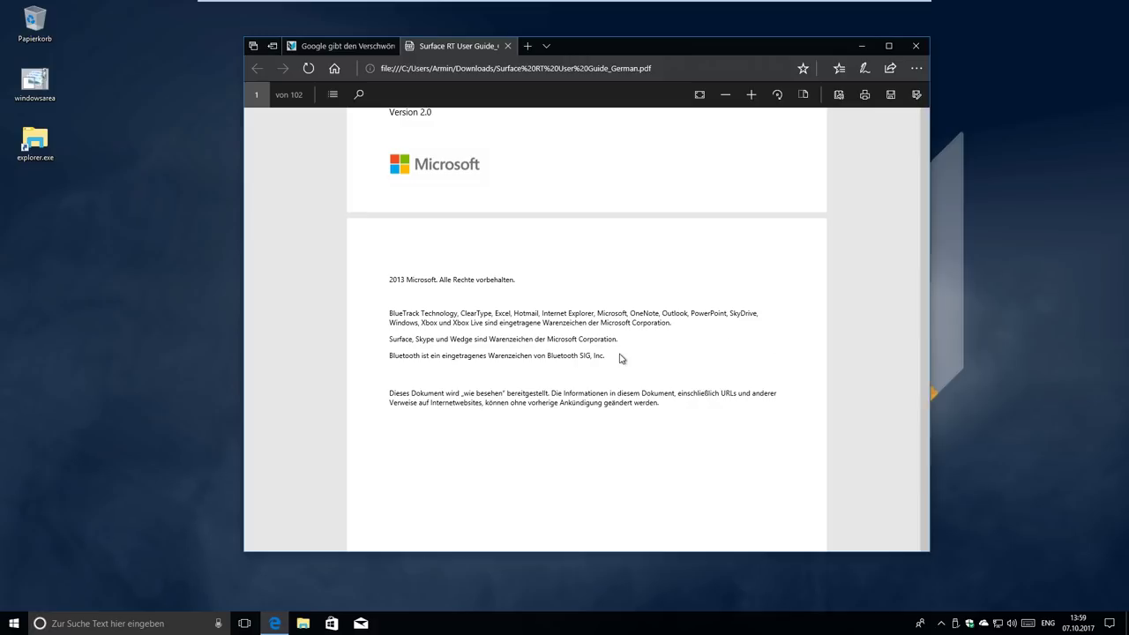
scroll(631, 356, down, 10)
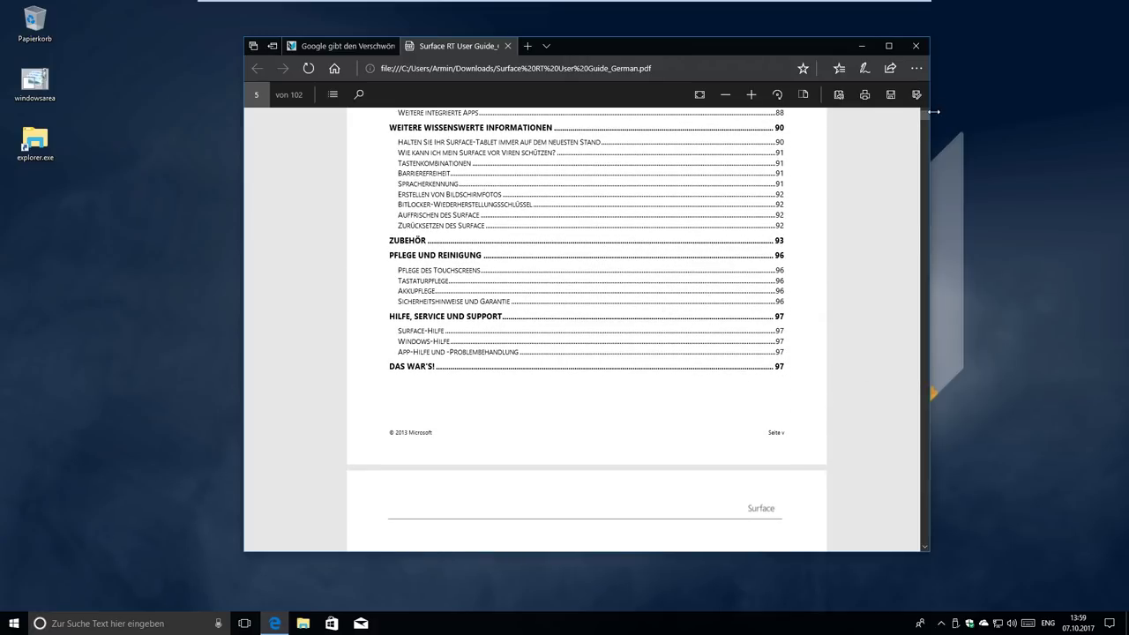
Step: Return to the PDF's cover page and skim ahead to the illustrated hardware overview of the Surface
click(925, 142)
drag(925, 143, 915, 231)
drag(915, 280, 926, 77)
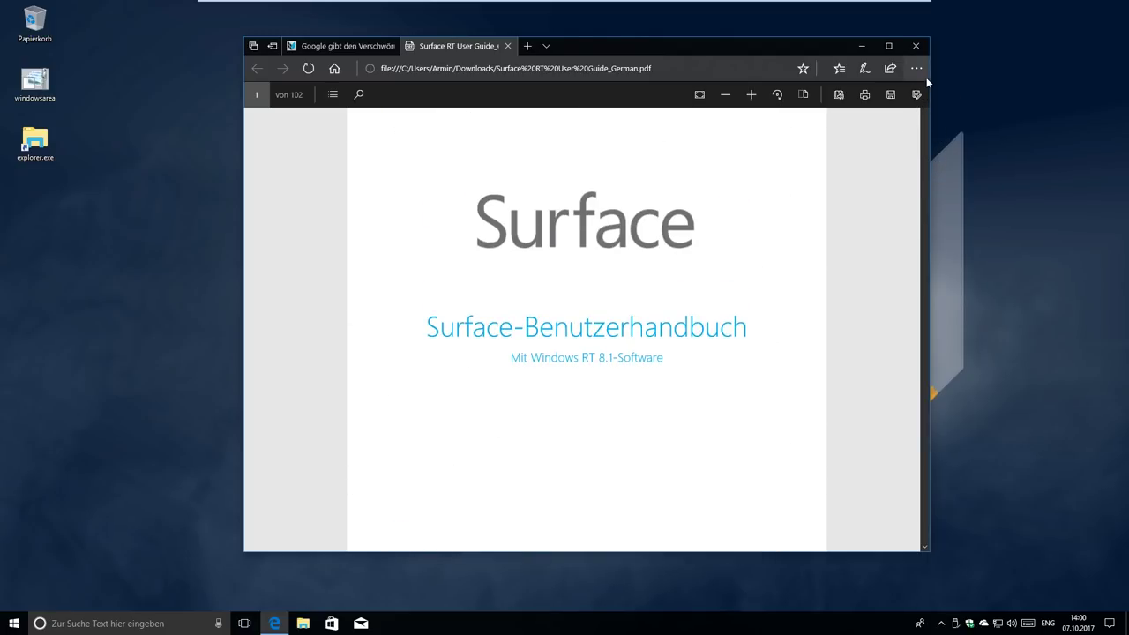
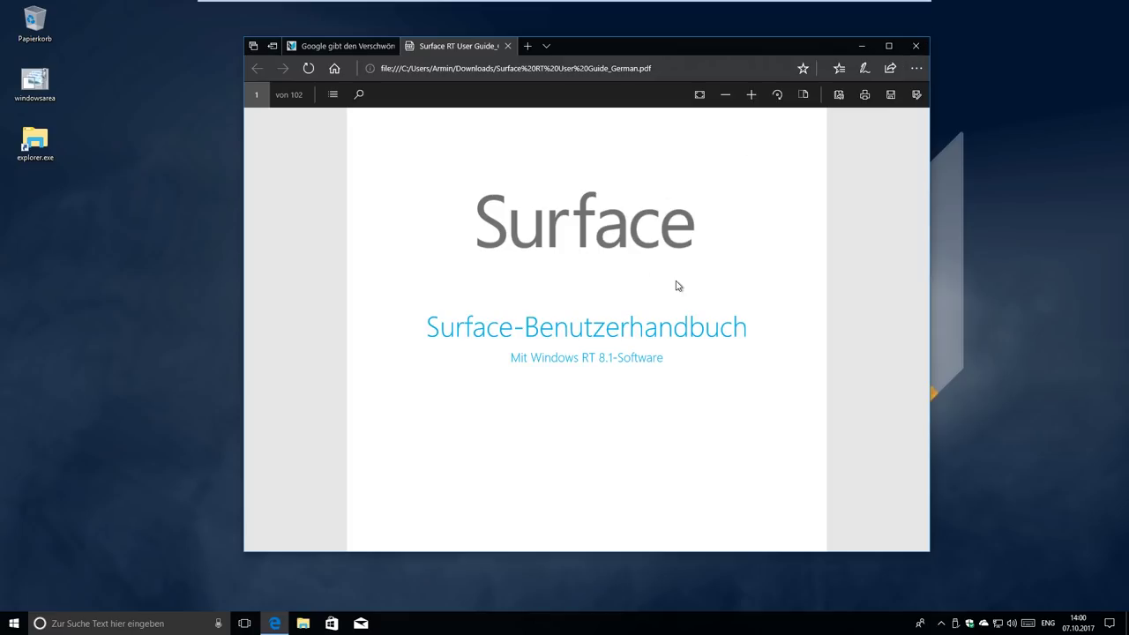
scroll(842, 306, down, 15)
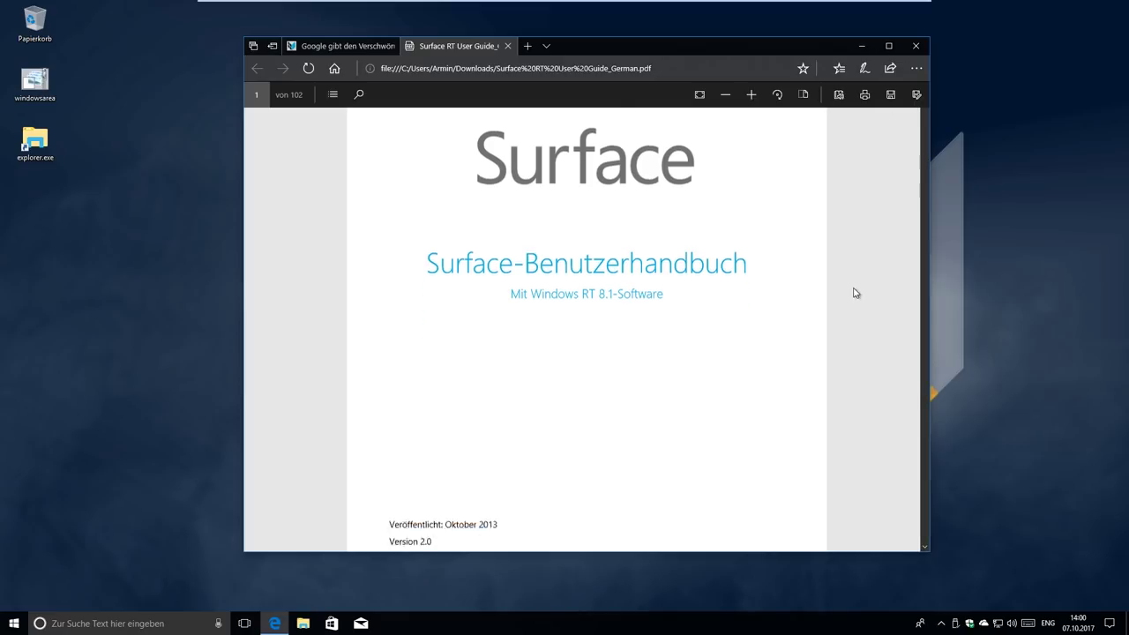
scroll(709, 419, down, 10)
scroll(575, 383, up, 1)
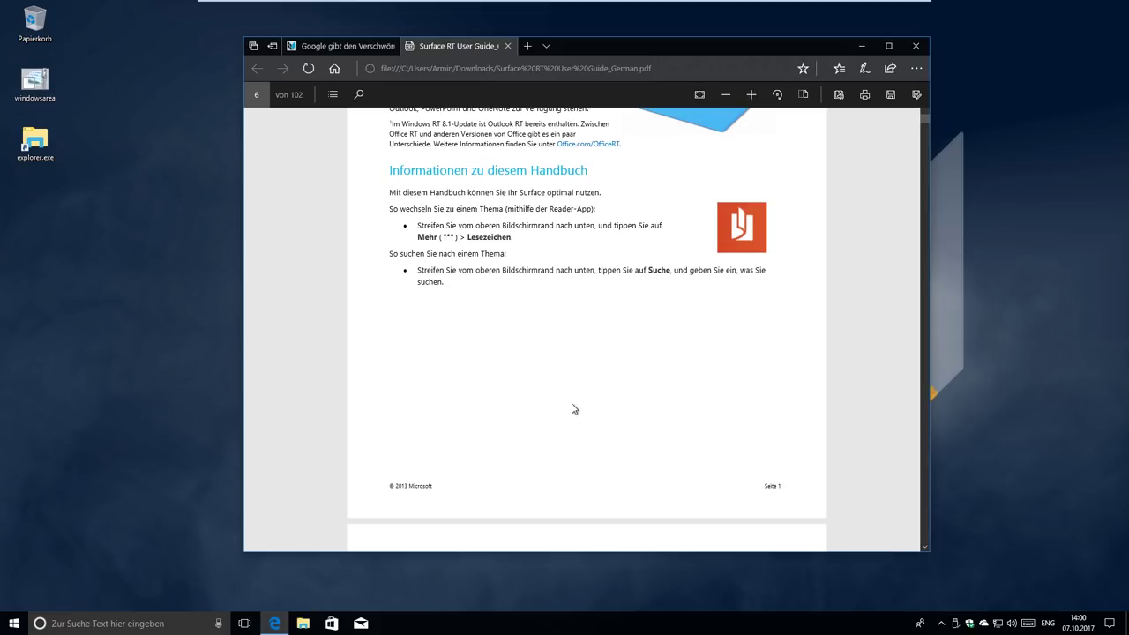
scroll(574, 383, down, 5)
scroll(806, 455, down, 8)
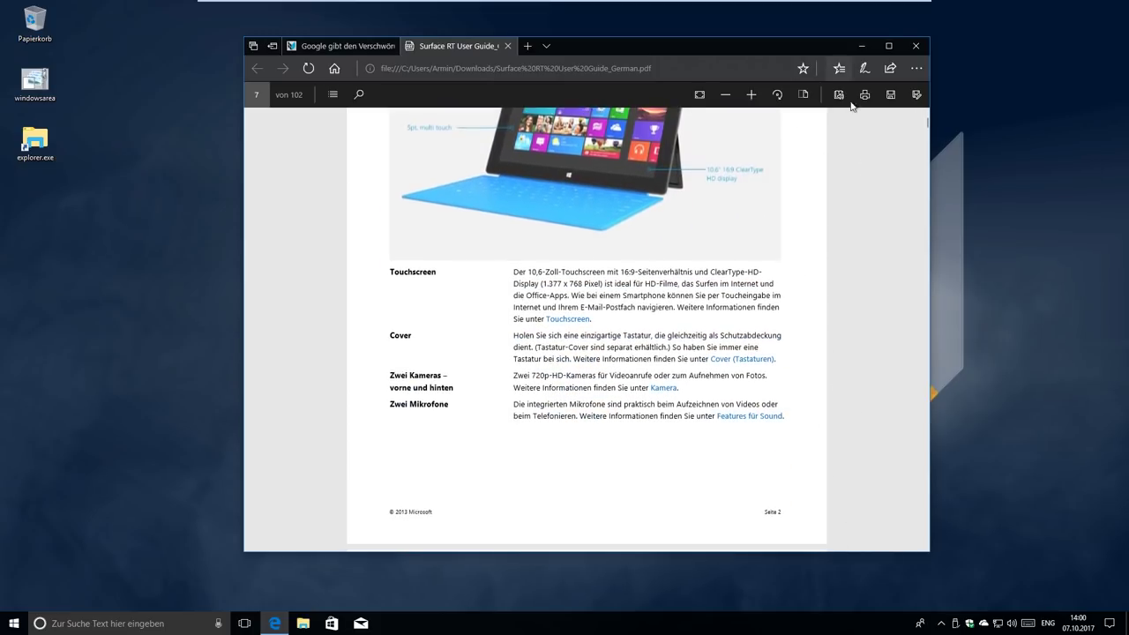
Step: Close the Surface user guide PDF and open the Gutenberg website from the saved favorites
click(507, 46)
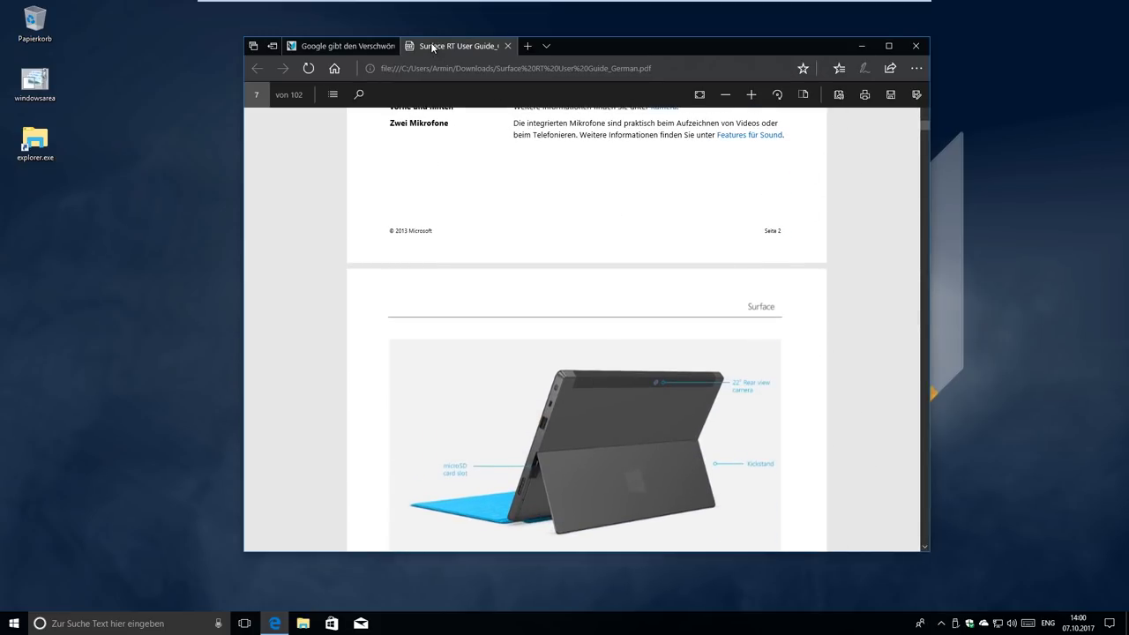
click(570, 348)
scroll(875, 108, up, 5)
scroll(875, 109, down, 1)
scroll(875, 108, up, 2)
click(839, 71)
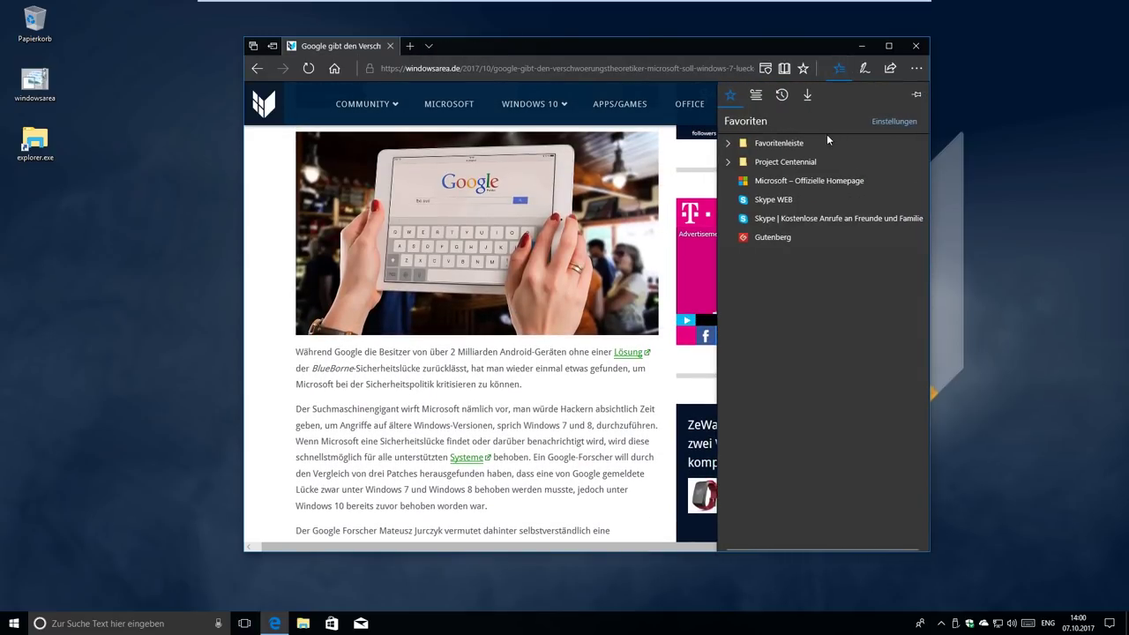
click(770, 233)
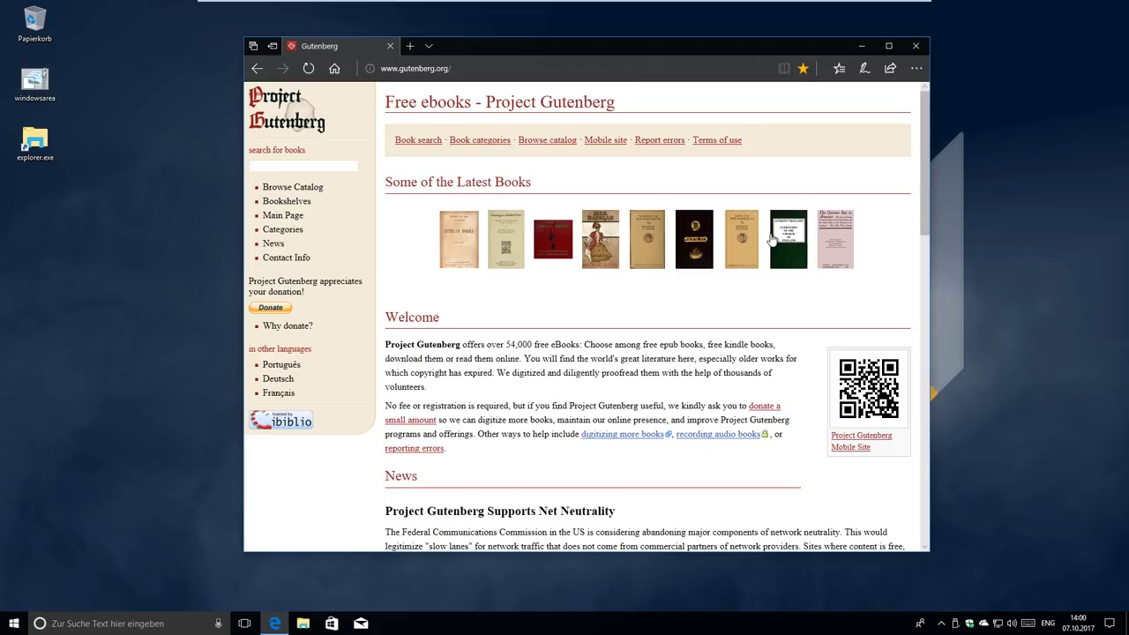
Step: Open the book "Gleanings in Buddha-Fields" from the latest books as an EPUB with images
scroll(620, 450, down, 5)
scroll(620, 450, up, 5)
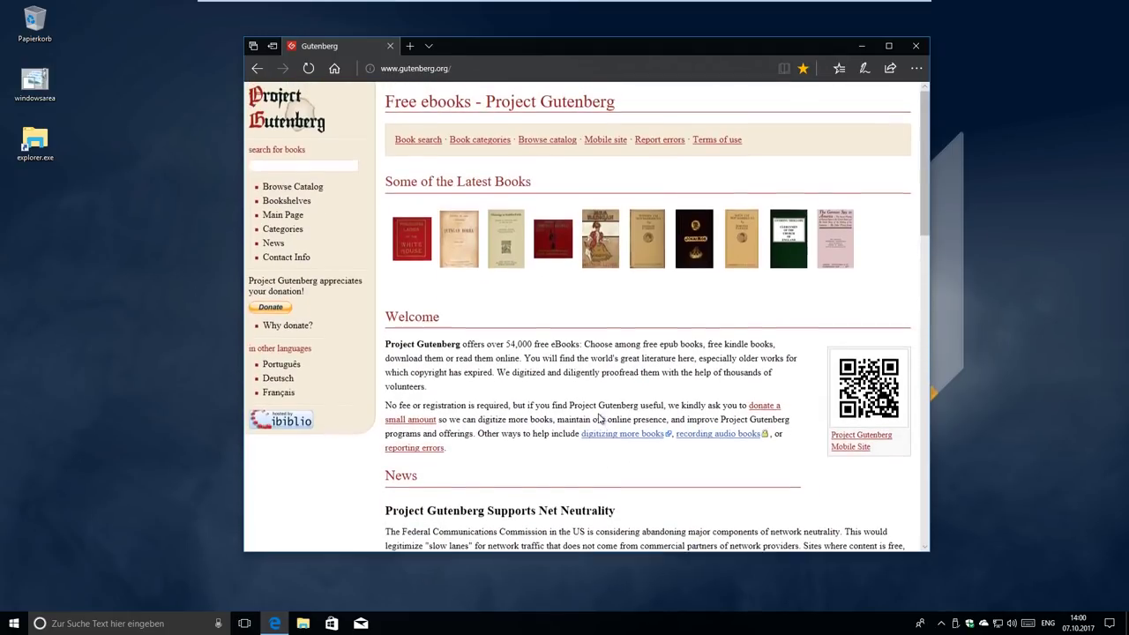
click(508, 253)
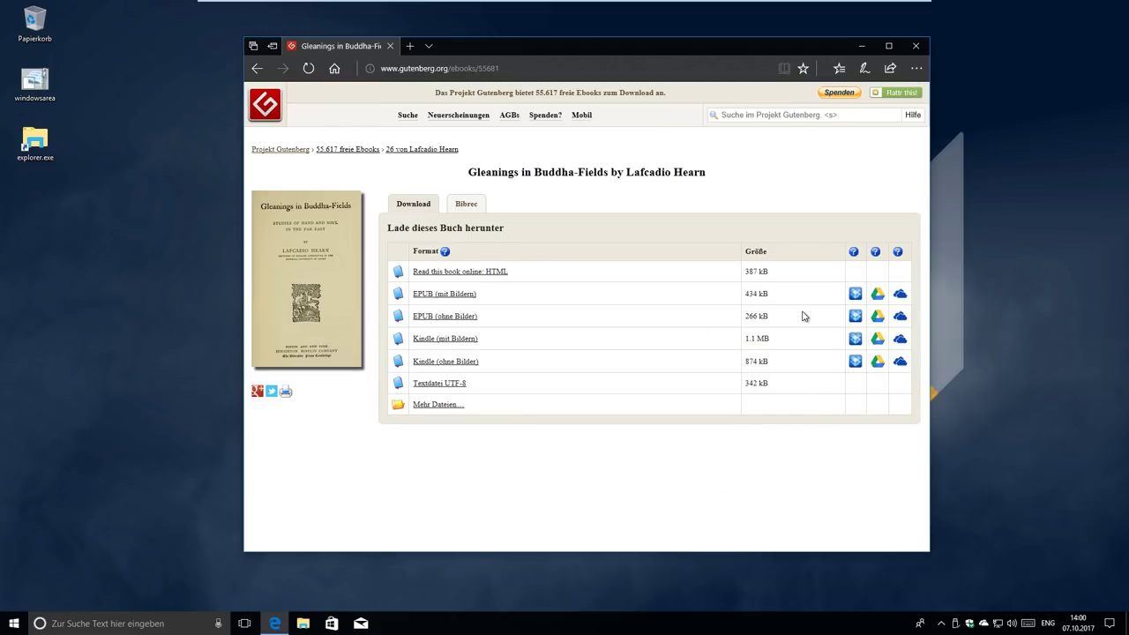
click(464, 295)
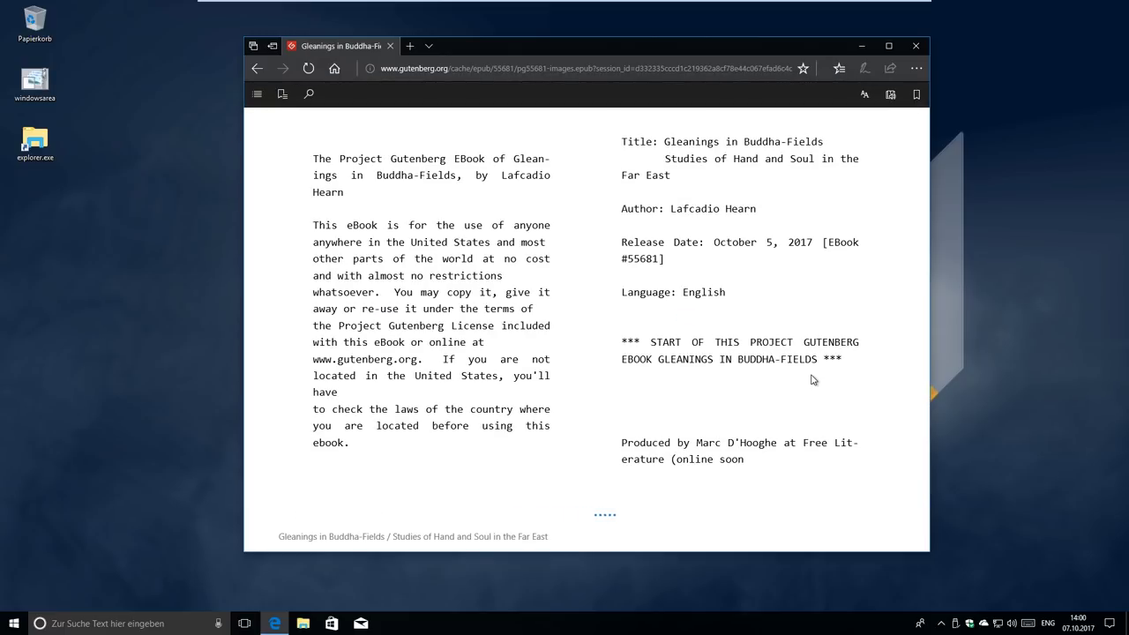
click(696, 295)
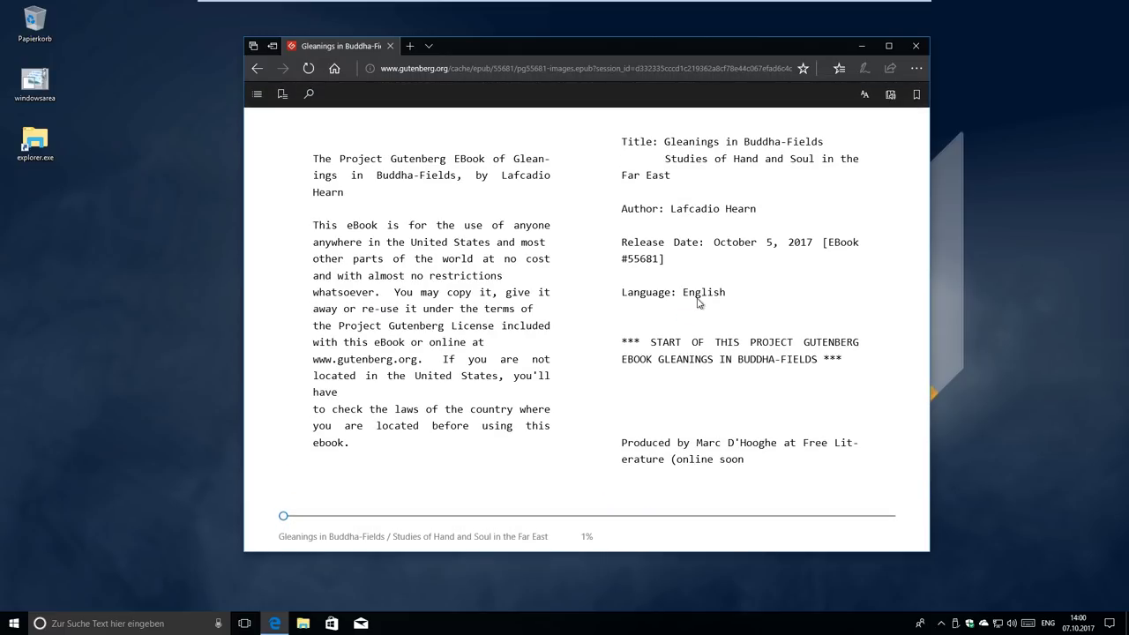
Step: Underline the words "anywhere in the United S" in the e-book's opening license paragraph
drag(314, 243, 459, 247)
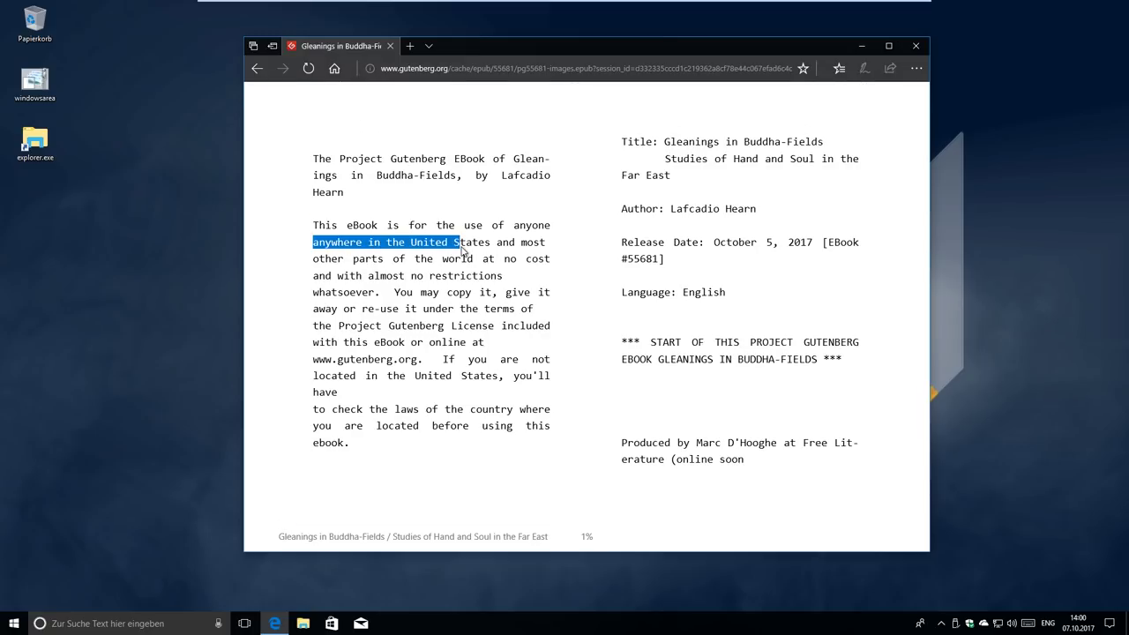
click(410, 226)
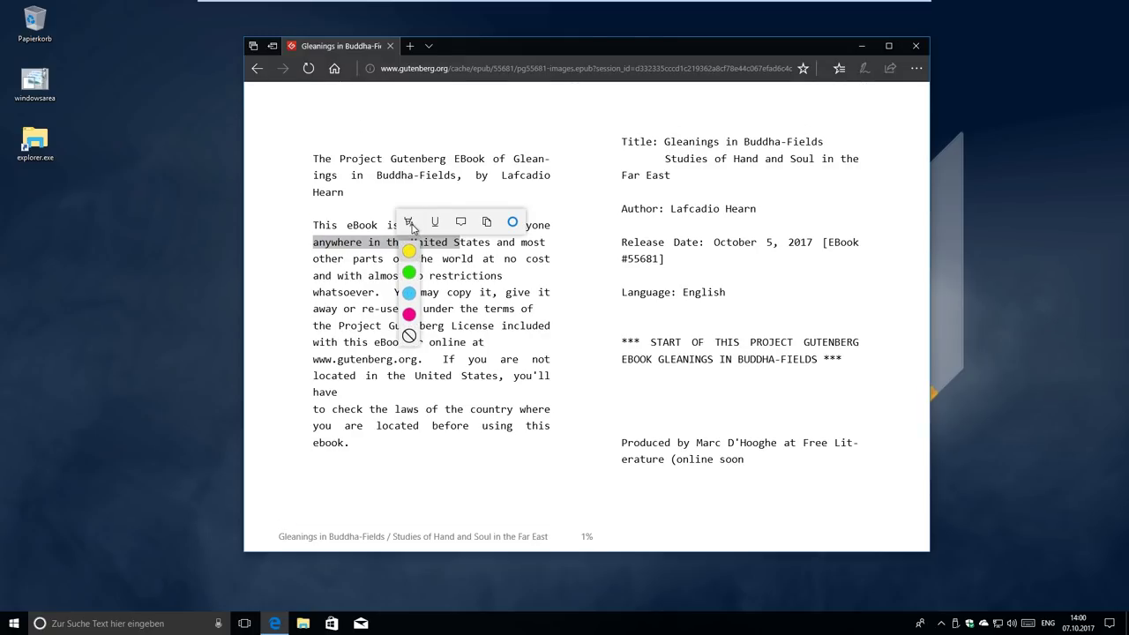
click(435, 221)
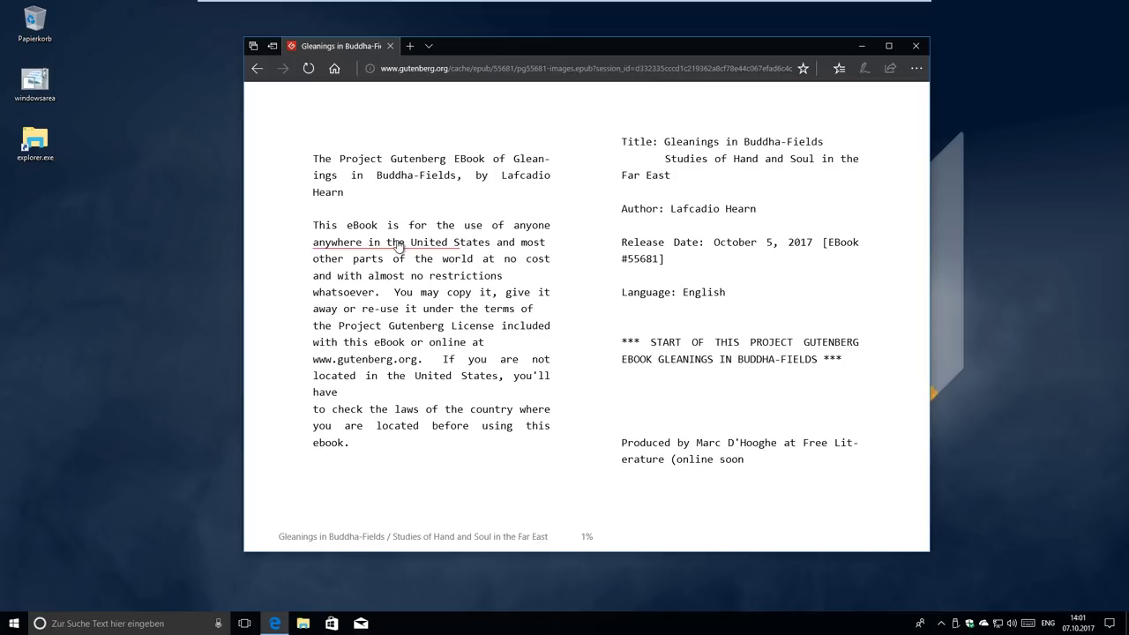
Step: Attach the note "windows >(" to the phrase "You may copy it," and reopen the saved note to check it
drag(387, 292, 498, 293)
click(500, 276)
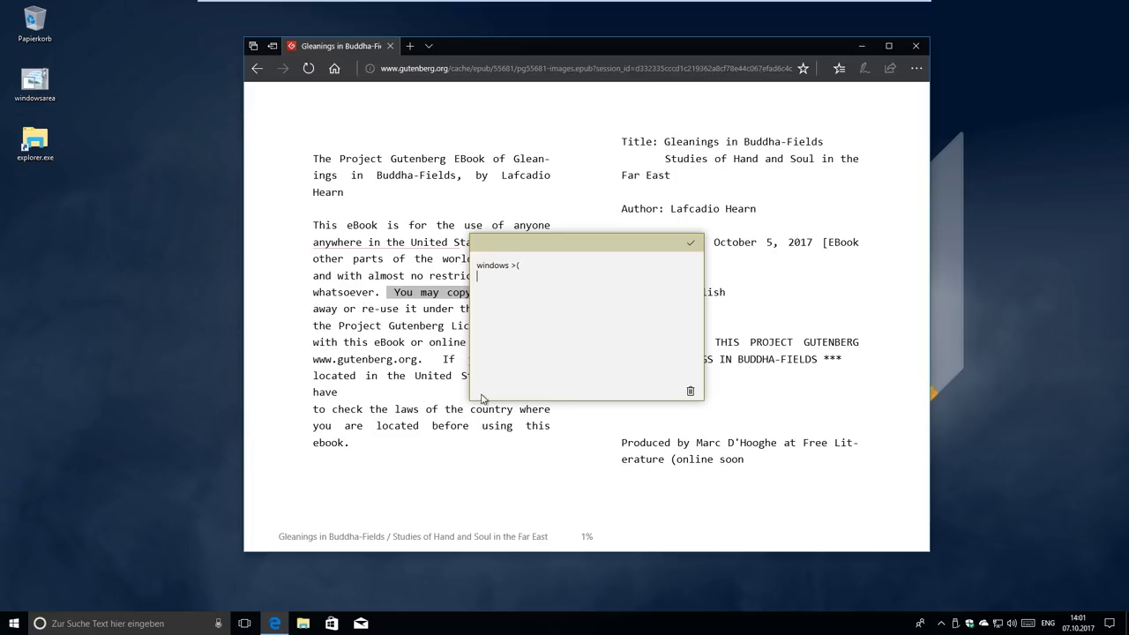
click(692, 243)
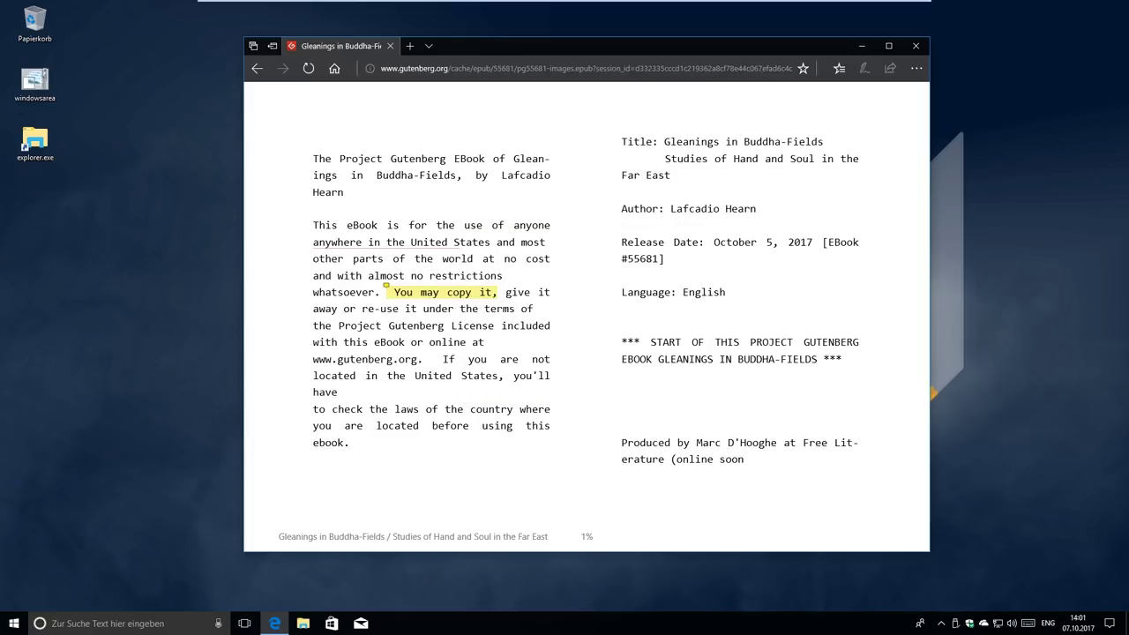
click(439, 292)
click(386, 286)
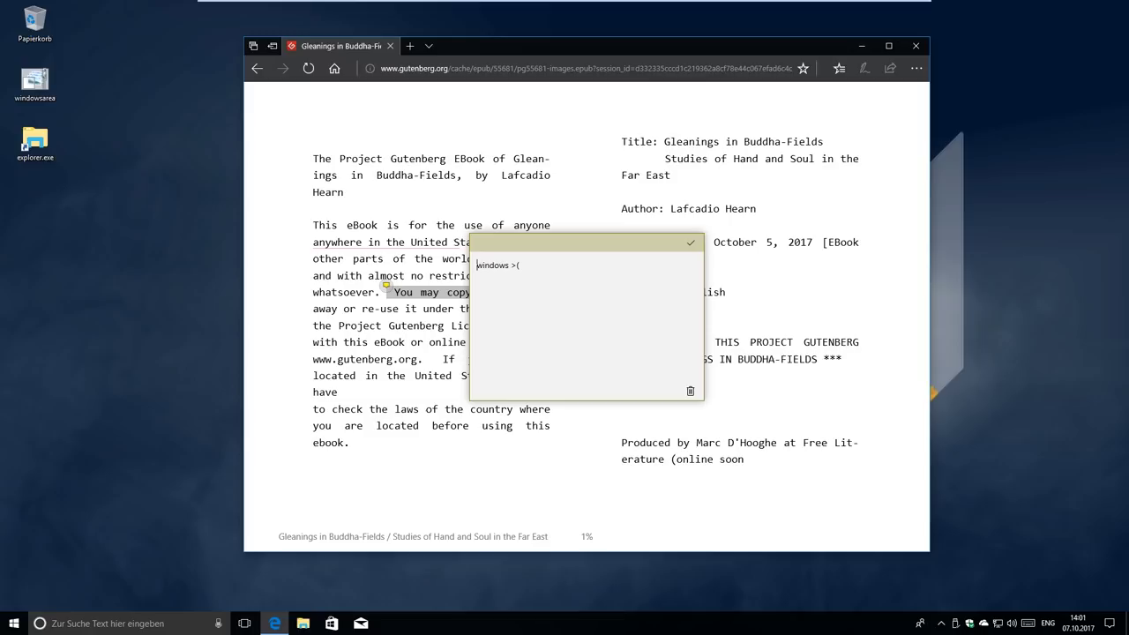
click(692, 245)
click(441, 296)
Step: Ask Cortana about the selected text "Gutenberg Licens" in the e-book and dismiss the lookup
click(389, 325)
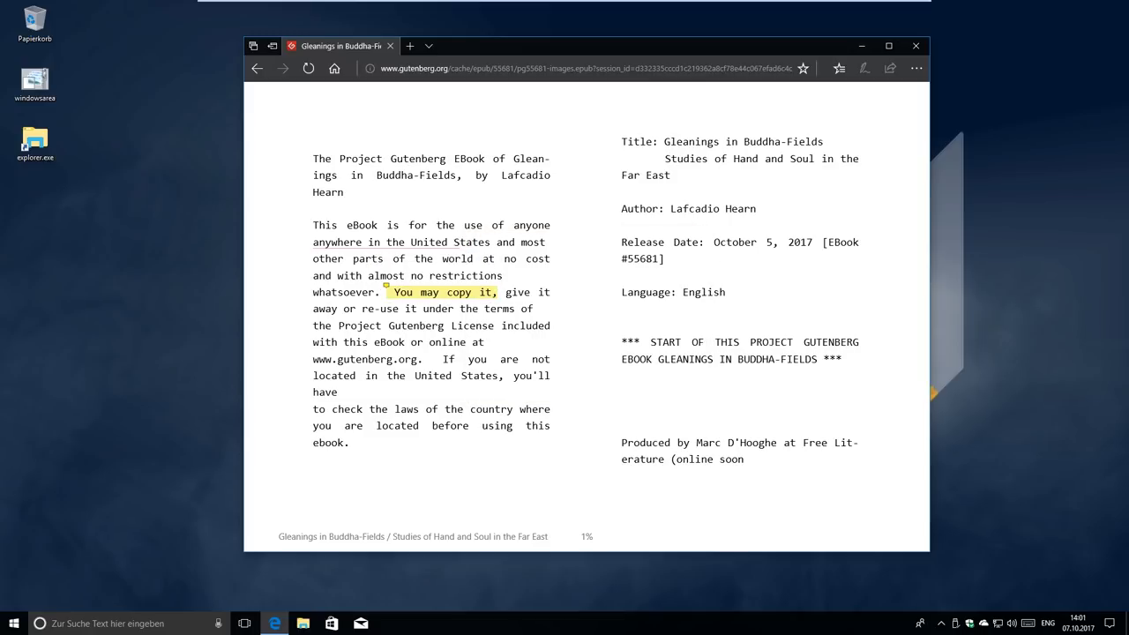
drag(389, 326, 490, 328)
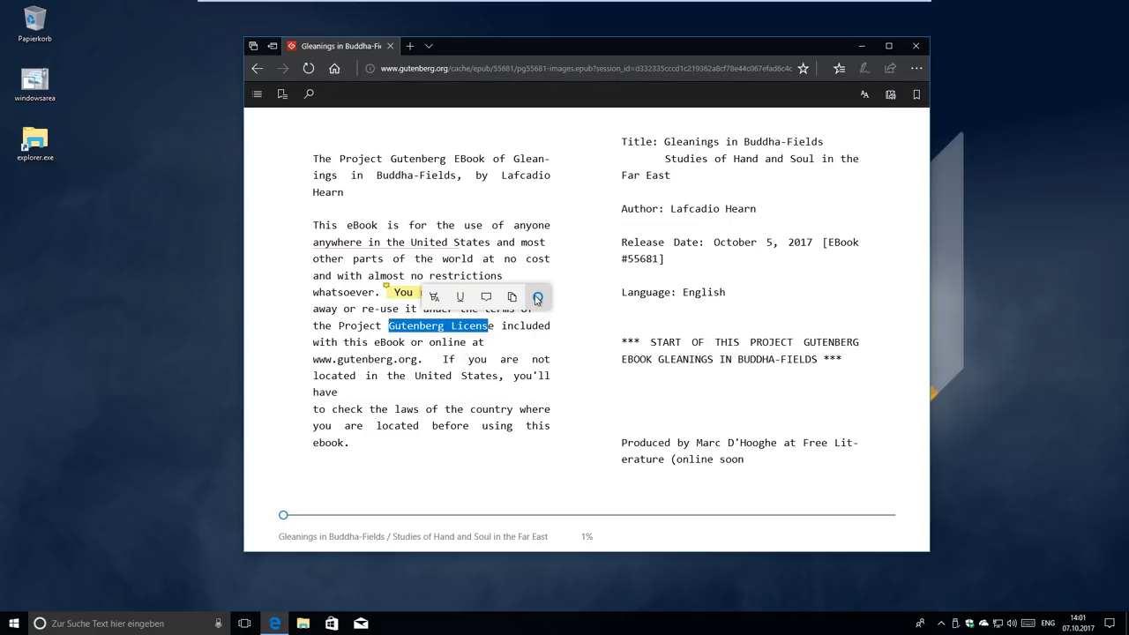
click(537, 297)
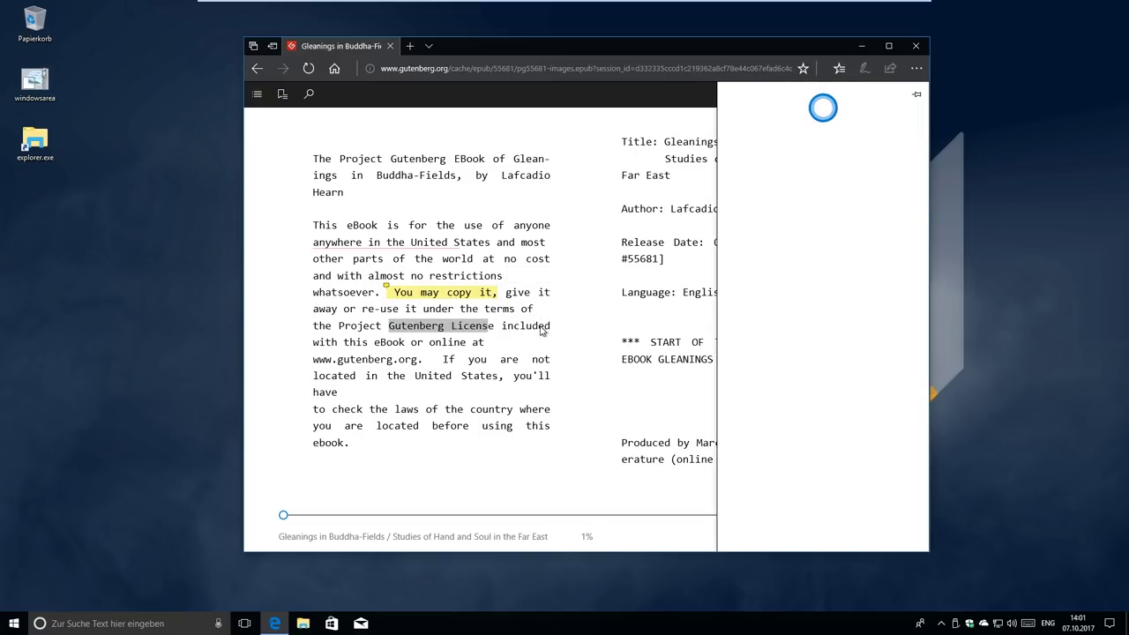
click(535, 144)
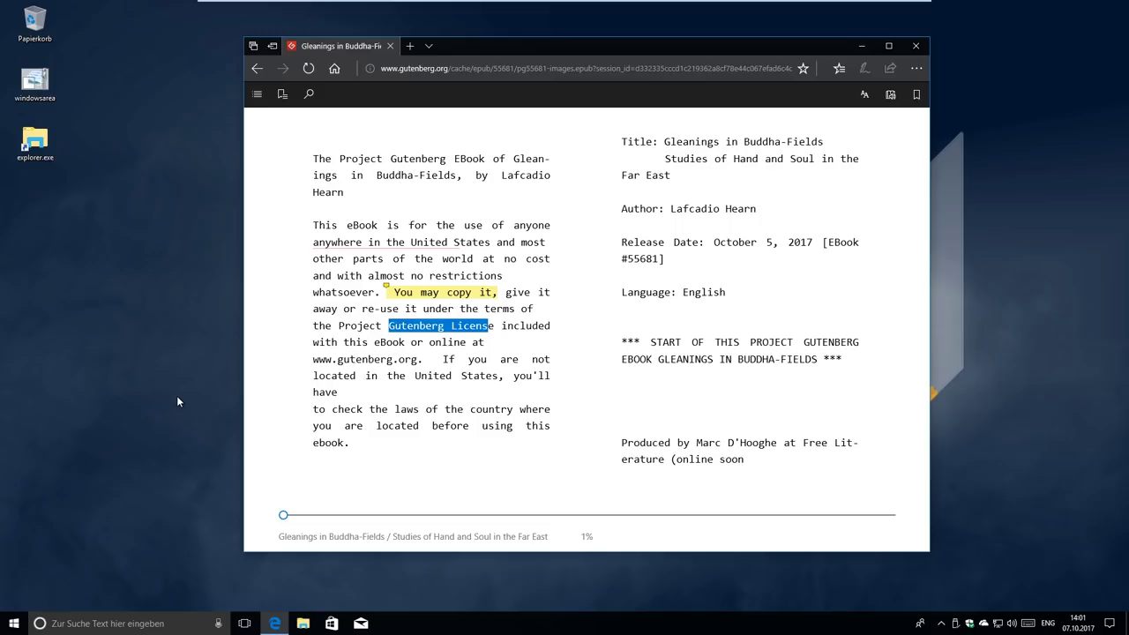
Step: Load the windowsarea.de homepage in place of the e-book and skim its latest articles
click(424, 68)
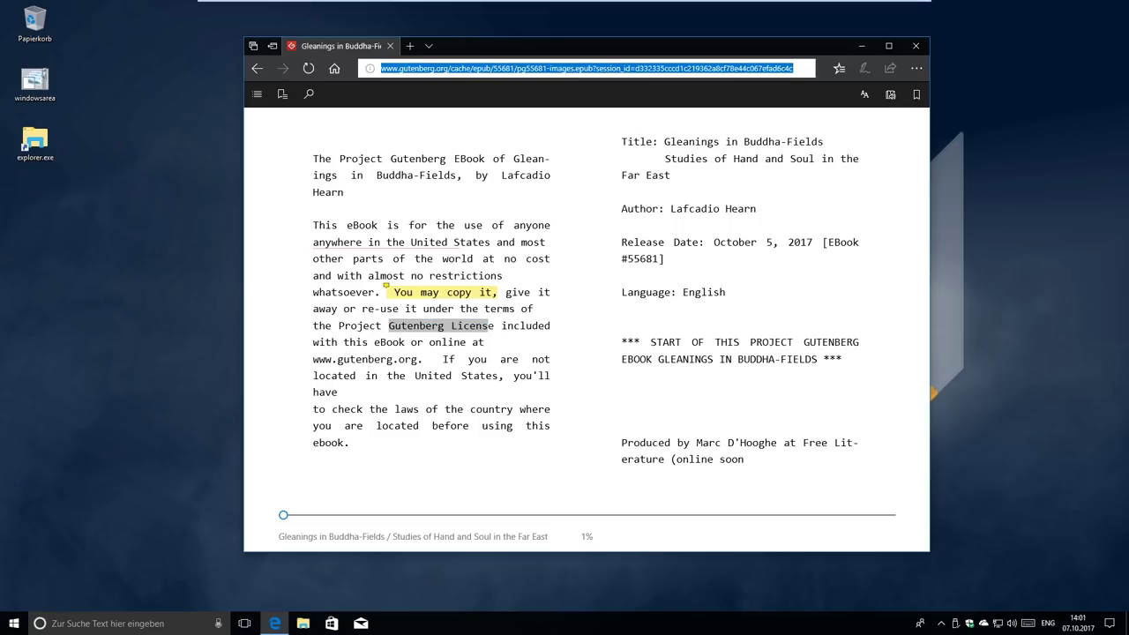
text(wind)
key(Return)
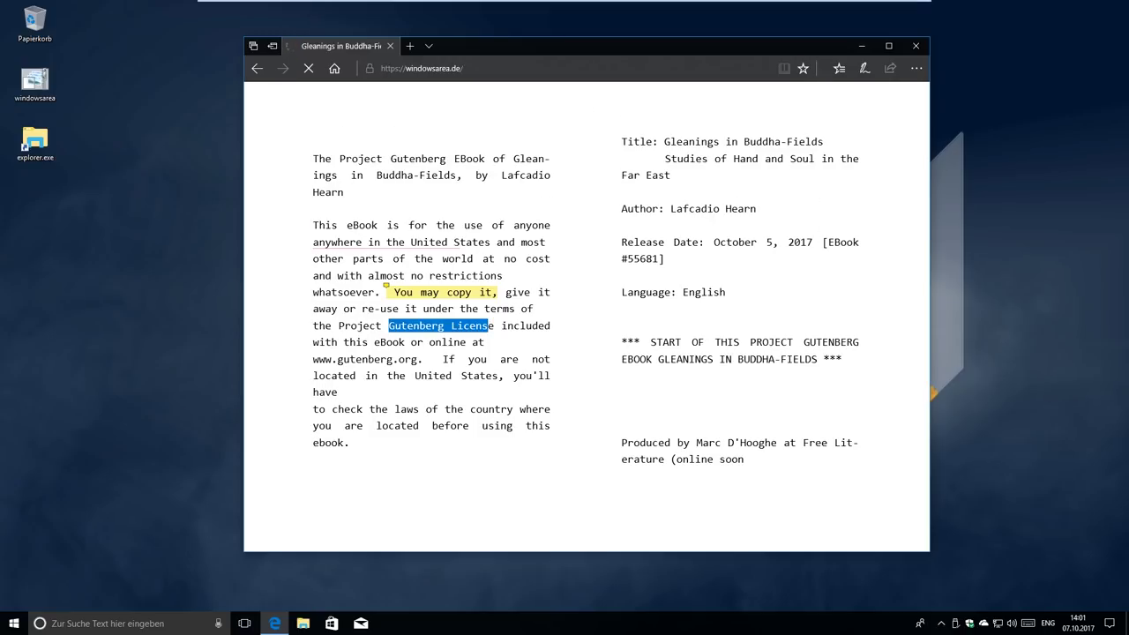
scroll(829, 336, down, 1)
scroll(829, 336, down, 10)
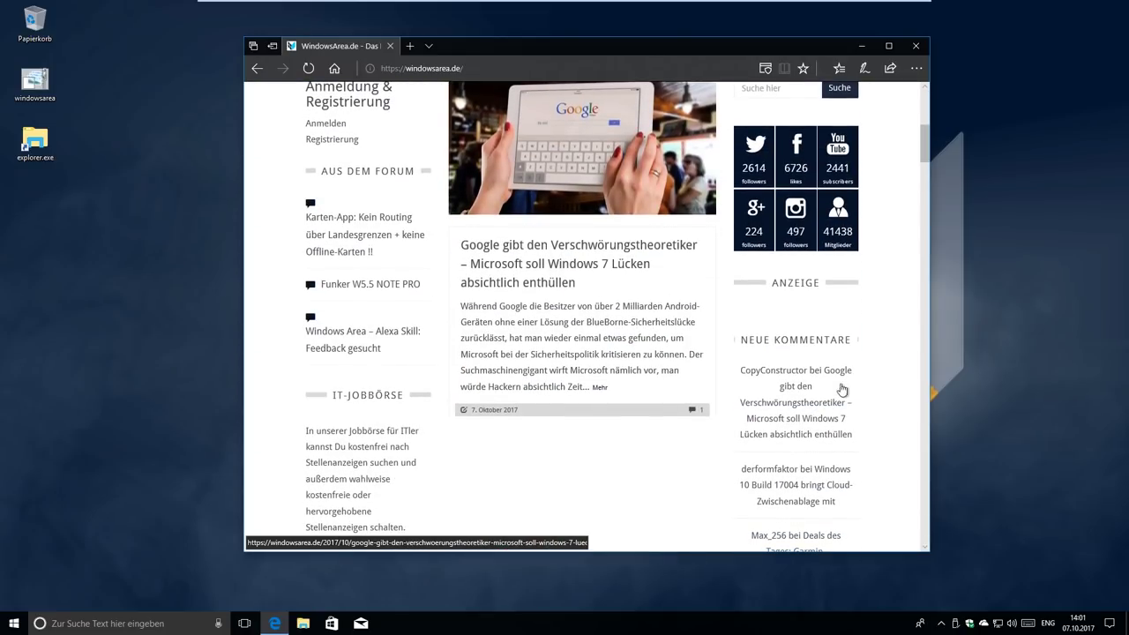
scroll(900, 208, down, 2)
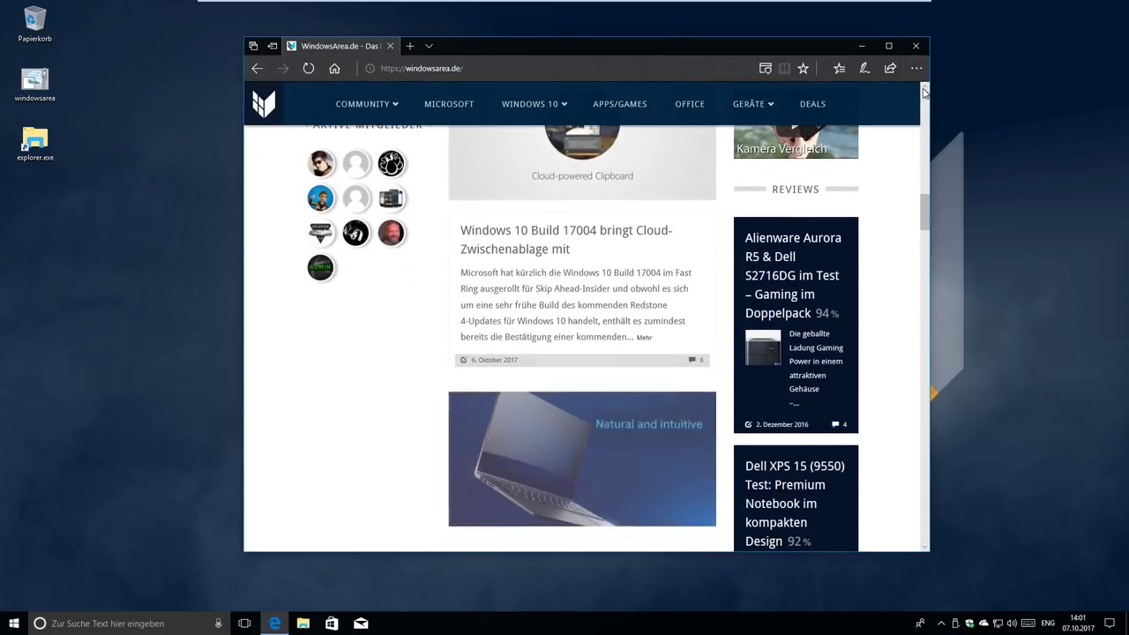
Step: Pin the windowsarea.de page to the taskbar and relaunch the site from that pin in a fresh browser window
click(917, 68)
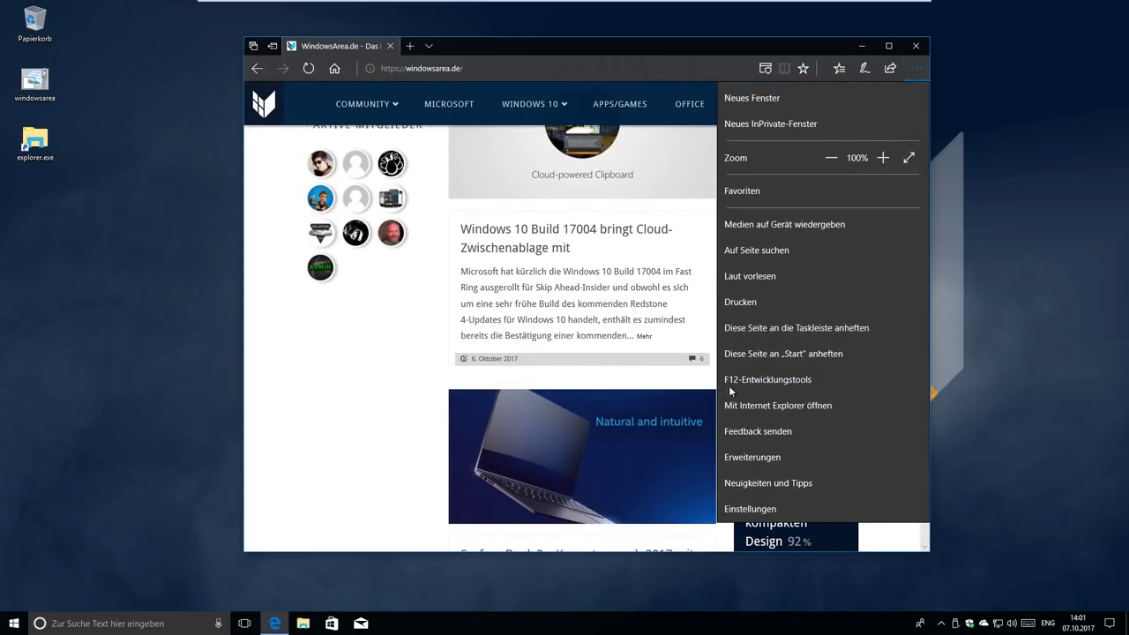
click(749, 329)
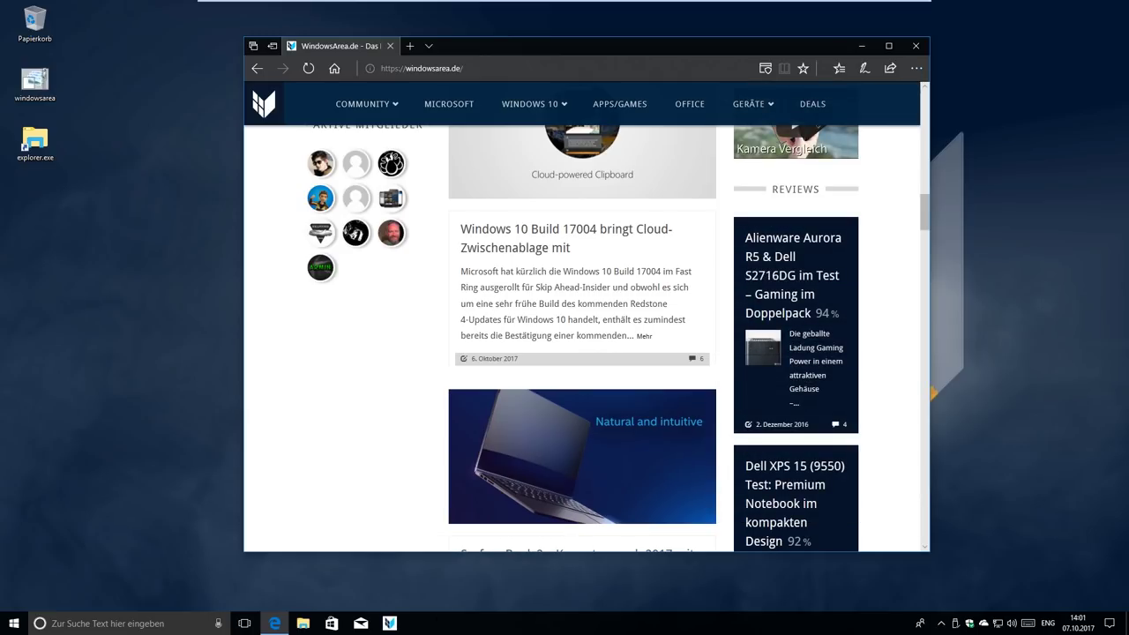
click(386, 624)
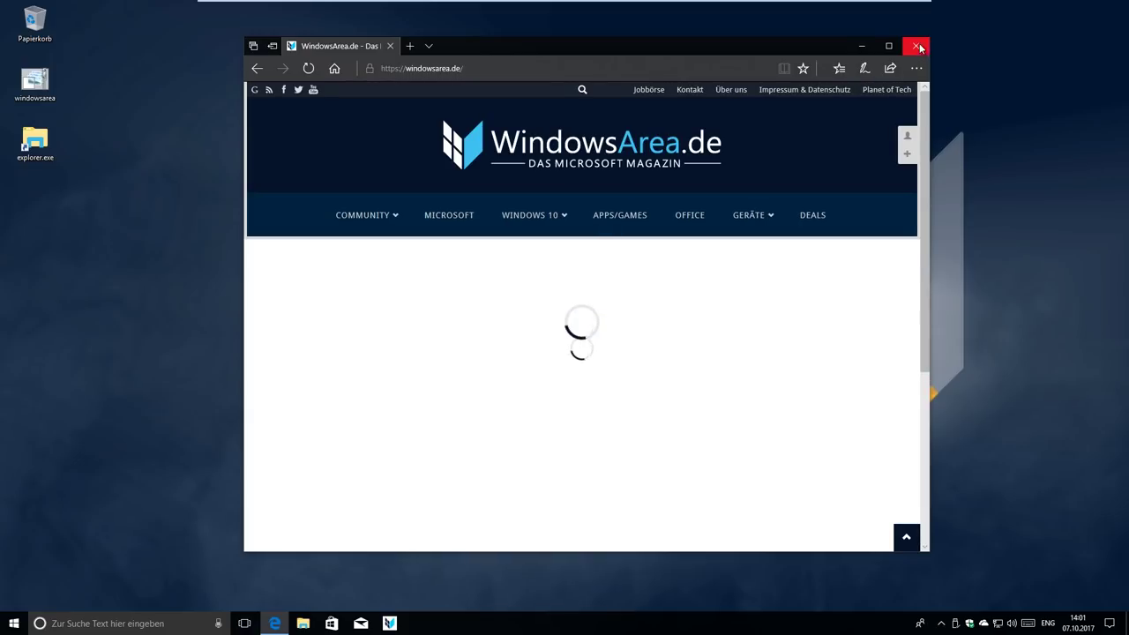
click(919, 46)
click(391, 624)
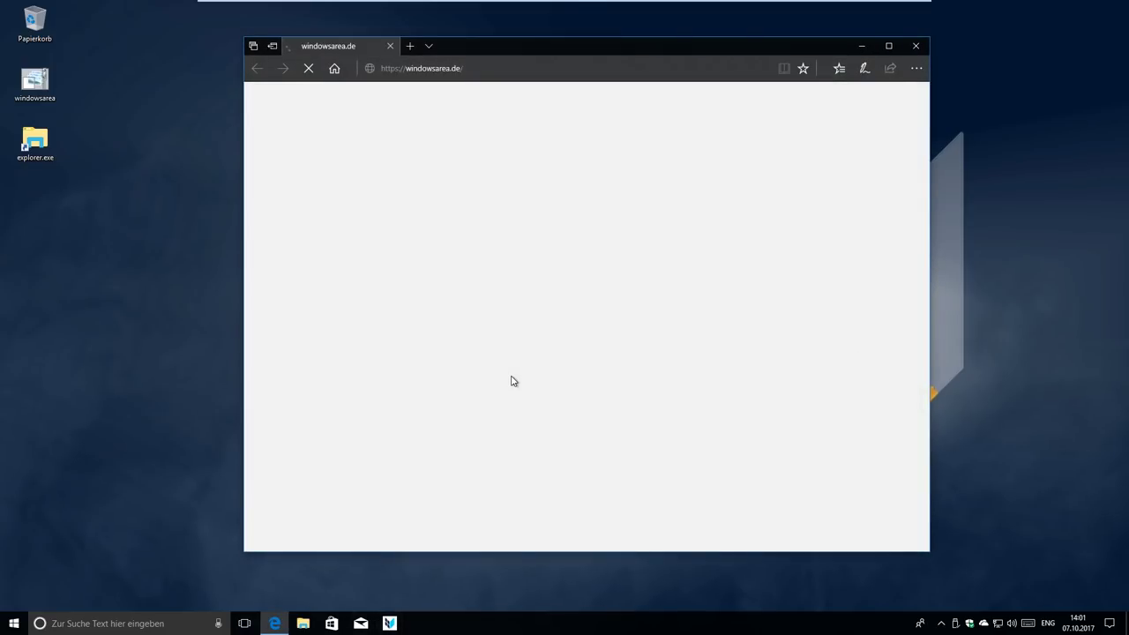
Step: Examine the programs in the Start menu's Windows-Verwaltungsprogramme and Windows-Zubehör folders, and leave the Start menu
key(super)
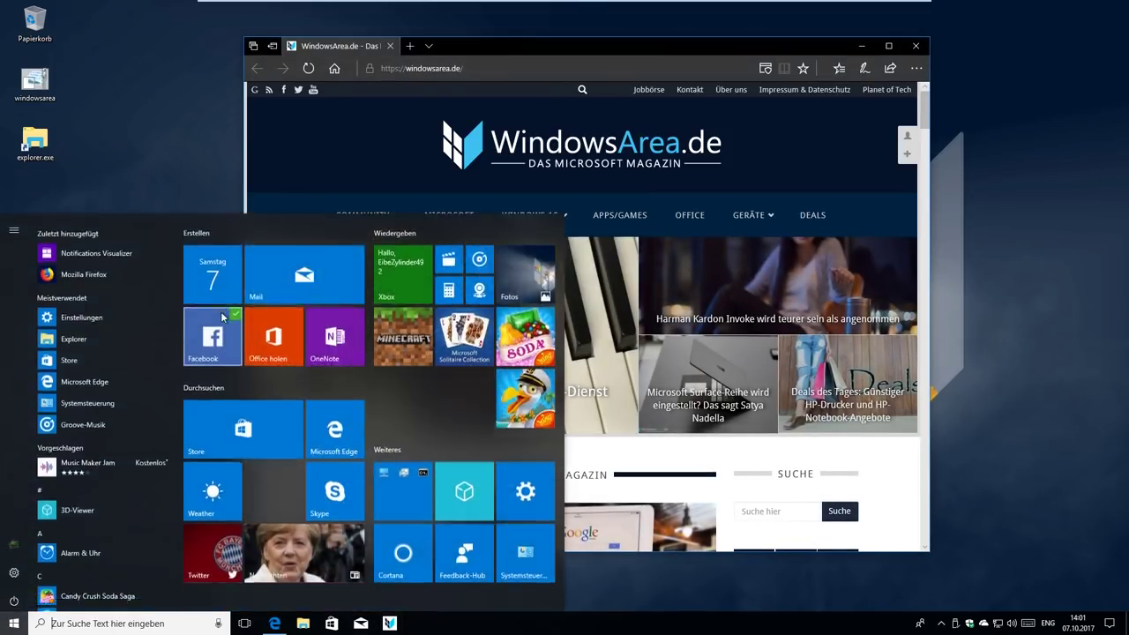
drag(176, 257, 175, 494)
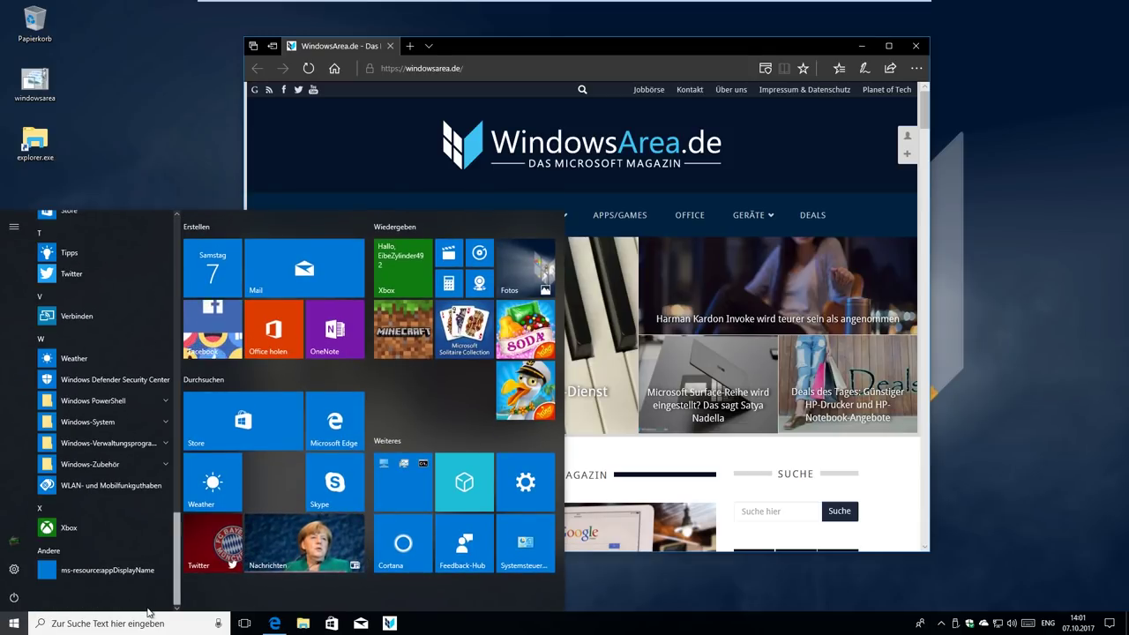
click(106, 464)
click(110, 443)
scroll(117, 458, down, 5)
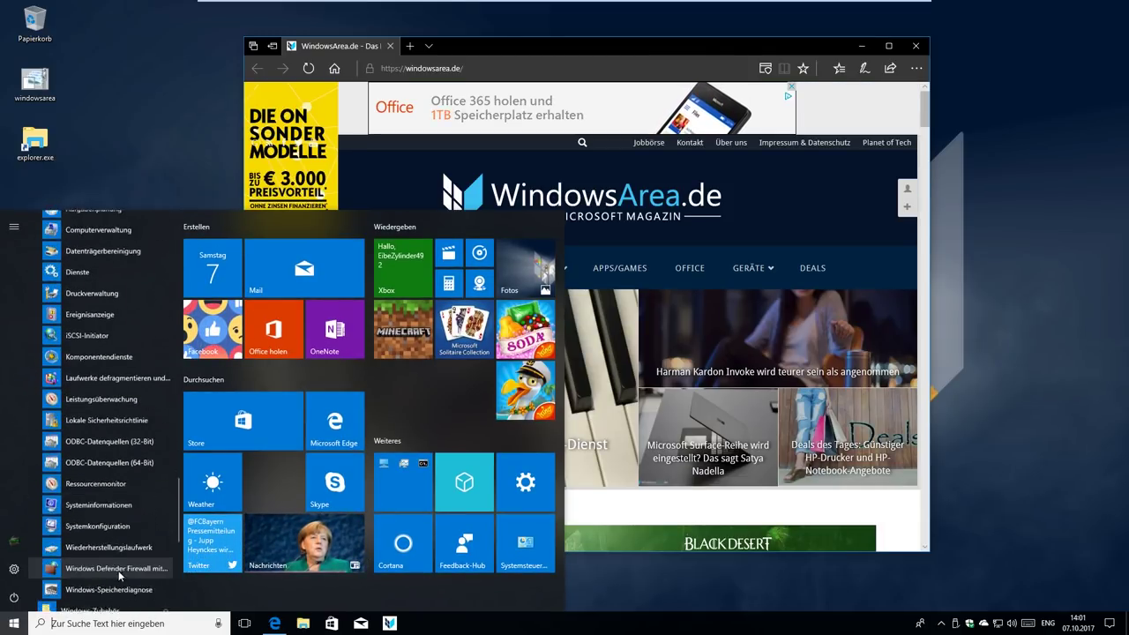
scroll(120, 556, down, 5)
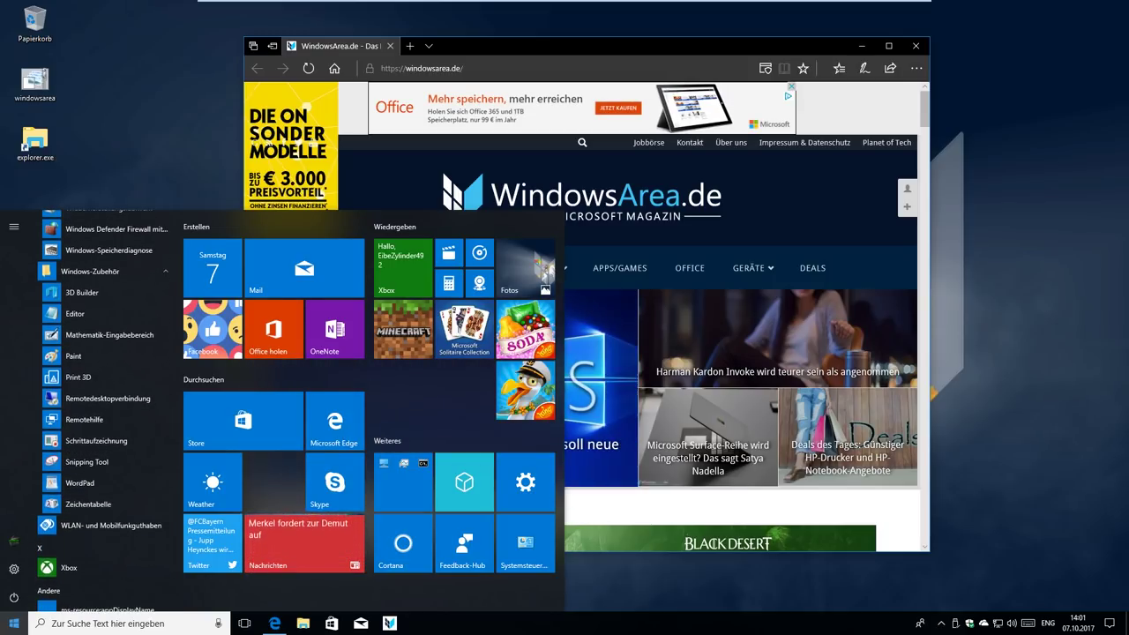
key(Escape)
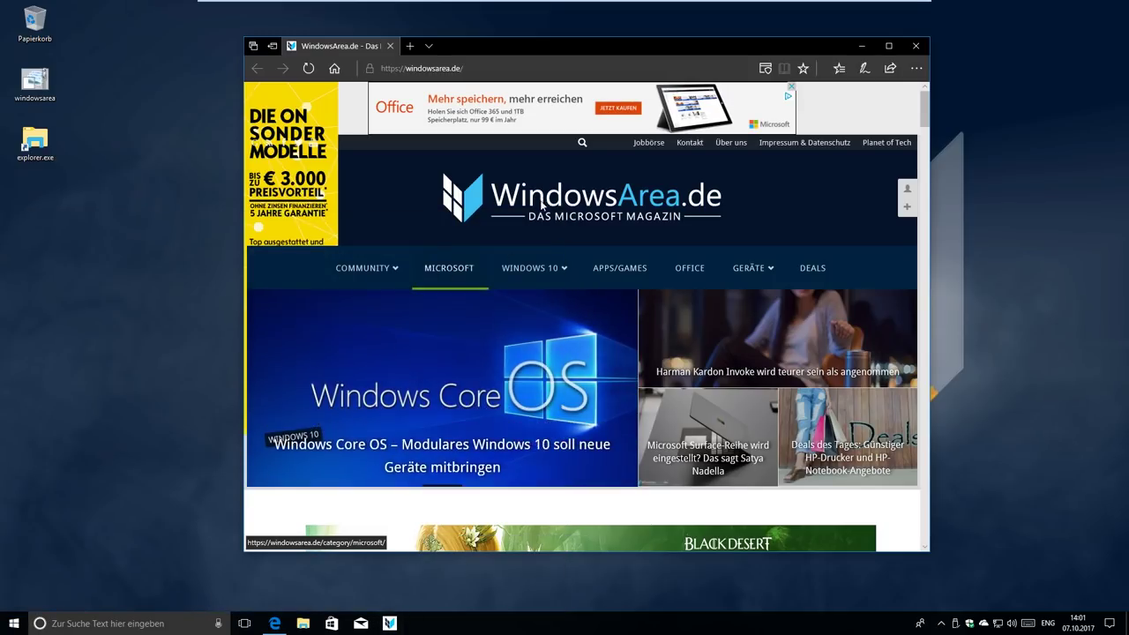
Step: Check the options offered for the pinned windowsarea.de site on the taskbar and dismiss them
right_click(393, 622)
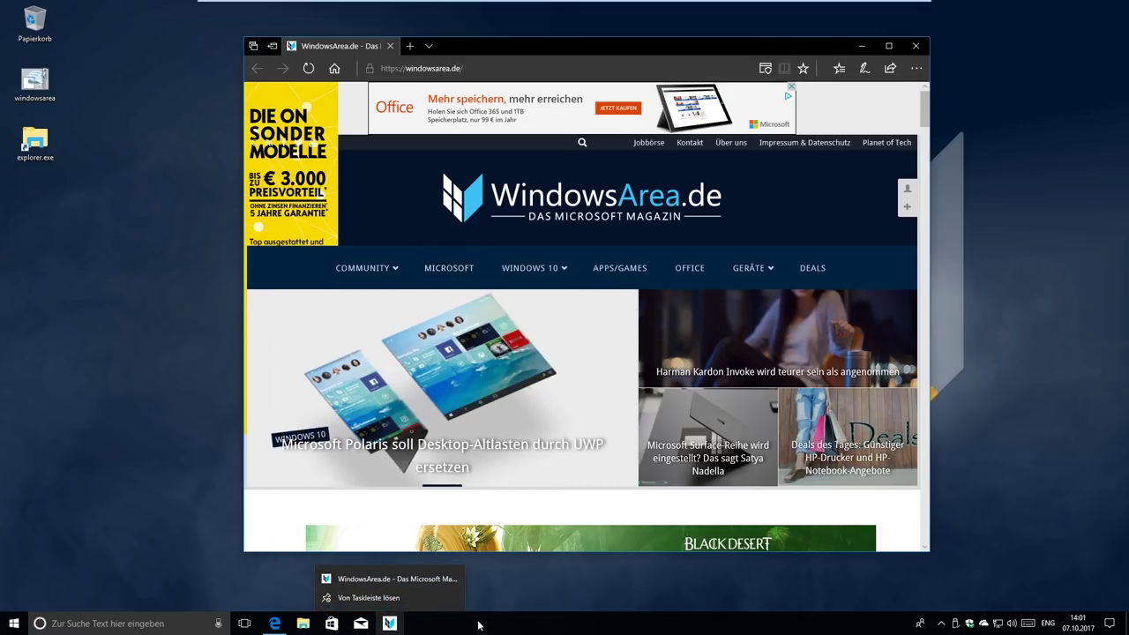
click(533, 612)
right_click(382, 628)
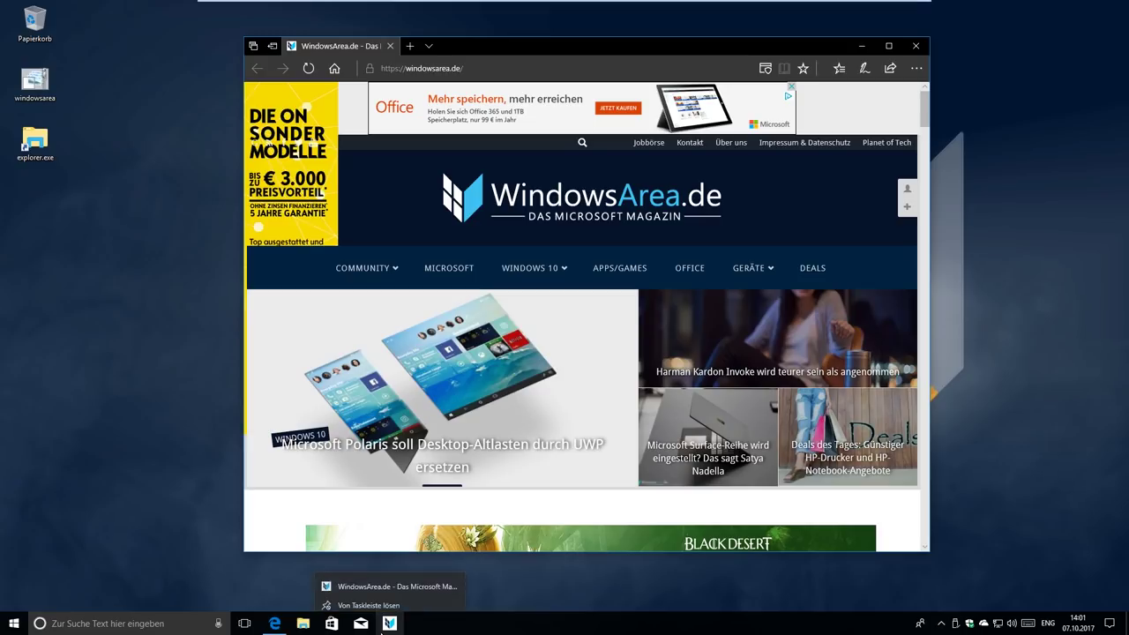
click(318, 585)
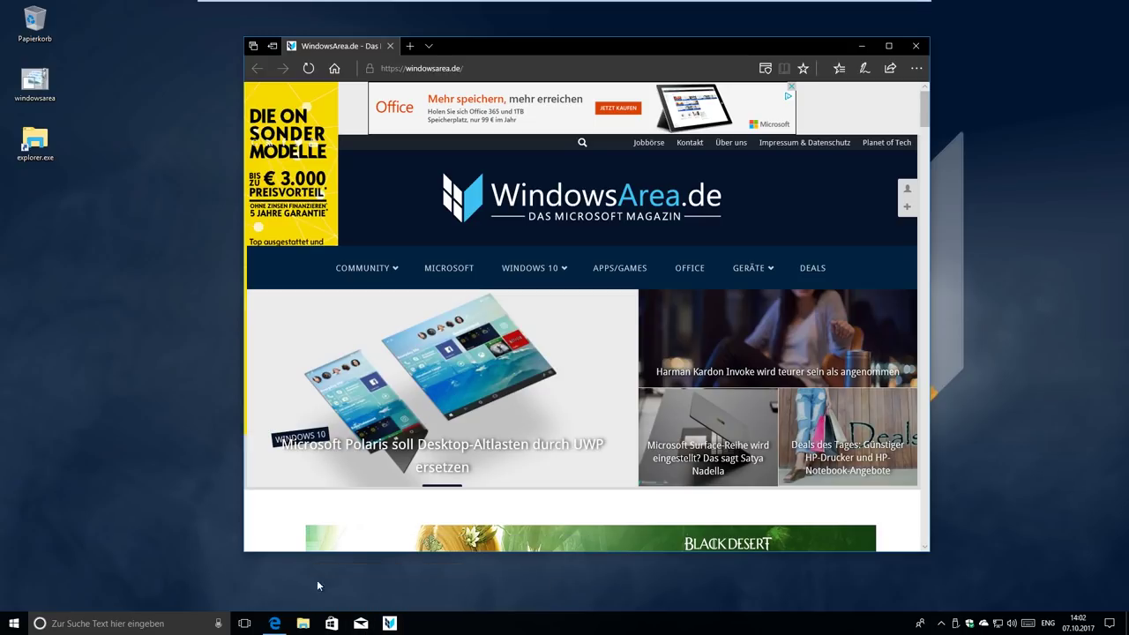
Step: Reposition the browser window, skim the windowsarea.de articles in full-screen mode, and leave full screen
mouse_move(545, 6)
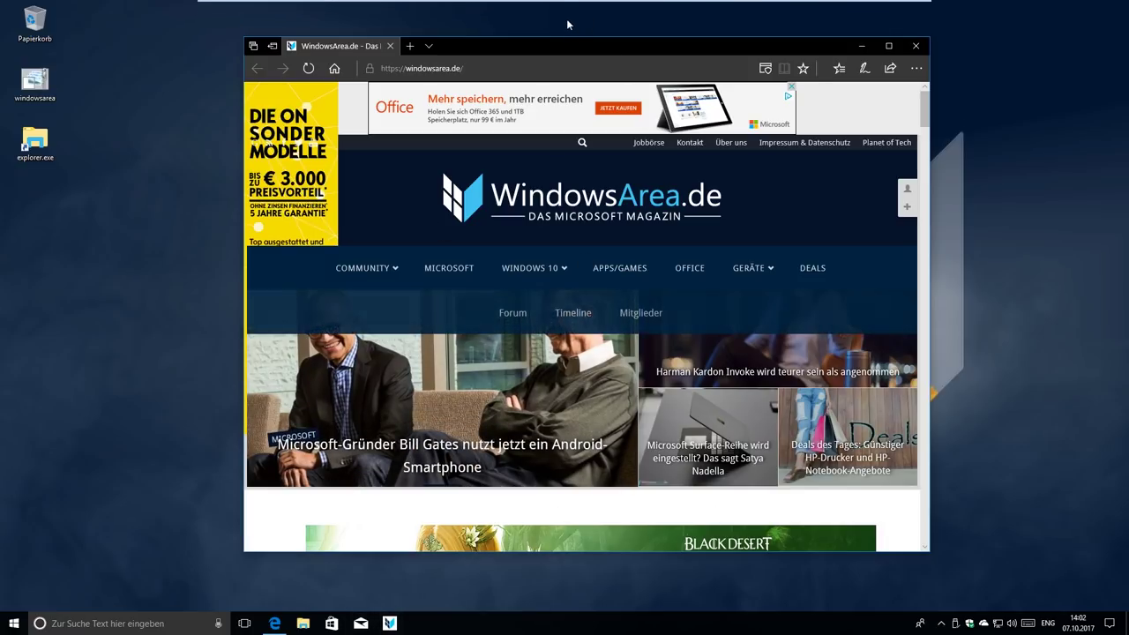
drag(558, 46, 478, 56)
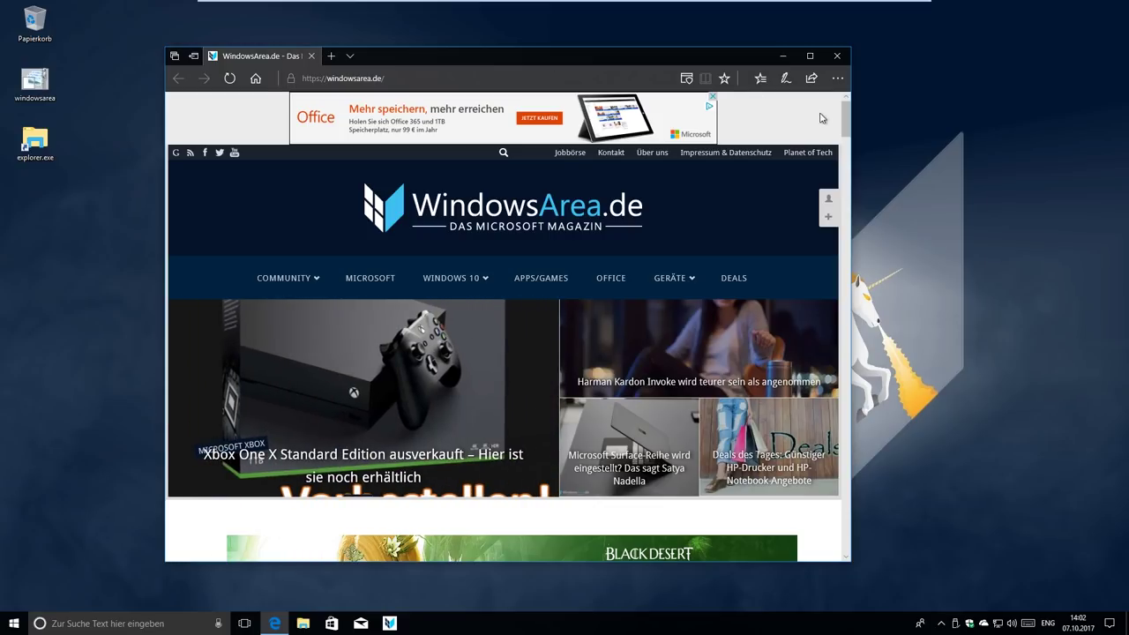
click(837, 77)
click(831, 169)
scroll(833, 529, down, 7)
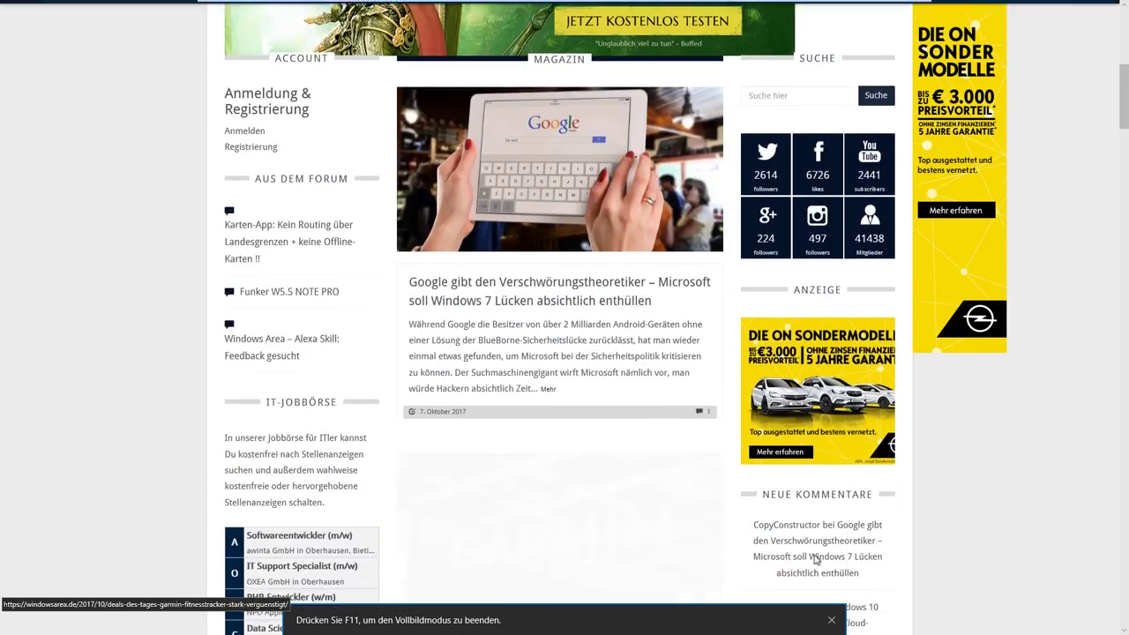
scroll(833, 574, down, 10)
scroll(350, 538, up, 5)
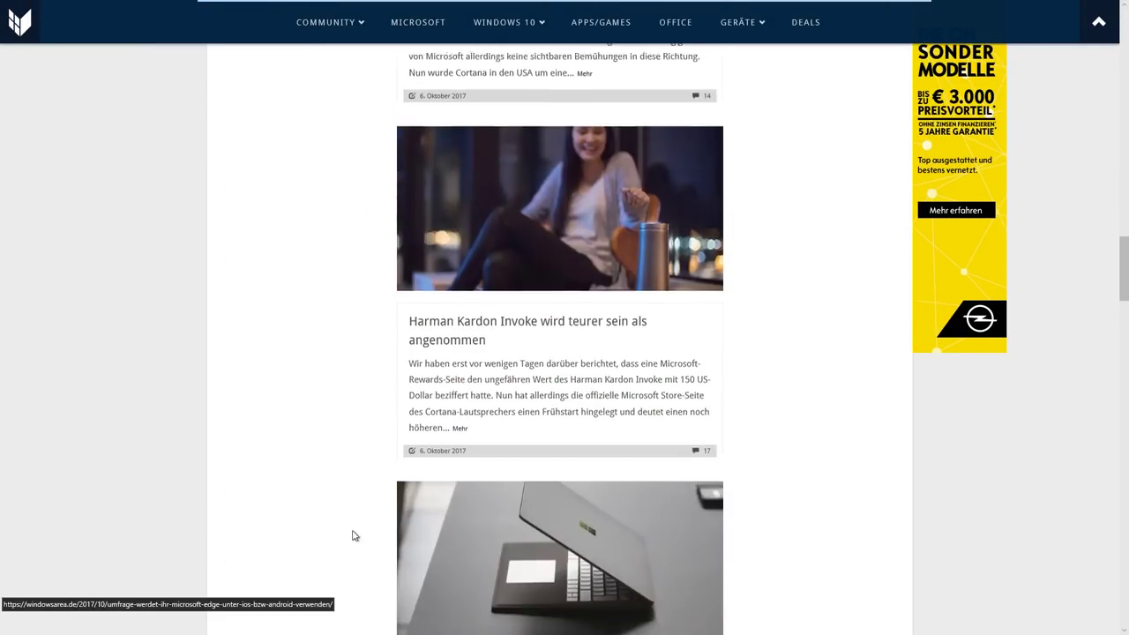
scroll(251, 524, up, 12)
scroll(244, 527, down, 20)
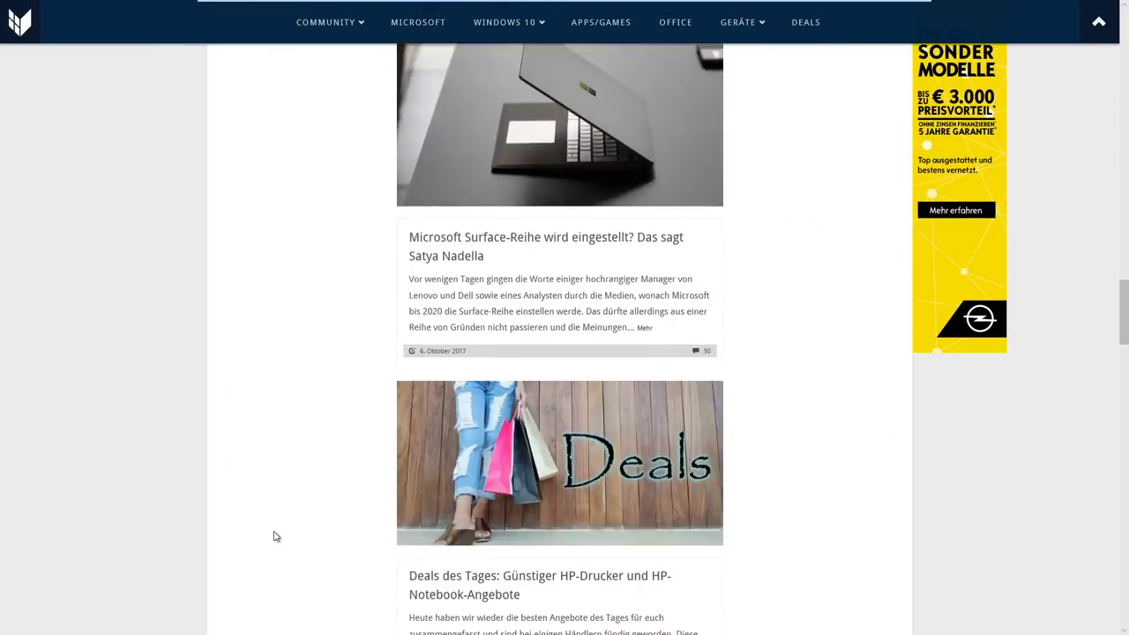
key(F11)
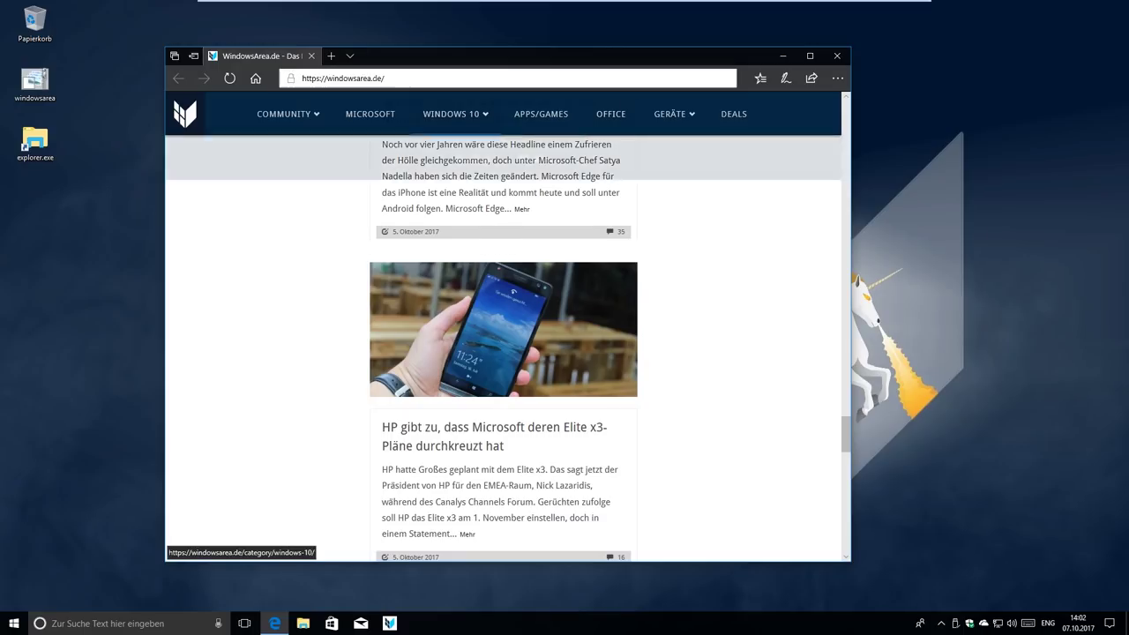
click(331, 56)
text(zoutube)
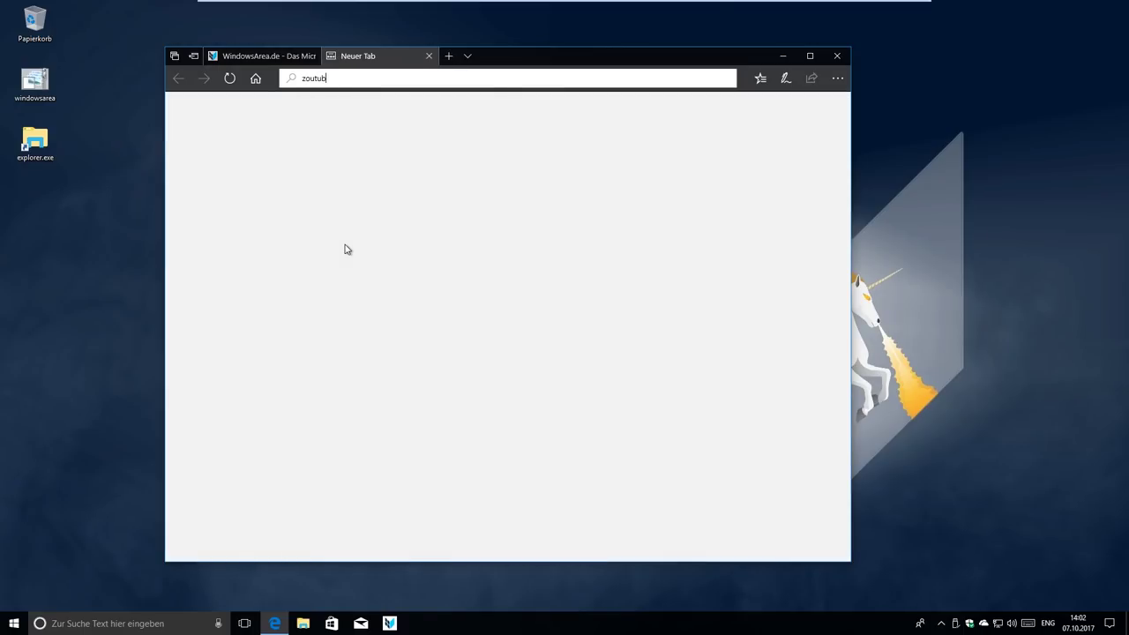
key(Return)
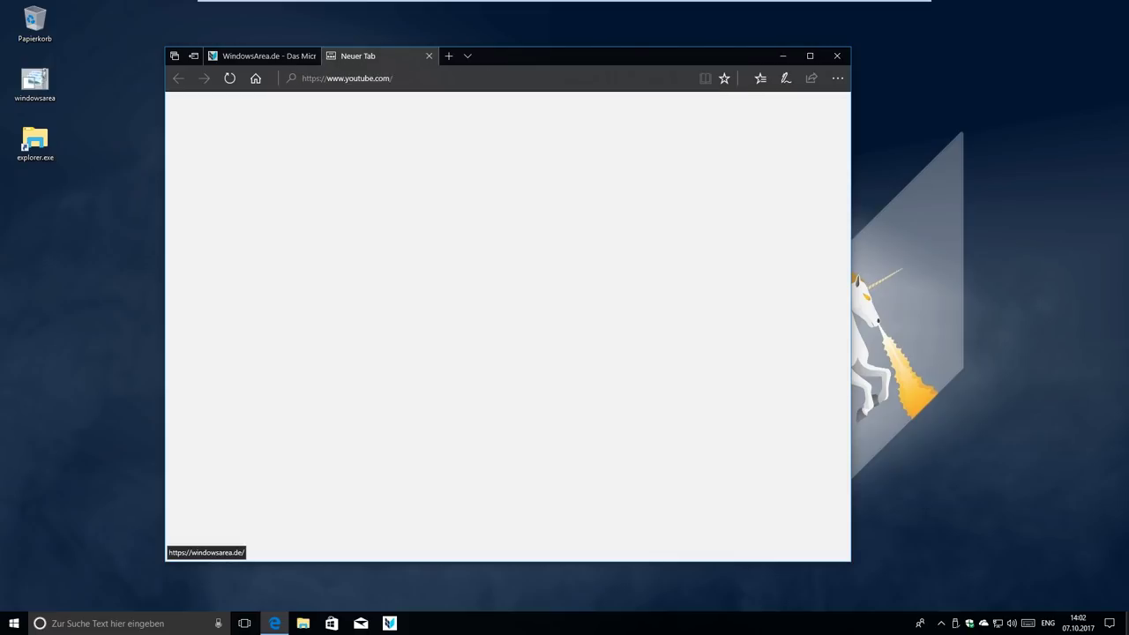
click(1049, 623)
click(1041, 527)
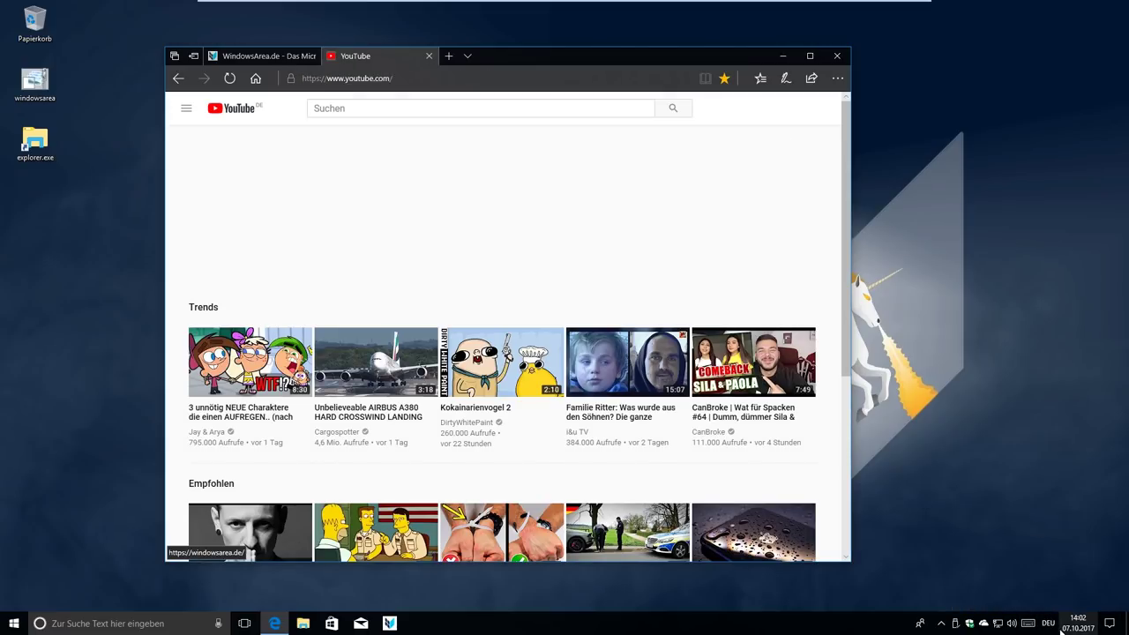
Step: Load bing.de in another new tab
click(457, 62)
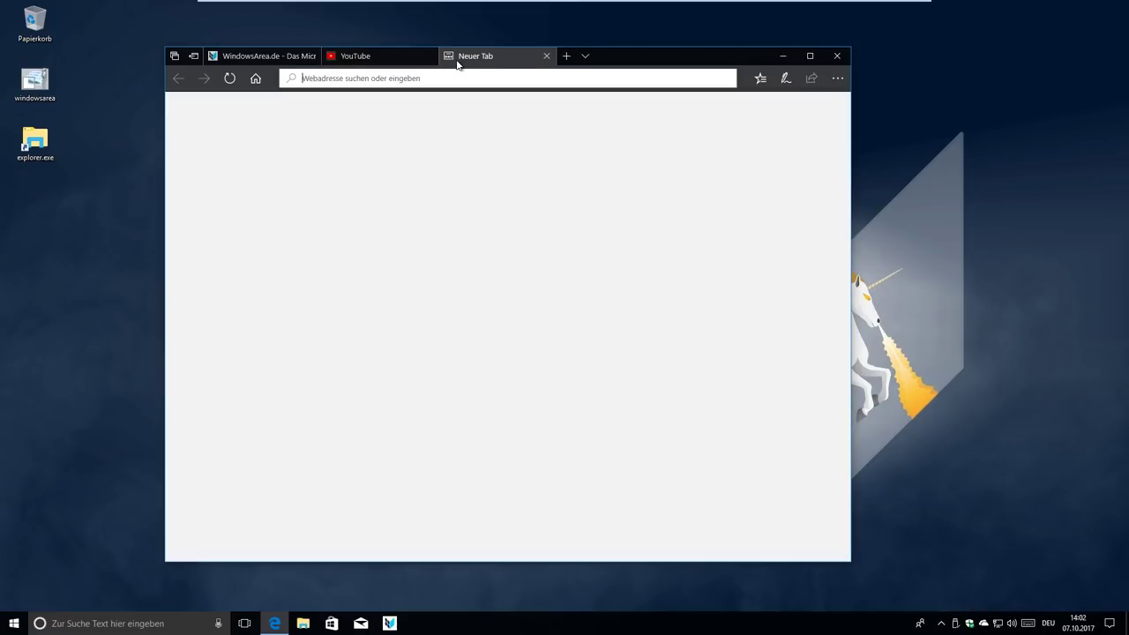
text(bing.de)
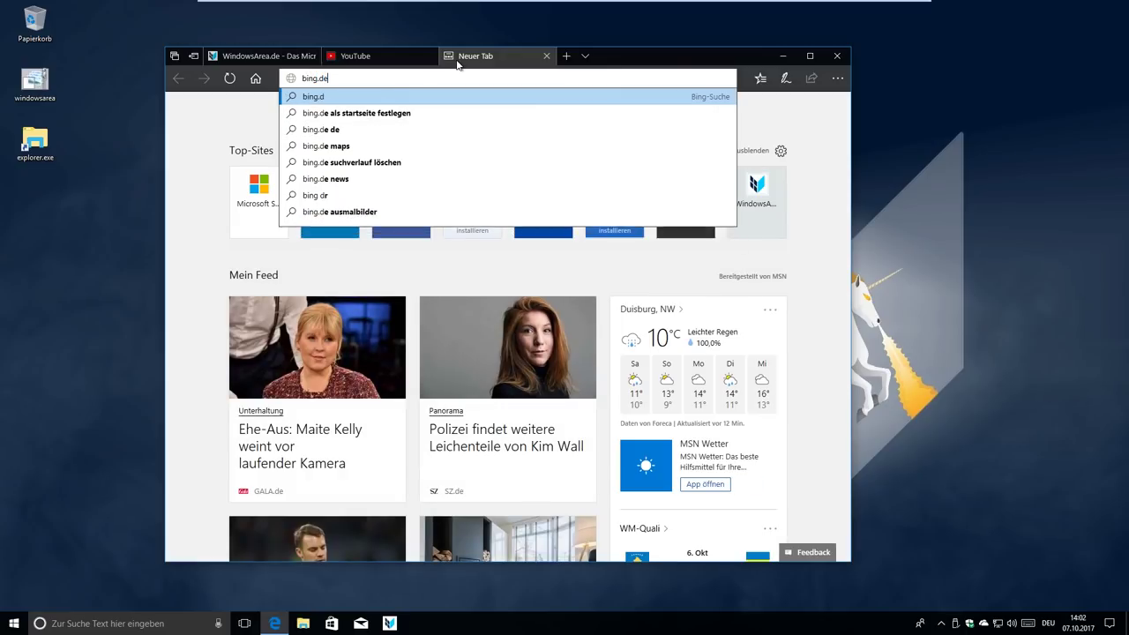
key(Return)
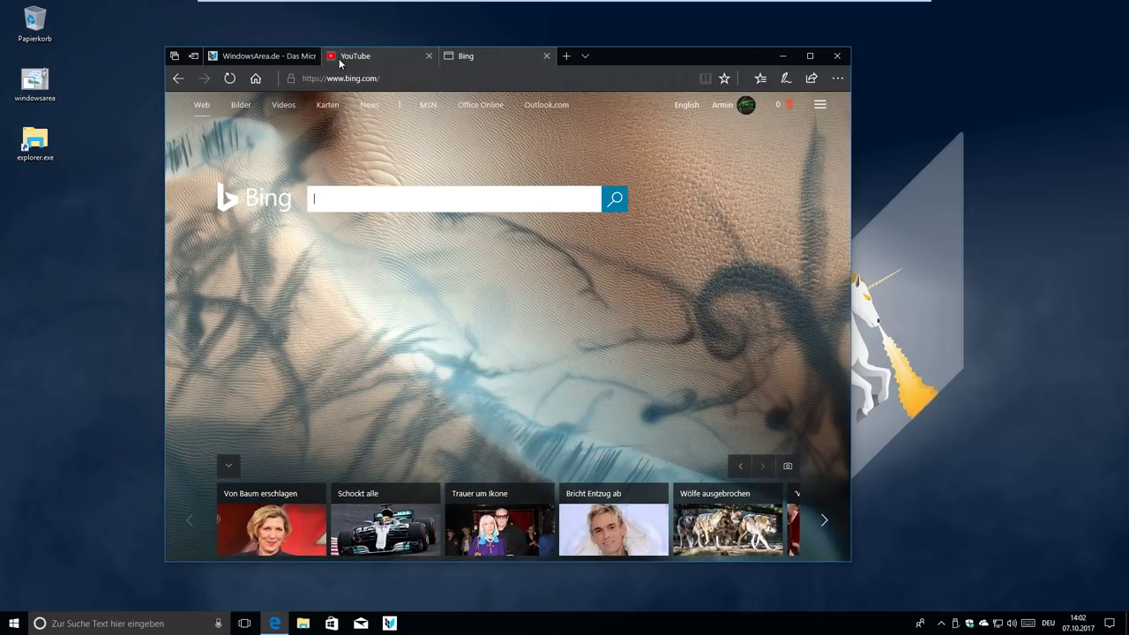
Step: Revisit the YouTube and WindowsArea.de tabs, look over the commands available for the WindowsArea.de tab, and dismiss them
click(339, 60)
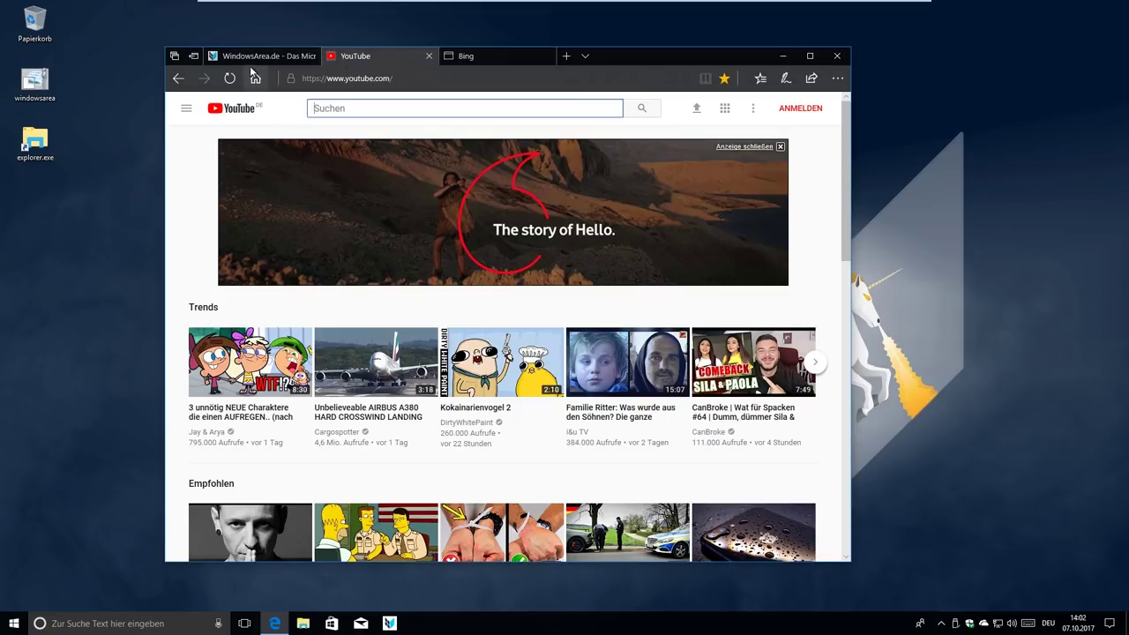
click(247, 58)
right_click(245, 63)
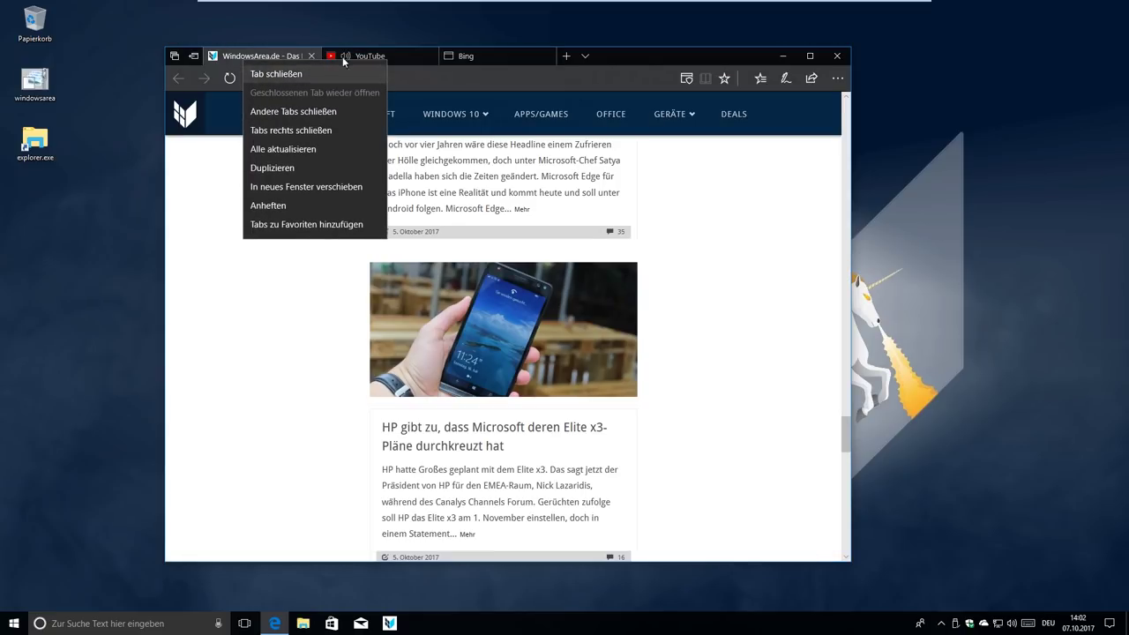
click(383, 50)
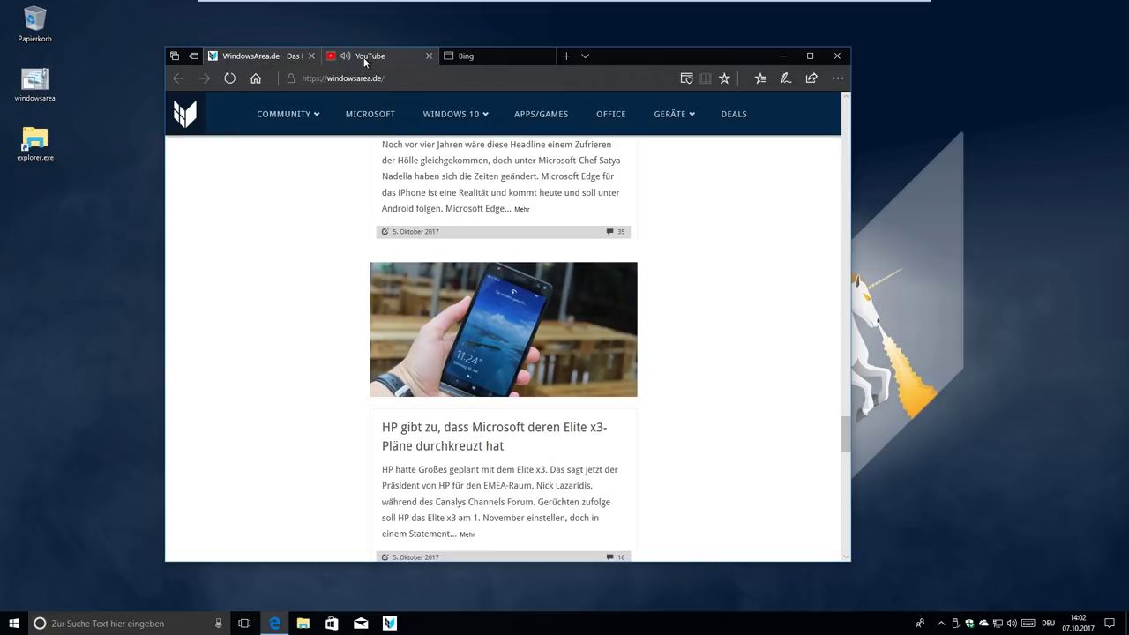
Step: Close the advertisement on the YouTube page and review the WindowsArea.de tab's commands, including adding tabs to favorites
click(365, 57)
click(780, 150)
click(247, 59)
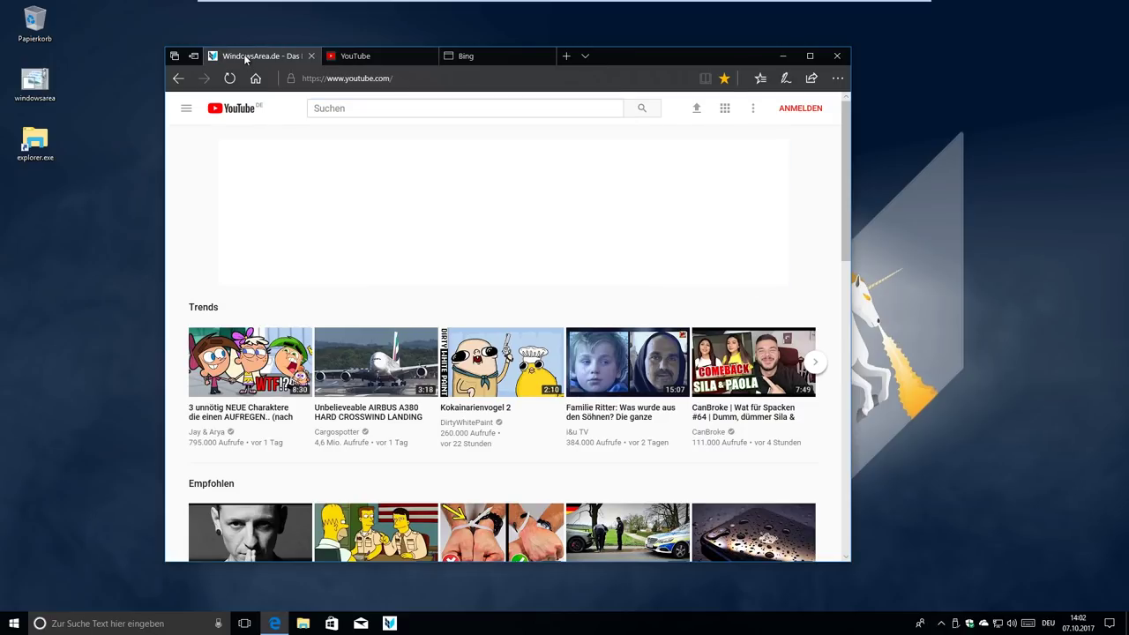
right_click(246, 60)
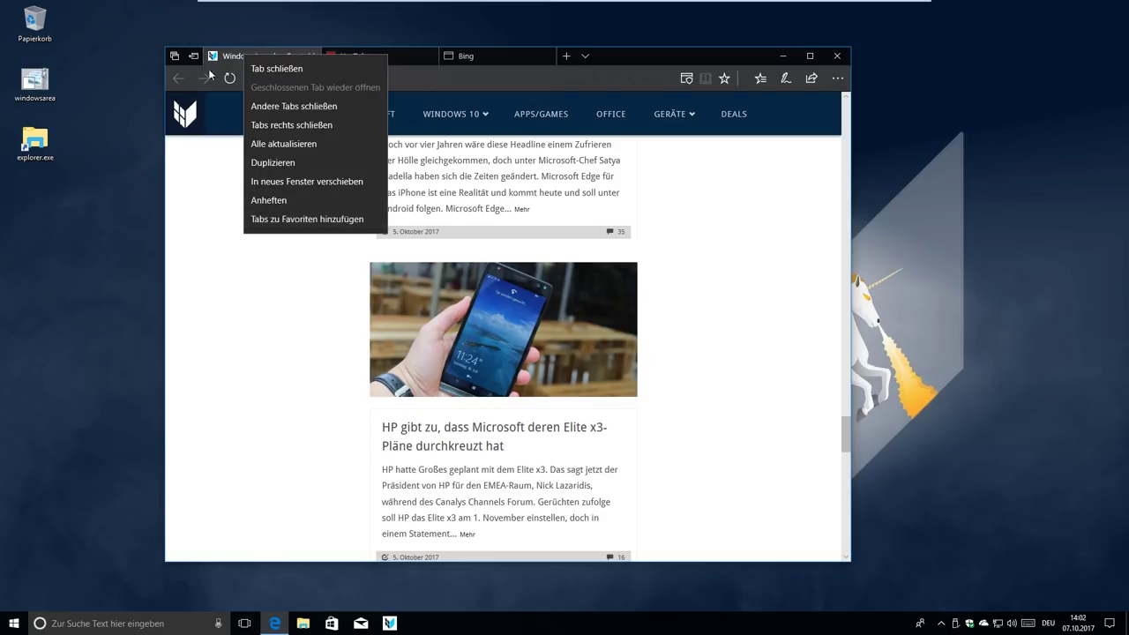
click(156, 438)
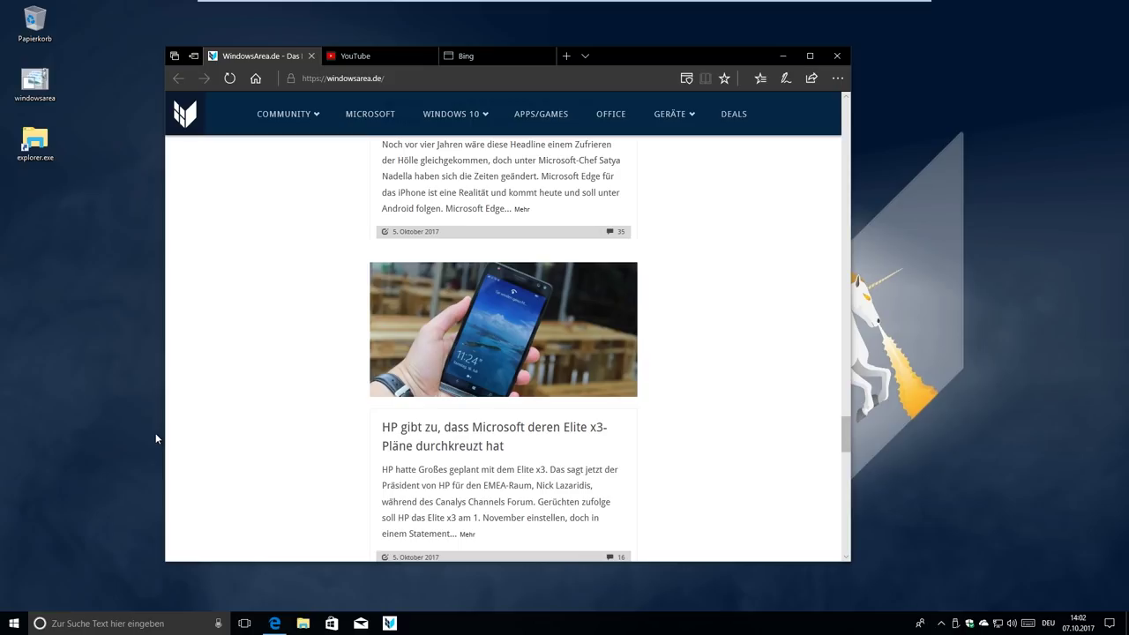
Step: Add the WindowsArea.de page to Favoriten under its suggested name and show the favorites list
click(725, 78)
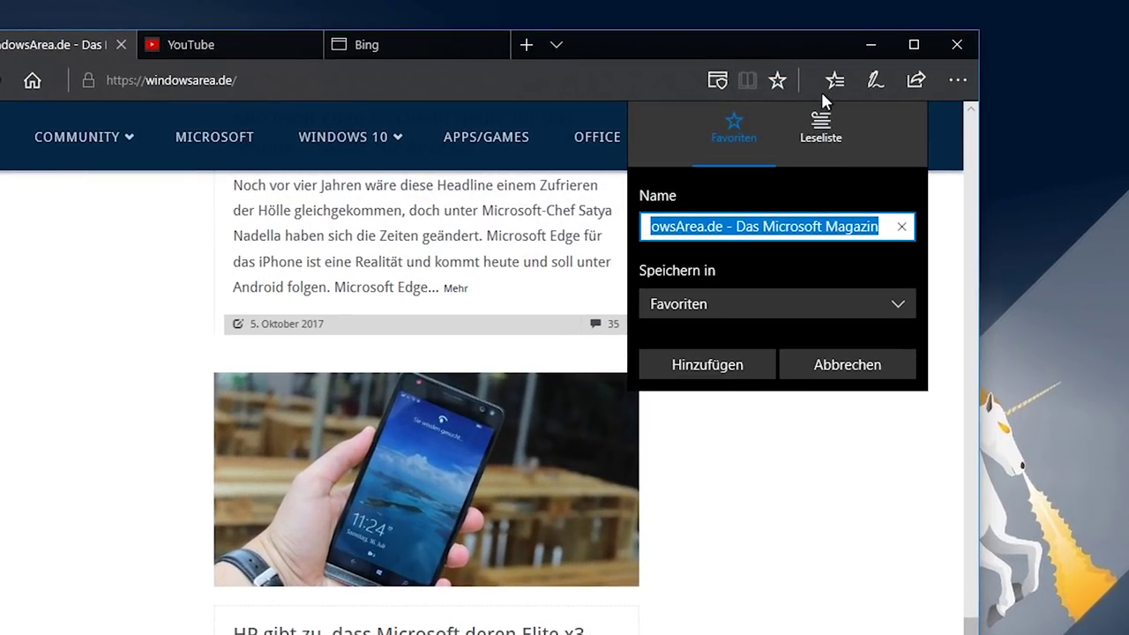
click(731, 380)
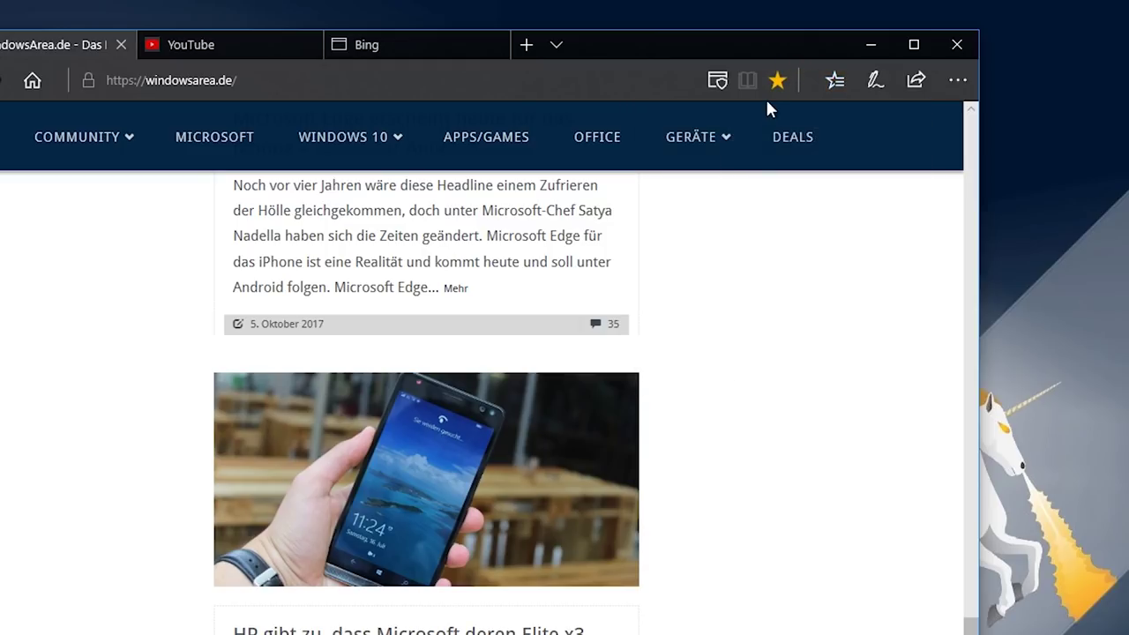
click(832, 82)
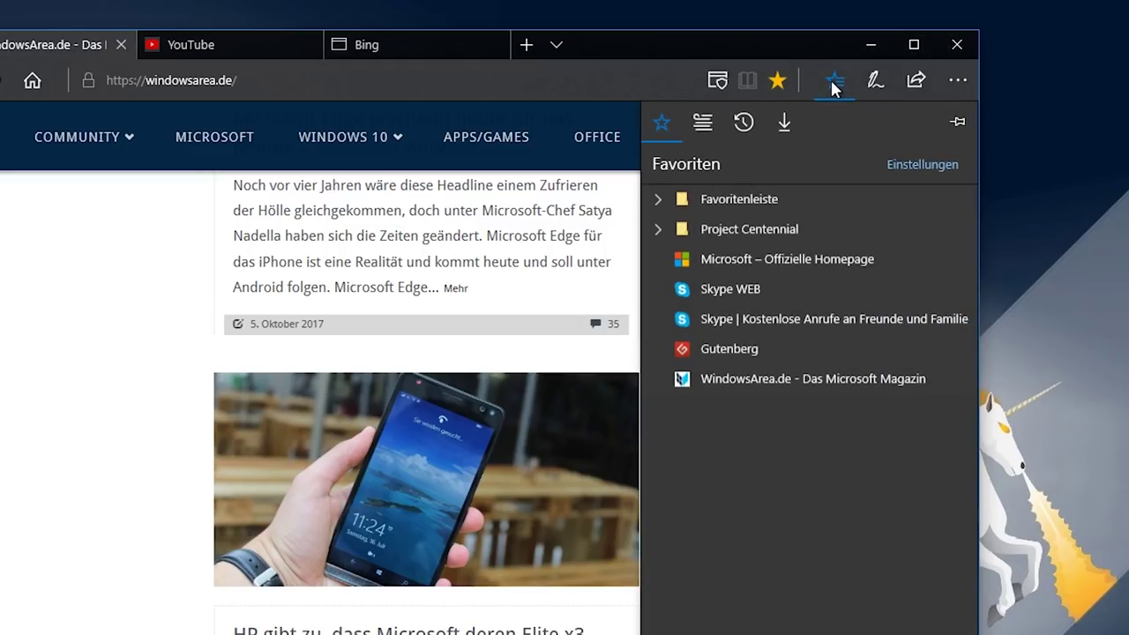
Step: Open the WindowsArea.de favorite's name and URL for editing, and cancel the edits
right_click(809, 386)
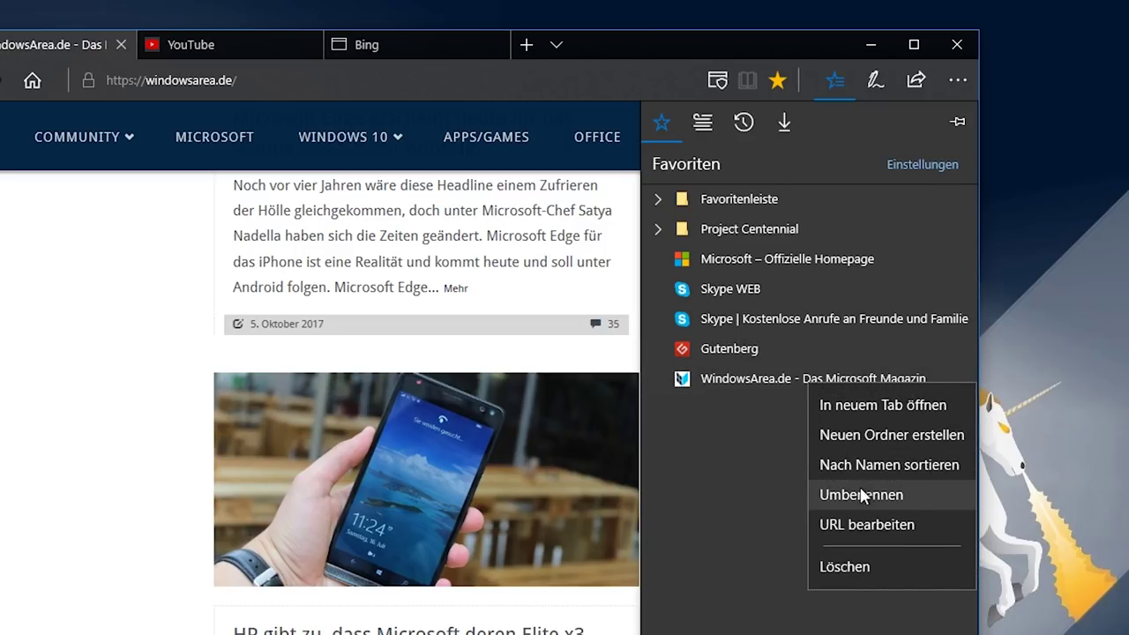
click(884, 490)
click(879, 494)
right_click(794, 386)
click(854, 524)
click(818, 408)
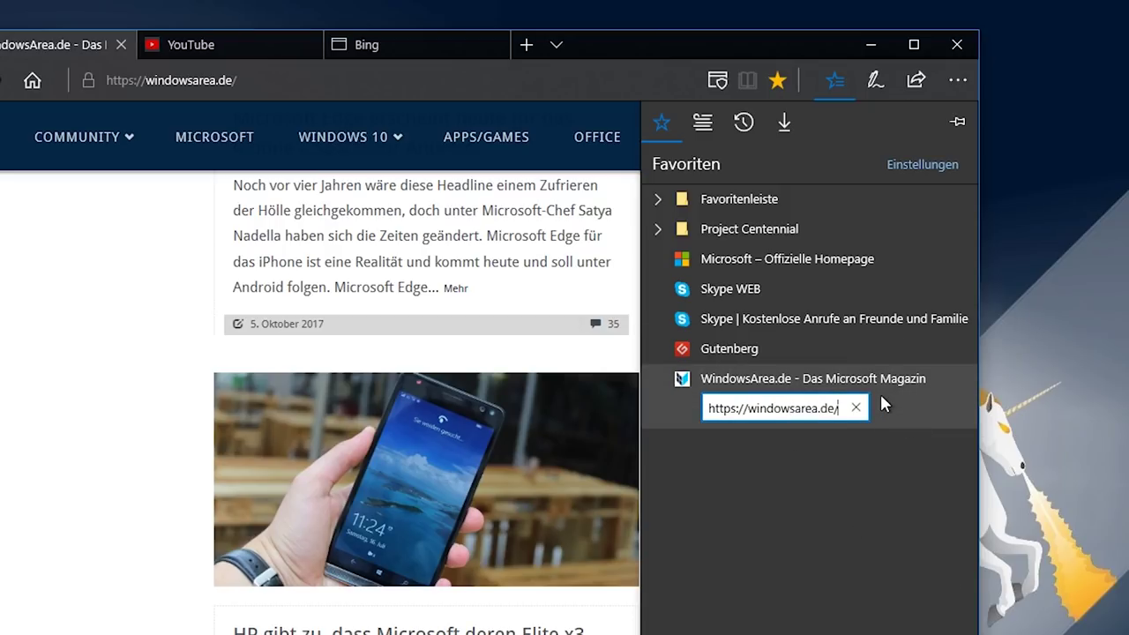
click(856, 408)
click(828, 516)
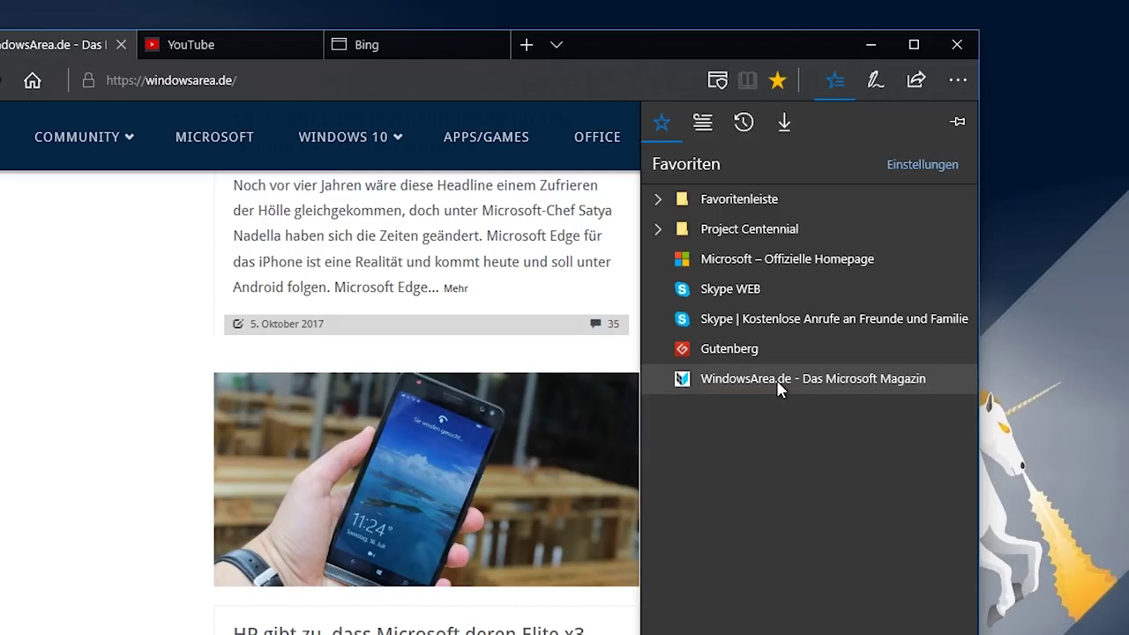
Step: Delete the "WindowsArea.de - Das Microsoft Magazin" favorite and close the favorites list
right_click(780, 383)
click(854, 568)
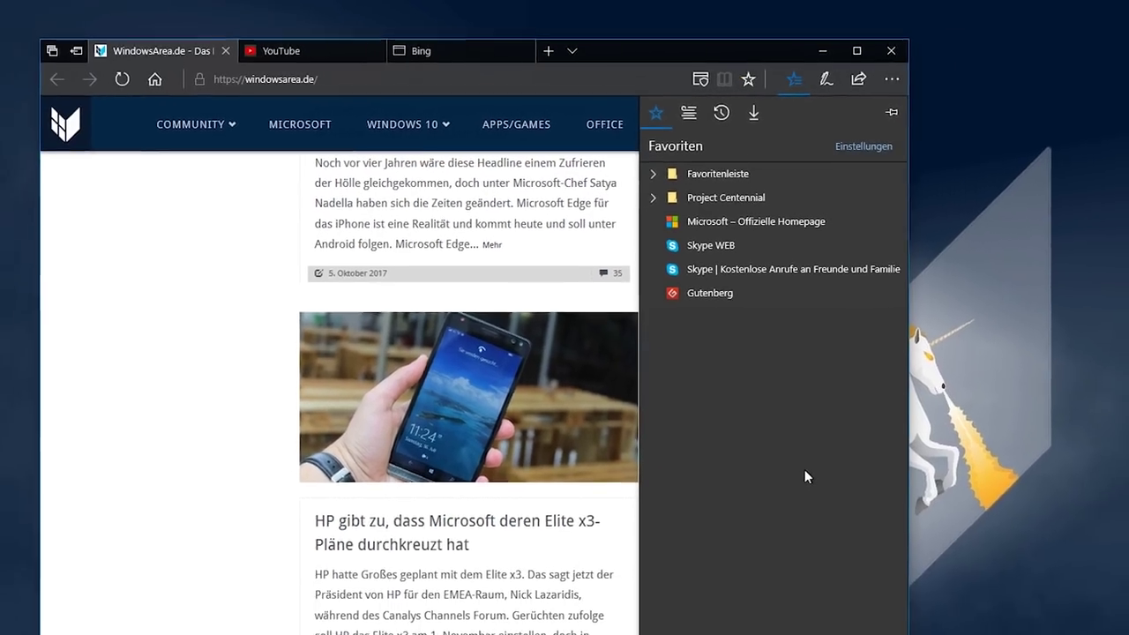
click(94, 597)
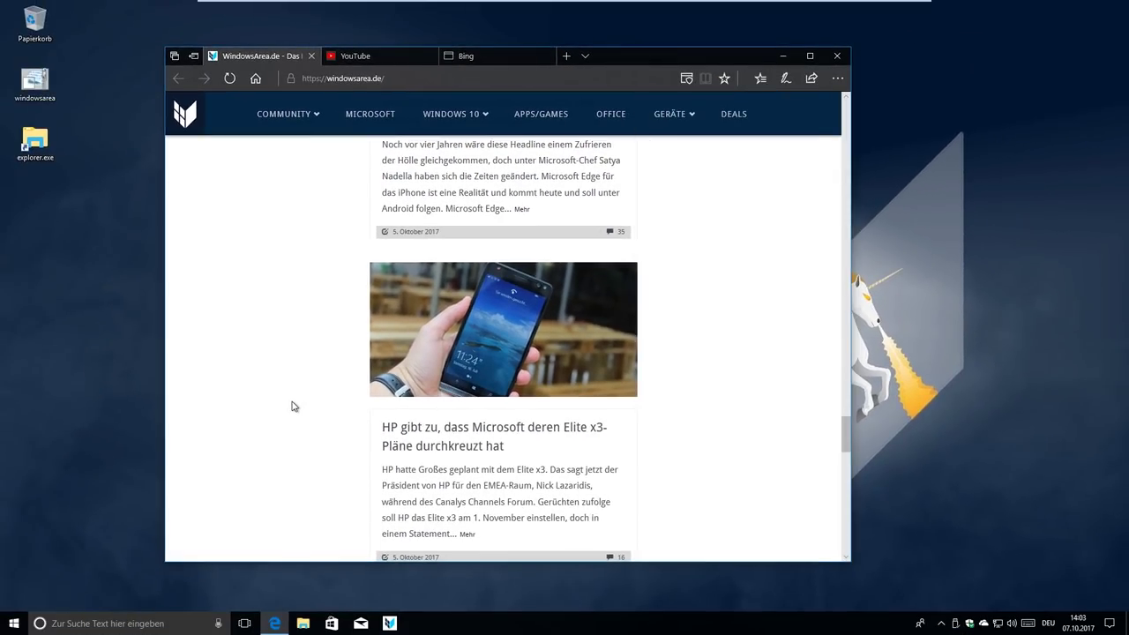
Step: Close the WindowsArea.de and YouTube tabs, and reposition the browser window with the remaining Bing tab
click(310, 55)
click(311, 56)
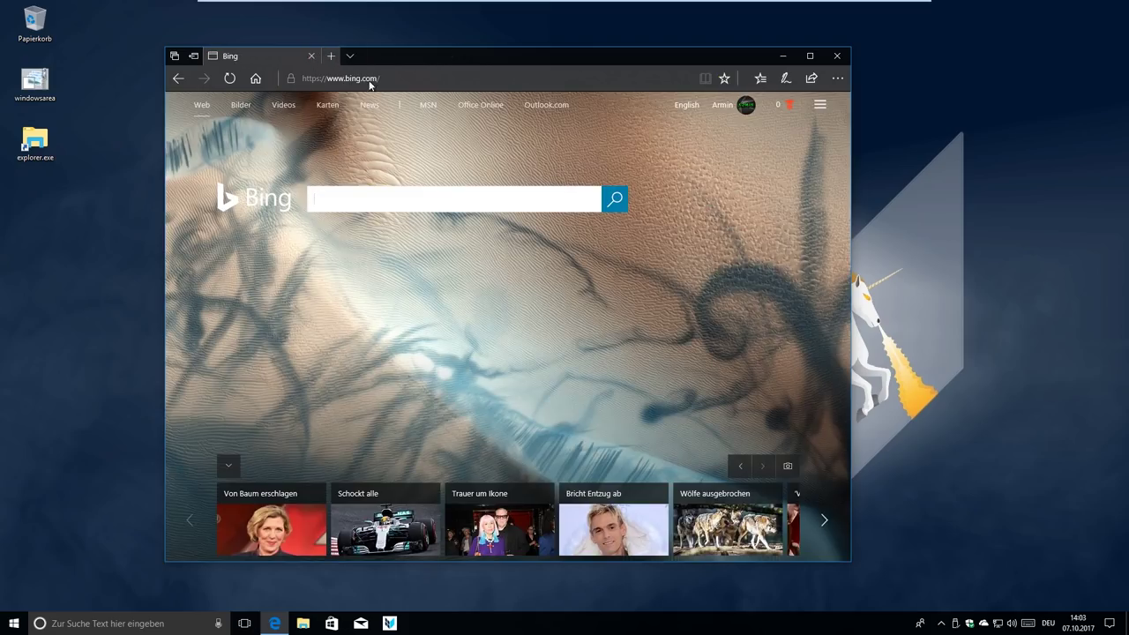
drag(518, 59, 543, 32)
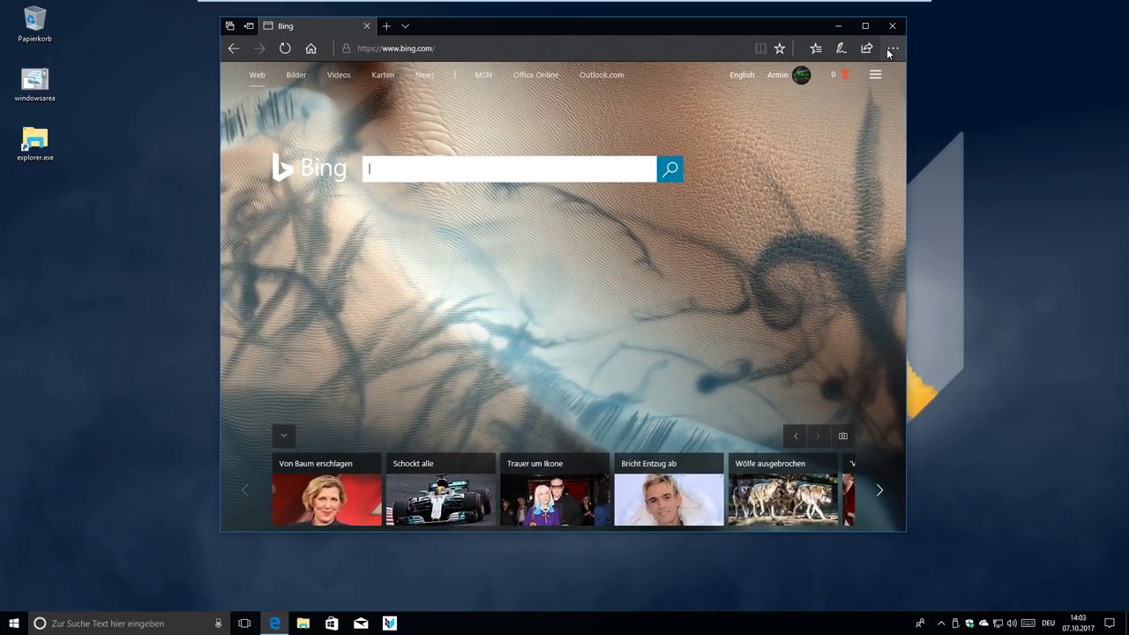
Step: Open the Store's collection of Microsoft Edge extensions from the browser's Erweiterungen list and look through the available extensions
click(893, 48)
click(804, 434)
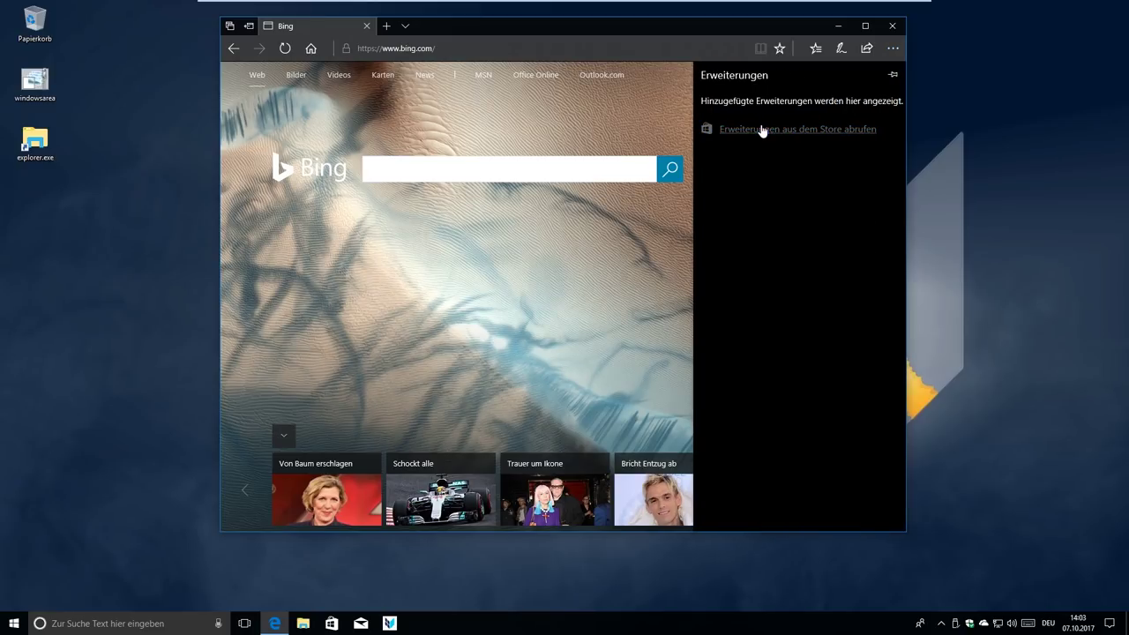
click(762, 128)
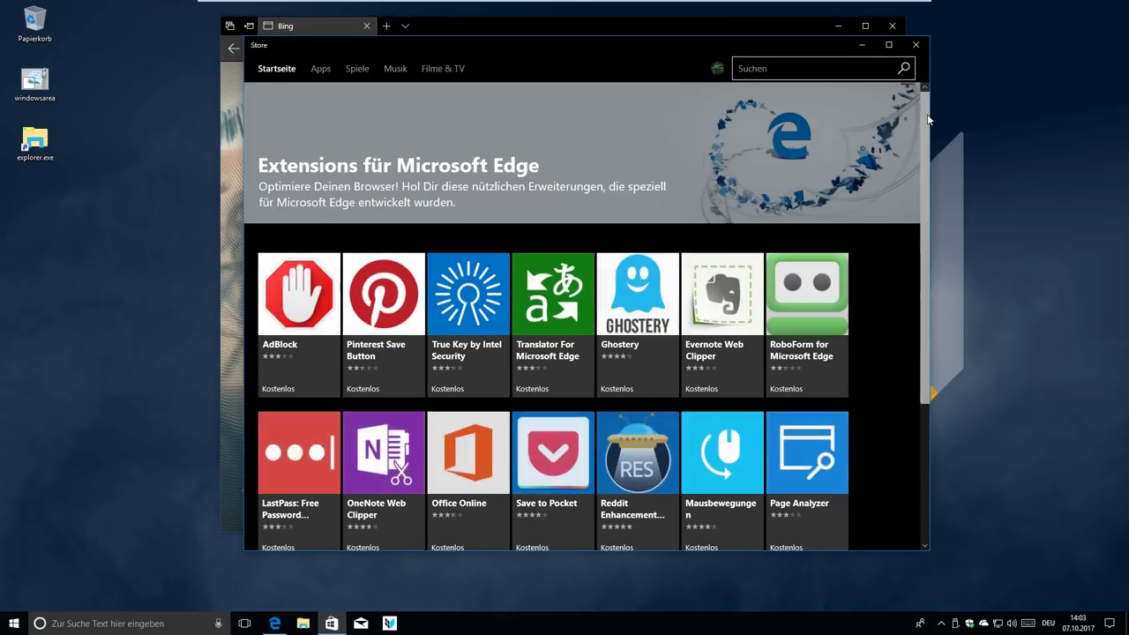
scroll(915, 277, down, 3)
scroll(868, 349, down, 8)
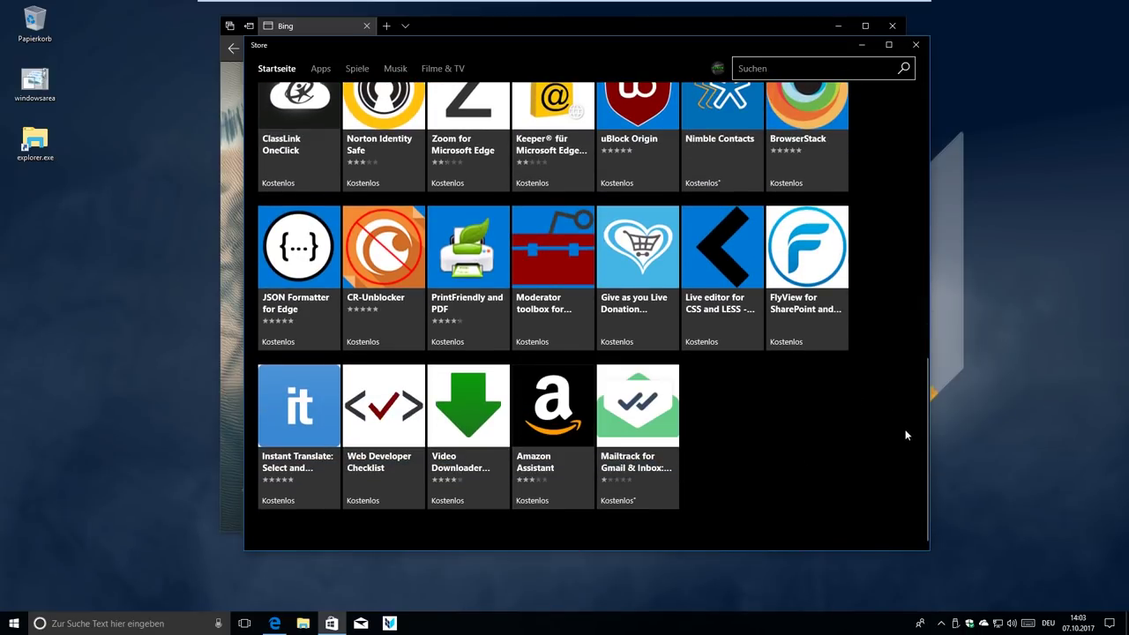
scroll(916, 452, up, 10)
scroll(810, 492, down, 4)
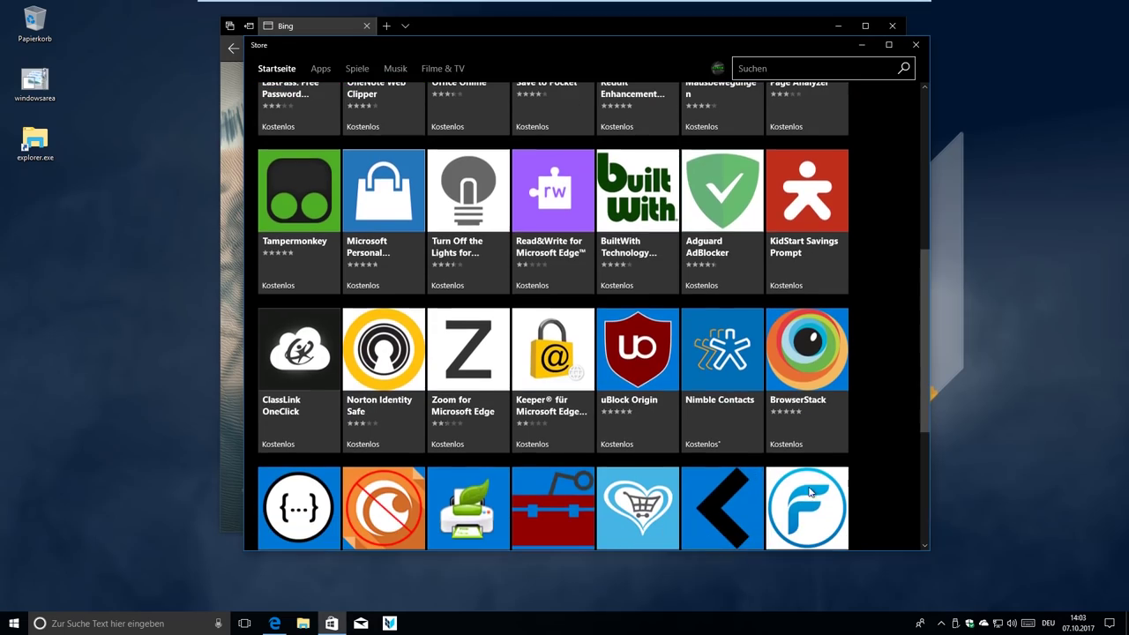
Step: Look through the remaining Microsoft Edge extensions in the Store, and close the Store and browser windows
scroll(810, 491, down, 10)
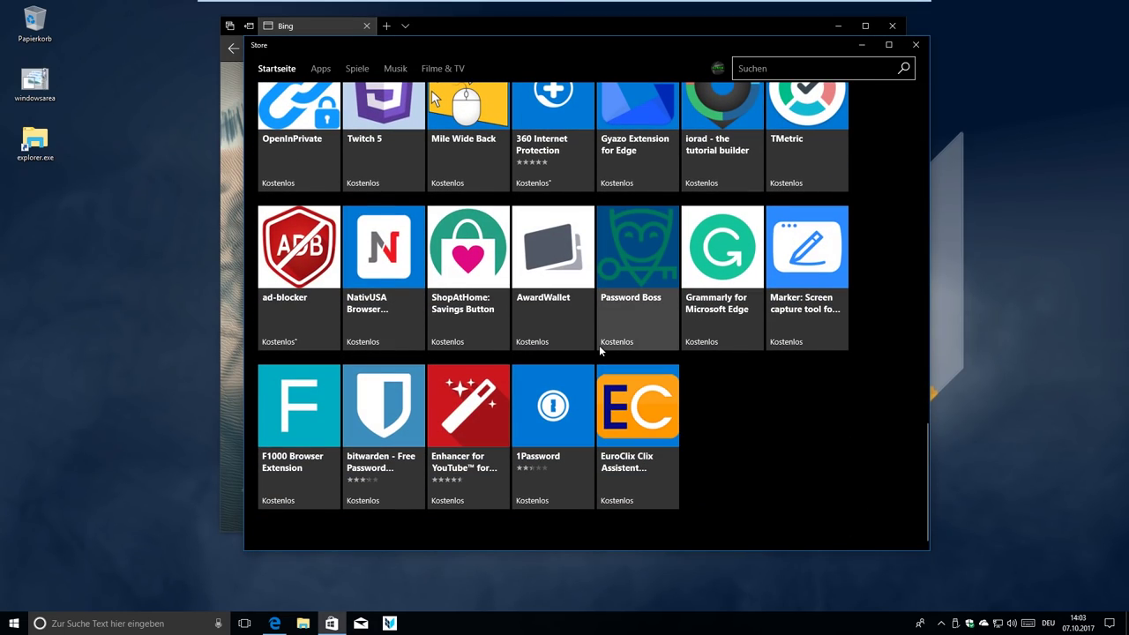
scroll(599, 349, up, 15)
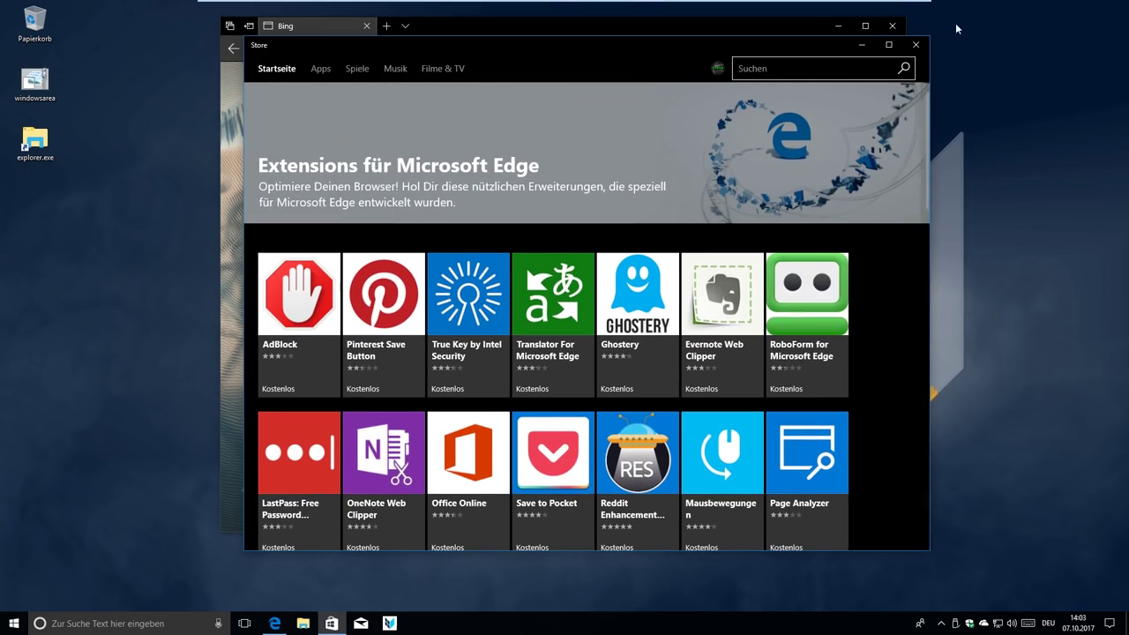
click(916, 44)
click(743, 34)
drag(670, 32, 632, 64)
click(855, 58)
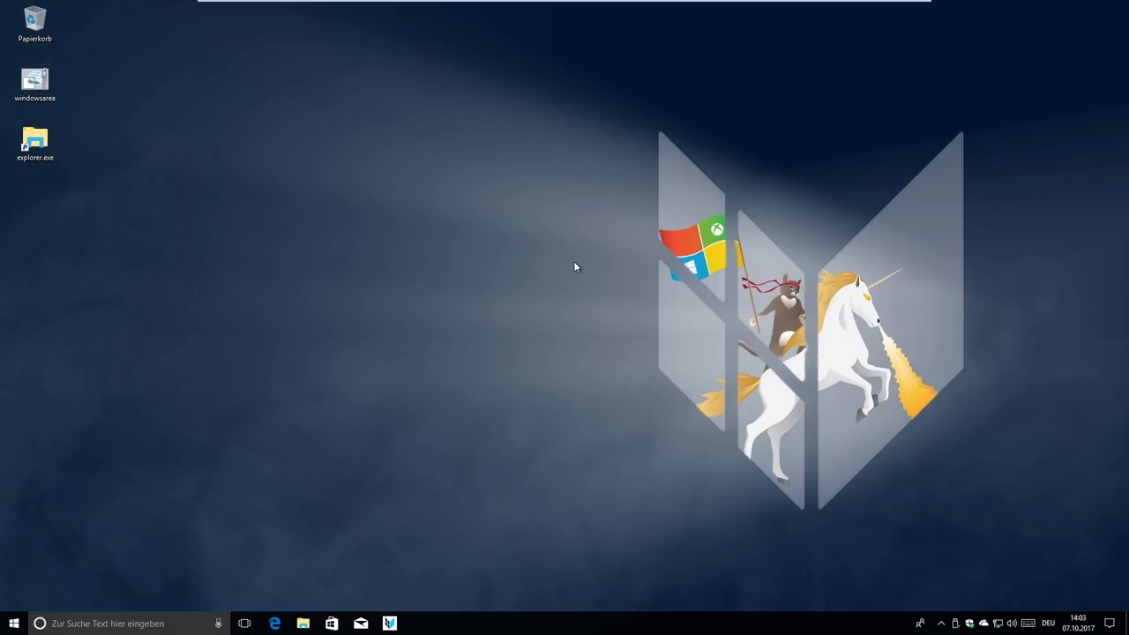
Step: Open Windows Defender Security Center and go to the SmartScreen and Exploit-Schutz sections of App- & Browsersteuerung
key(super)
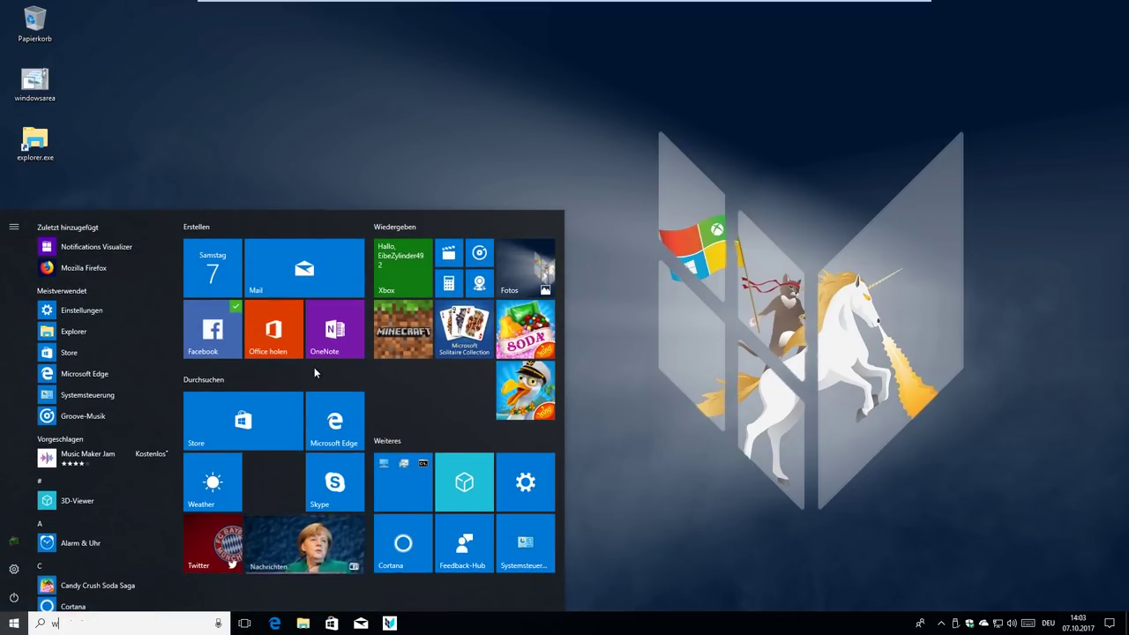
text(windows defender)
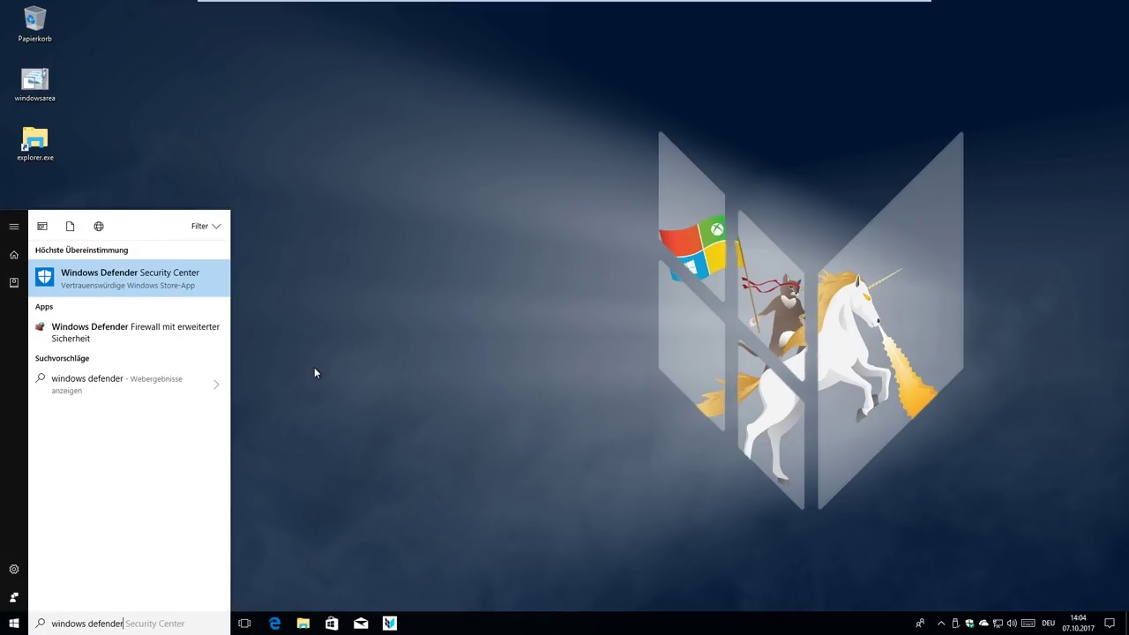
key(Return)
drag(451, 94, 389, 82)
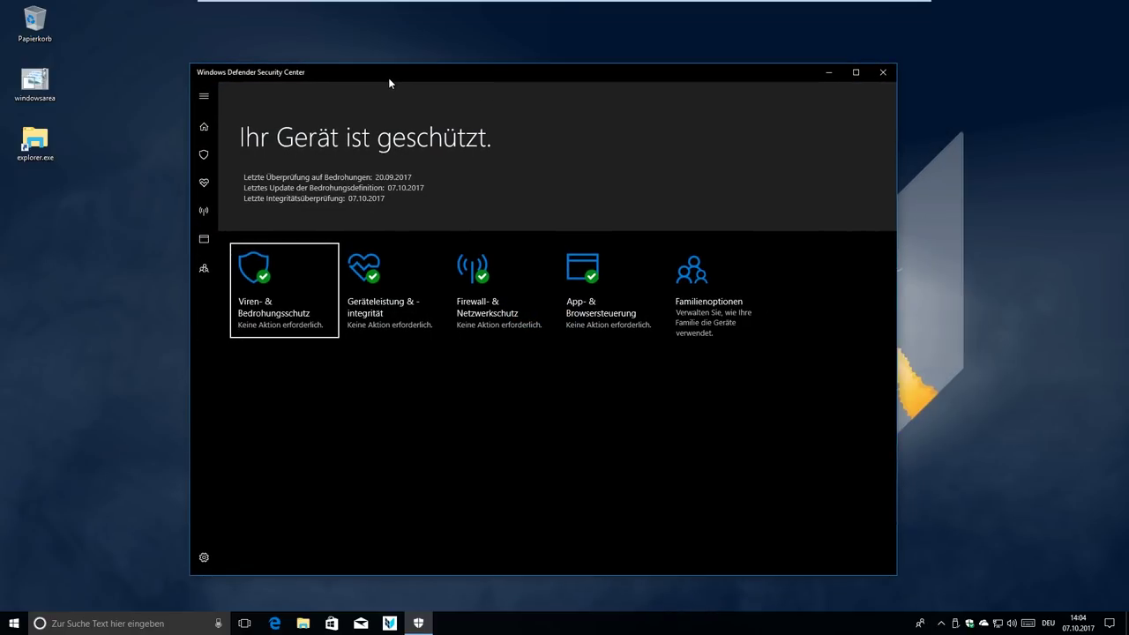
click(210, 245)
scroll(473, 403, down, 3)
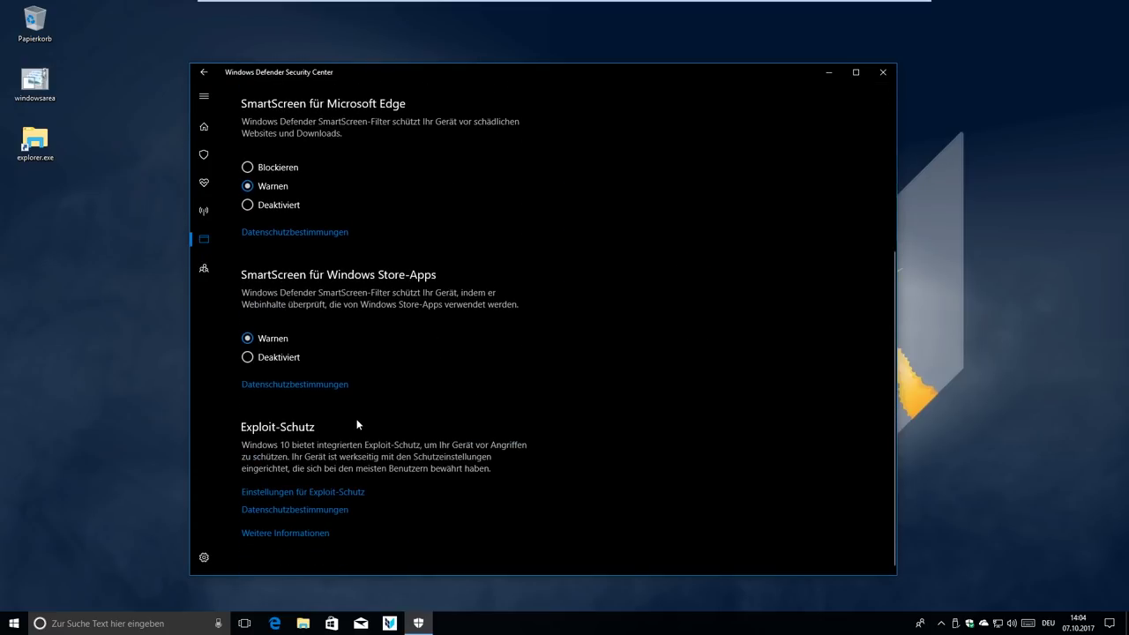
click(203, 97)
click(203, 97)
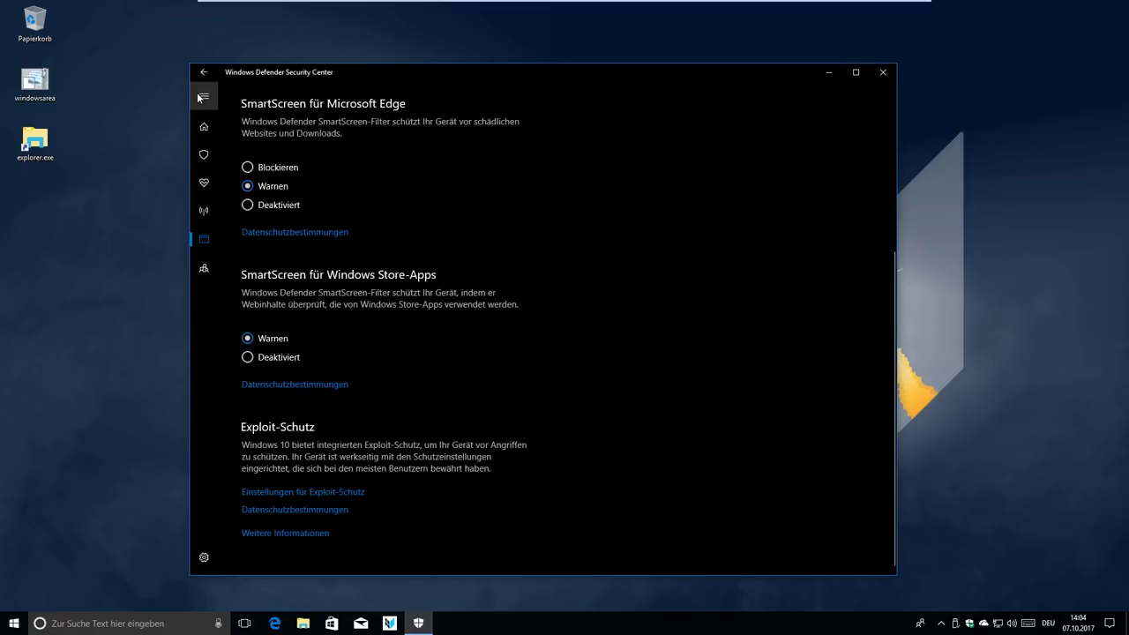
Step: Open the Exploit-Schutz settings and look through the Systemeinstellungen options
click(298, 494)
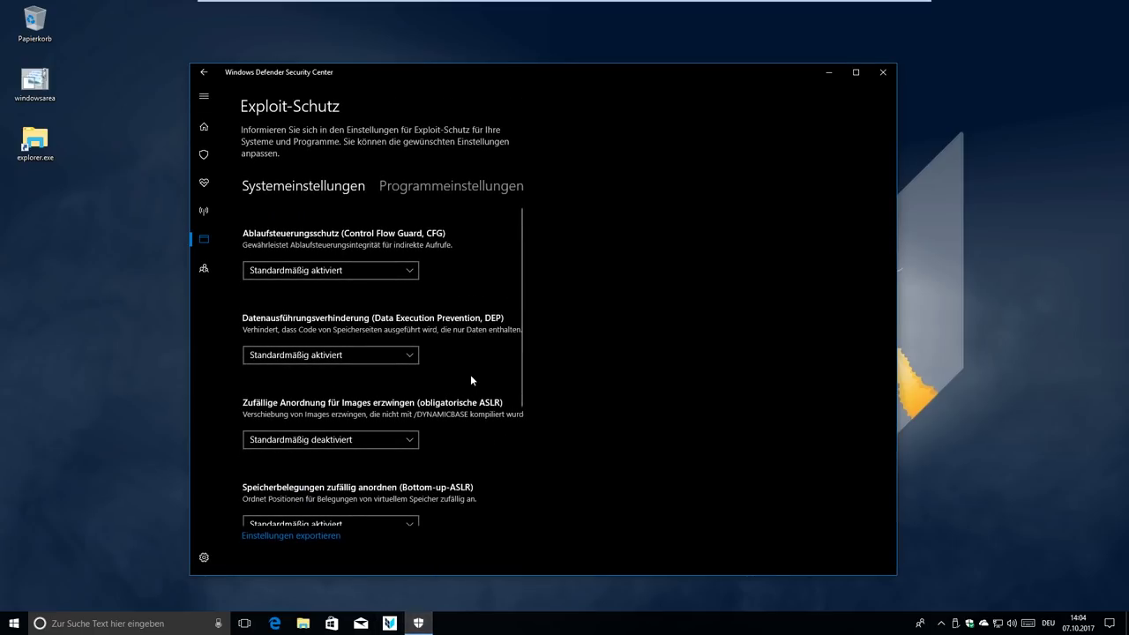
scroll(507, 300, down, 3)
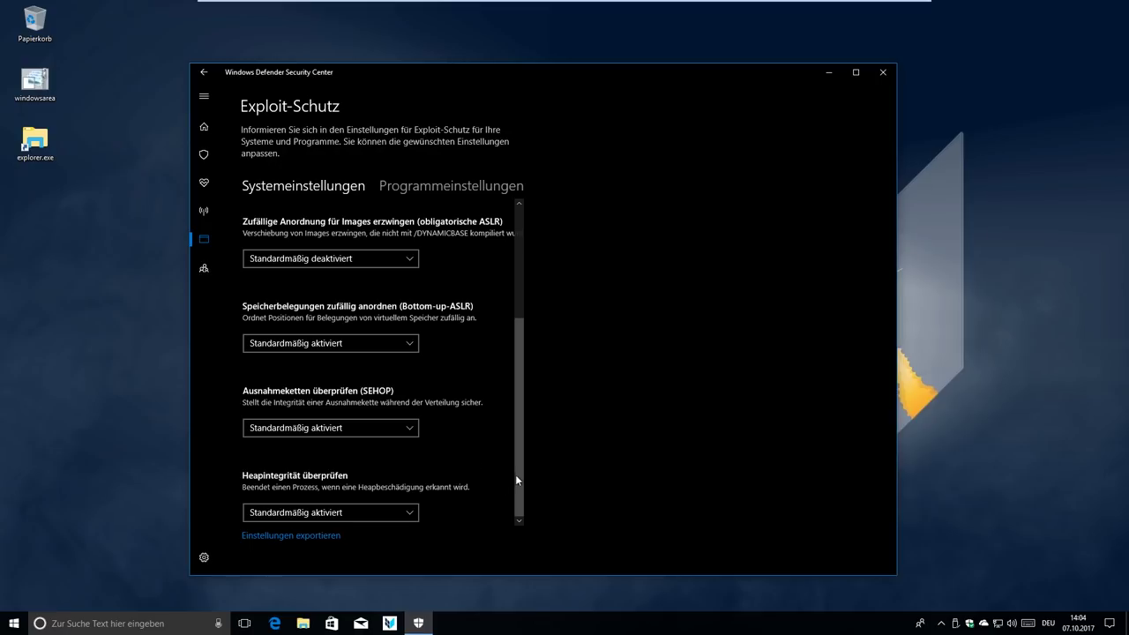
drag(517, 481, 516, 271)
scroll(524, 372, down, 1)
scroll(512, 421, up, 1)
Step: Examine the exploit protection options for runtimebroker.exe under Programmeinstellungen, and leave them without applying changes
click(423, 186)
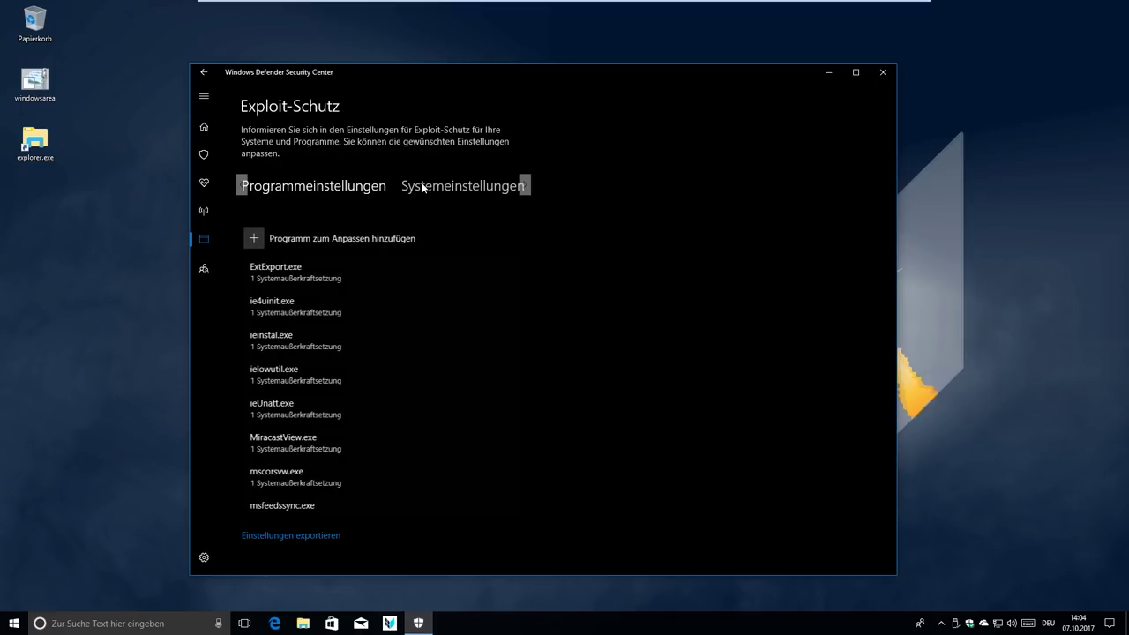
scroll(403, 411, down, 6)
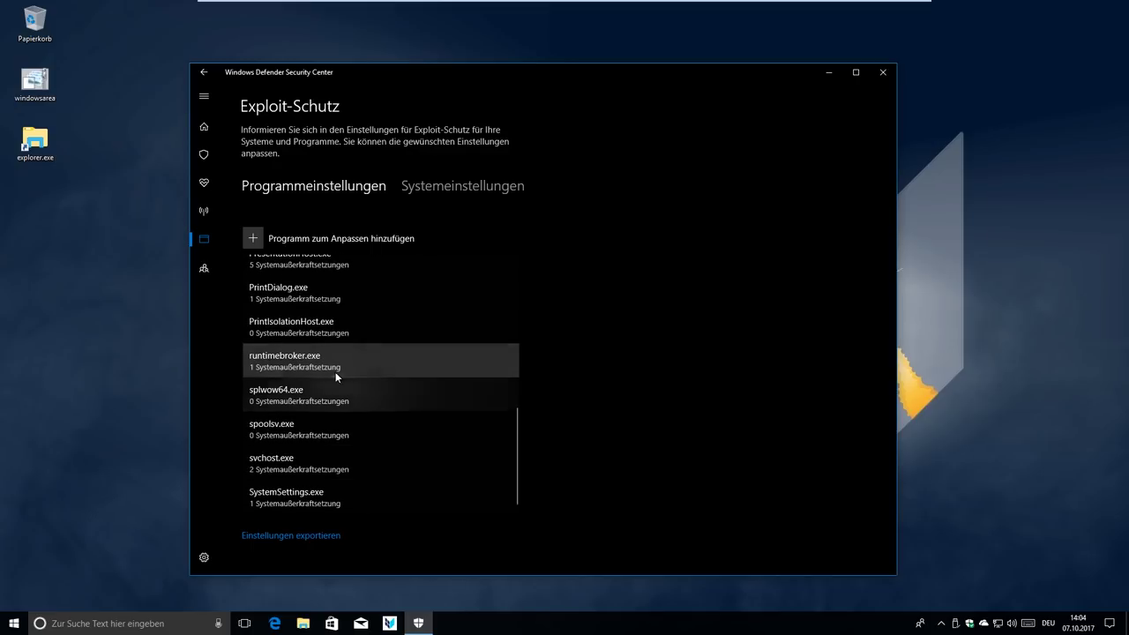
click(335, 372)
click(412, 397)
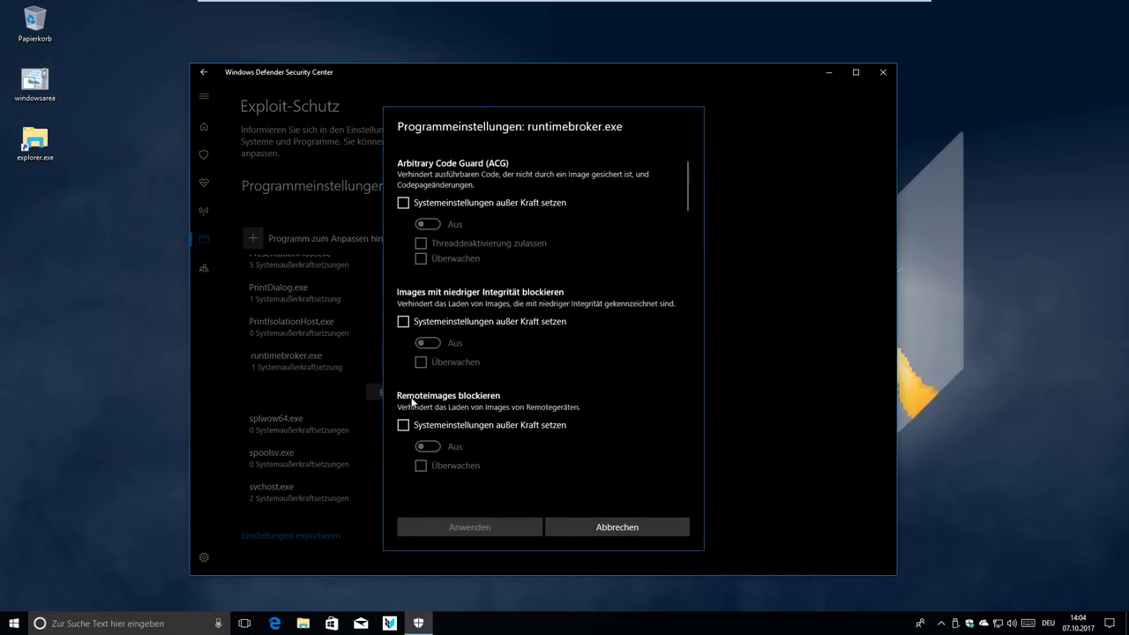
scroll(503, 415, down, 10)
scroll(538, 414, up, 2)
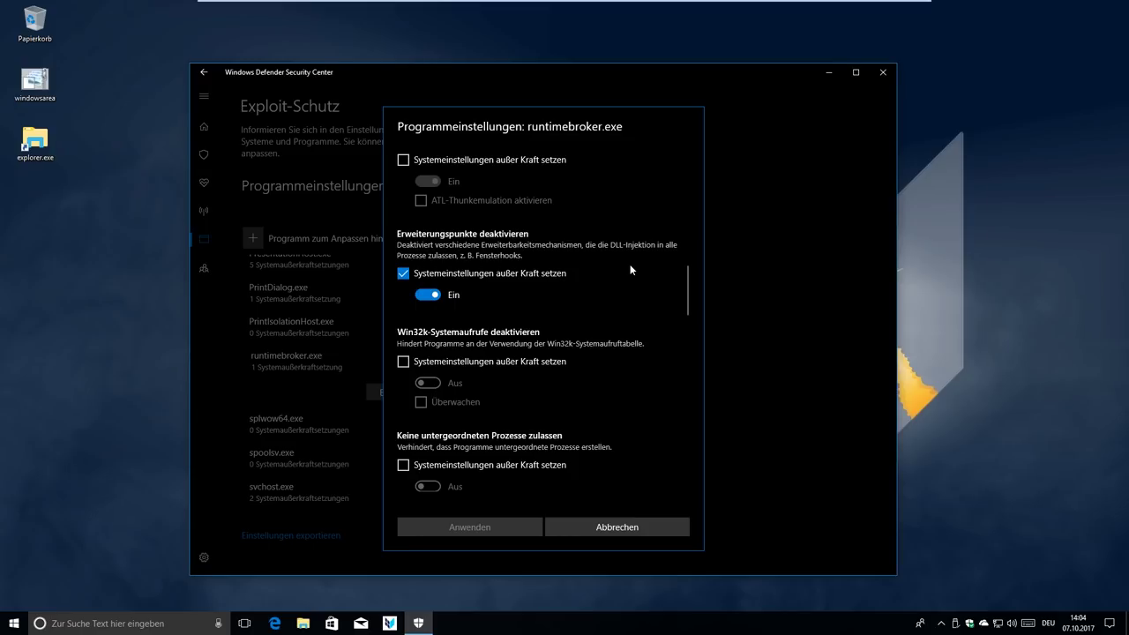
scroll(570, 439, down, 5)
scroll(578, 437, down, 3)
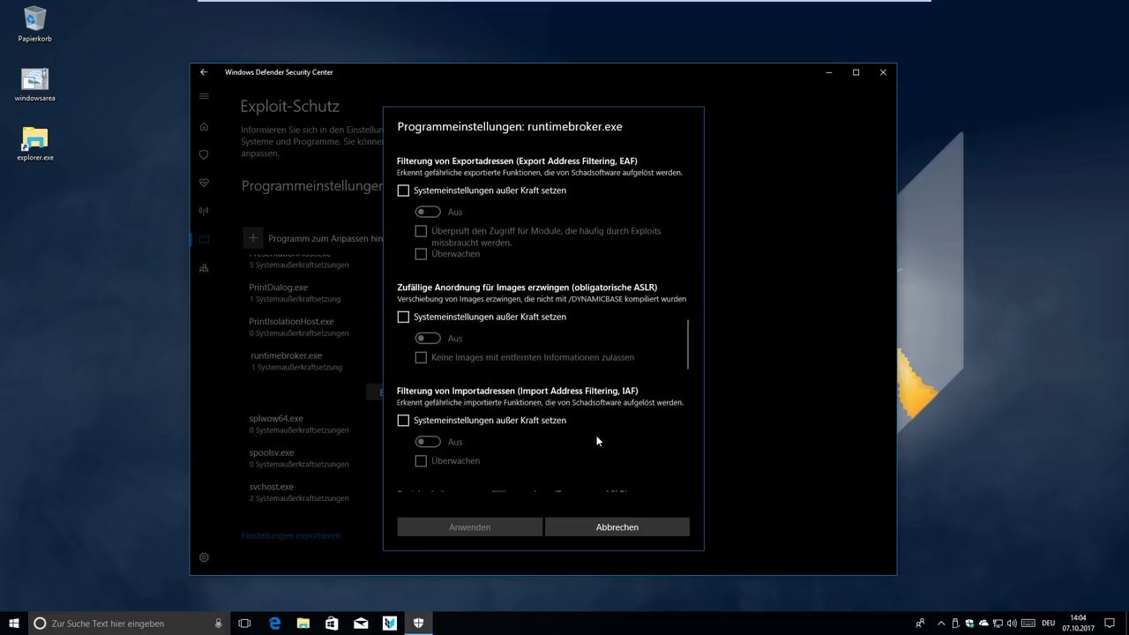
scroll(545, 265, down, 3)
click(617, 526)
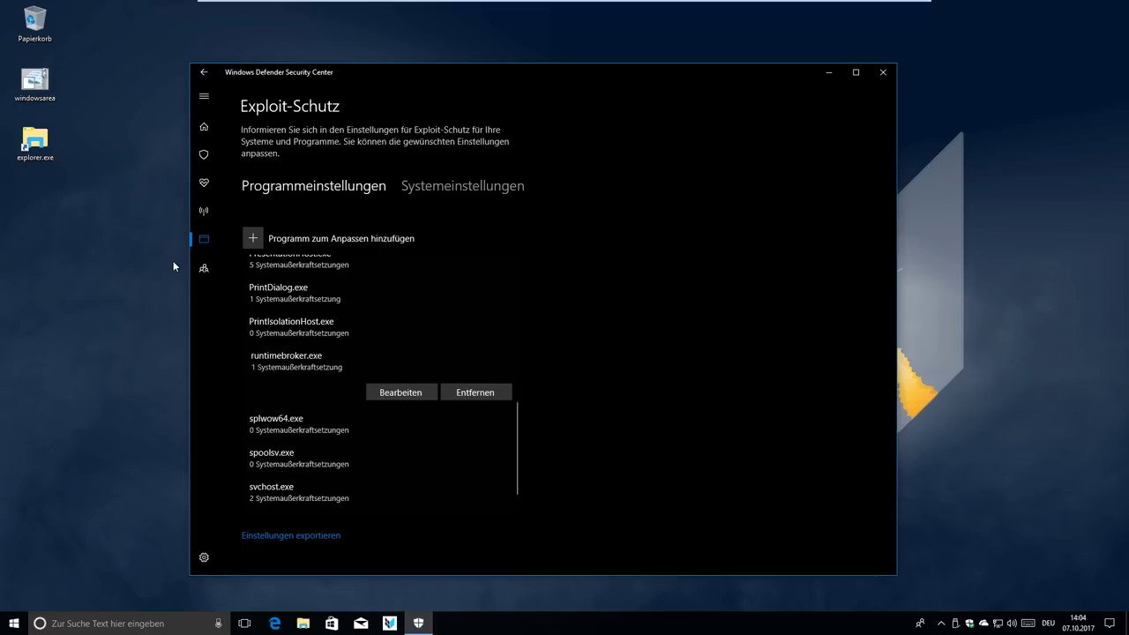
Step: Review the settings for Viren- & Bedrohungsschutz and show the protected folders of Überwachter Ordnerzugriff
click(201, 156)
click(320, 370)
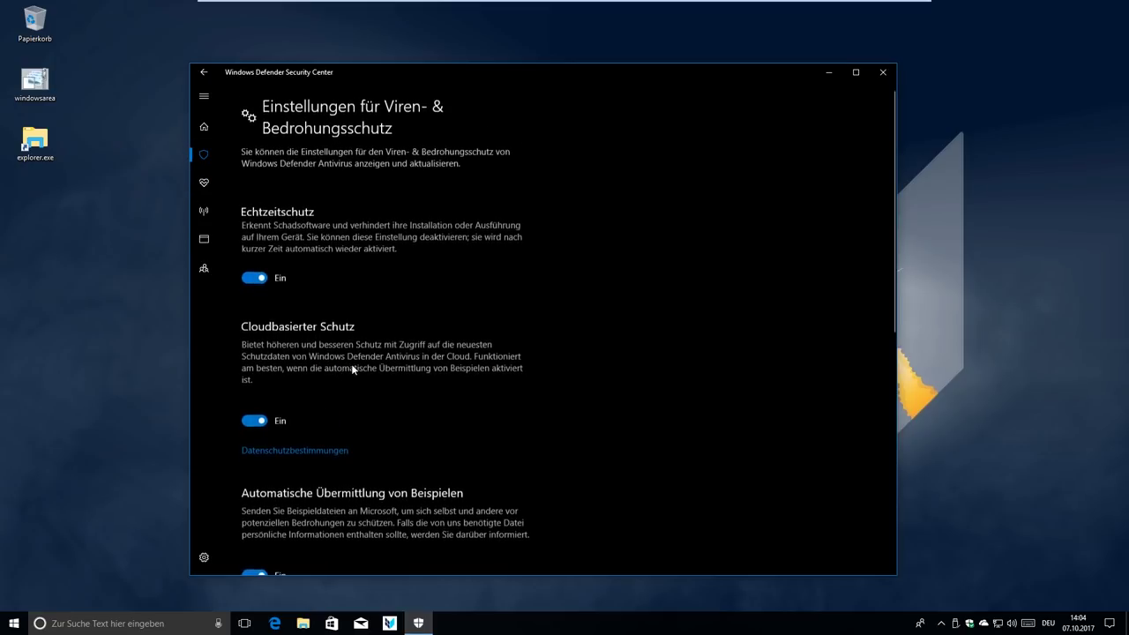
scroll(351, 368, down, 5)
scroll(352, 365, down, 1)
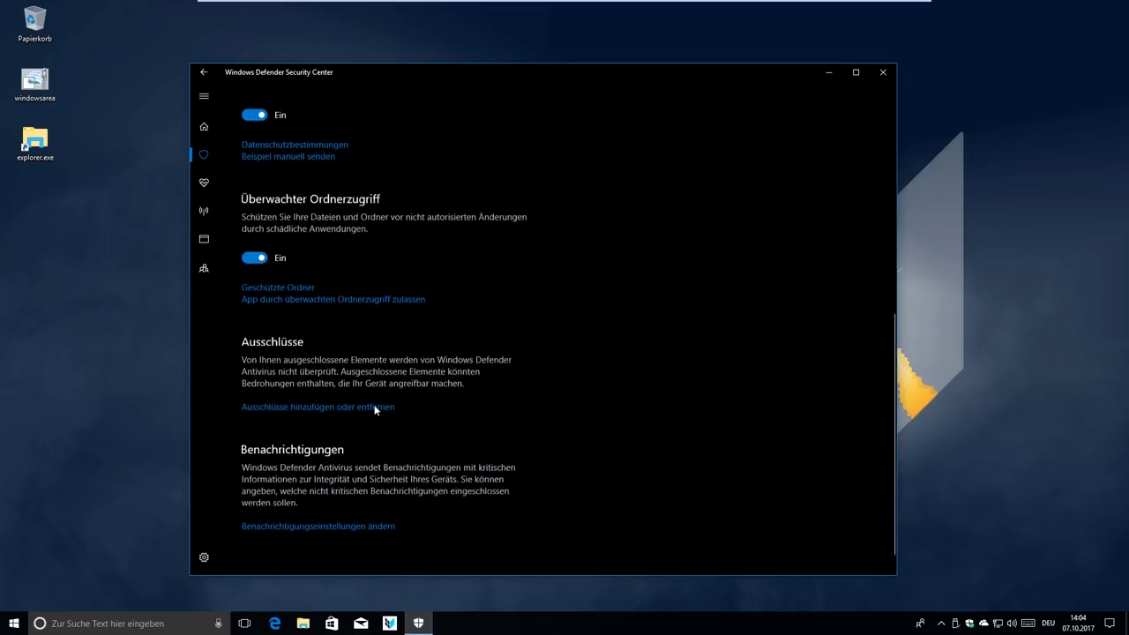
scroll(352, 410, up, 2)
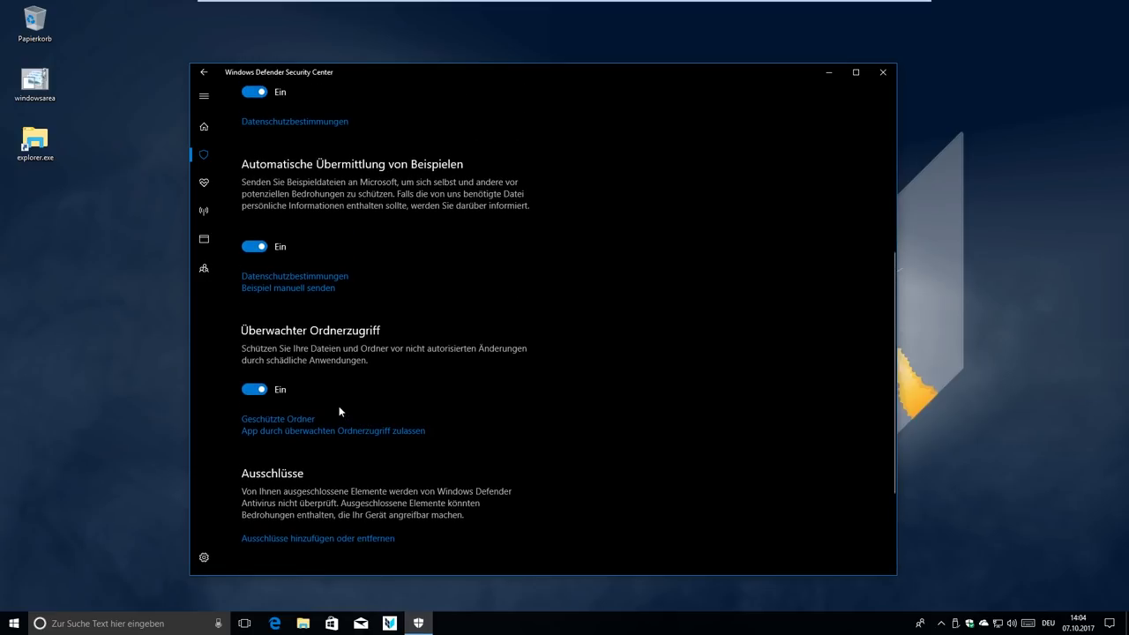
click(274, 420)
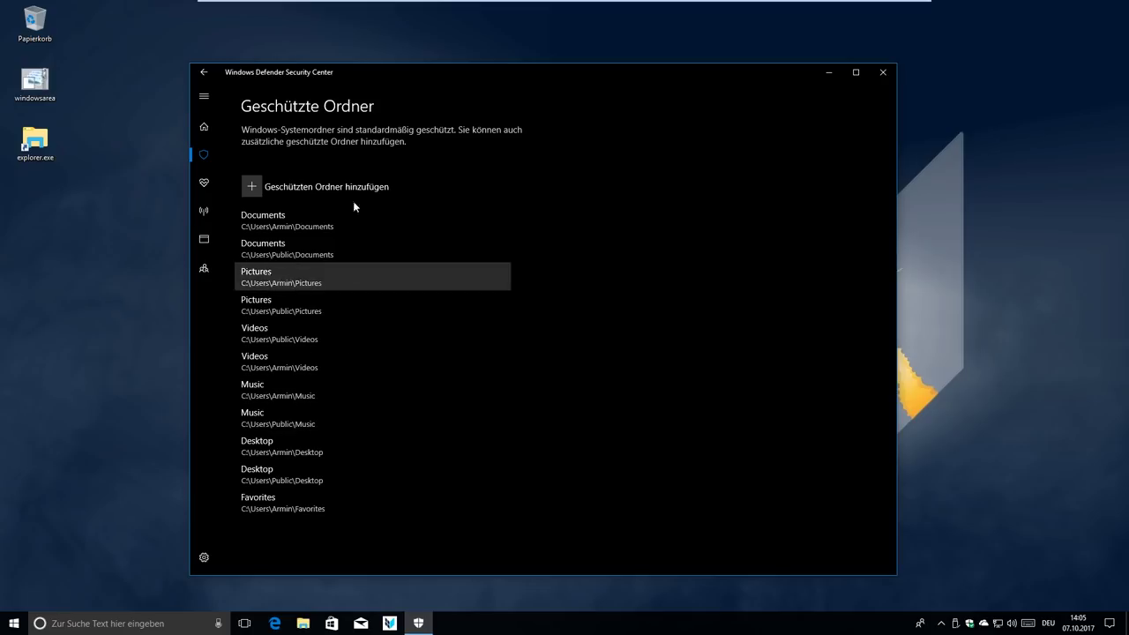
Step: Open the chooser for adding a protected folder, cancel it, and return to the virus and threat protection settings
click(253, 187)
double_click(364, 182)
click(714, 332)
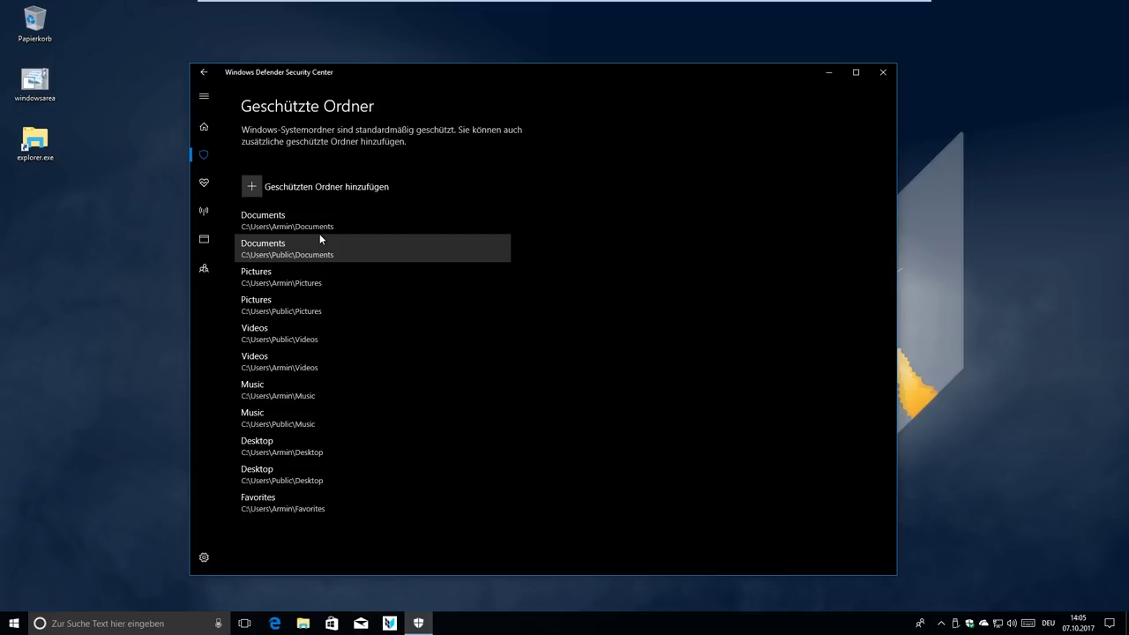
click(204, 73)
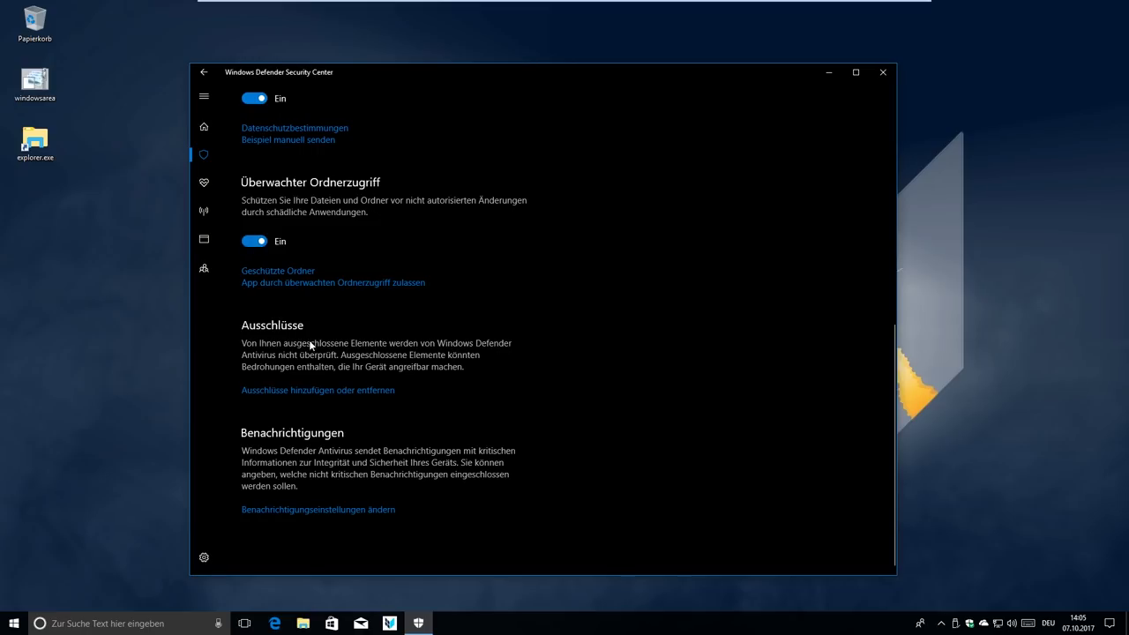
Step: Turn off Überwachter Ordnerzugriff, approve the administrator prompt, and close Windows Defender Security Center
click(253, 242)
key(alt+j)
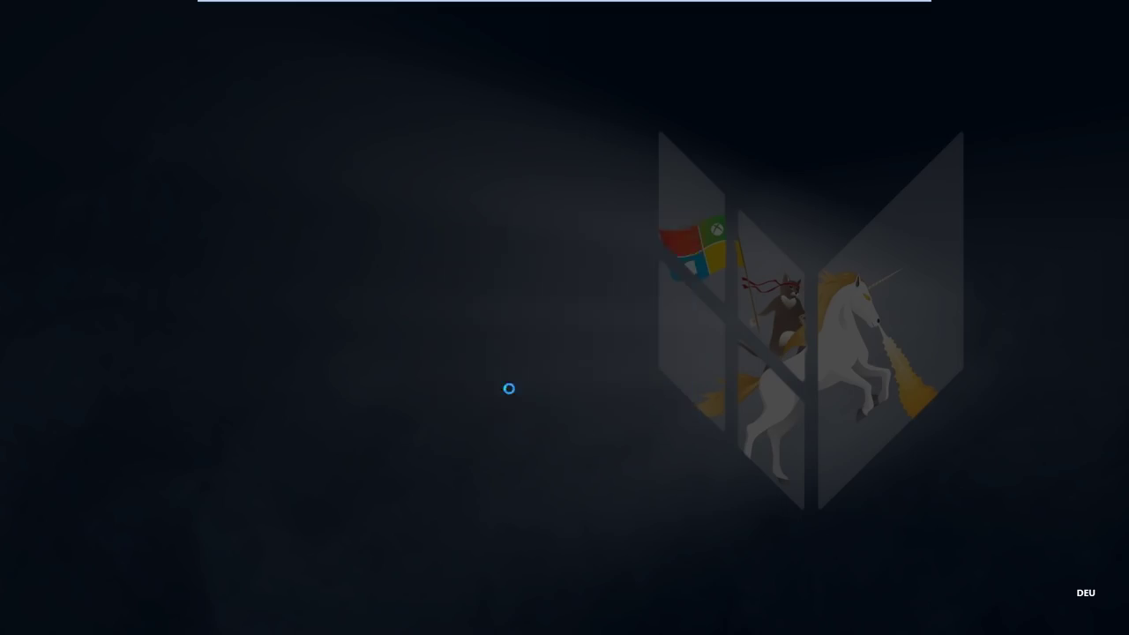
scroll(477, 414, up, 1)
scroll(352, 370, down, 1)
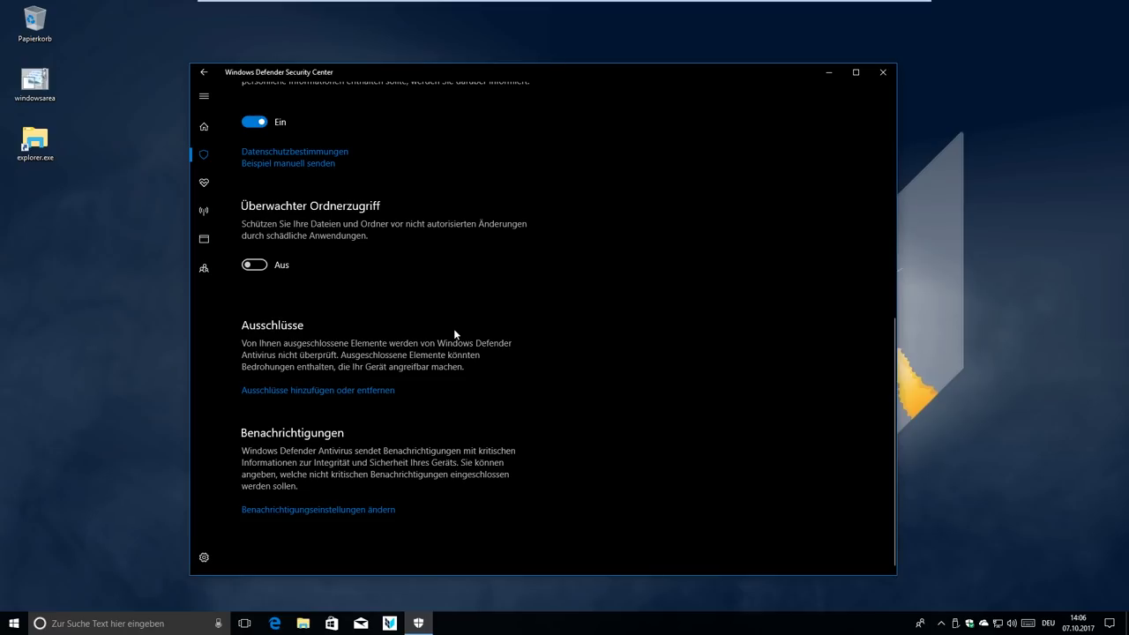
scroll(434, 324, up, 10)
scroll(435, 325, down, 10)
click(882, 72)
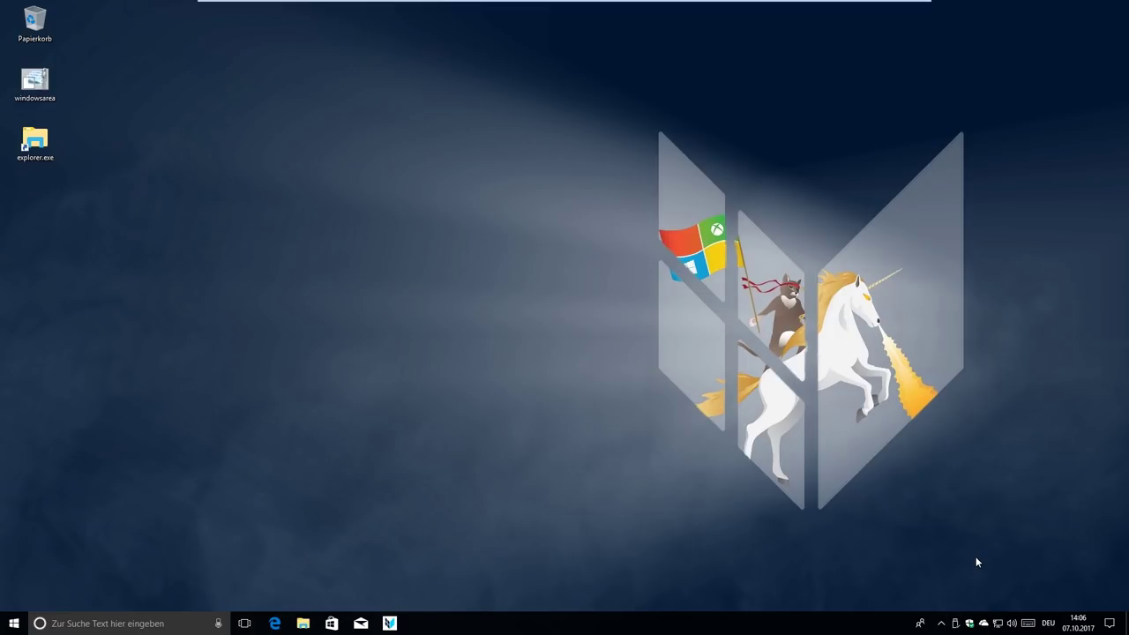
Step: Check the "Dateien bei Bedarf" option in the OneDrive settings, and open the OneDrive folder in File Explorer
click(984, 623)
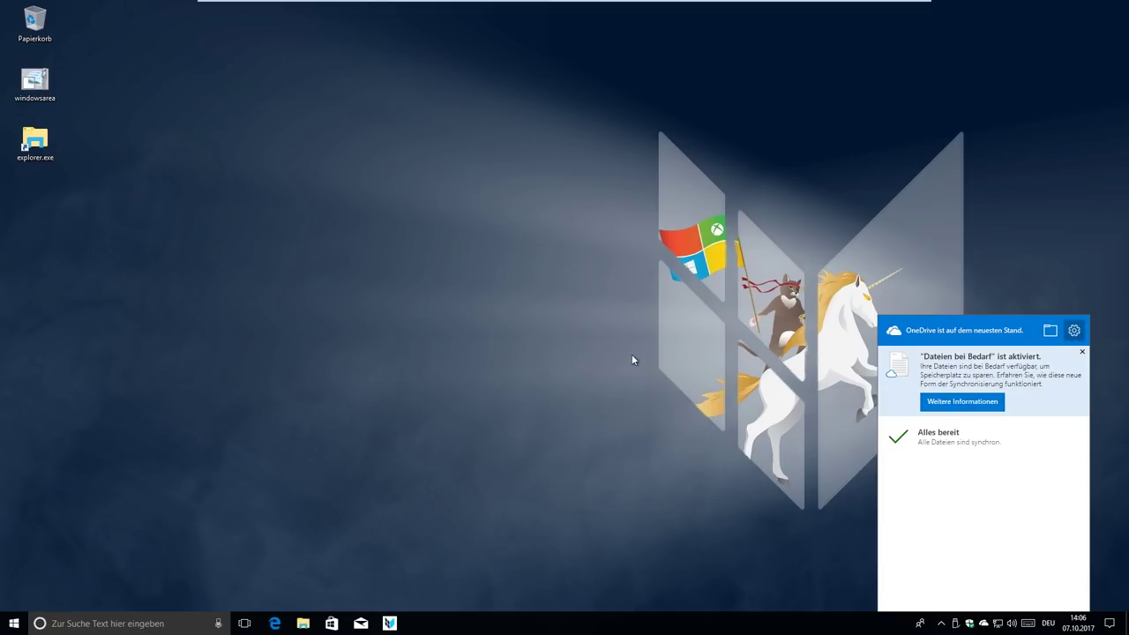
click(1074, 330)
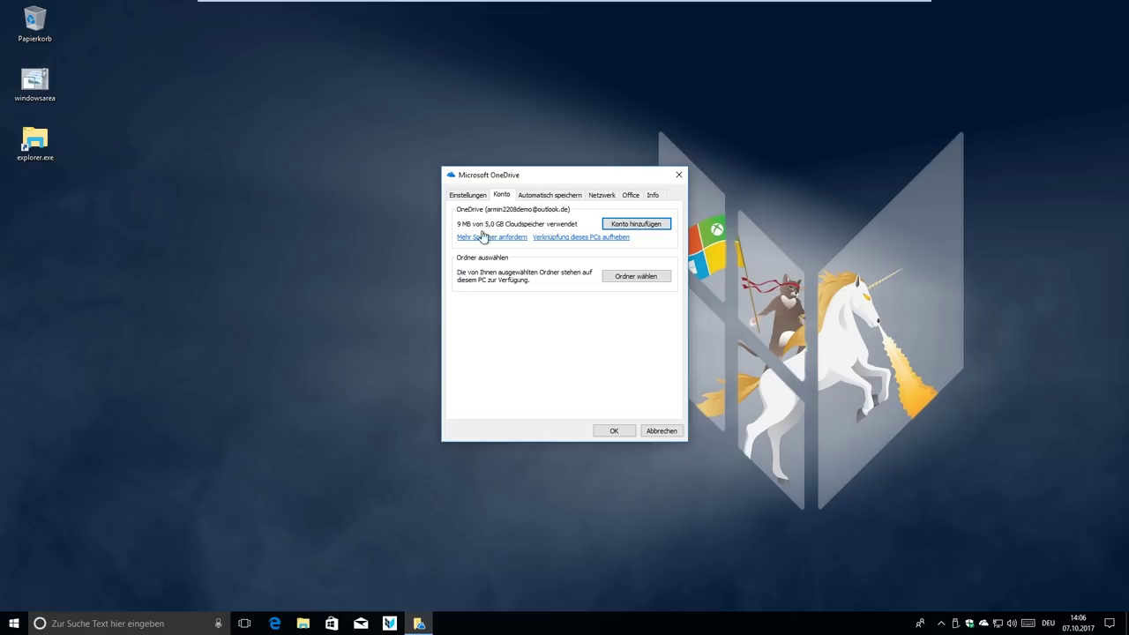
click(467, 195)
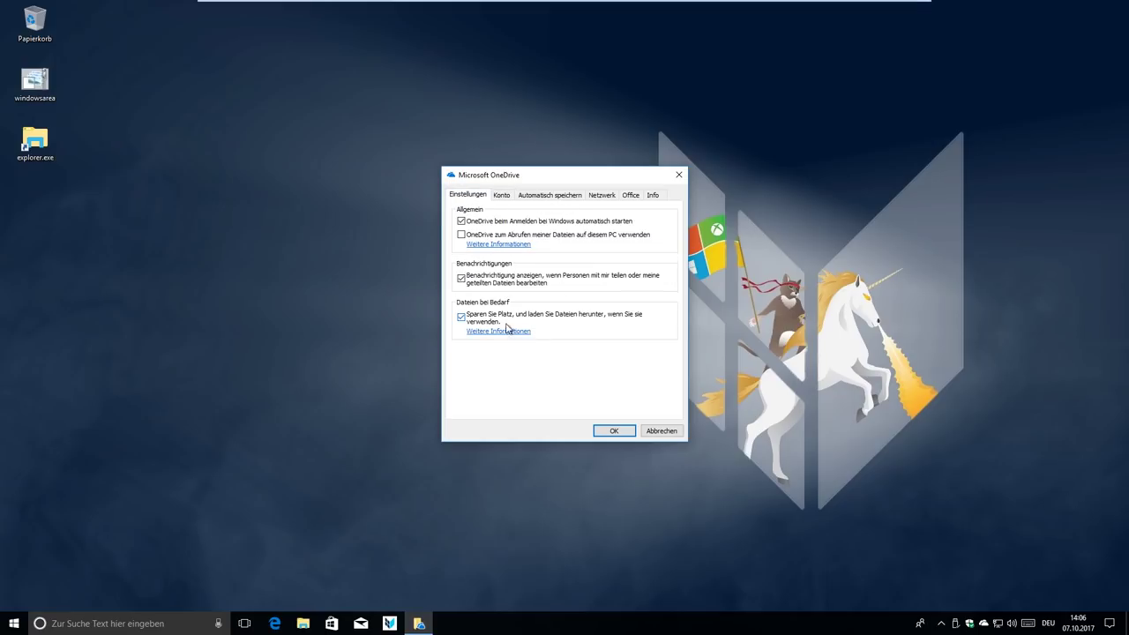
click(611, 431)
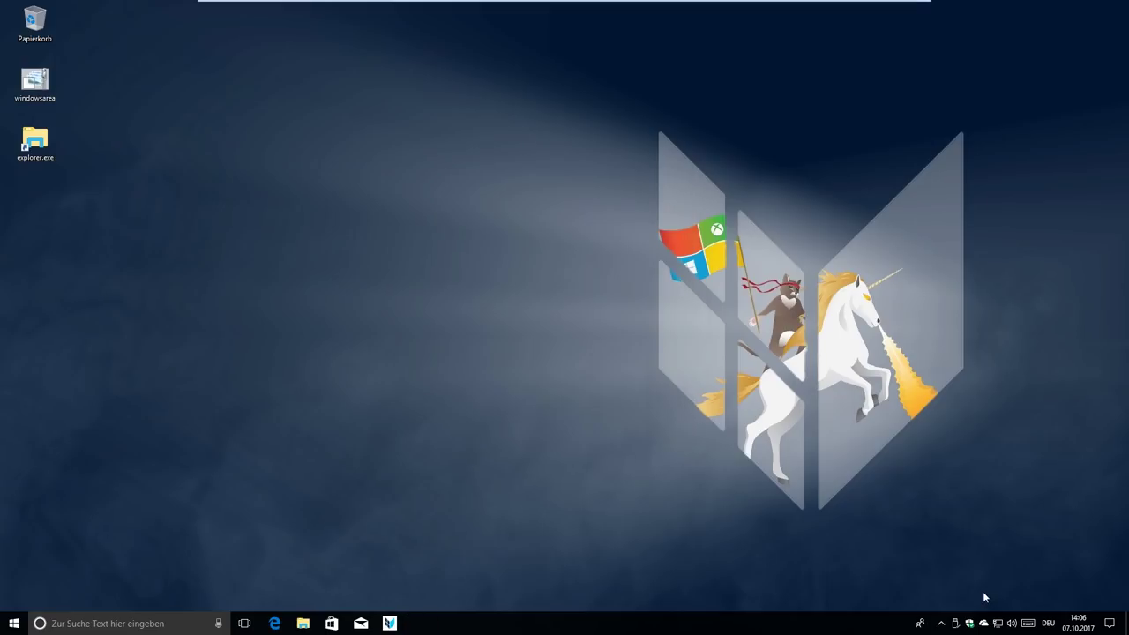
double_click(973, 627)
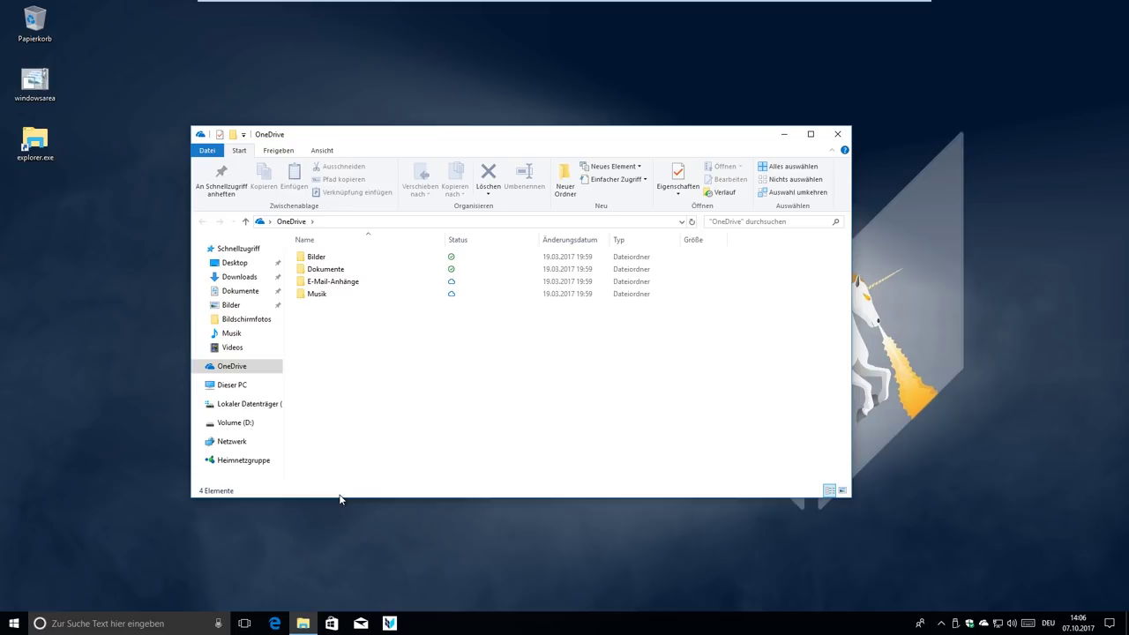
Step: Look through the OneDrive settings and the synced folder selection, and close both without changing anything
click(985, 625)
click(993, 570)
click(529, 196)
click(604, 196)
click(631, 195)
click(602, 195)
click(501, 195)
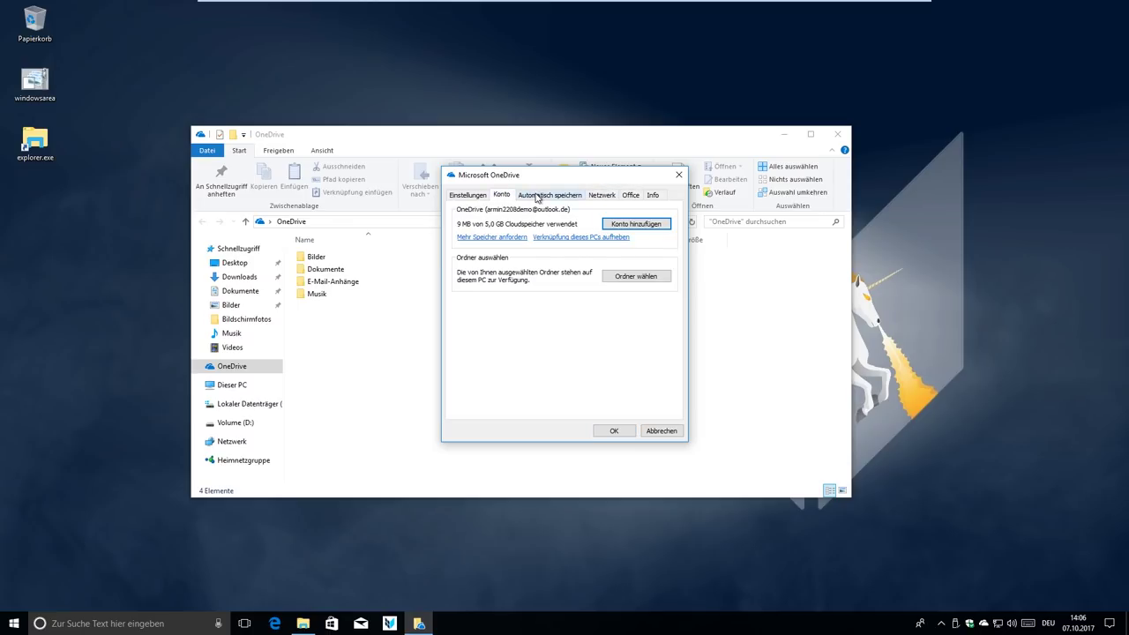
click(620, 279)
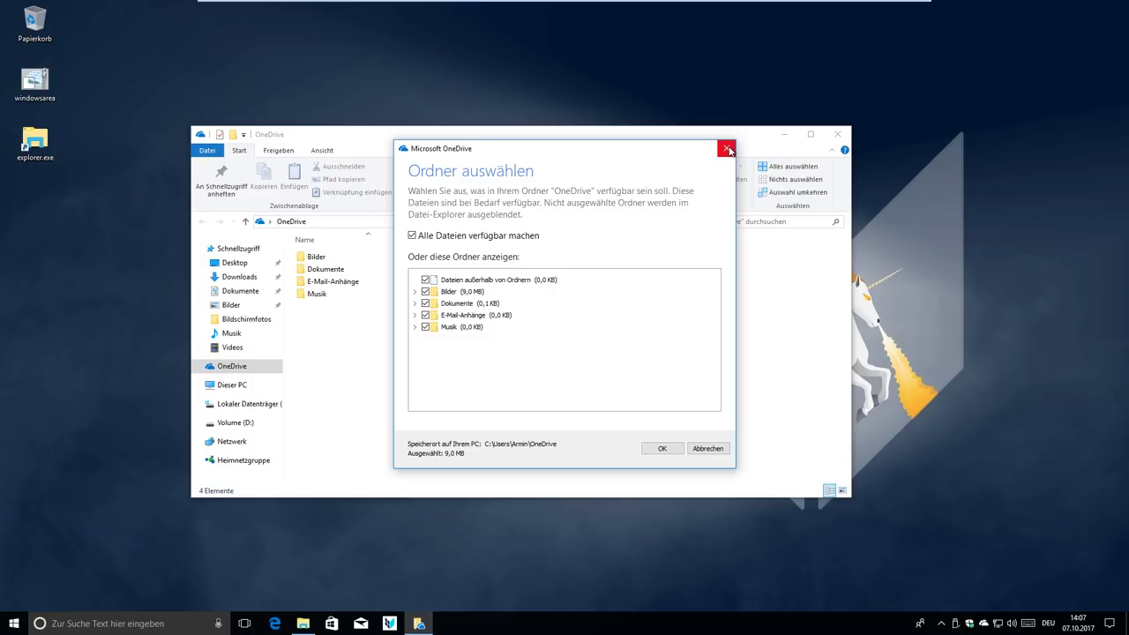
click(727, 149)
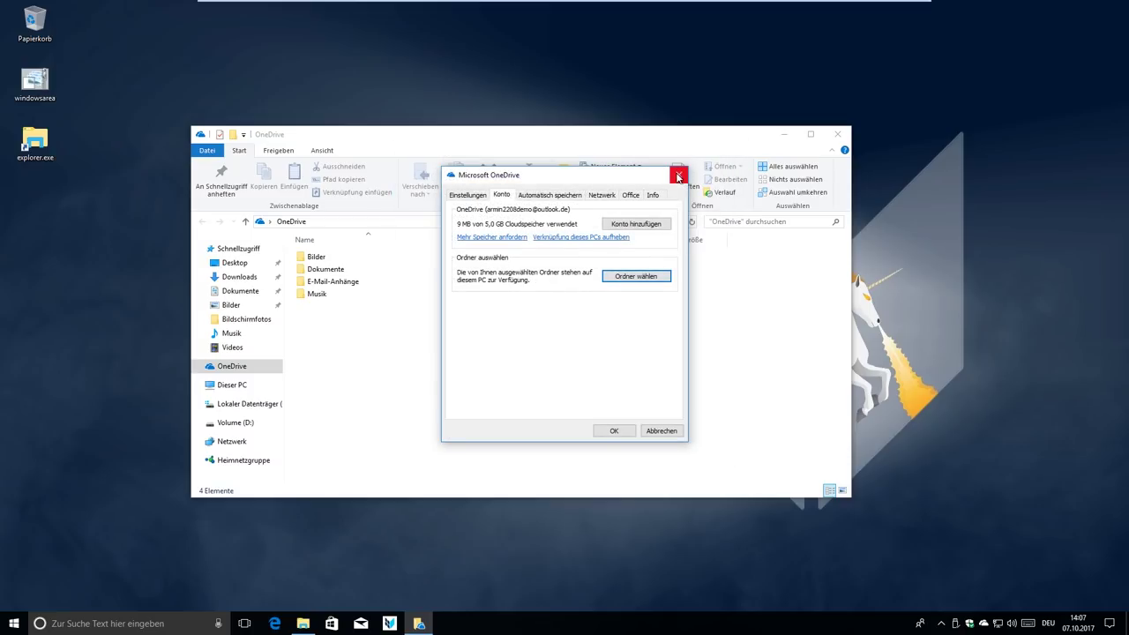
click(679, 176)
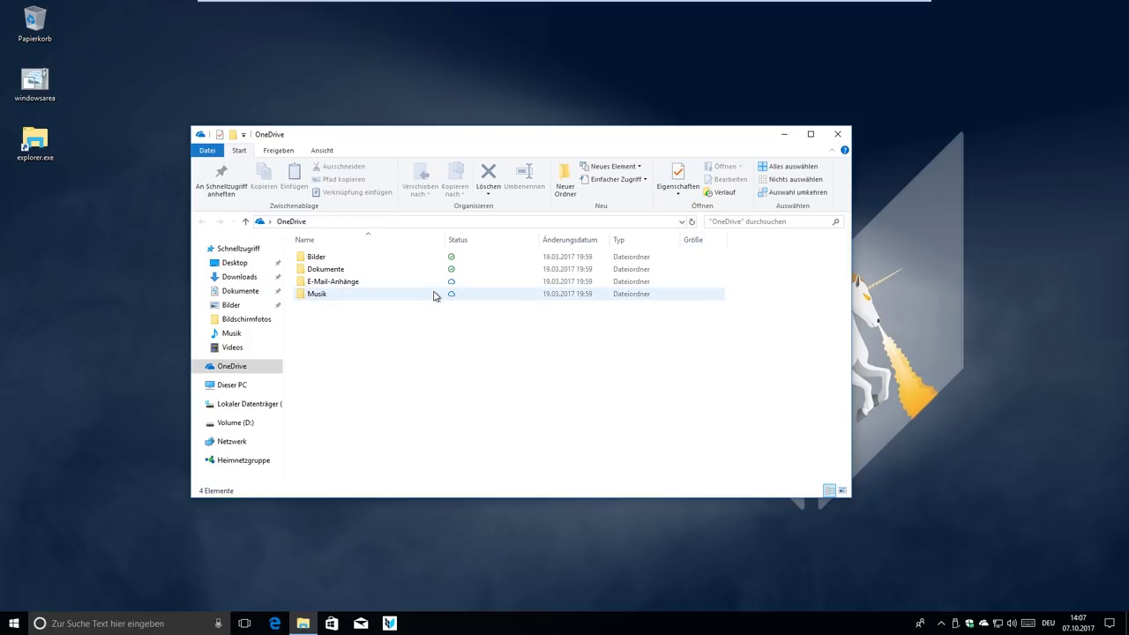
mouse_move(434, 295)
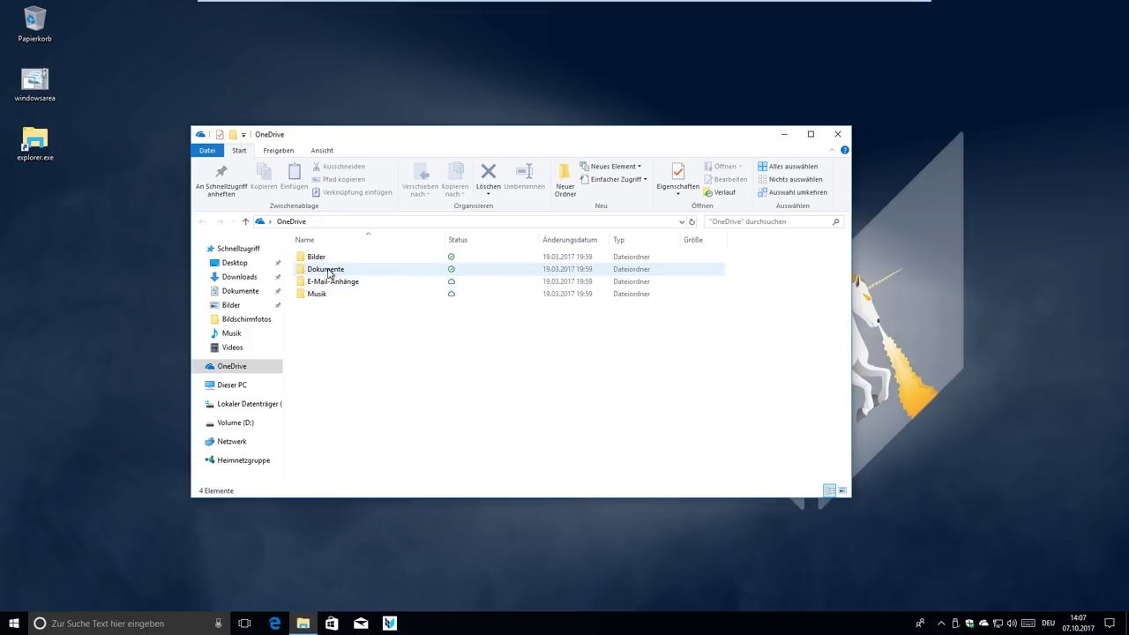
Step: Open the Screenshots folder inside Bilder, free up the local space of all its images, and dismiss the OneDrive tip
double_click(310, 257)
double_click(361, 262)
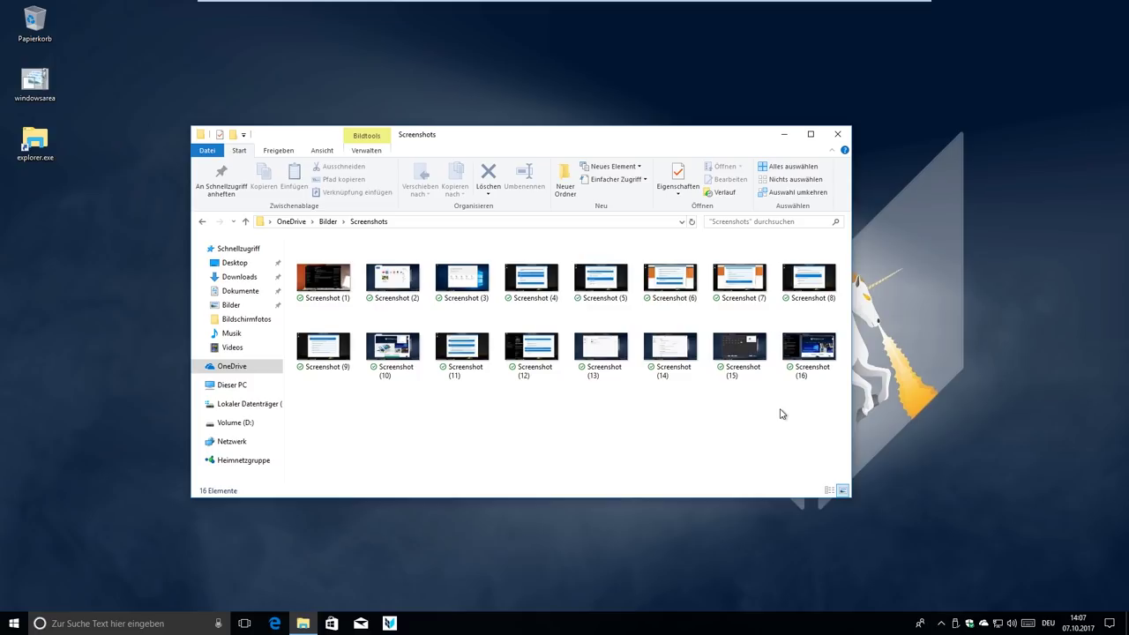
drag(838, 406, 323, 276)
right_click(323, 276)
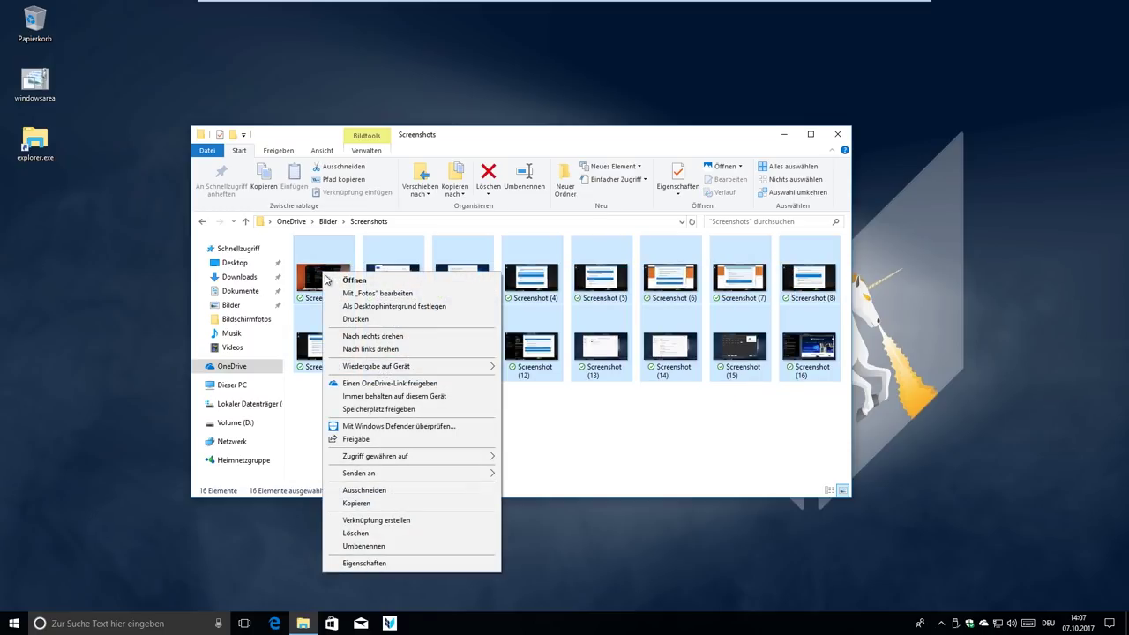
click(384, 409)
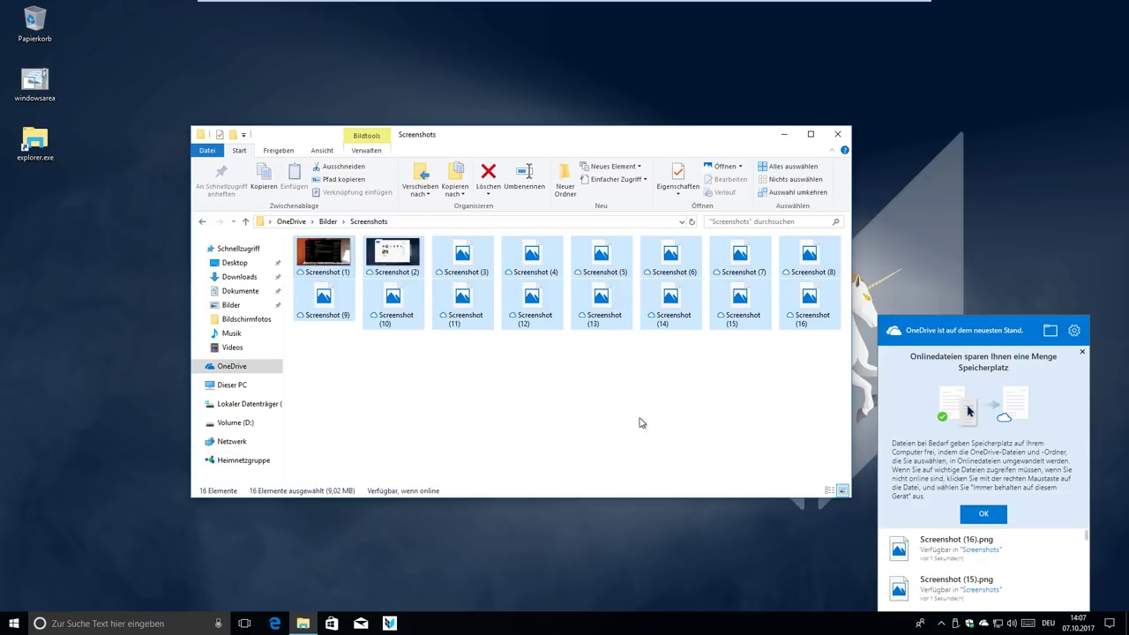
click(988, 515)
click(672, 421)
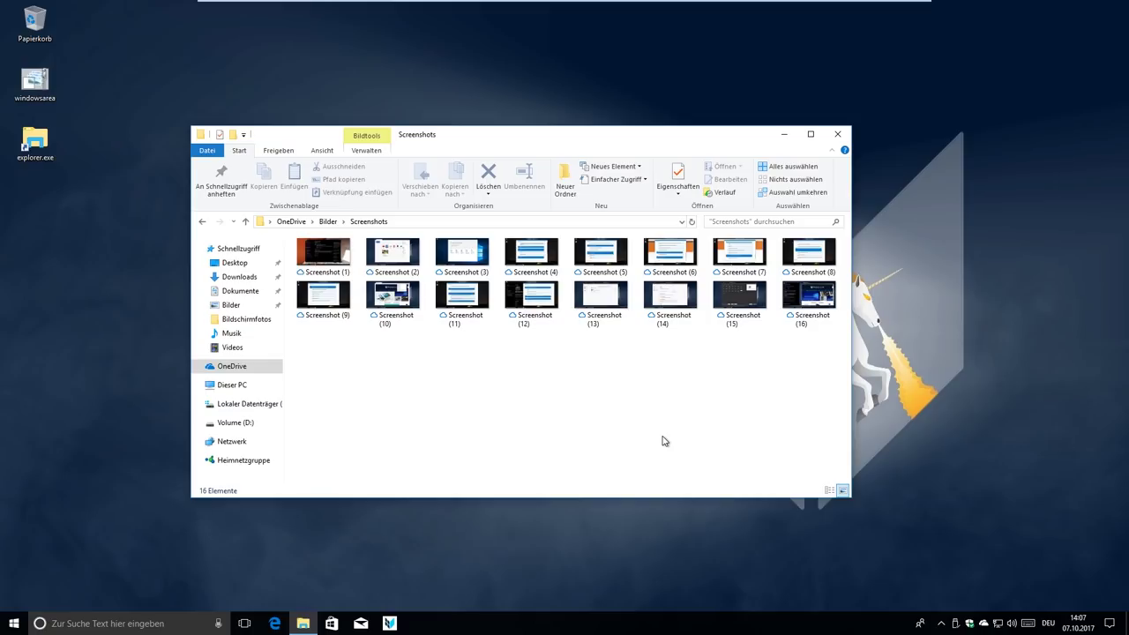
Step: View Screenshot (14) and Screenshot (12) in Fotos, paging through neighbouring images, and close the viewer each time
double_click(672, 305)
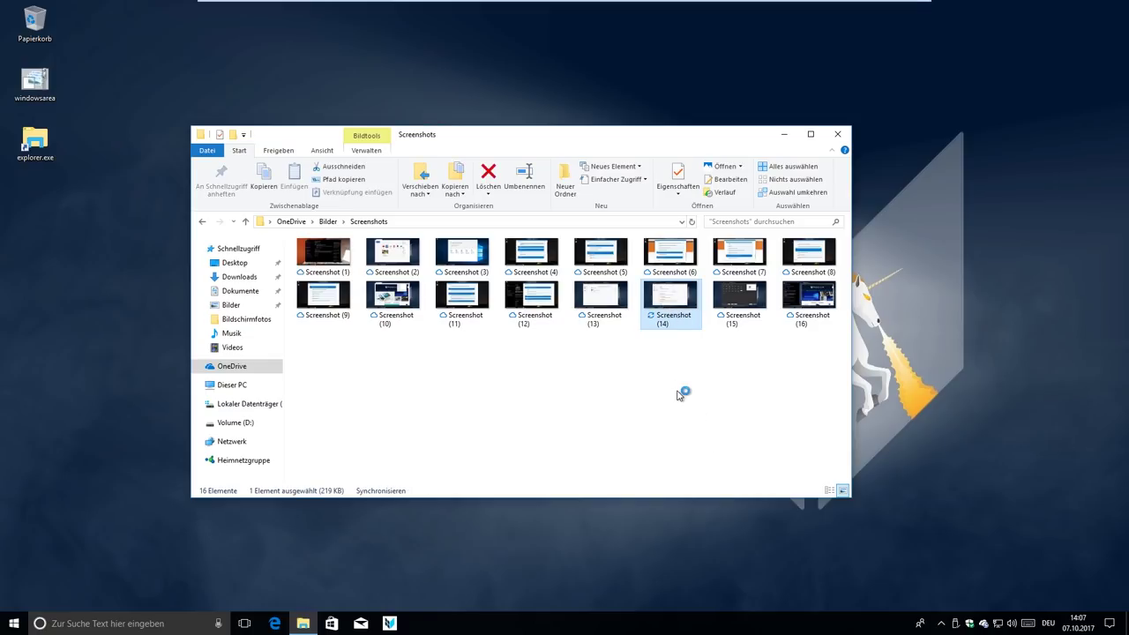
key(Left)
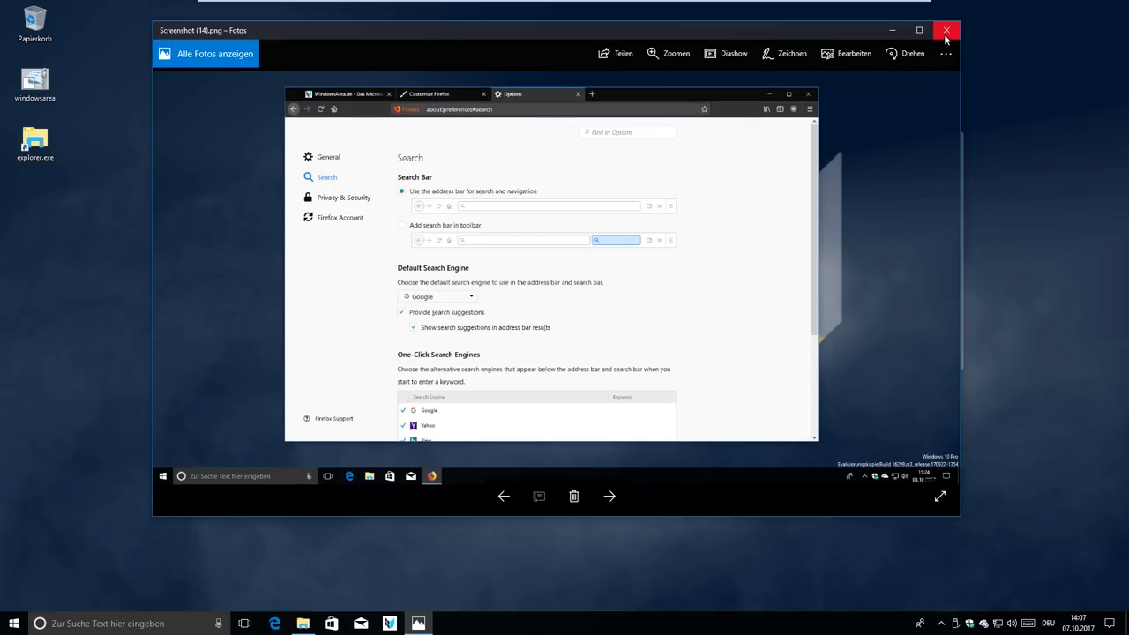
click(947, 30)
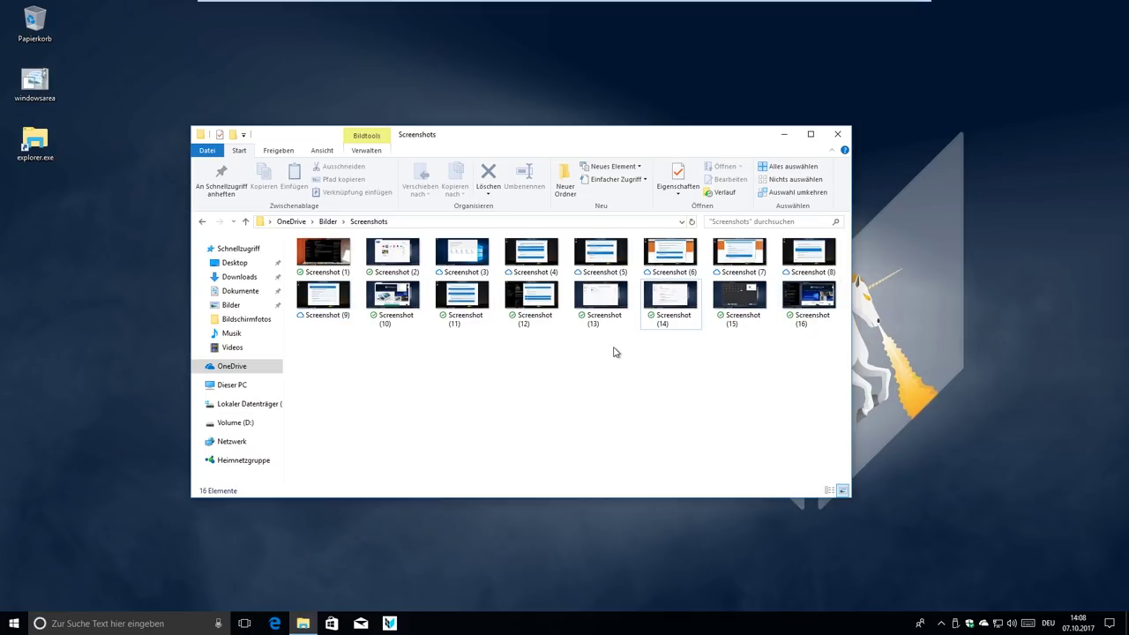
double_click(547, 305)
key(Right)
key(Right)
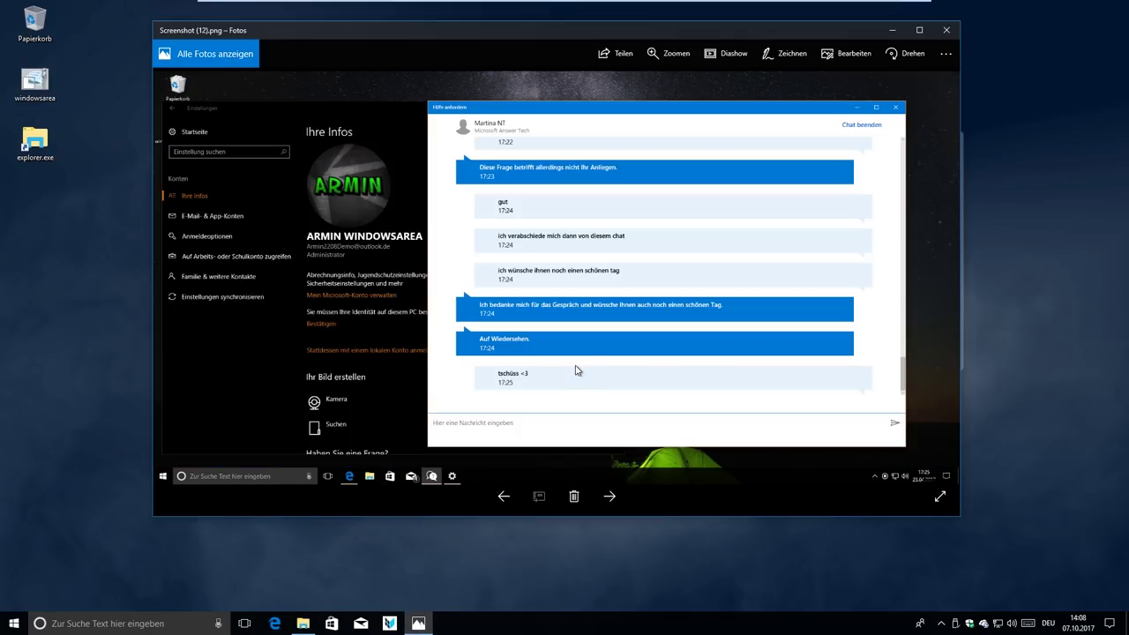
click(947, 30)
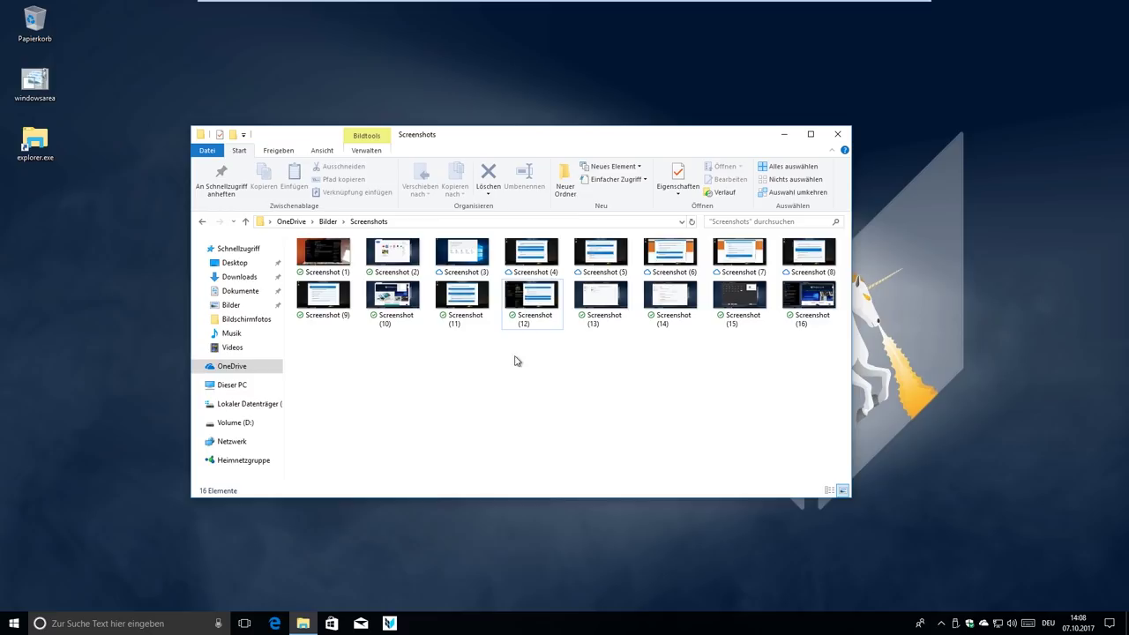
Step: Free up the local space of the whole Screenshots folder from within Bilder, and reopen the folder
click(329, 221)
right_click(354, 258)
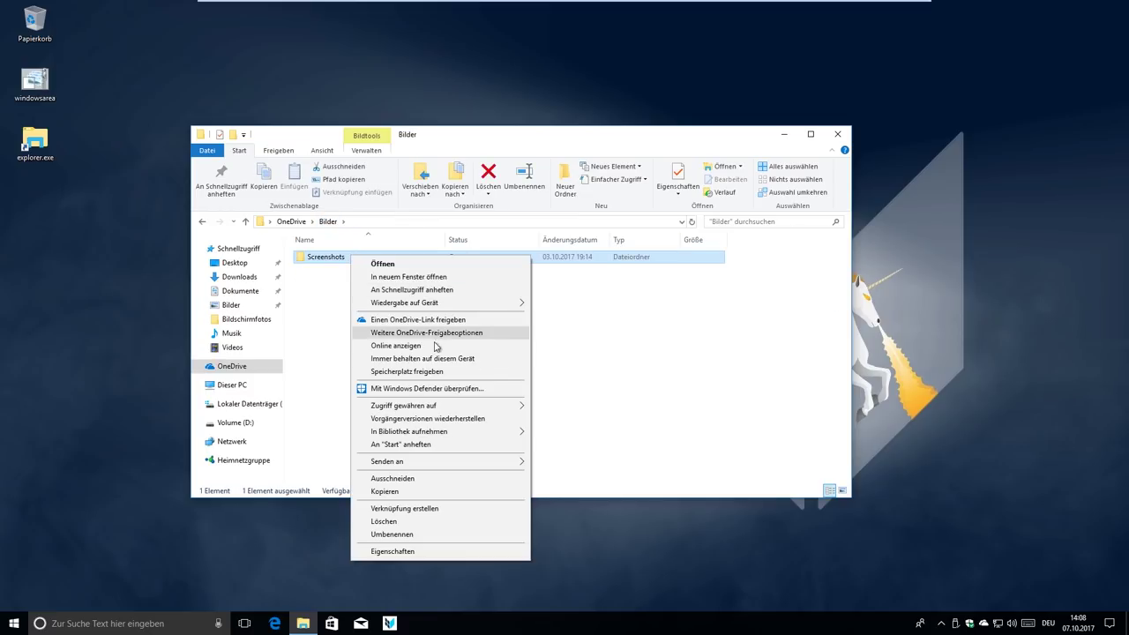
click(465, 362)
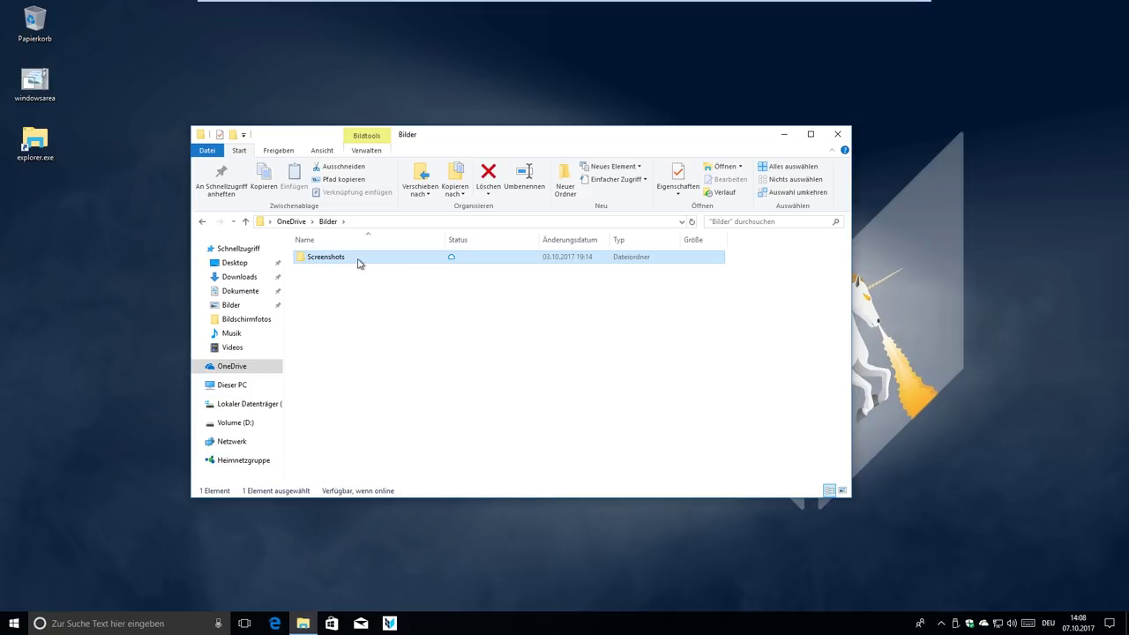
right_click(357, 260)
click(328, 304)
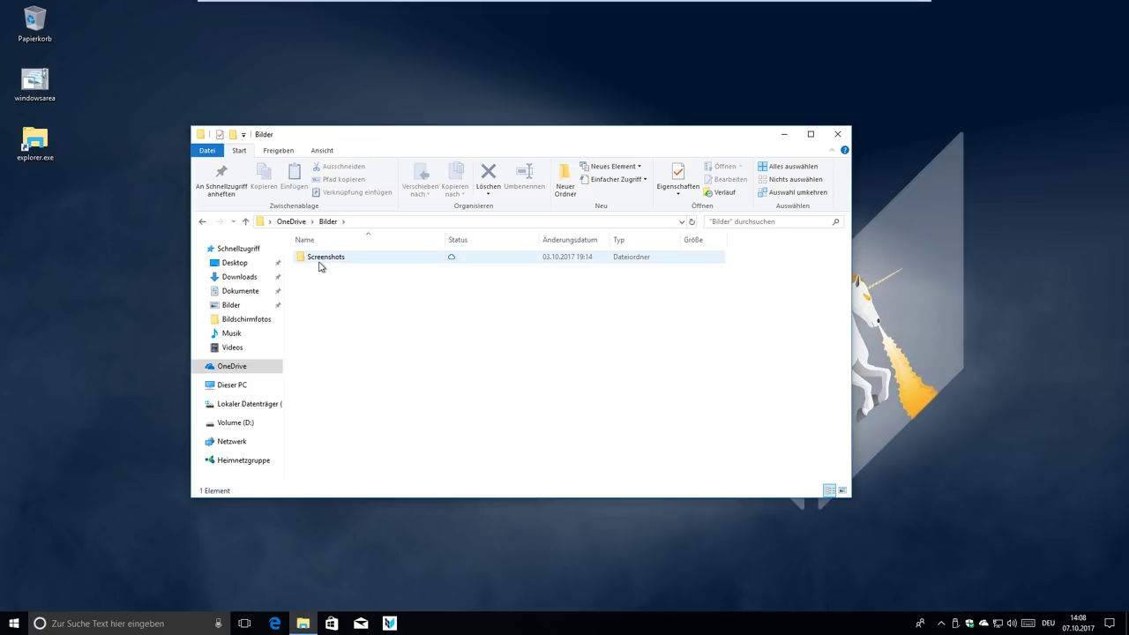
double_click(319, 261)
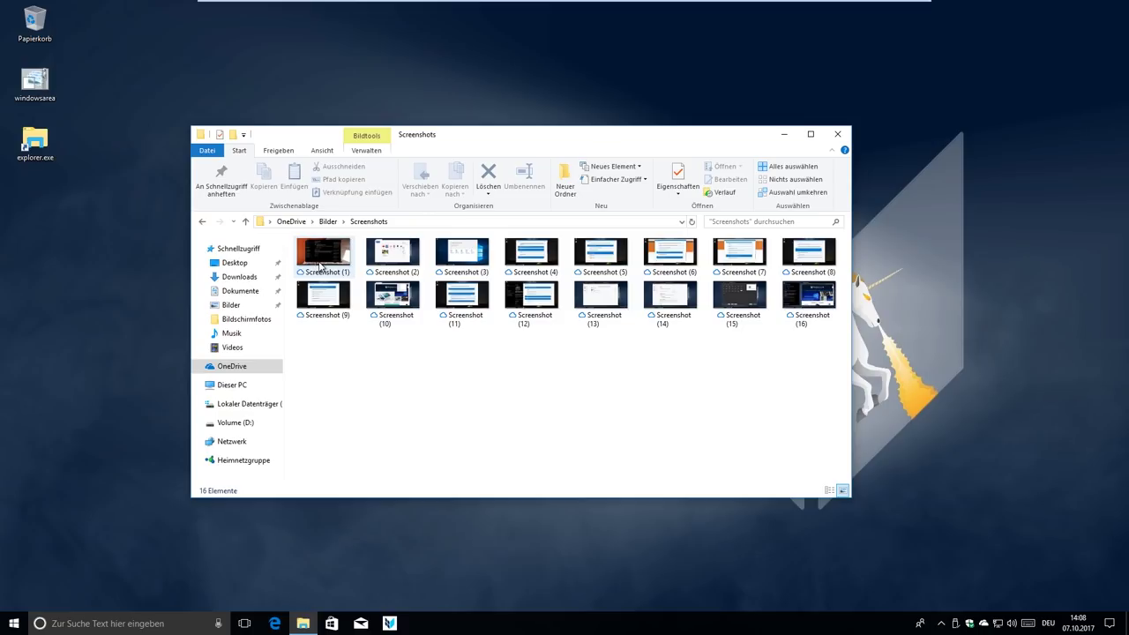
Step: Set Screenshot (3) to "Immer behalten auf diesem Gerät" and dismiss the feedback notification
right_click(472, 247)
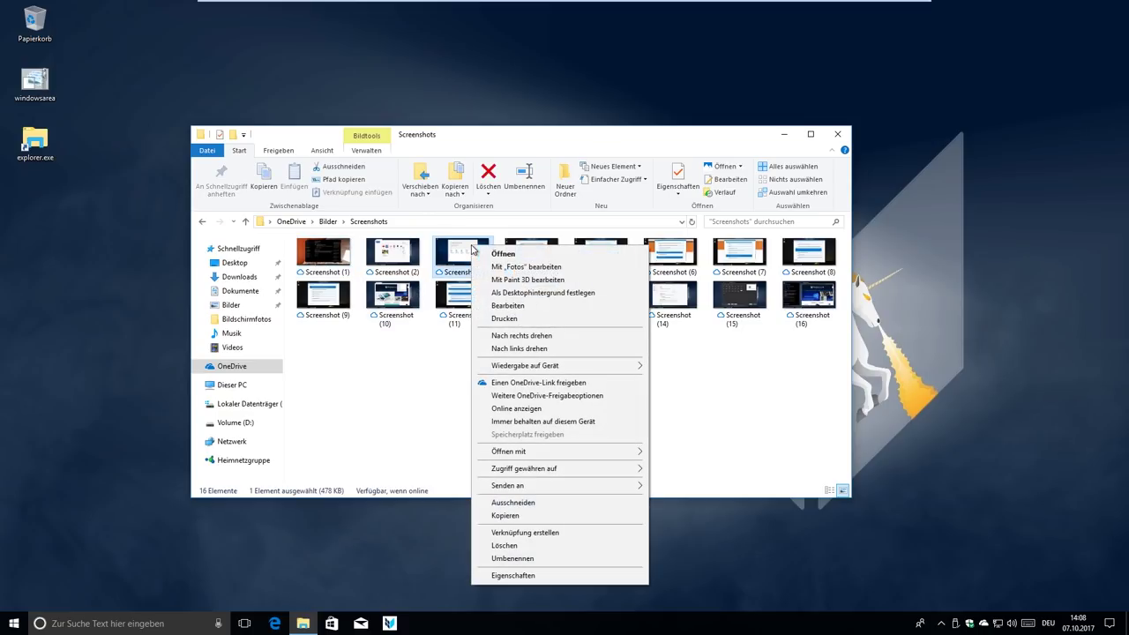
click(524, 422)
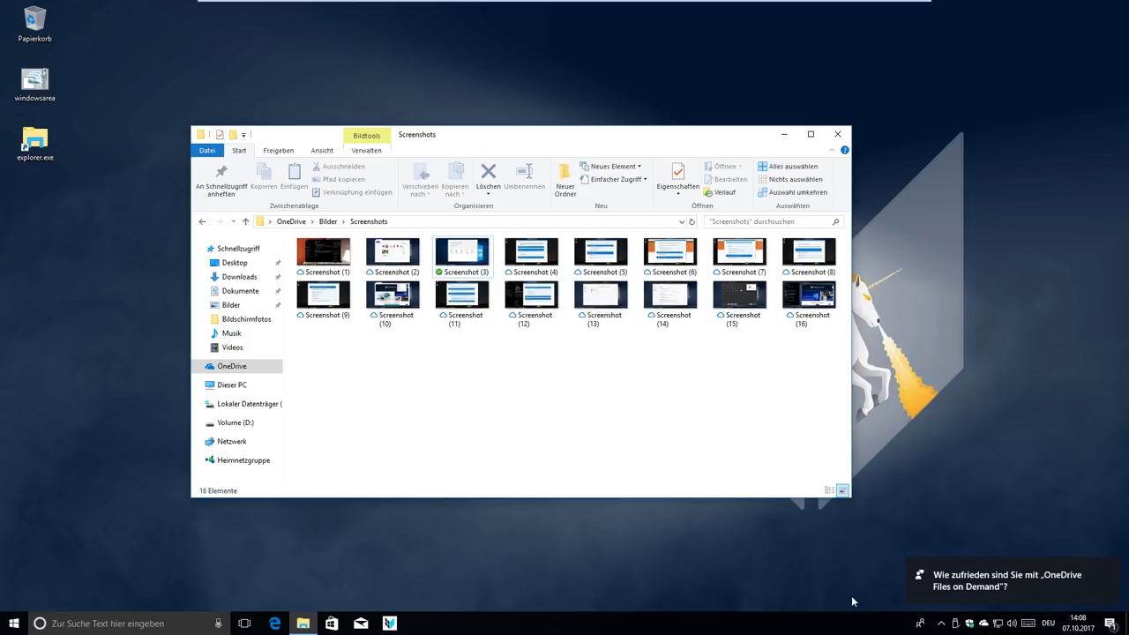
click(1110, 574)
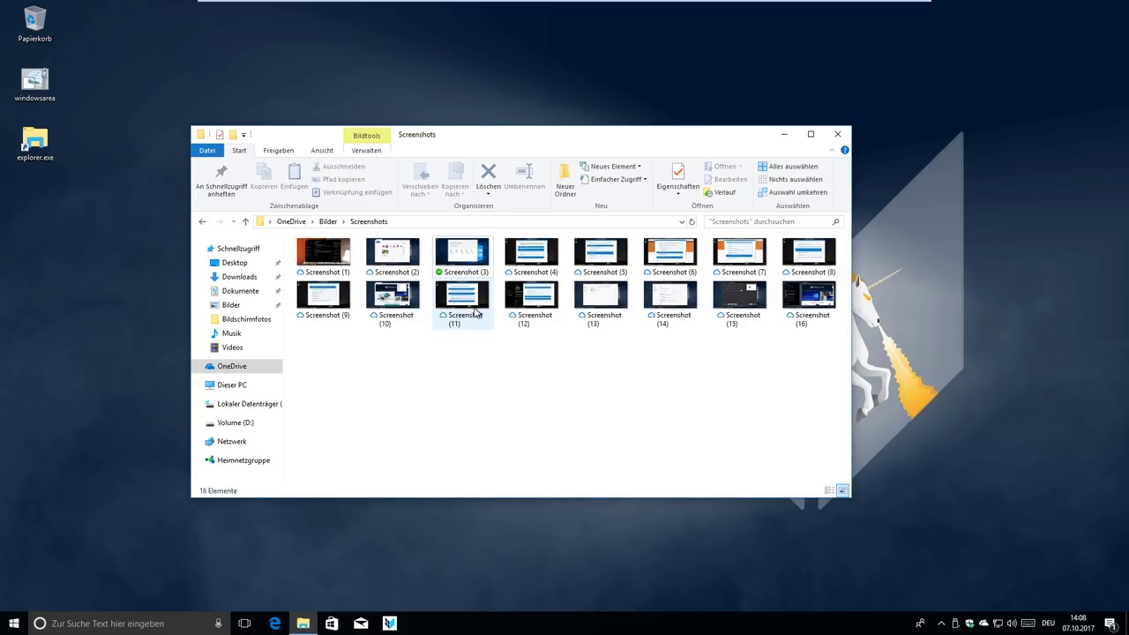
Step: Check the OneDrive options and the detailed file properties of Screenshot (3), and close them without changes
mouse_move(476, 309)
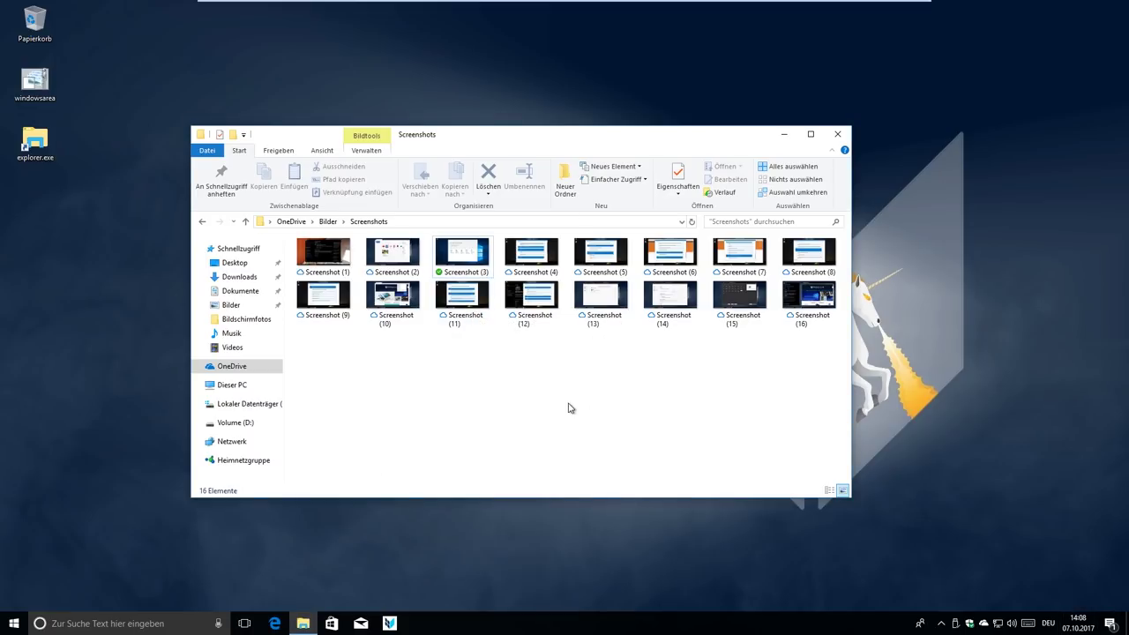
right_click(450, 256)
key(Escape)
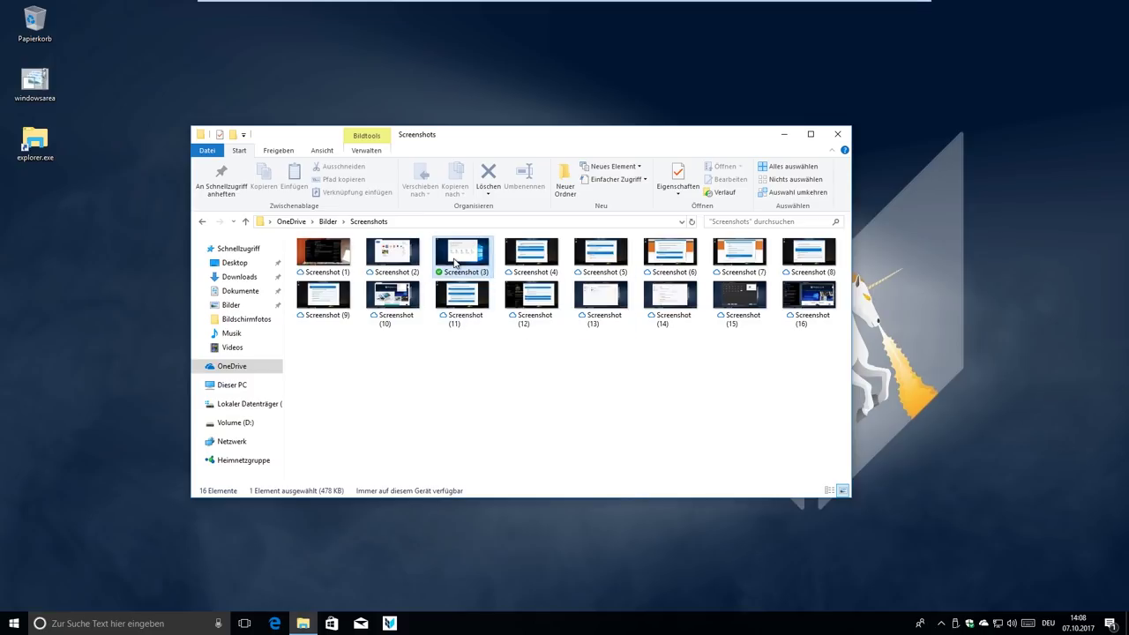
right_click(454, 252)
click(524, 604)
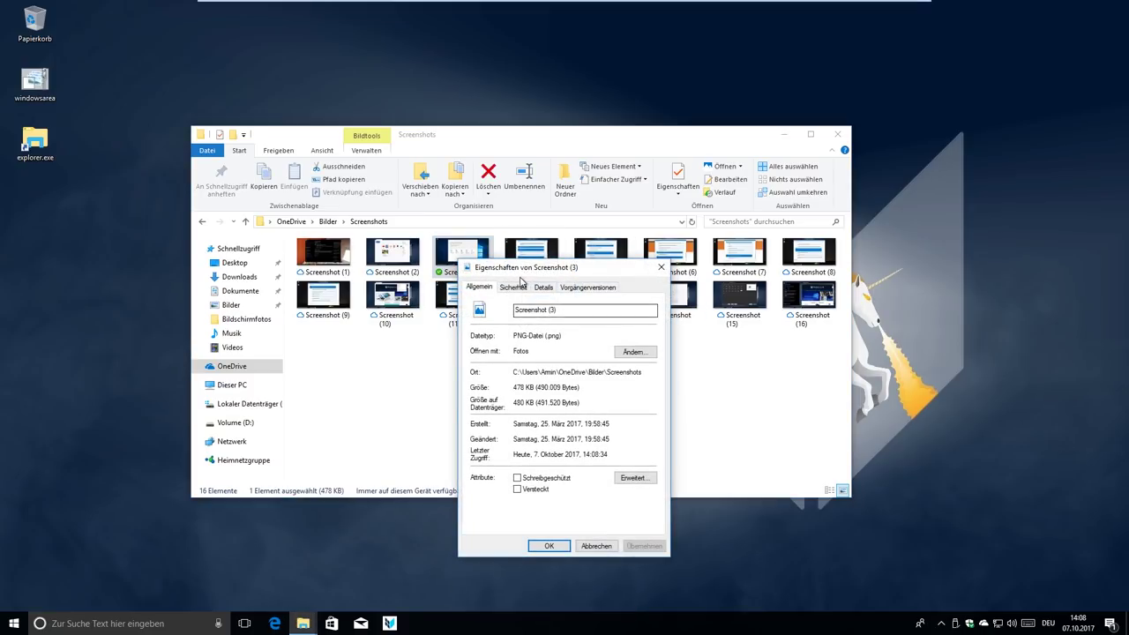
click(545, 288)
drag(532, 267, 760, 266)
scroll(806, 441, down, 1)
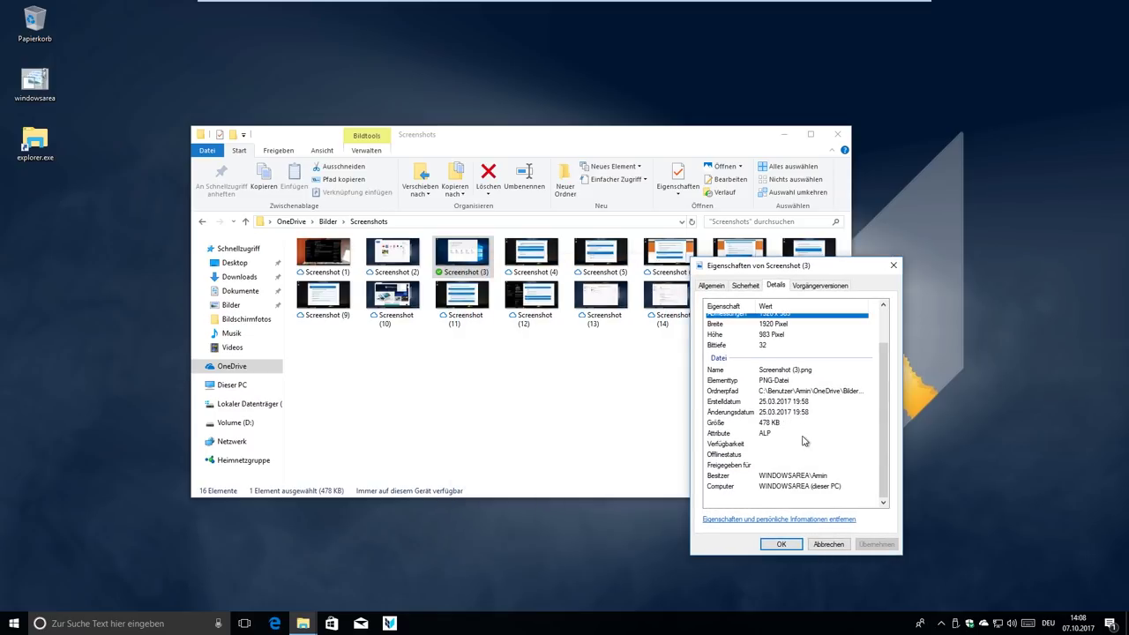
click(887, 266)
right_click(483, 258)
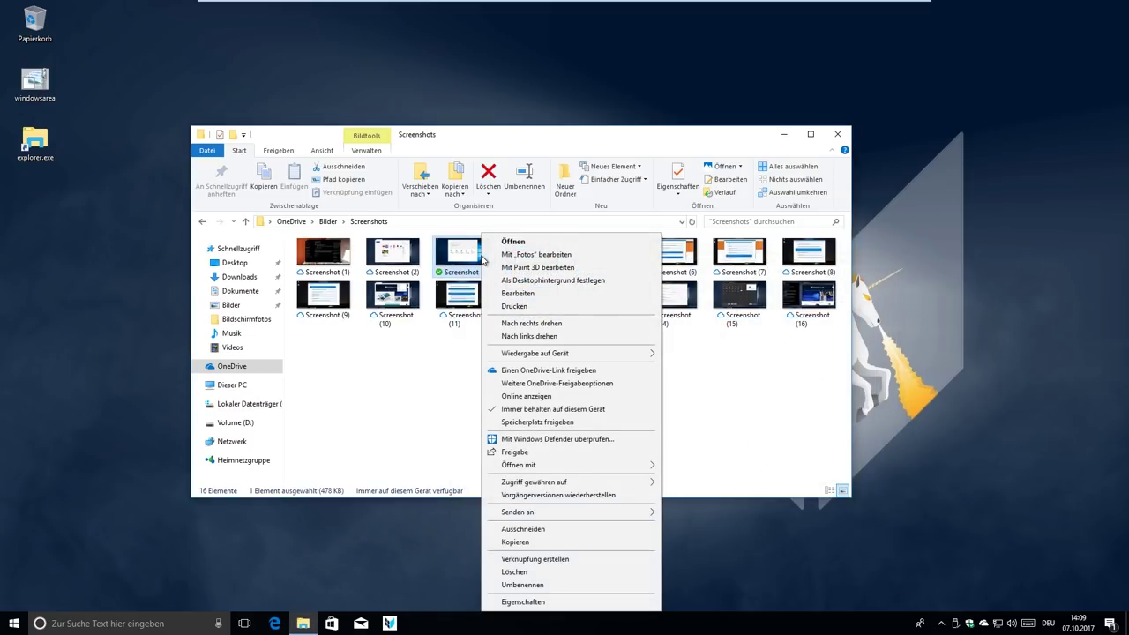
click(432, 337)
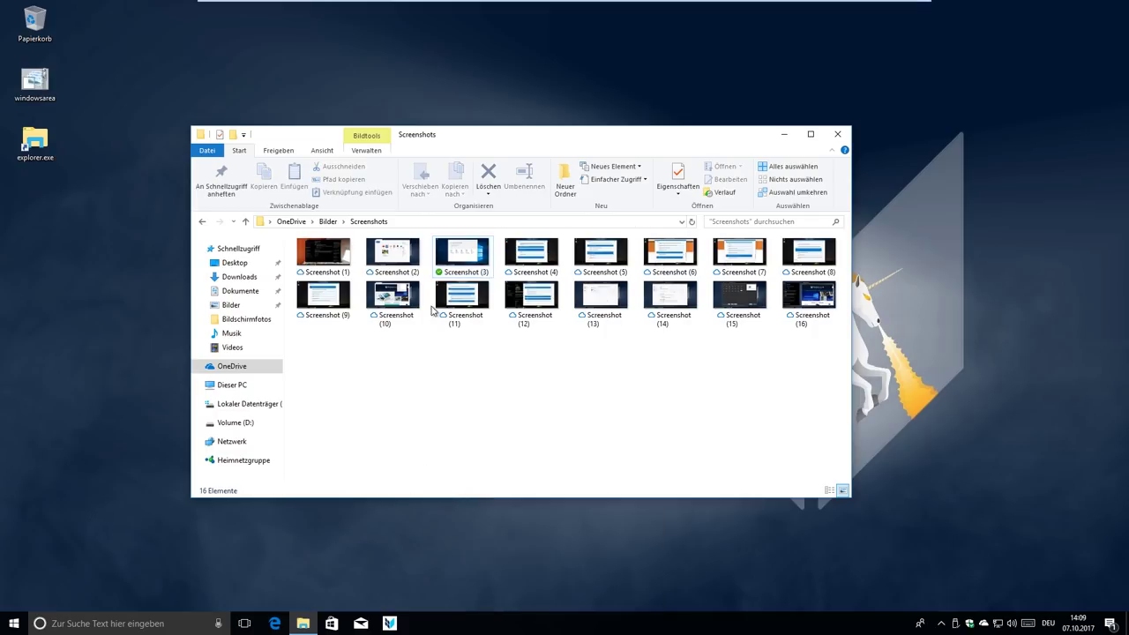
Step: Look through the Bilder, Dokumente and E-Mail-Anhänge folders in OneDrive, and close File Explorer
click(327, 222)
click(289, 222)
double_click(422, 284)
key(alt+Up)
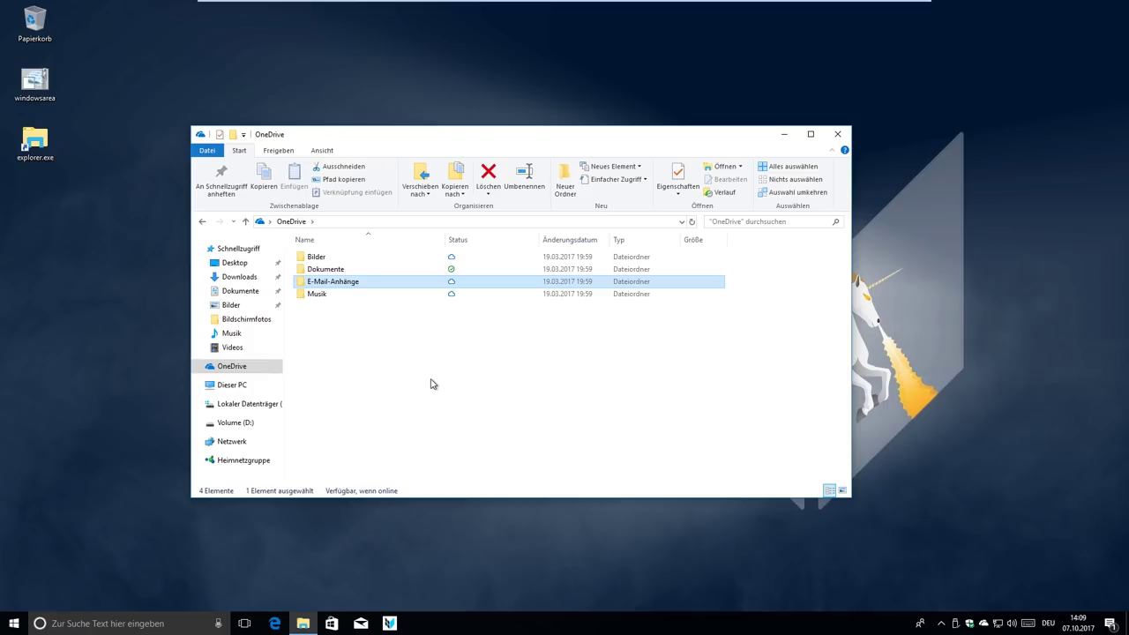
double_click(344, 269)
click(296, 222)
double_click(319, 256)
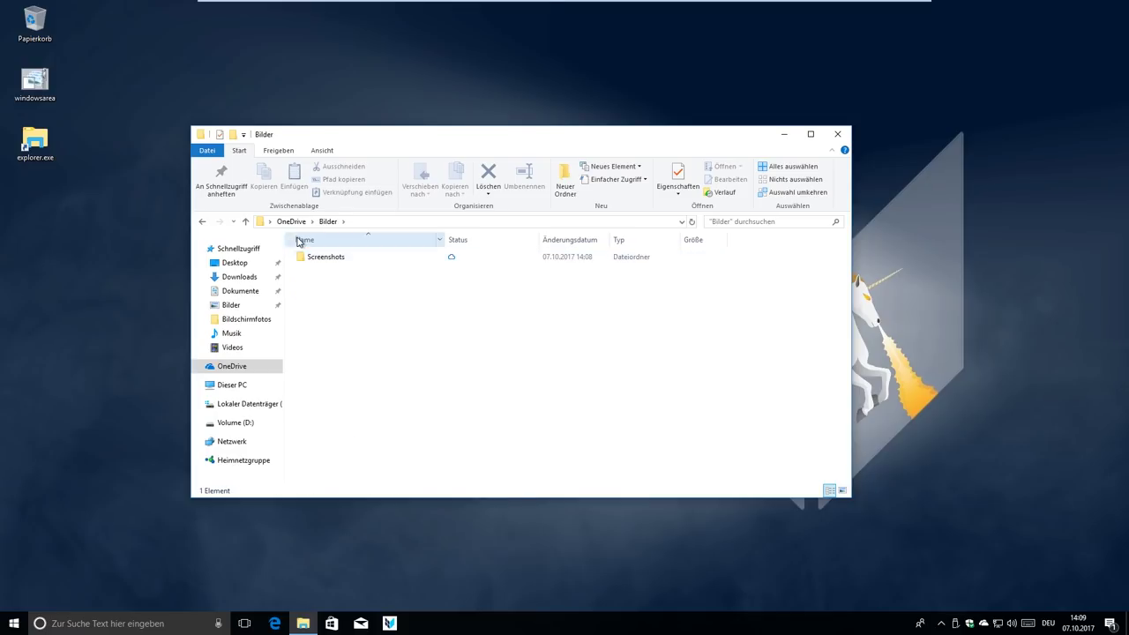
click(290, 221)
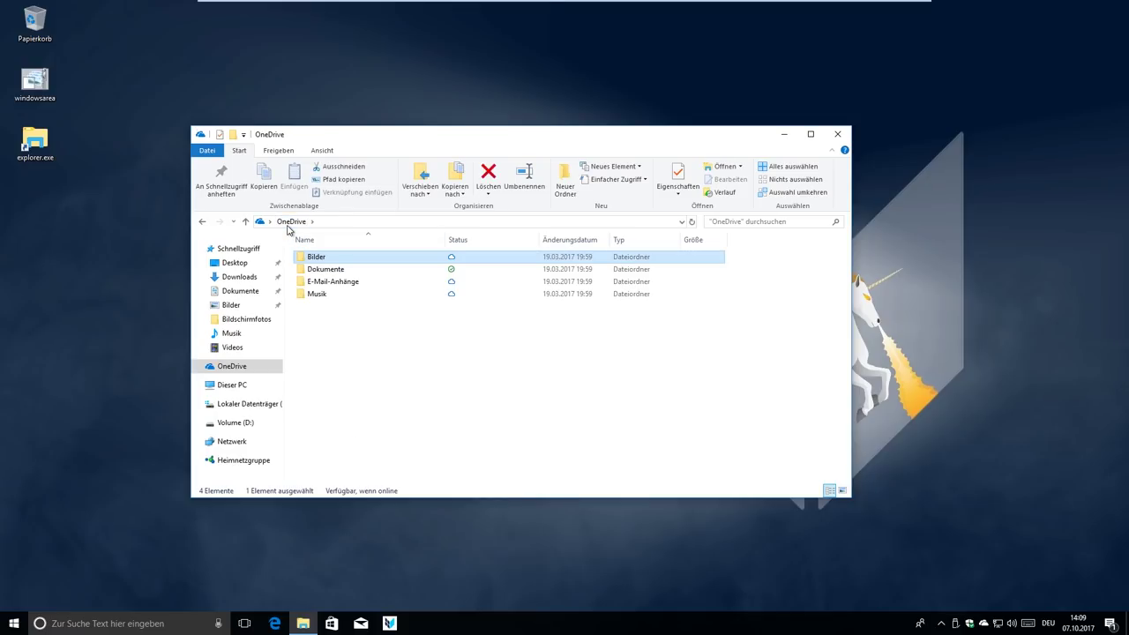
double_click(404, 284)
click(290, 221)
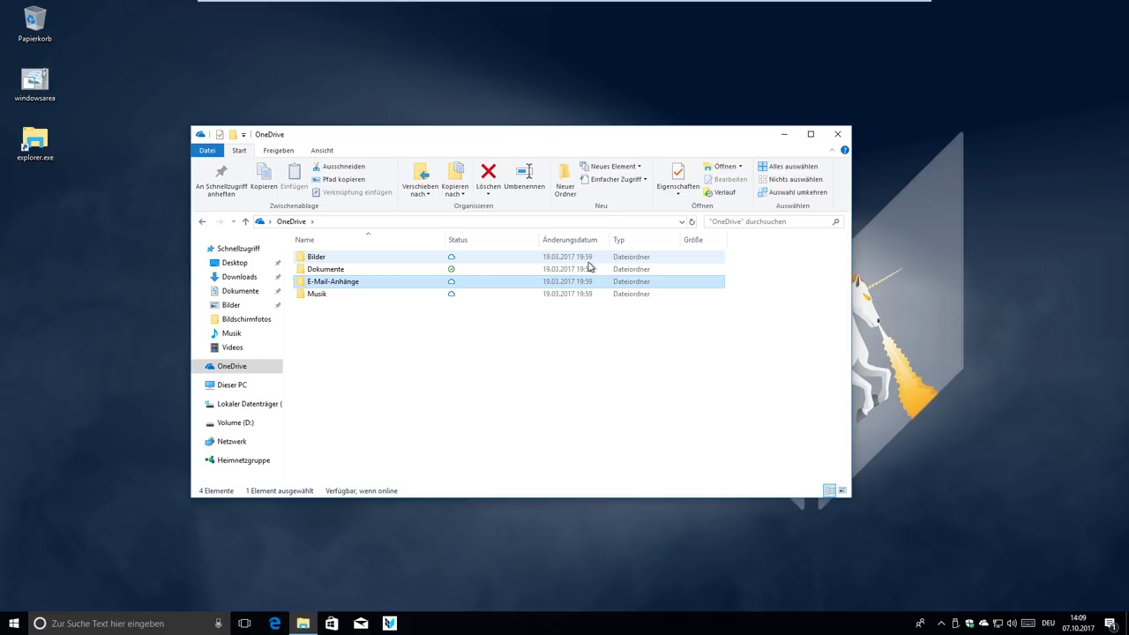
double_click(404, 257)
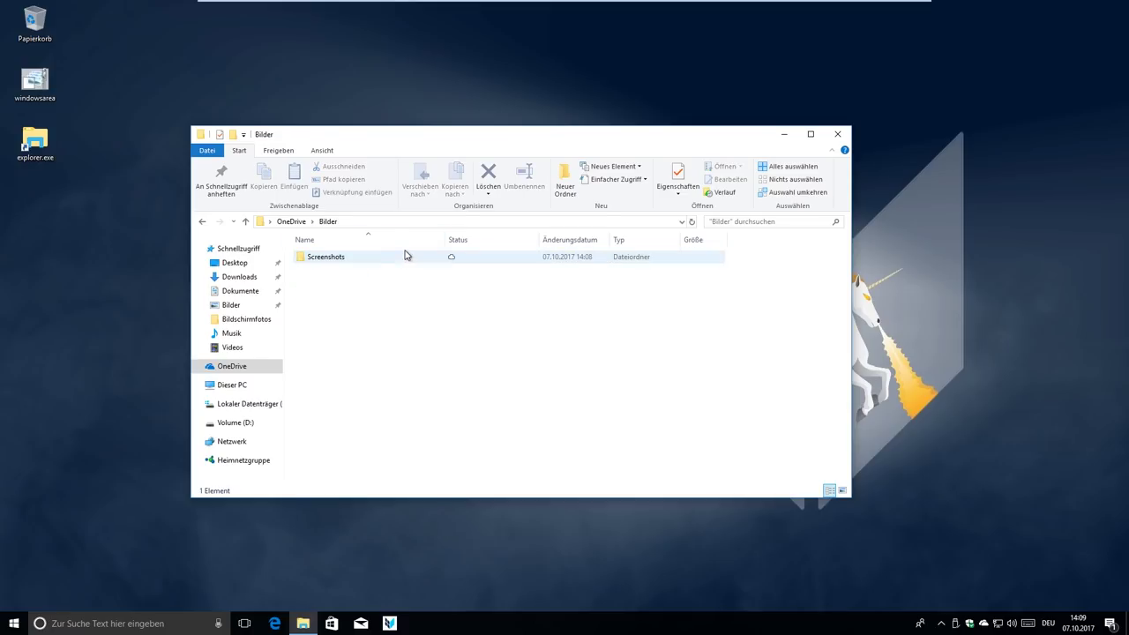
click(836, 134)
Step: Open Task-Manager, move its window to the middle of the desktop, and look through the background processes
right_click(520, 623)
click(584, 558)
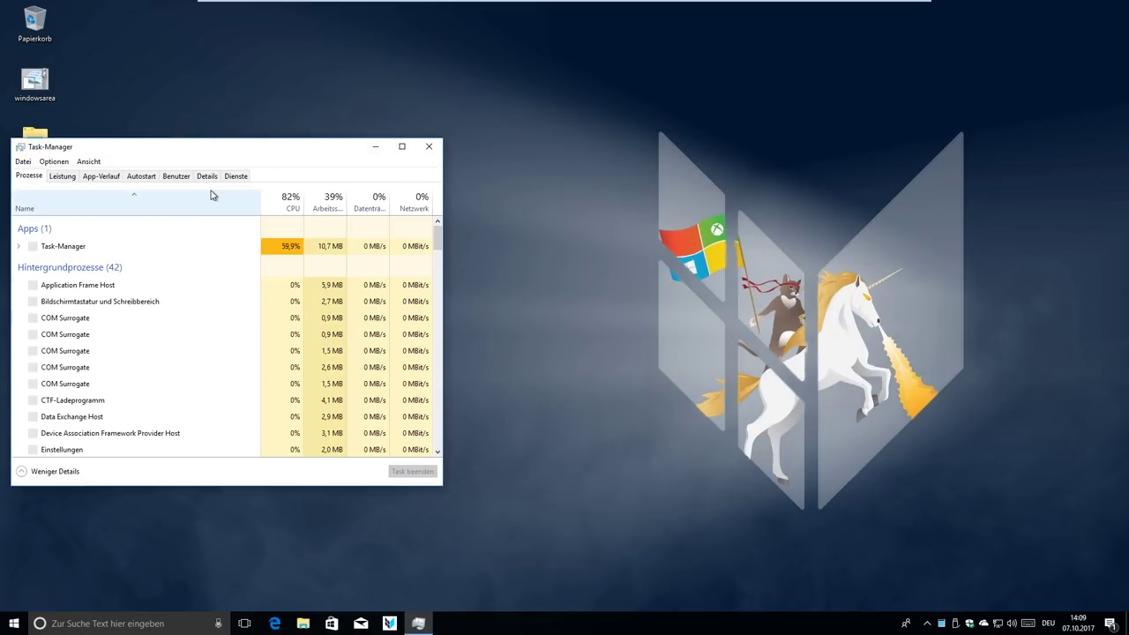
drag(168, 151, 571, 141)
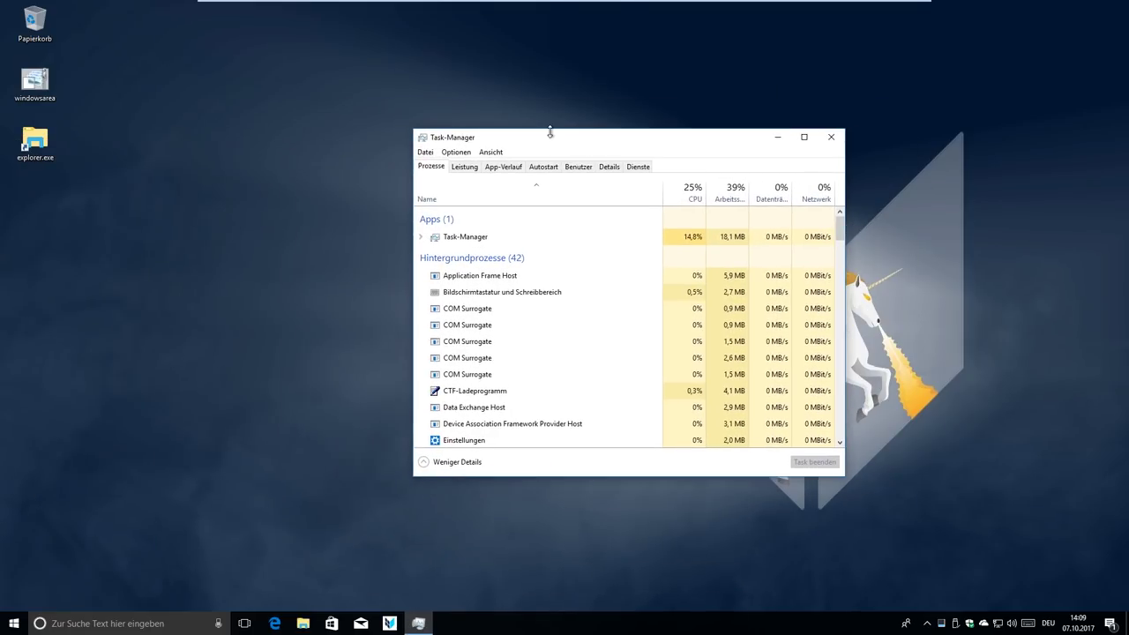
scroll(638, 374, down, 2)
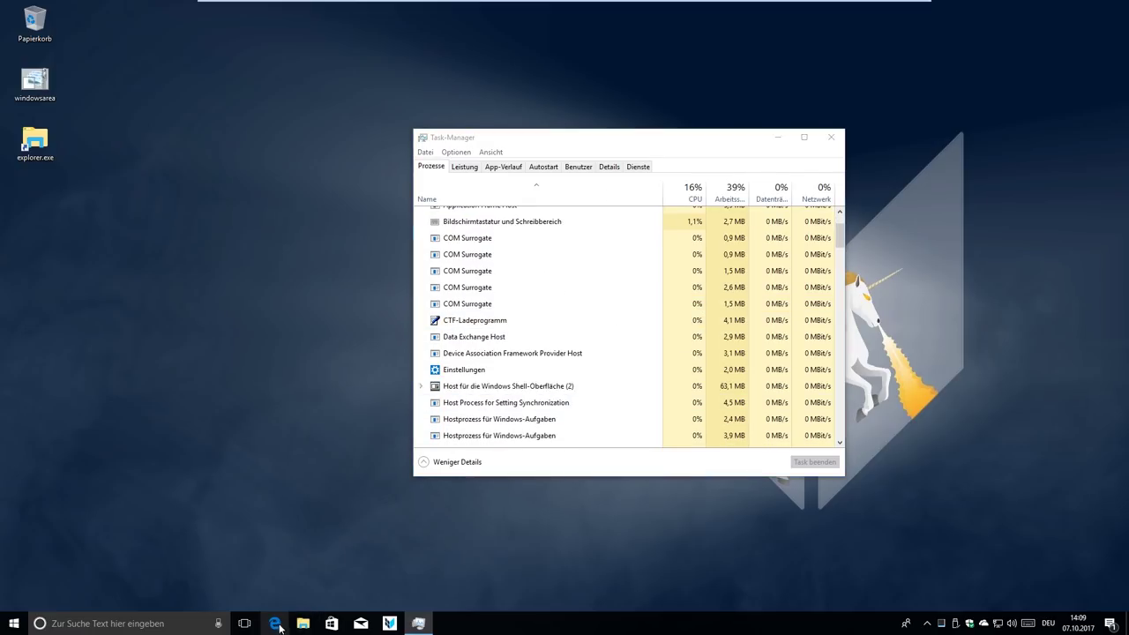
Step: Switch to Microsoft Edge, and load YouTube in one tab and windowsarea.de in a second one
click(275, 623)
text(youtu)
key(Return)
click(344, 64)
text(windowsarea)
key(Return)
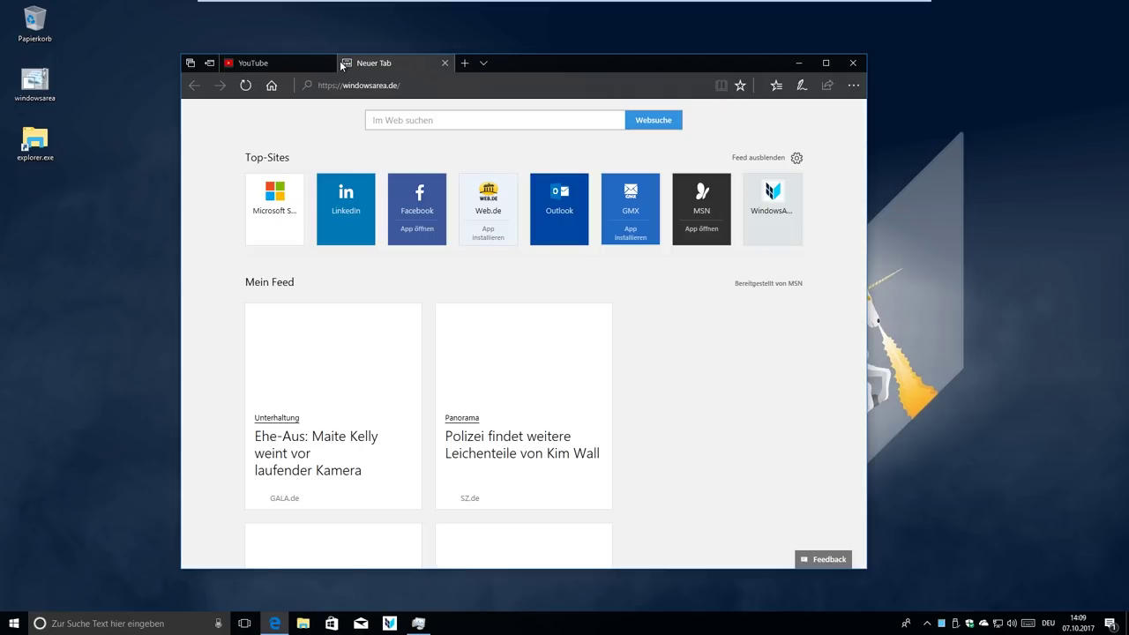
Step: Return to Task-Manager and examine the Microsoft Edge entry and the background processes in the process list
click(418, 623)
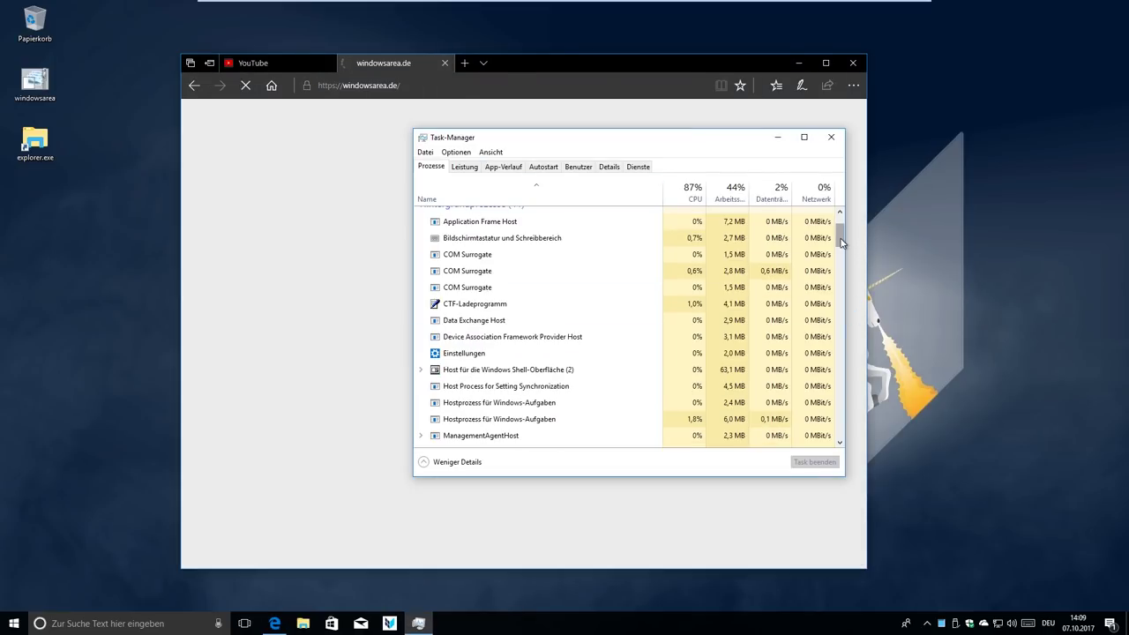
scroll(450, 229, up, 2)
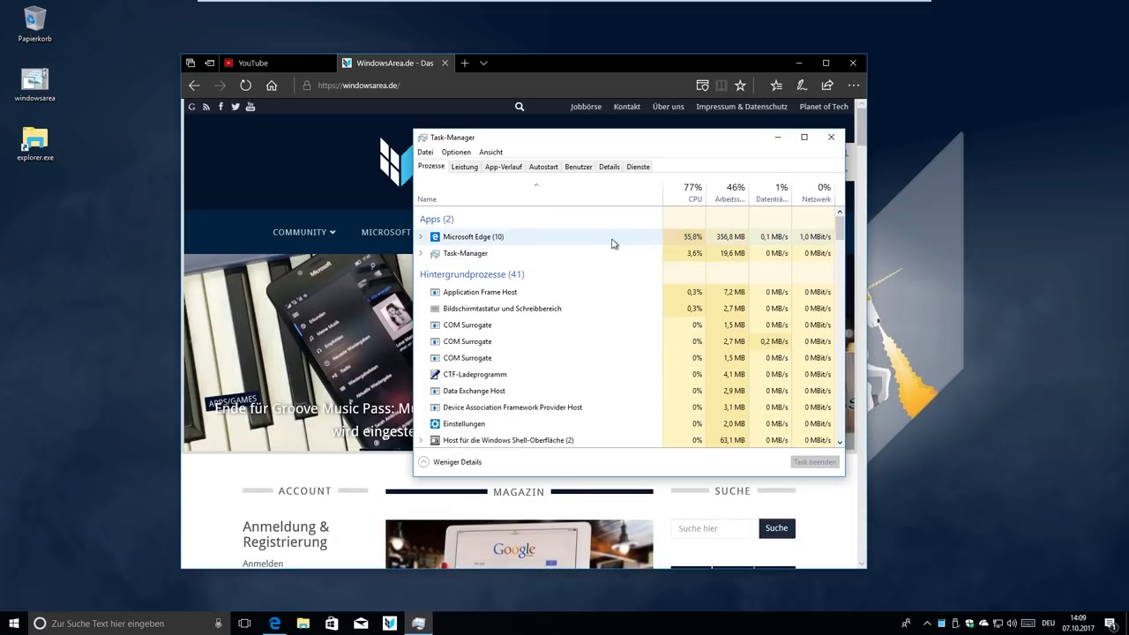
drag(839, 225, 837, 255)
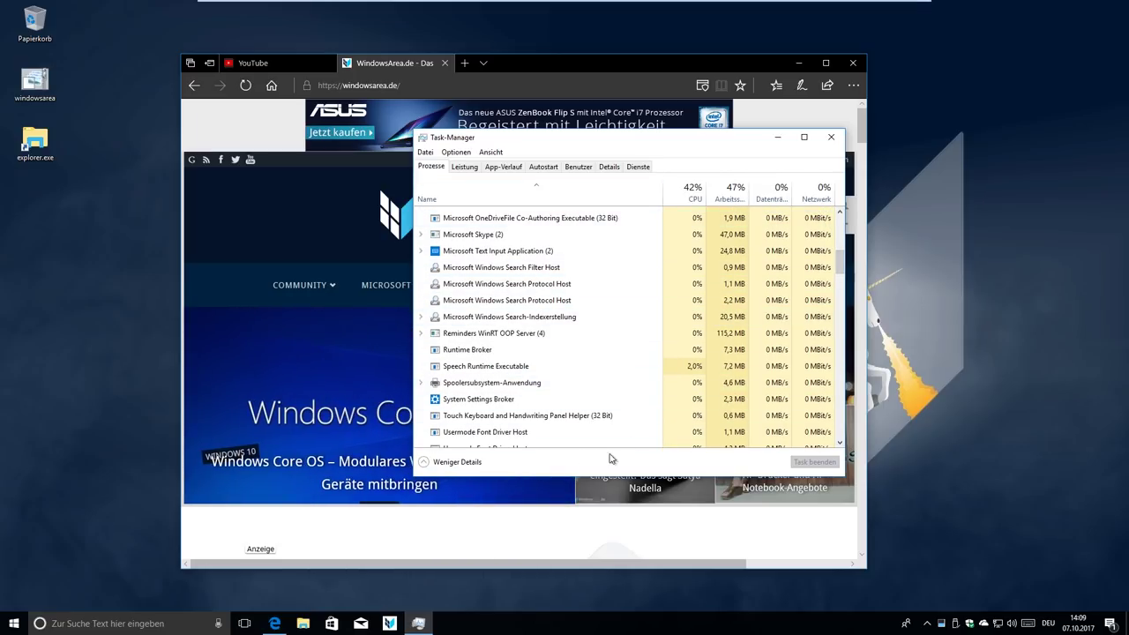
drag(837, 262, 838, 221)
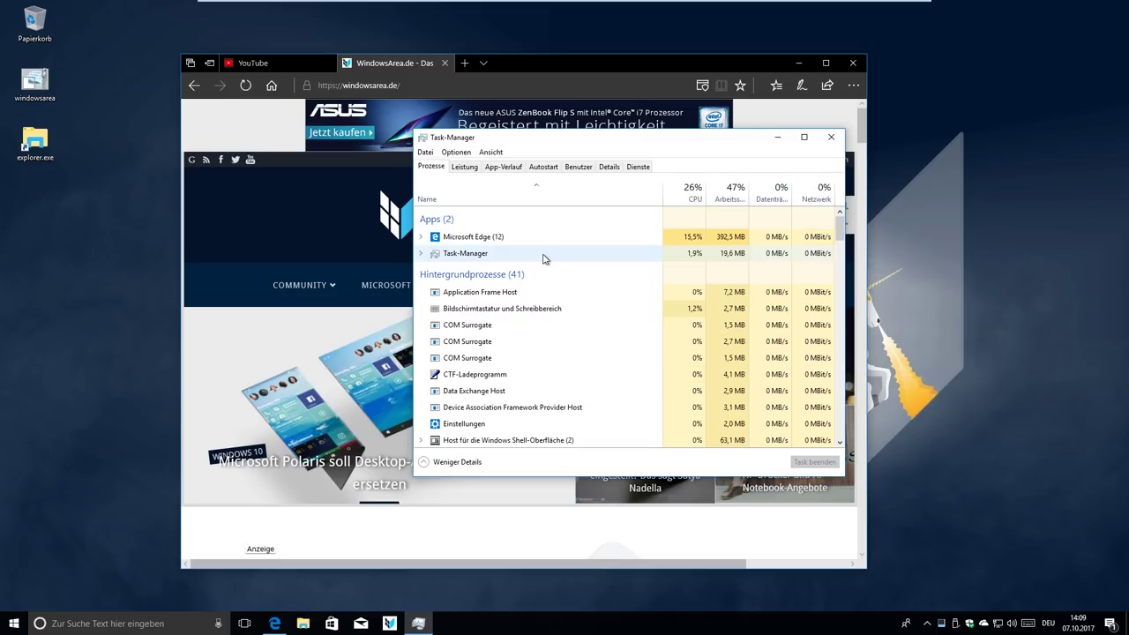
Step: Expand the Microsoft Edge group and examine its subprocesses, including Browser_Broker, Runtime Broker, Background Tab Pool, and the WindowsArea.de and YouTube tab processes
click(422, 238)
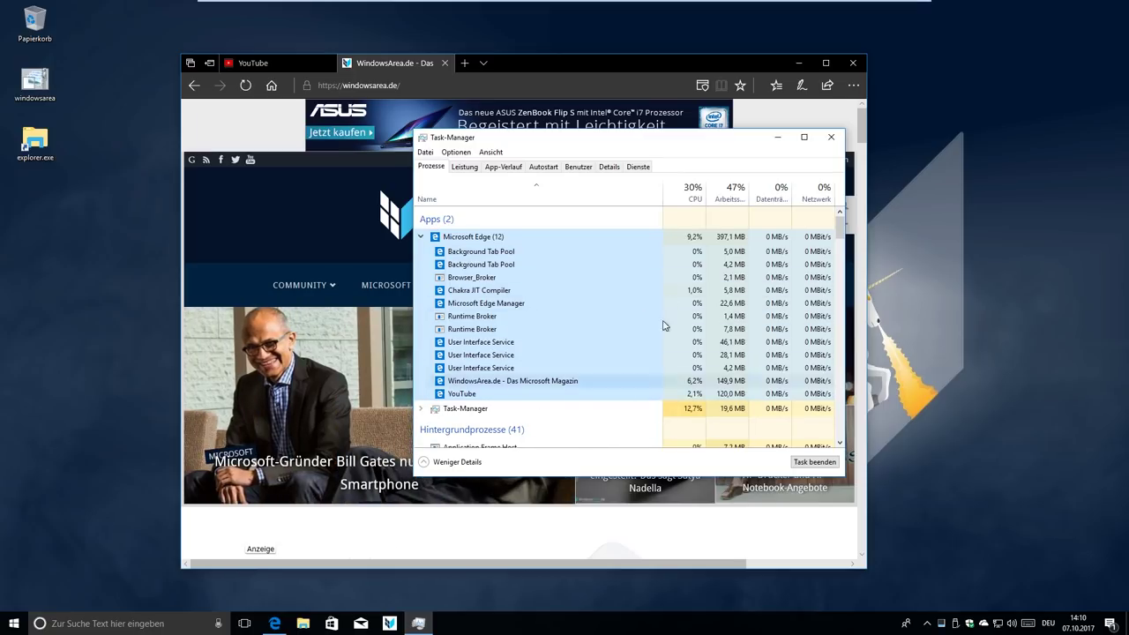
click(530, 278)
click(471, 326)
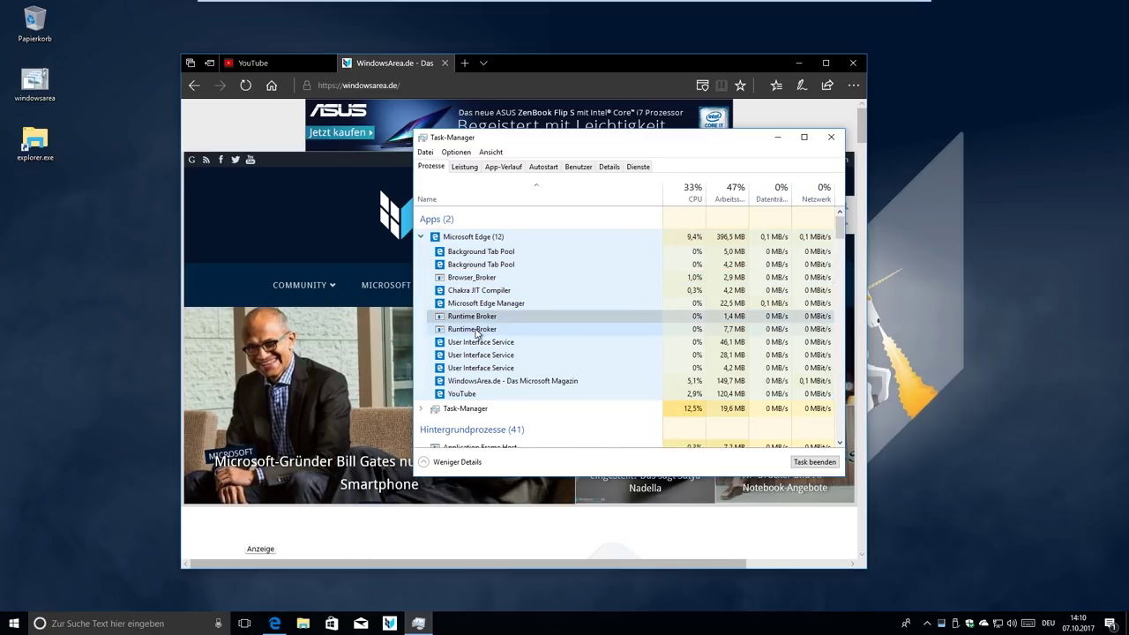
click(472, 278)
click(569, 382)
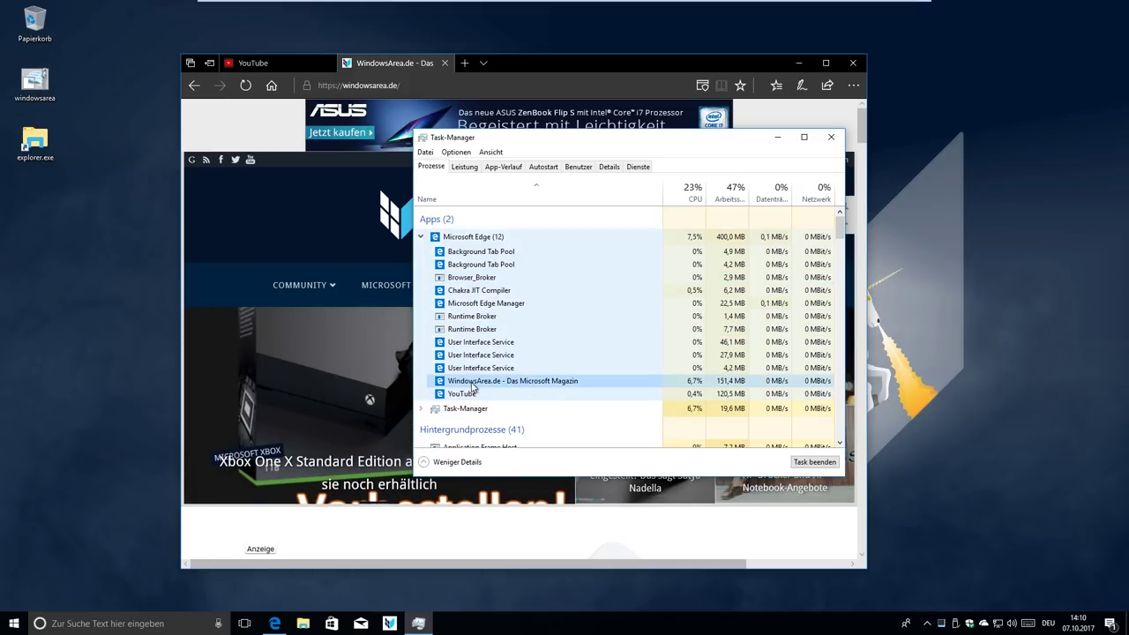
click(477, 395)
key(Up)
key(Up)
key(Up)
key(Up)
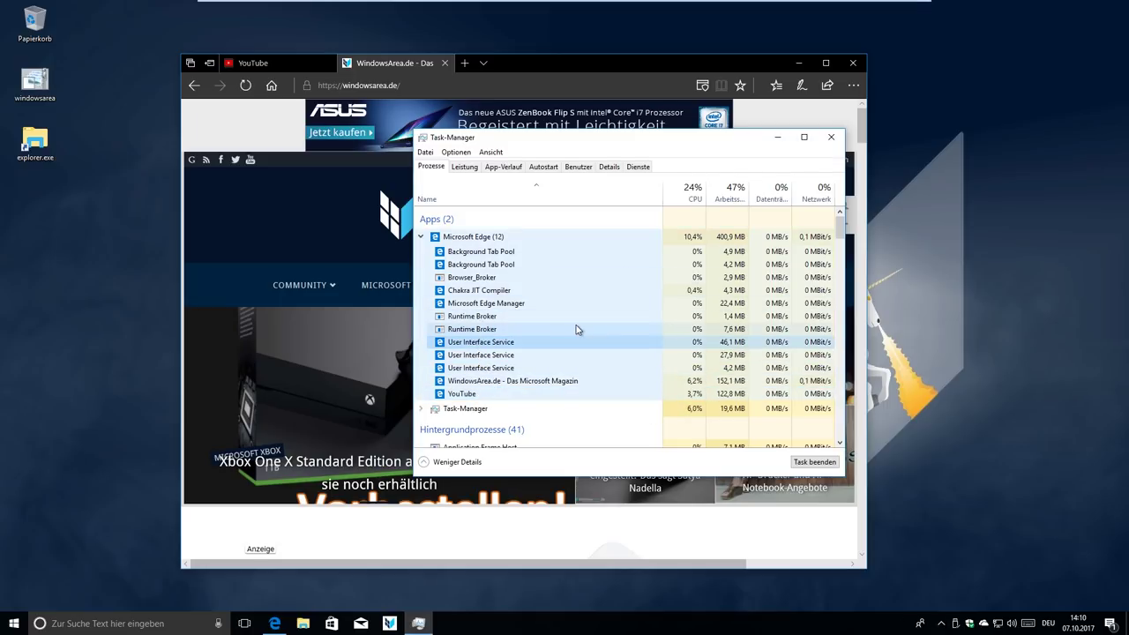
click(509, 254)
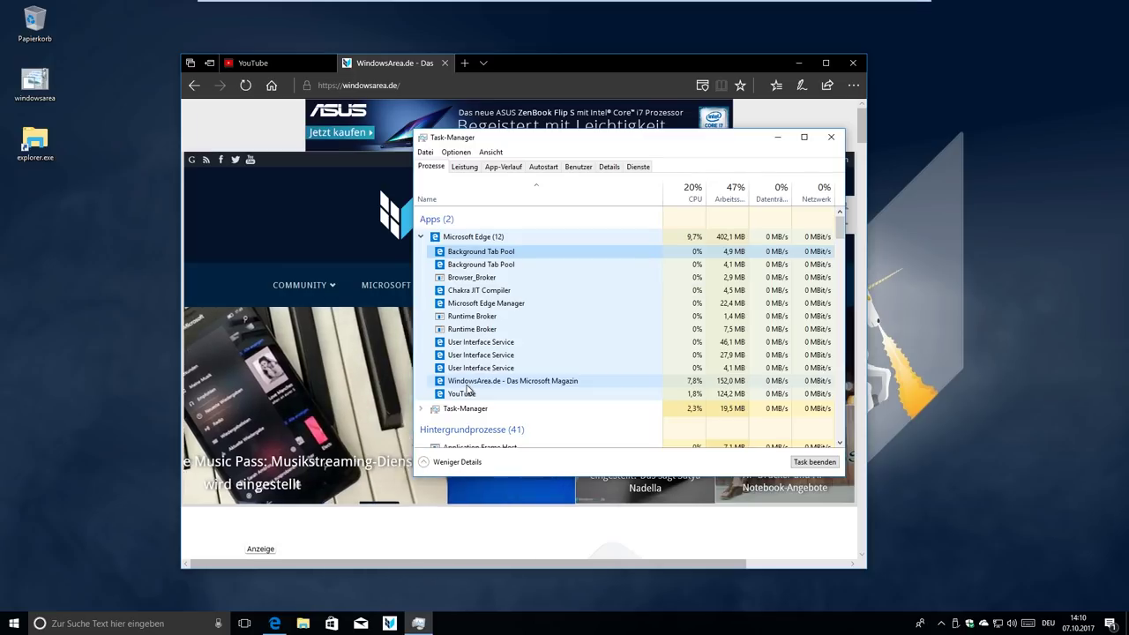
Step: End the WindowsArea.de tab process on its own, and end the entire Microsoft Edge process group
click(494, 381)
click(813, 463)
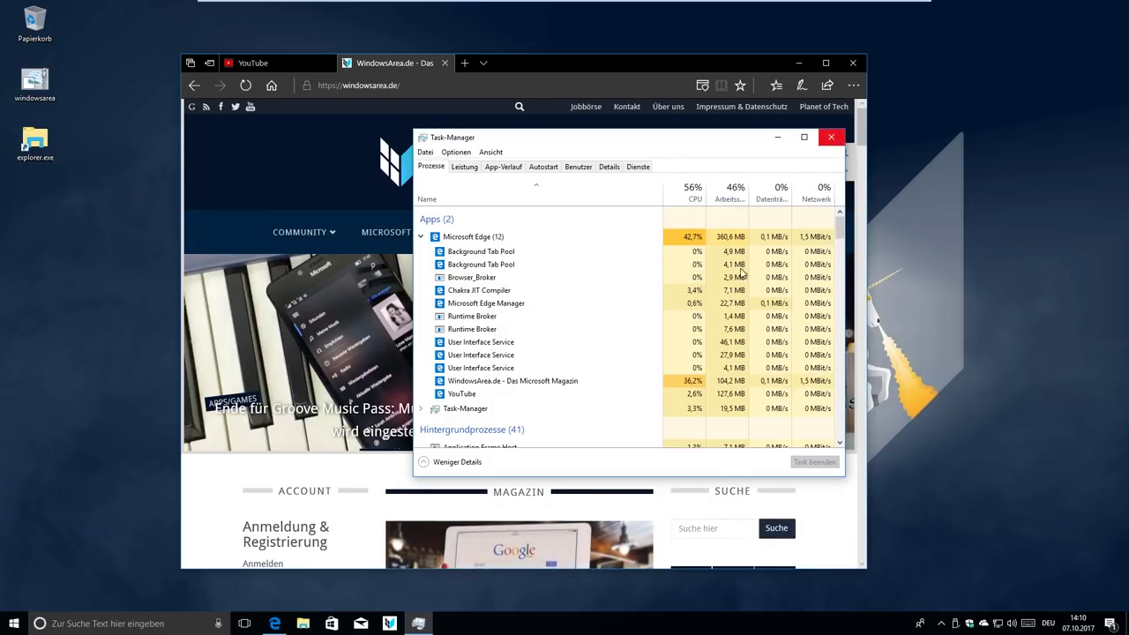
click(456, 240)
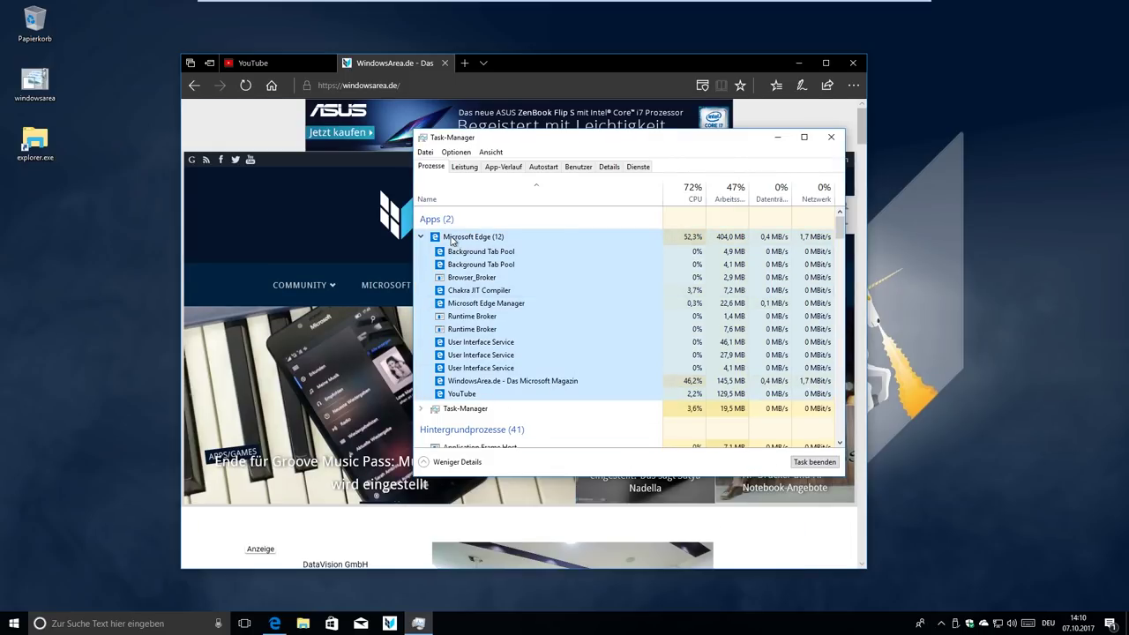
click(816, 461)
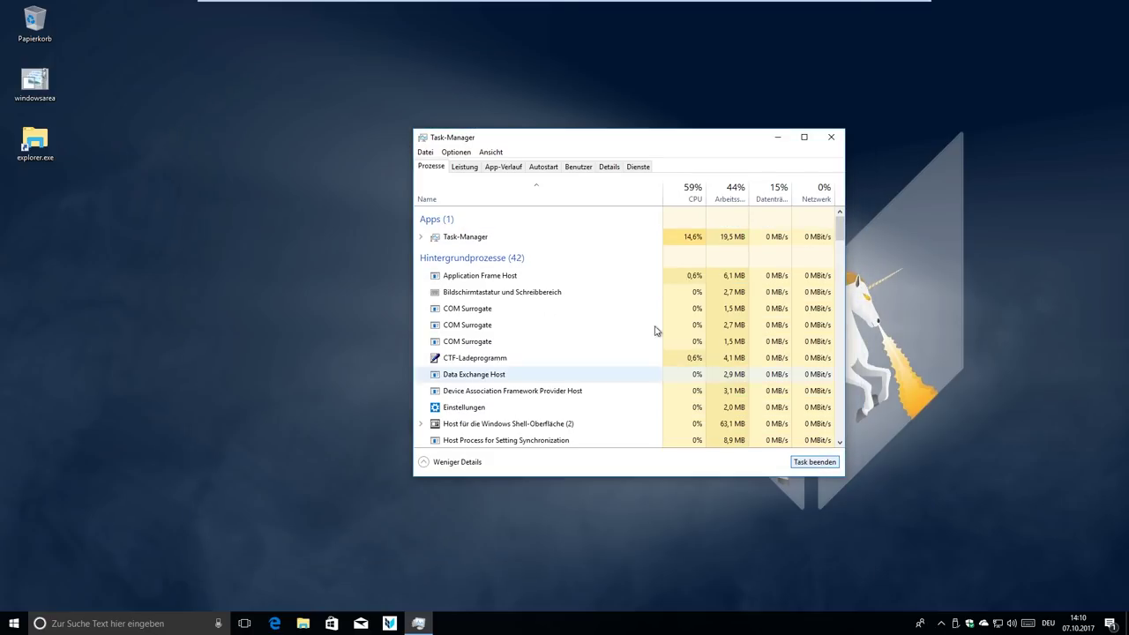
Step: Examine the CPU and Arbeitsspeicher performance views with the window moved towards the middle of the desktop, and exit Task-Manager
click(464, 167)
drag(510, 141, 427, 103)
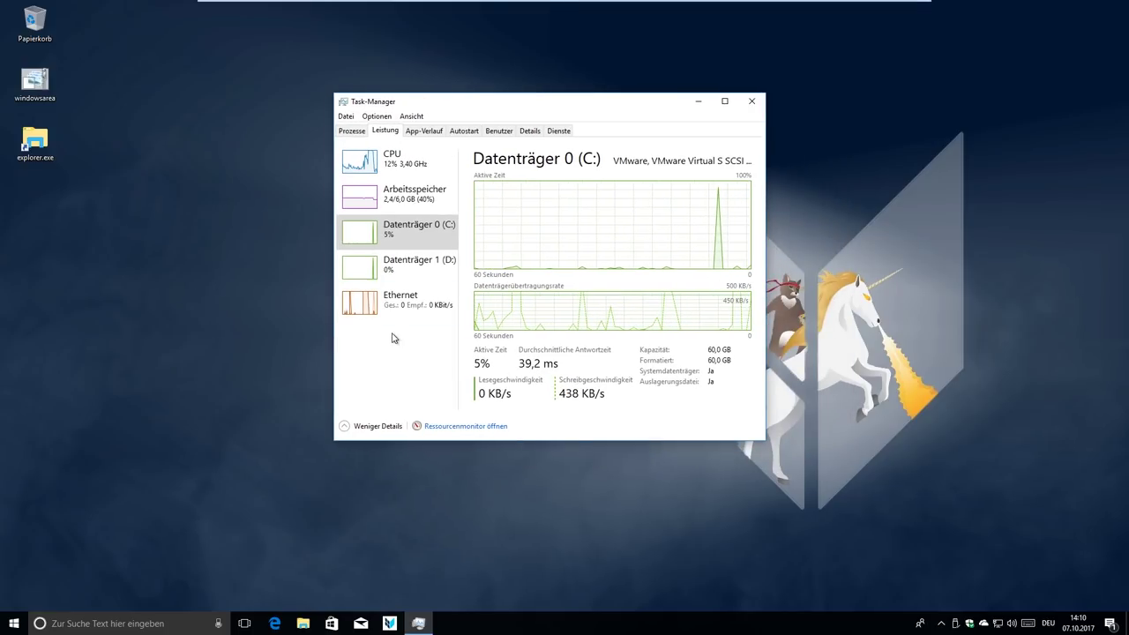
click(412, 170)
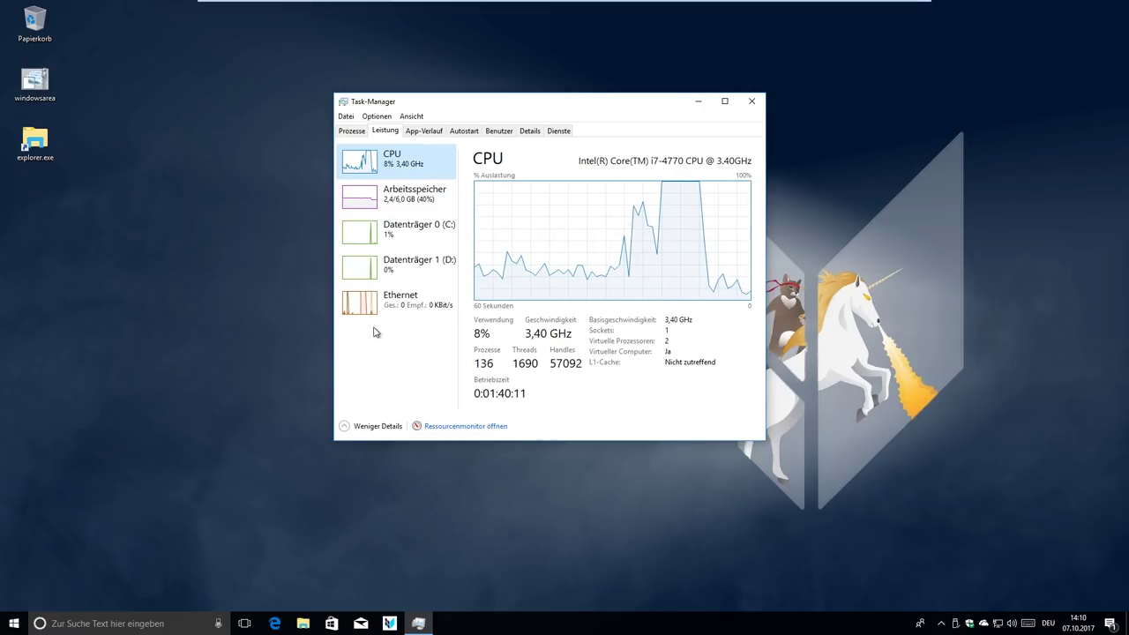
right_click(421, 365)
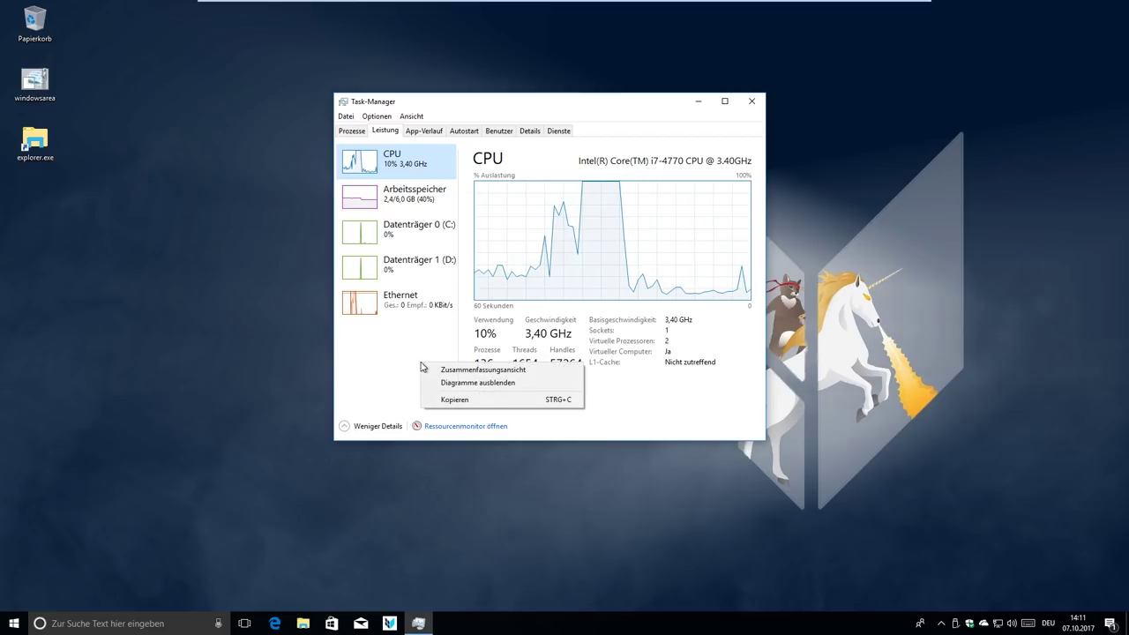
click(367, 333)
click(397, 194)
click(397, 158)
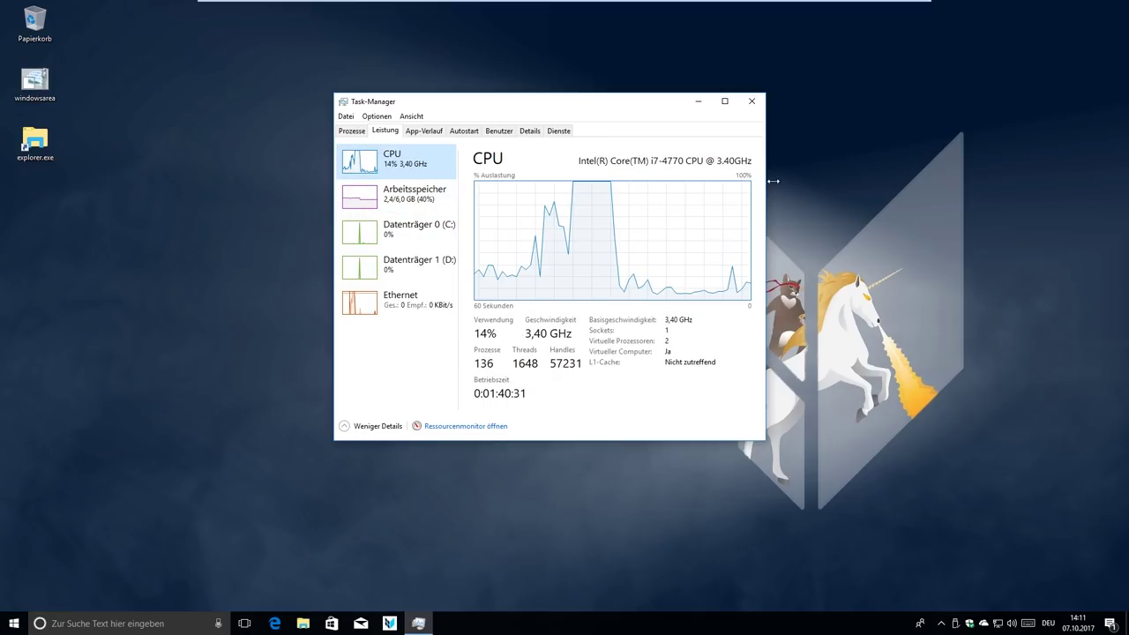
click(346, 116)
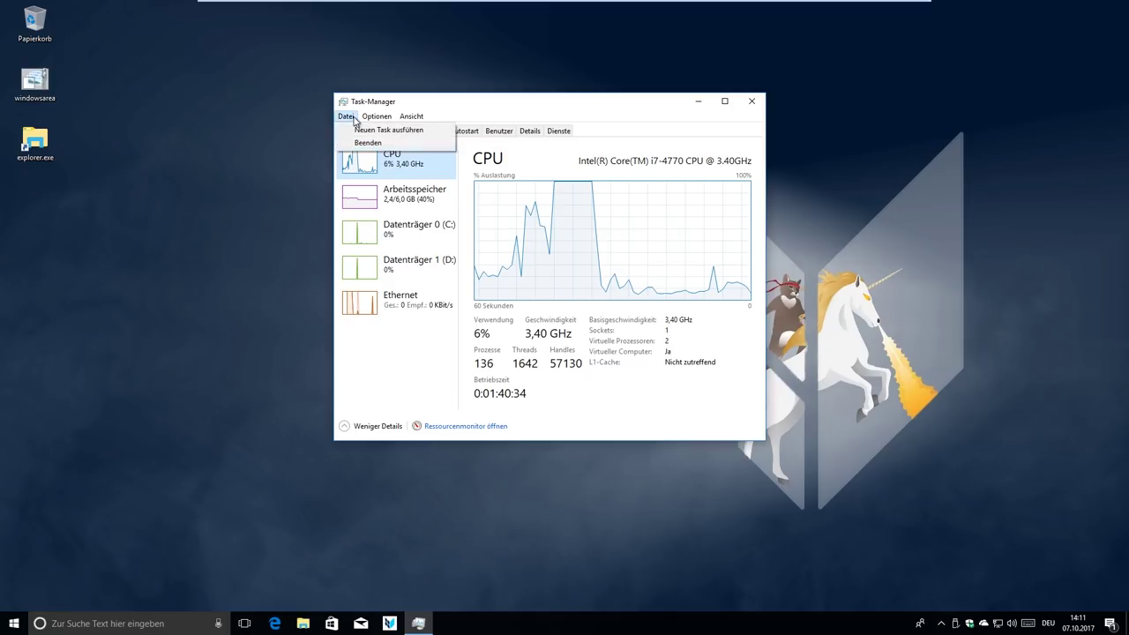
click(362, 143)
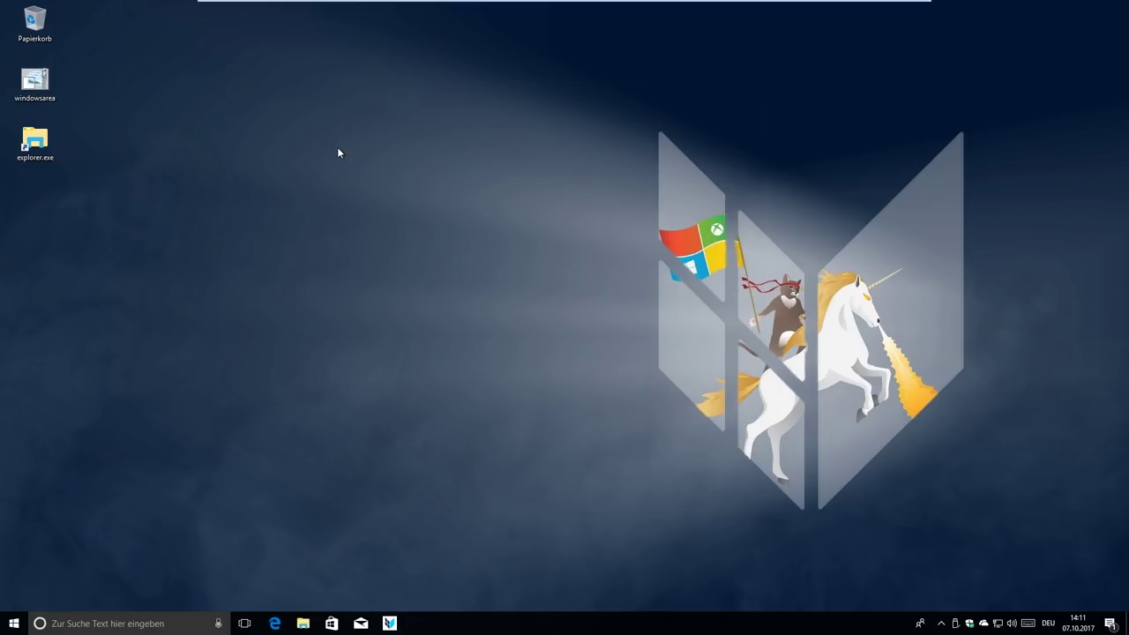
Step: Open File Explorer at Dieser PC, and look through its folders and drives by expanding and collapsing its branch in the folder tree
click(303, 624)
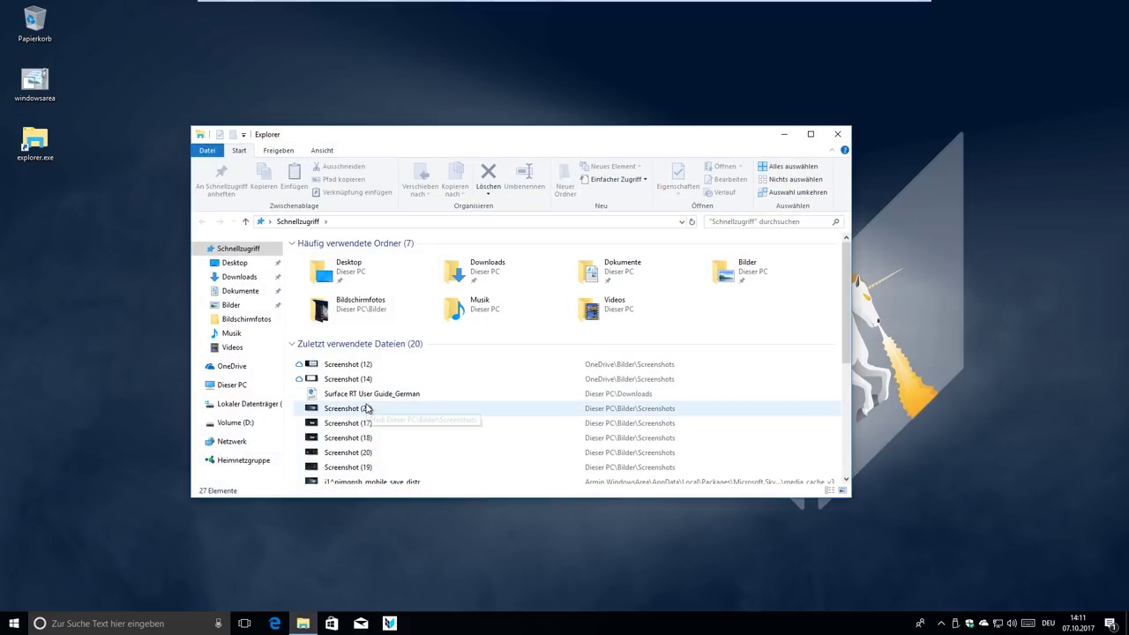
click(279, 385)
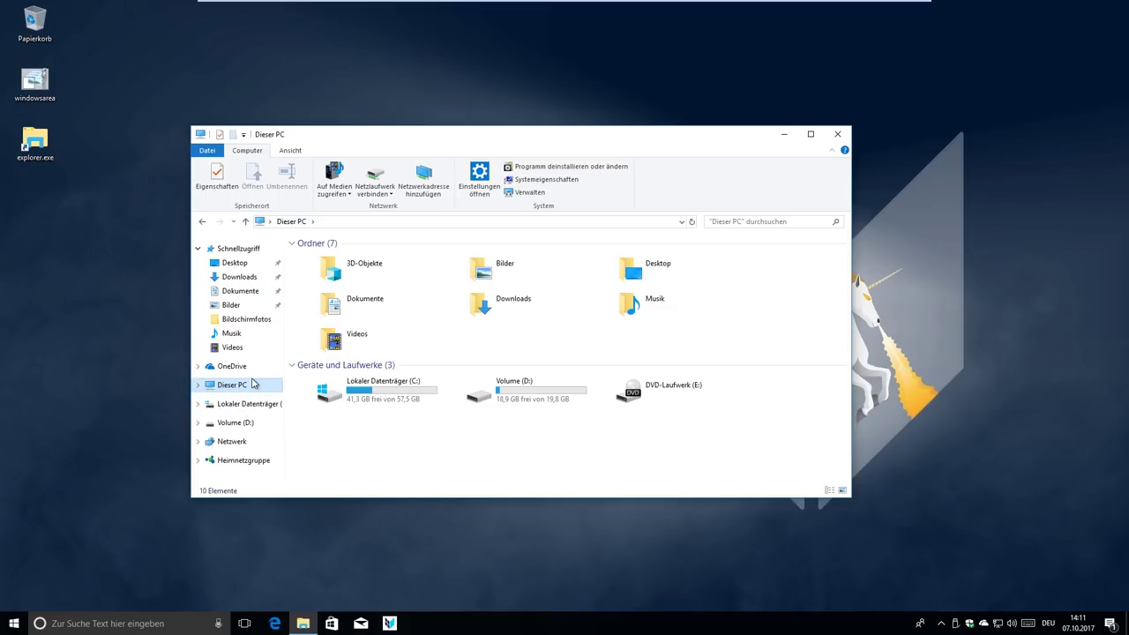
click(198, 385)
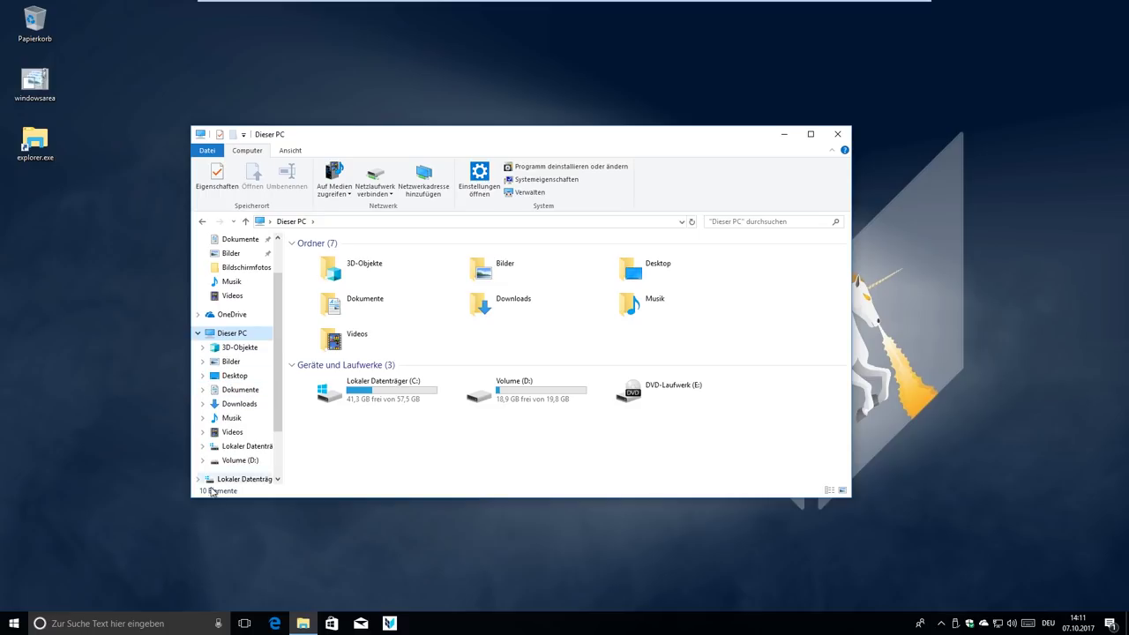
click(198, 332)
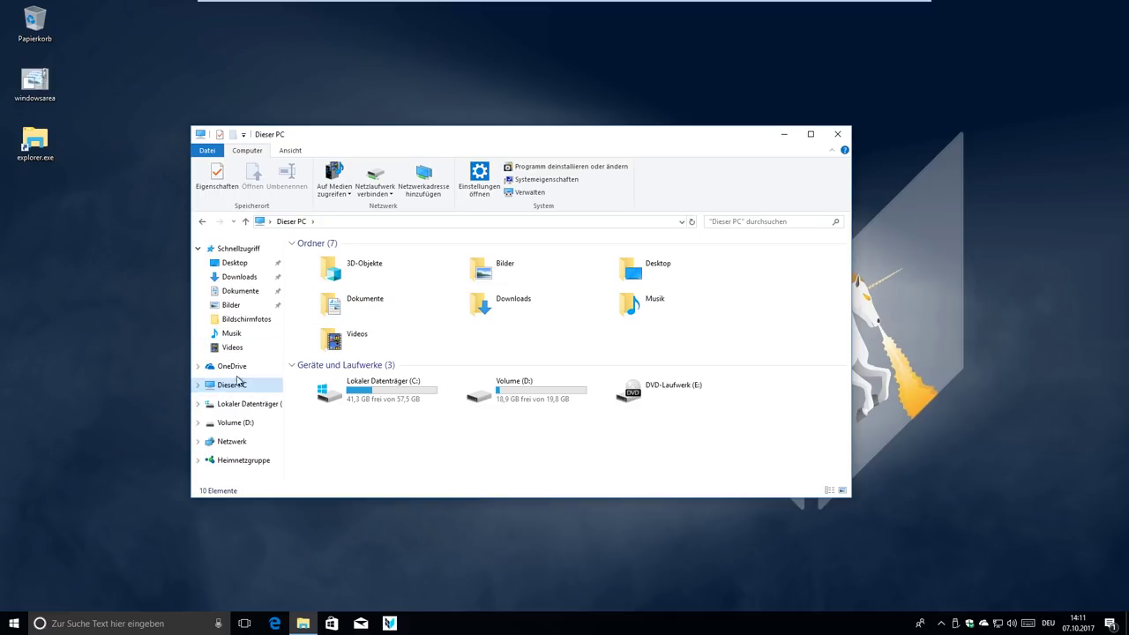
click(225, 249)
click(256, 387)
double_click(219, 388)
scroll(226, 429, down, 2)
scroll(227, 390, up, 2)
click(198, 333)
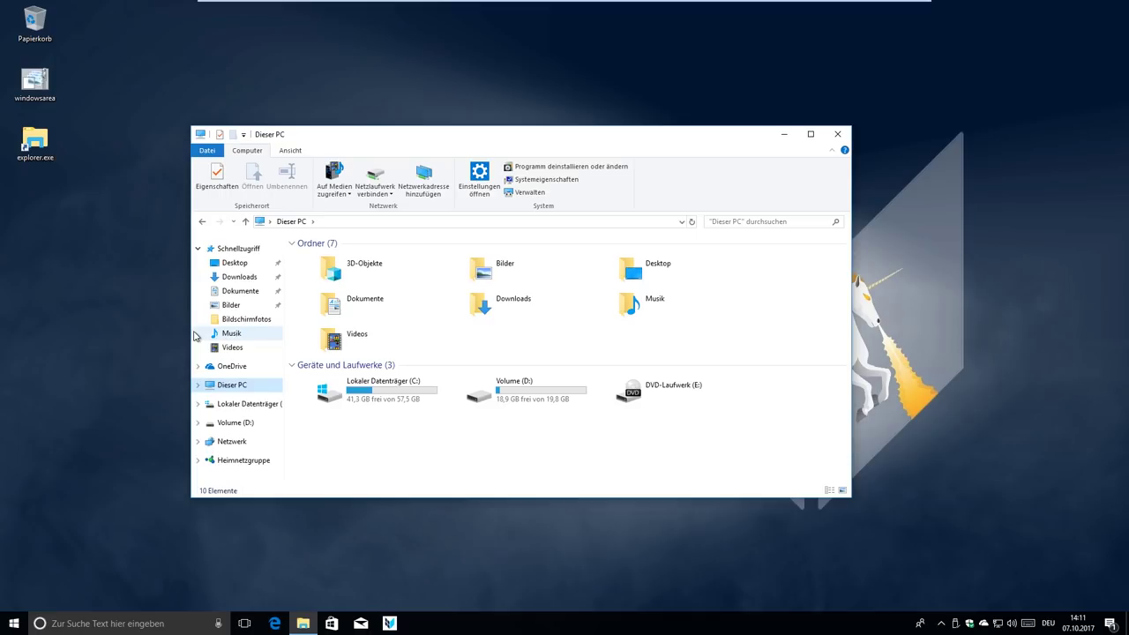
Step: Show the contents of Lokaler Datenträger (C:) directly from the folder tree, and look through the frequent folders and recent files in Schnellzugriff
click(220, 403)
click(263, 422)
click(256, 405)
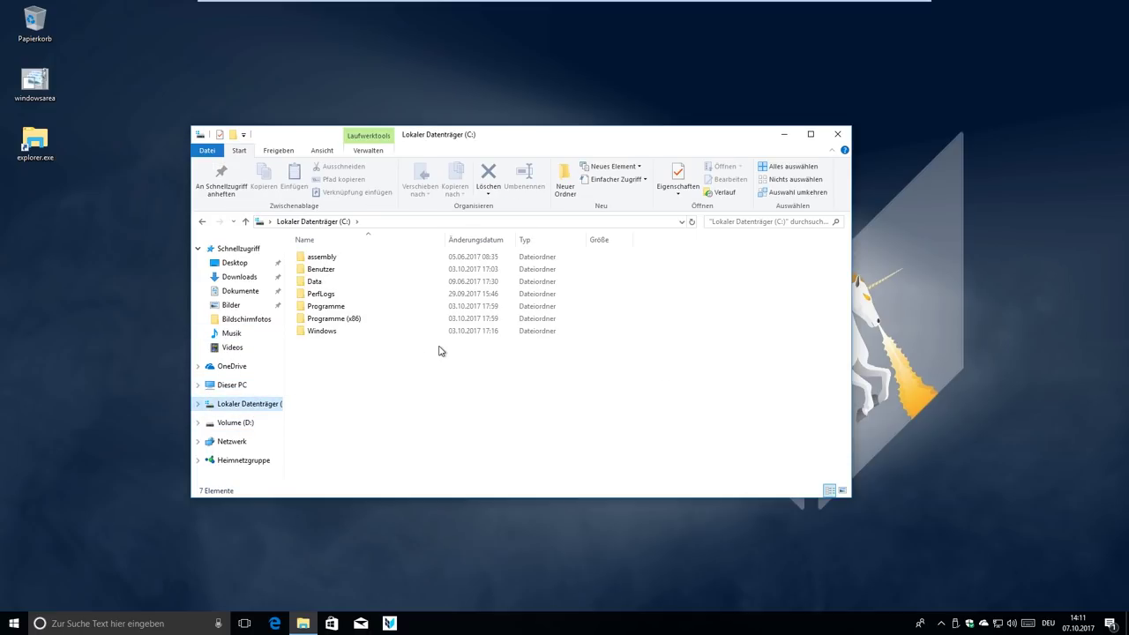
click(252, 252)
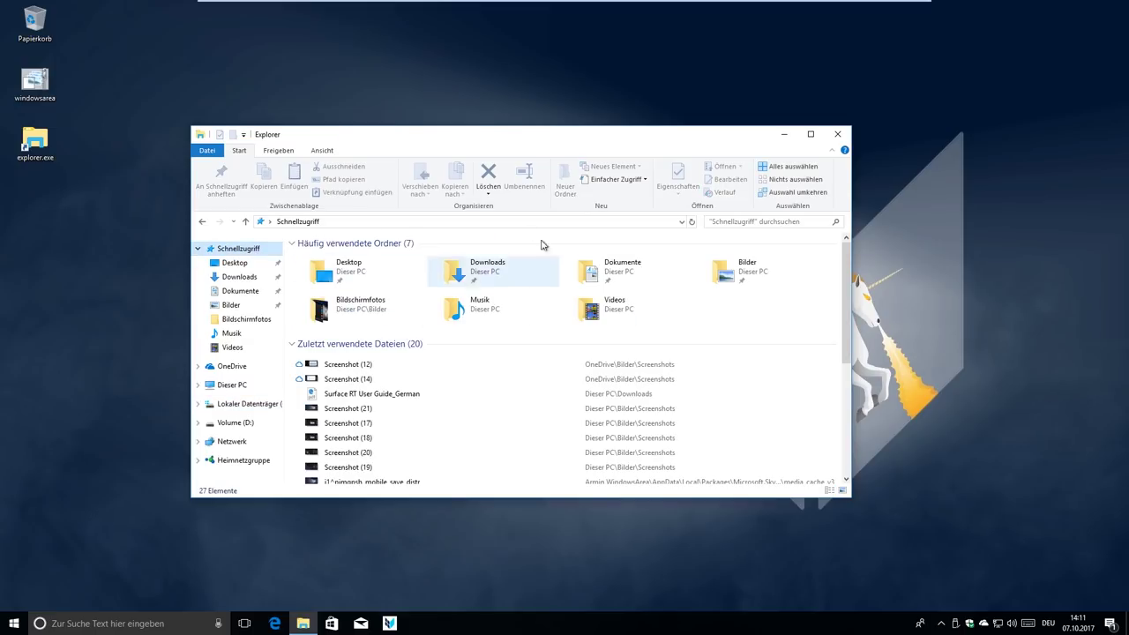
scroll(653, 415, down, 5)
scroll(616, 463, up, 5)
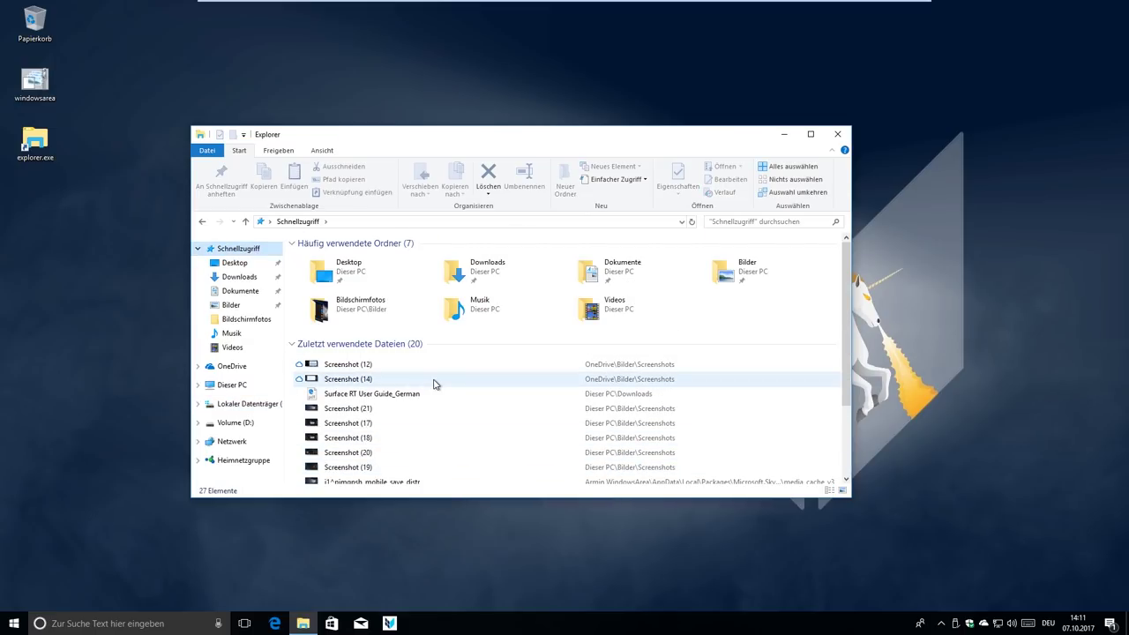
Step: Expand and collapse the Dieser PC branch again, and open Volume (D:) from the Dieser PC overview
click(198, 385)
scroll(198, 393, up, 2)
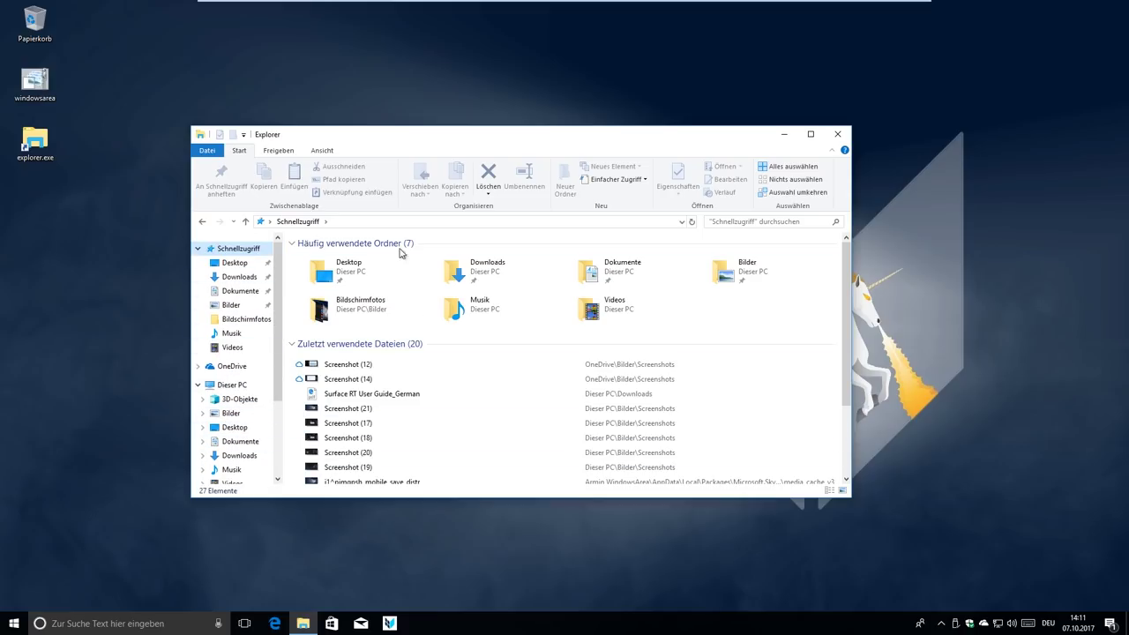
click(198, 384)
click(253, 386)
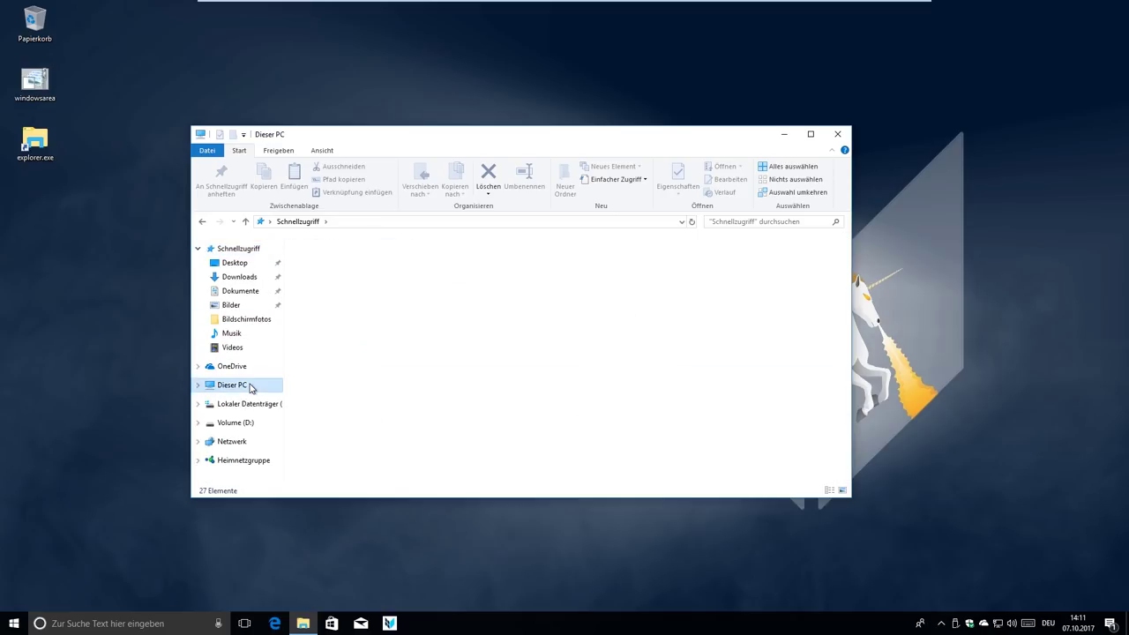
click(562, 392)
double_click(562, 392)
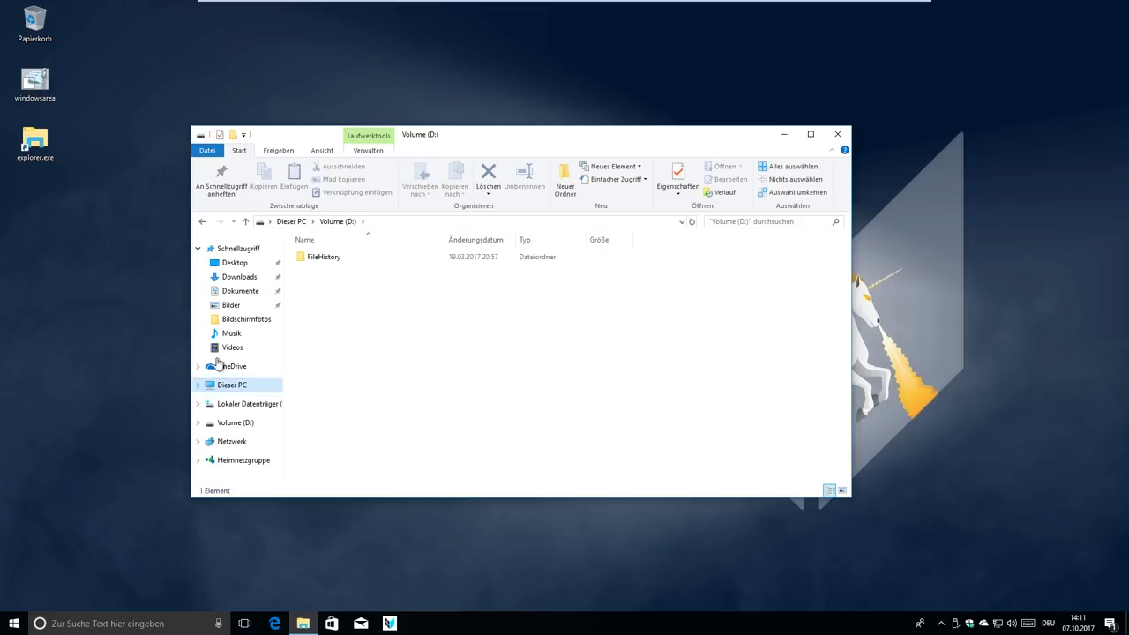
Step: Return to Schnellzugriff, open Volume (D:) directly from the folder tree, and close File Explorer
click(236, 248)
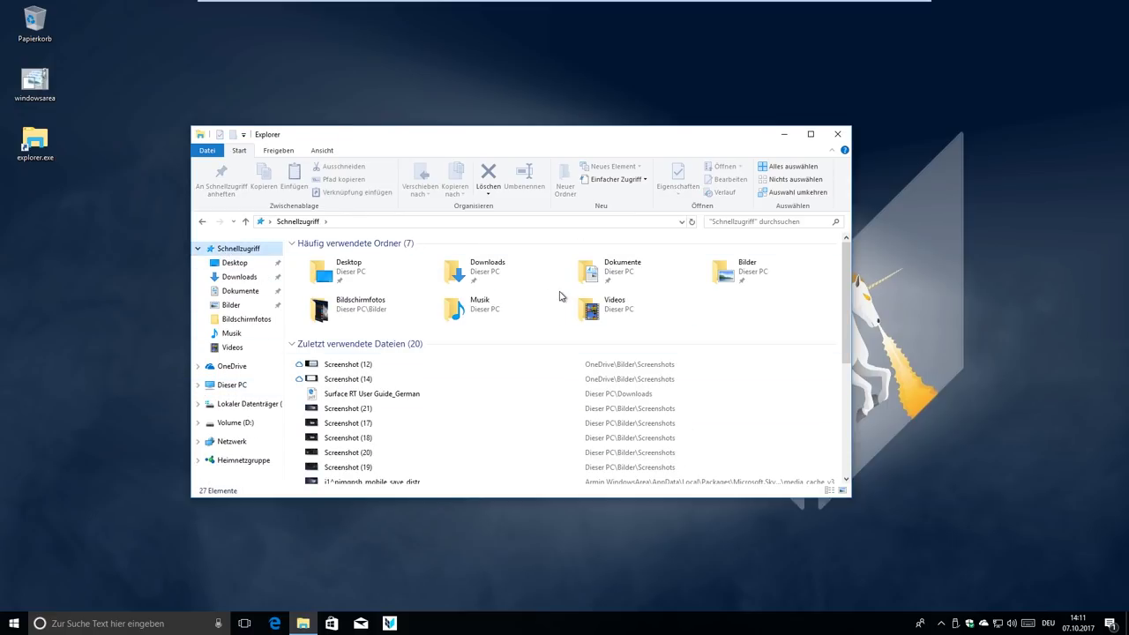
click(246, 424)
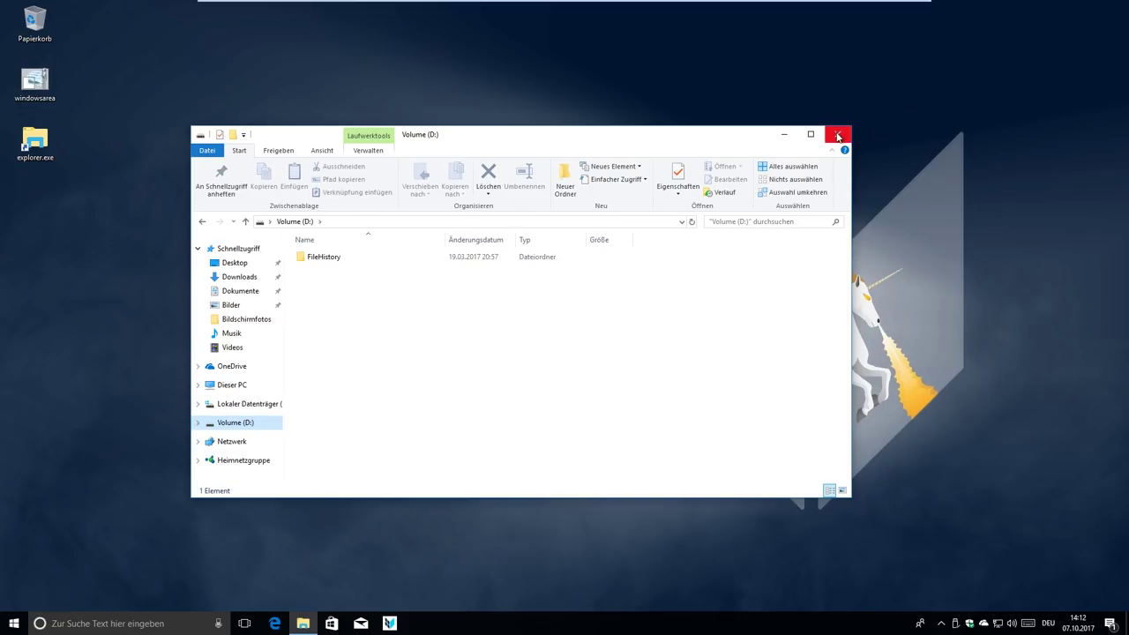
click(837, 136)
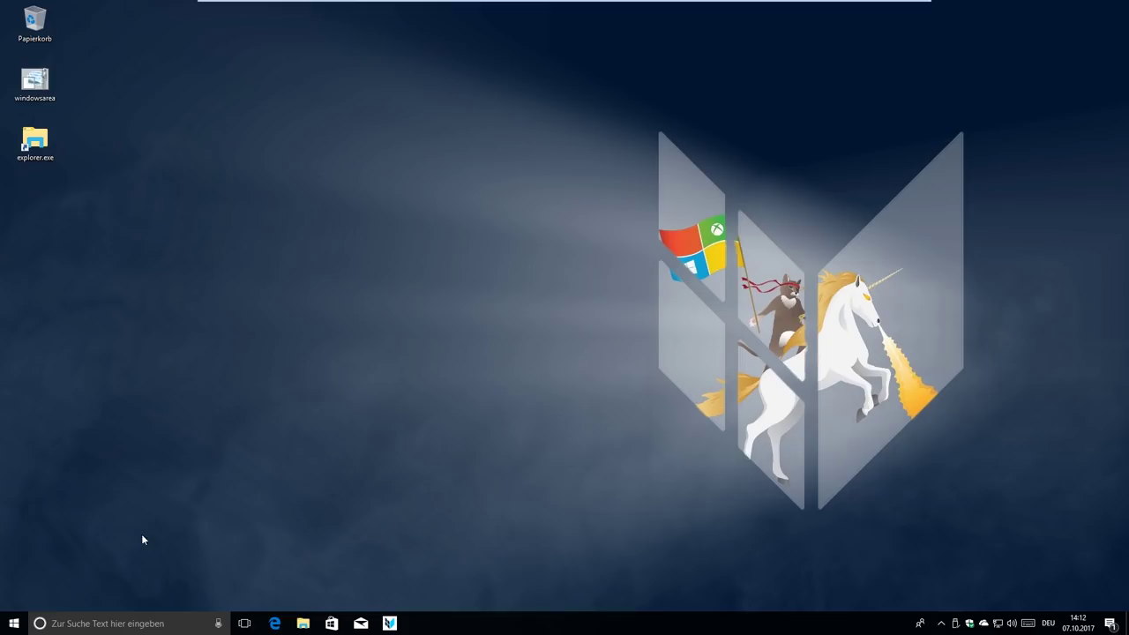
Step: Open Update und Sicherheit in Einstellungen to view the Windows Update page, and close the settings
click(14, 624)
click(14, 570)
click(543, 465)
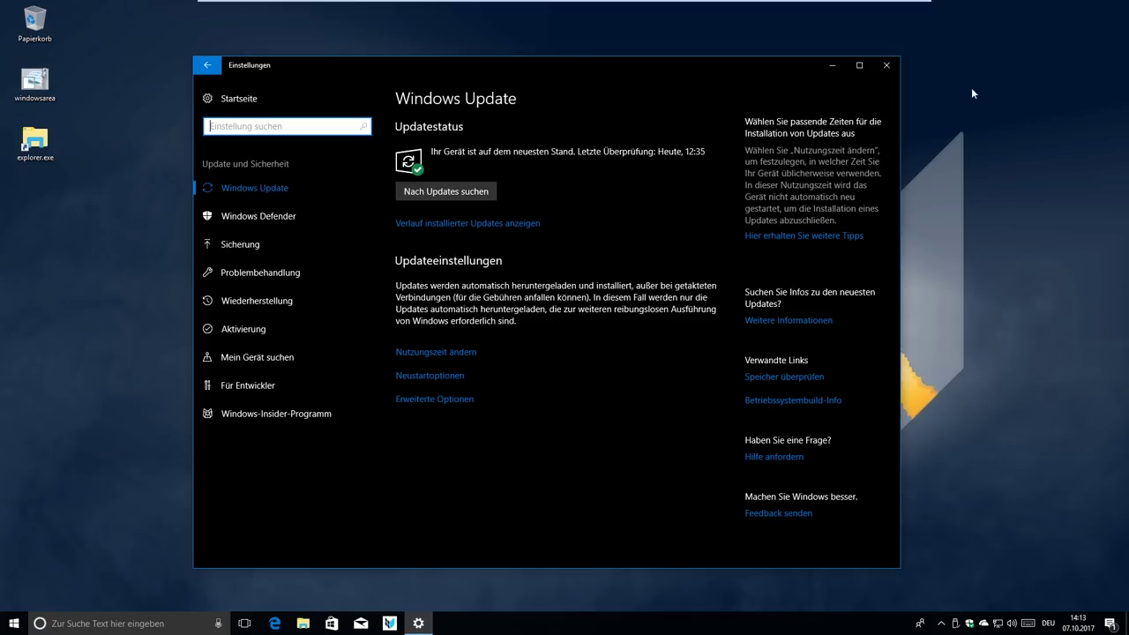
click(887, 65)
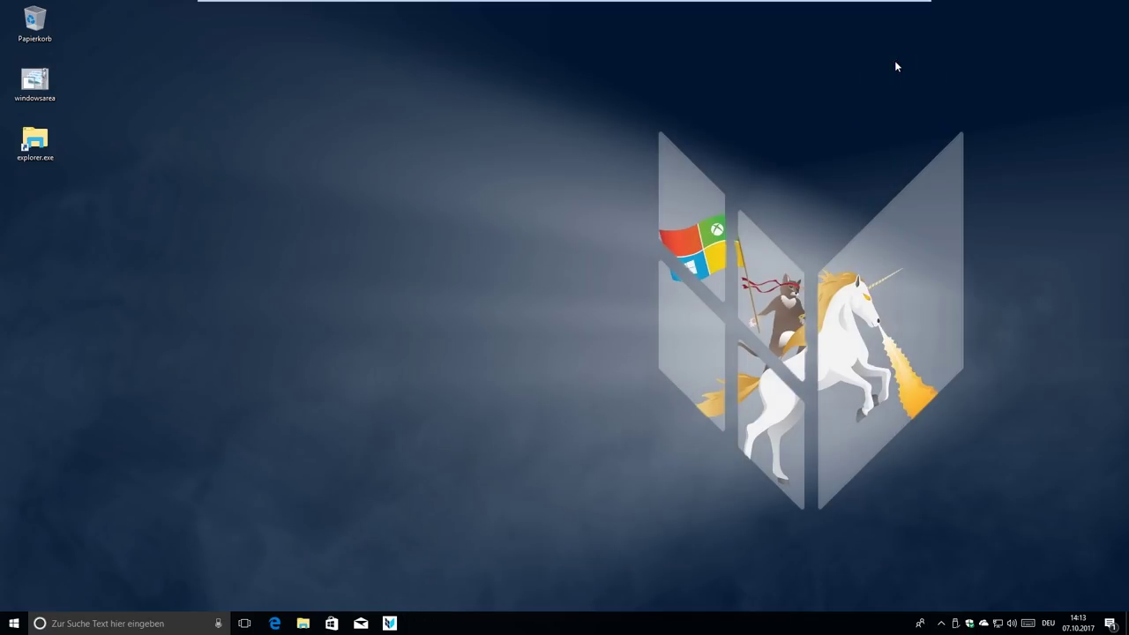